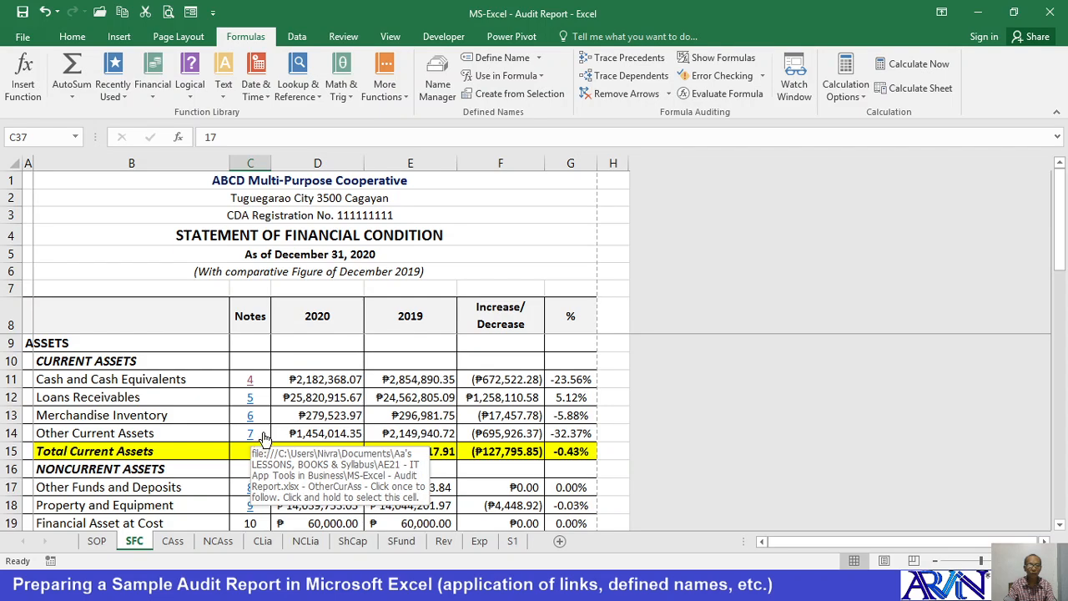
Review the Statement of Financial Condition, including its reporting date, the 2019 comparative column and the percentage formula for Cash and Cash Equivalents
scroll(262, 436, "down", 1)
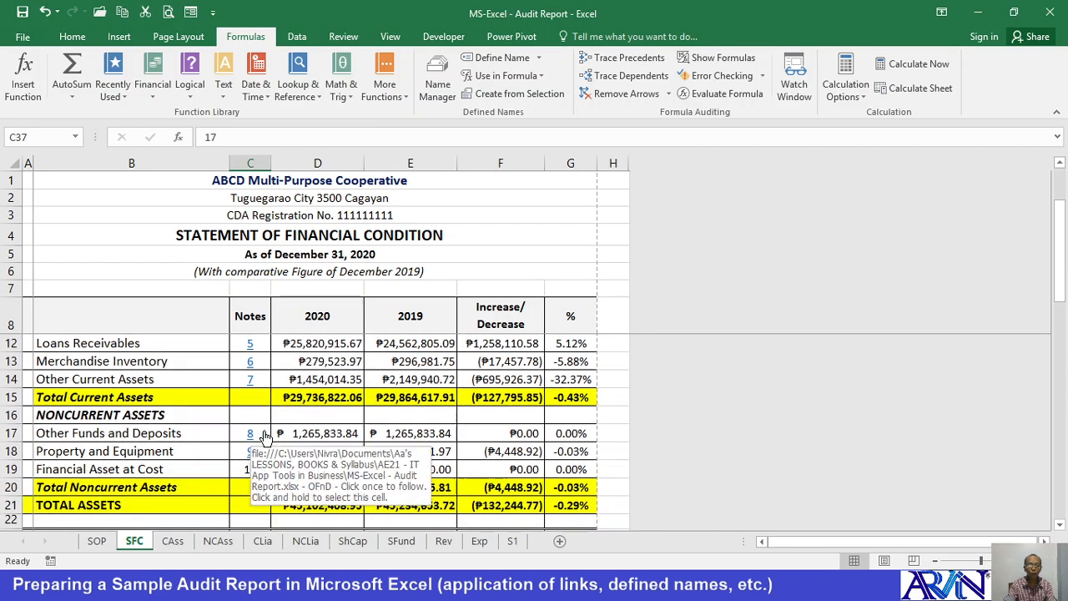
scroll(262, 436, "down", 3)
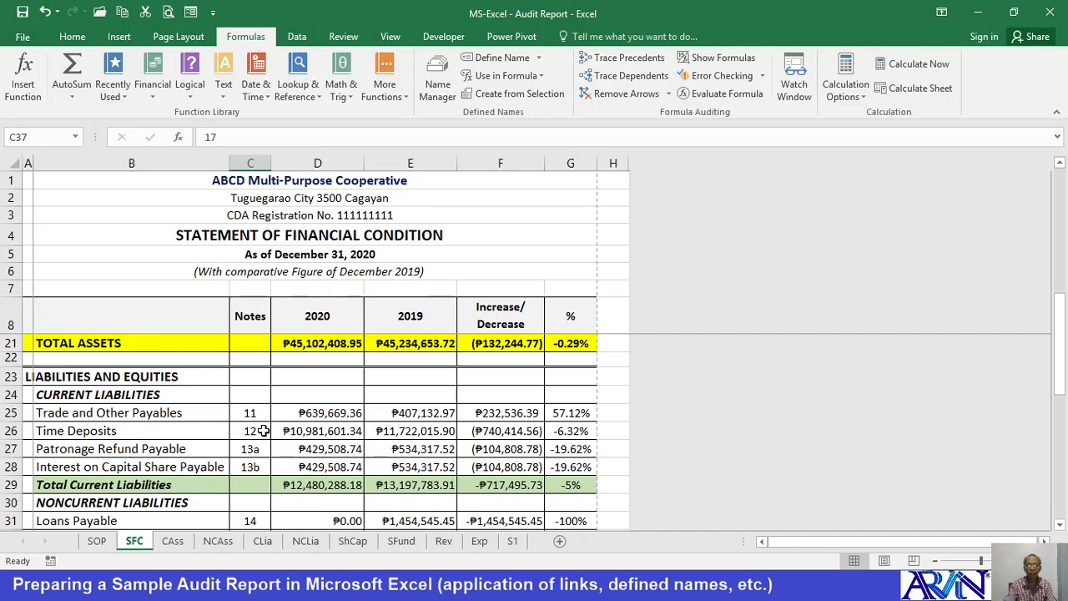
scroll(262, 430, "up", 4)
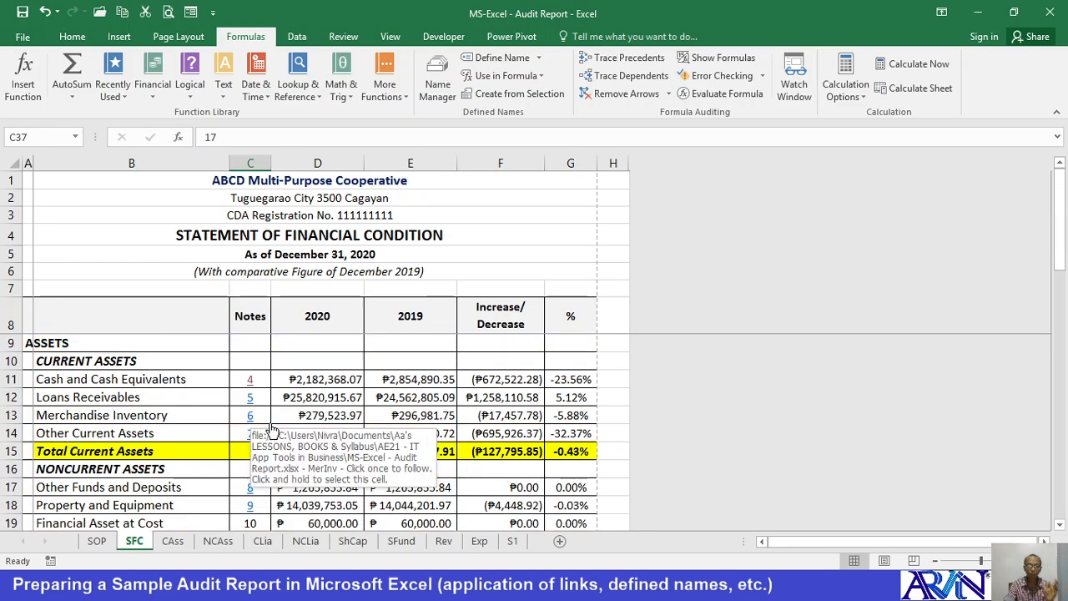
left_click(300, 253)
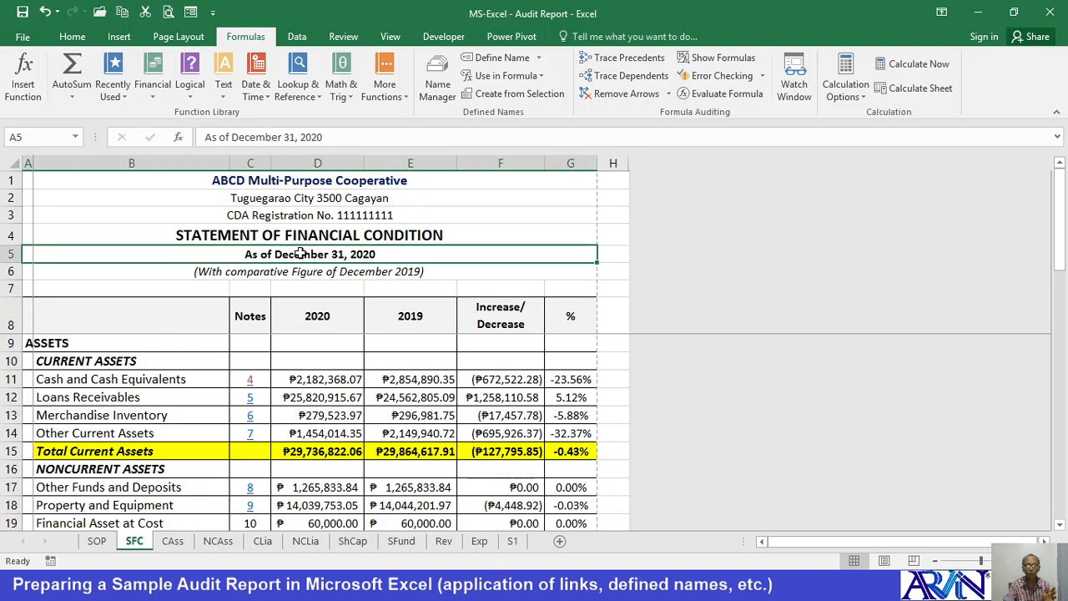
left_click(409, 319)
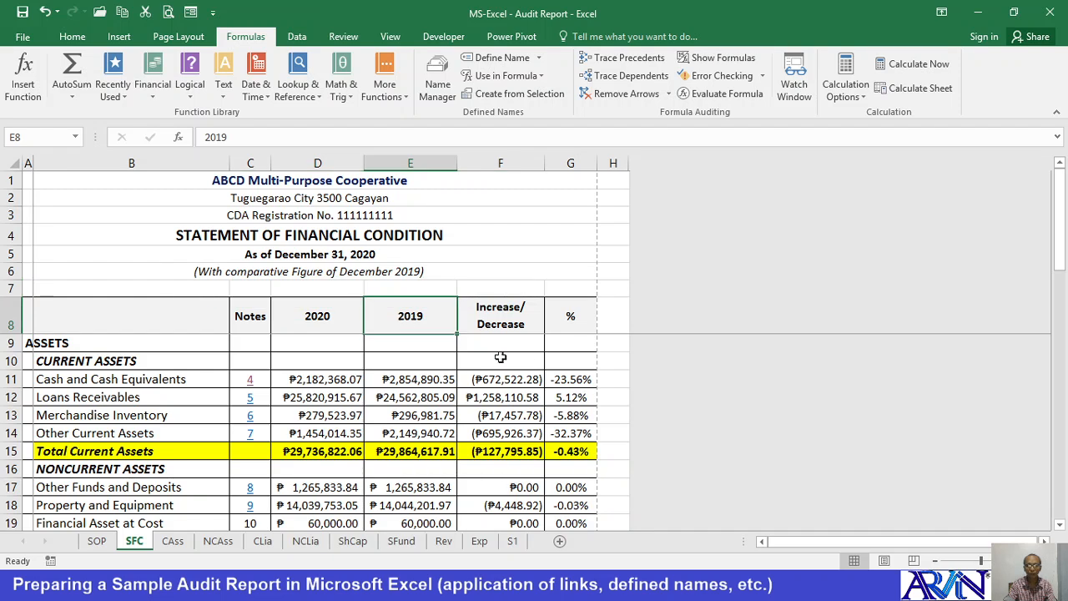
left_click(557, 380)
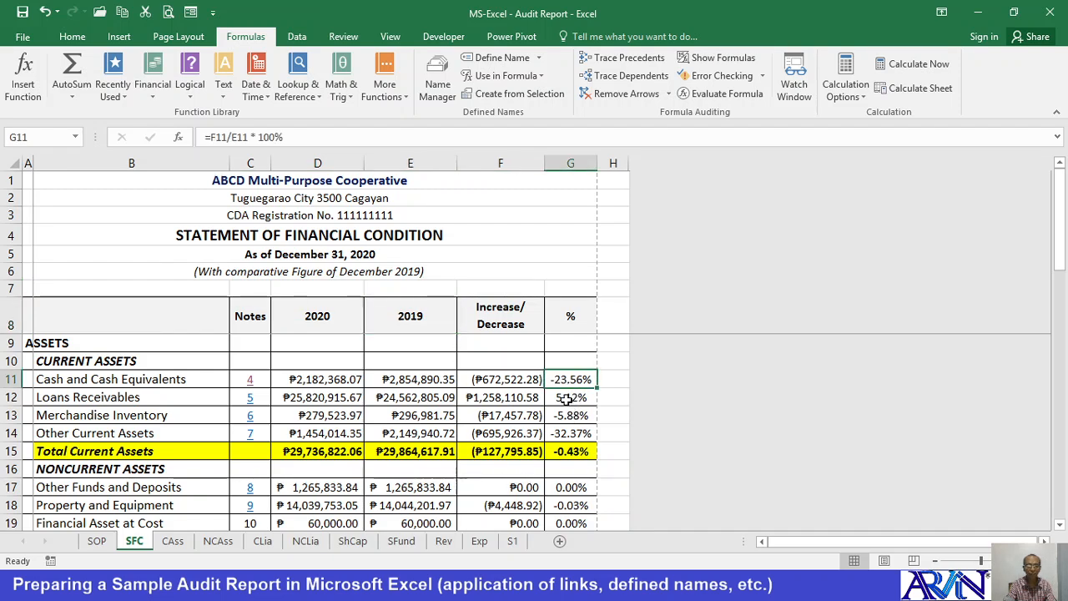
Show the Cash and Cash Equivalents section of the CAss sheet and select its heading
left_click(174, 542)
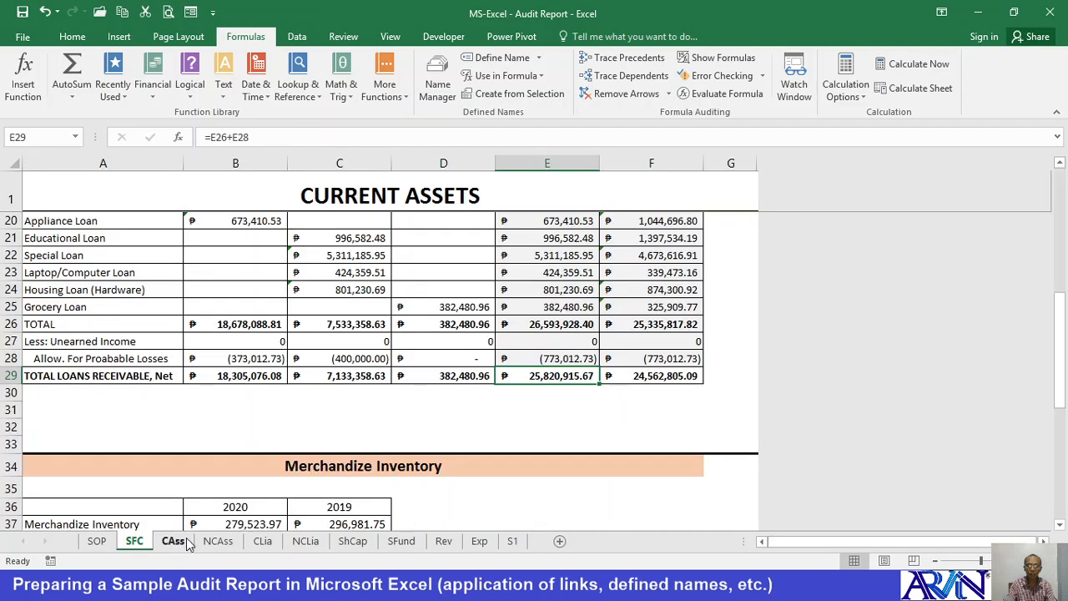
key("ctrl+Page_Down")
key("ctrl+Page_Down")
left_click(174, 542)
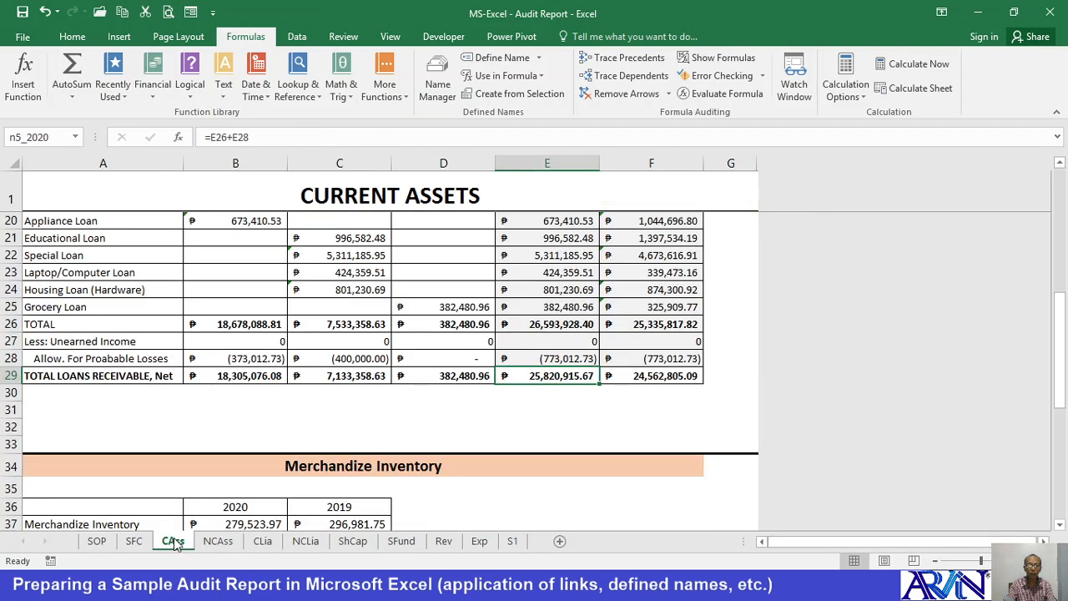
scroll(302, 468, "up", 3)
scroll(302, 468, "up", 3)
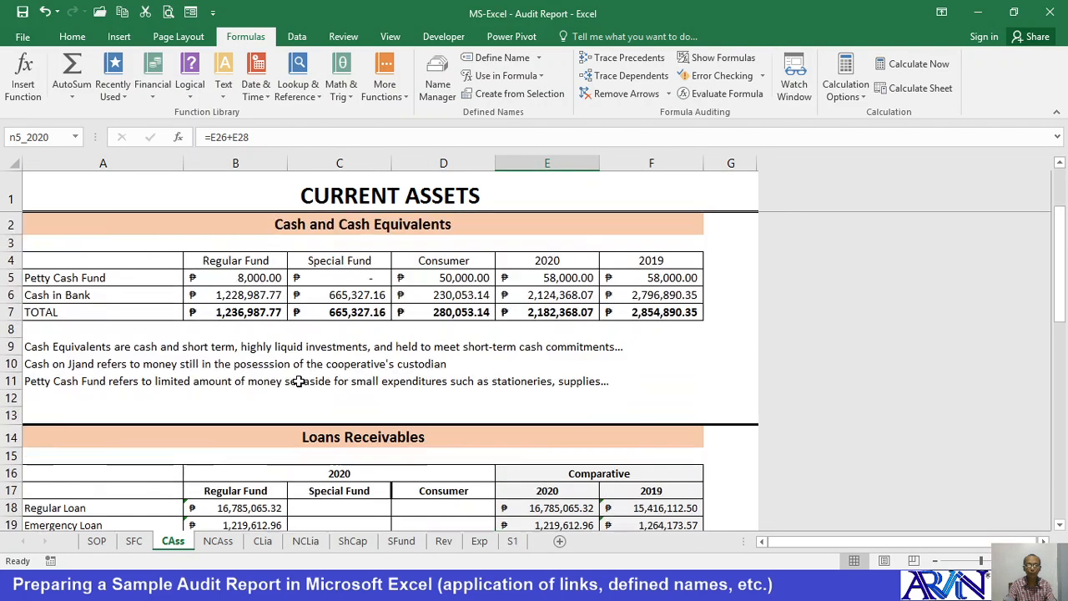
left_click(318, 225)
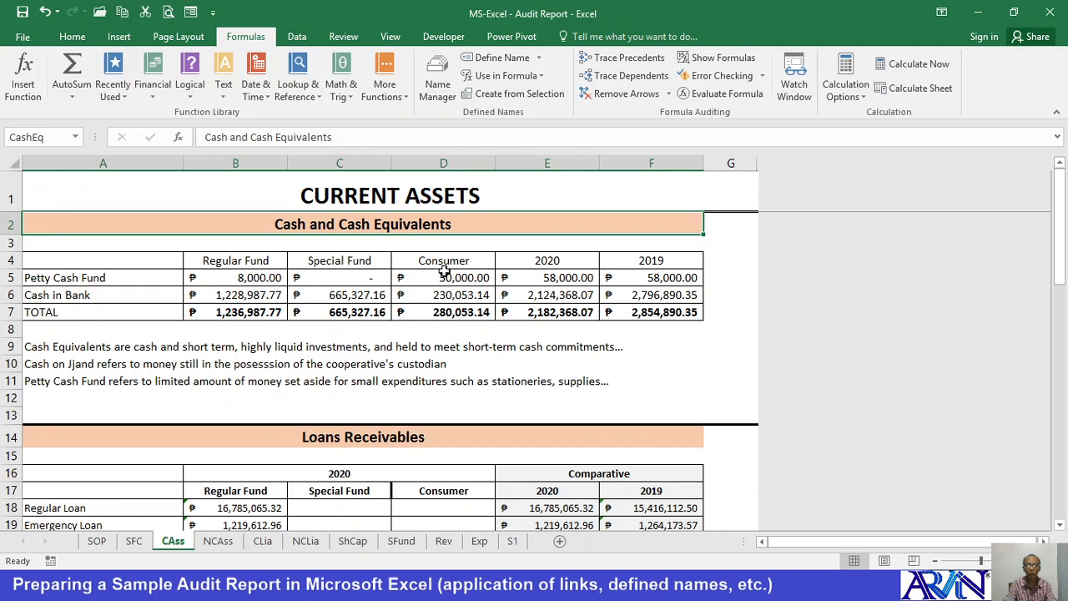
Examine the 2020 formulas, the 2019 petty cash entry and the Regular and Special Fund totals in the Cash and Cash Equivalents table
left_click(548, 281)
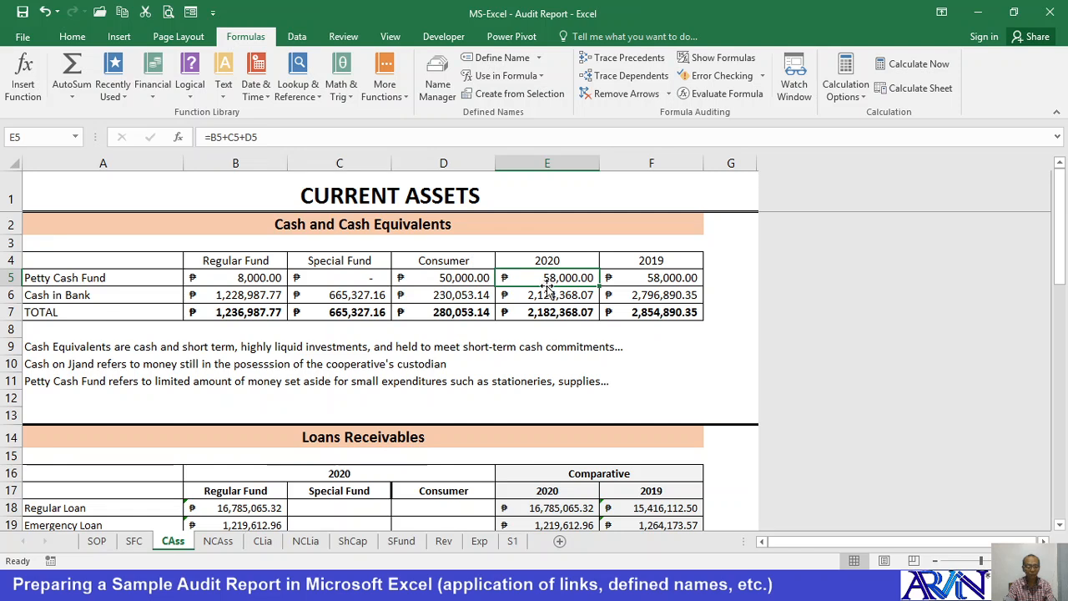
double_click(544, 285)
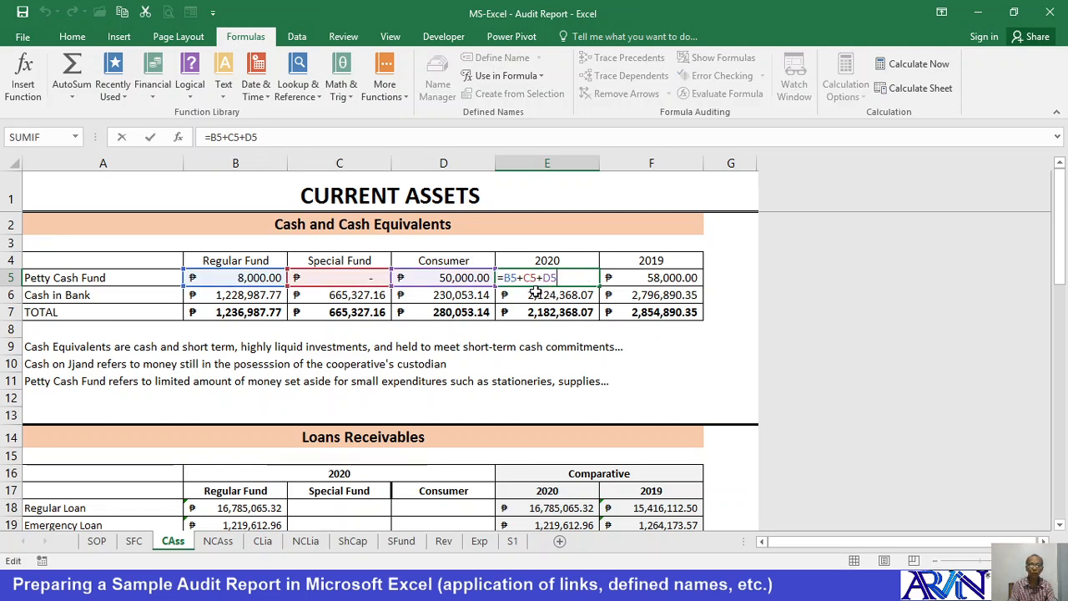
key("Return")
double_click(538, 294)
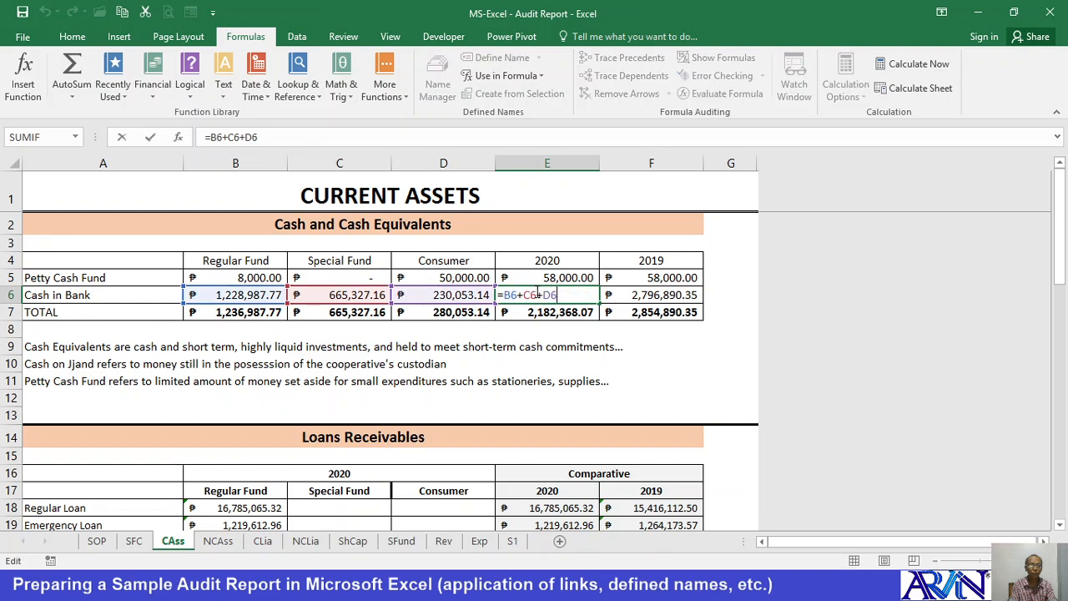
key("Return")
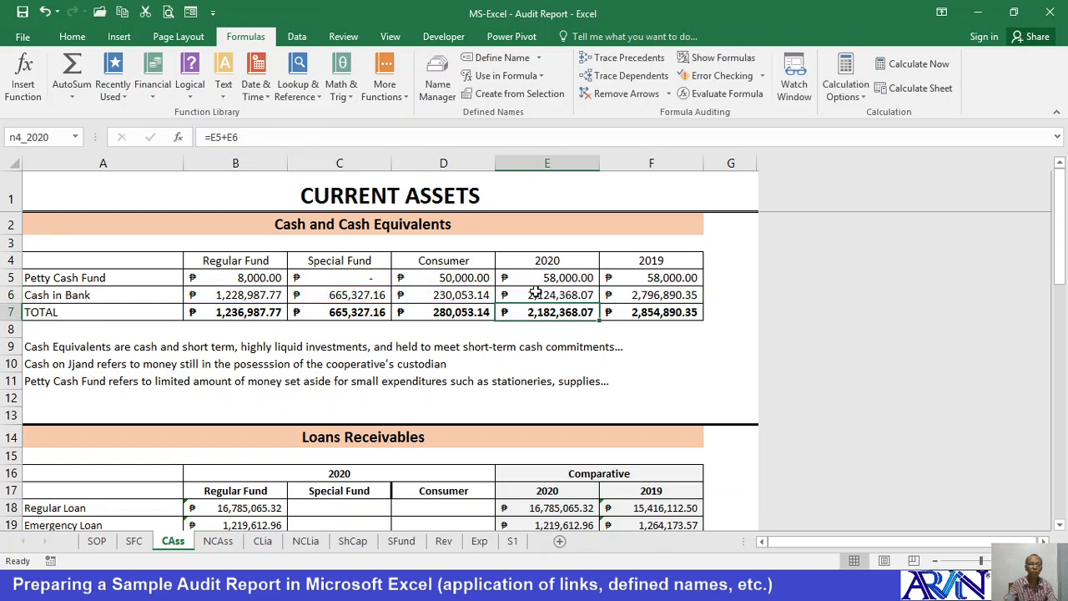
left_click(648, 278)
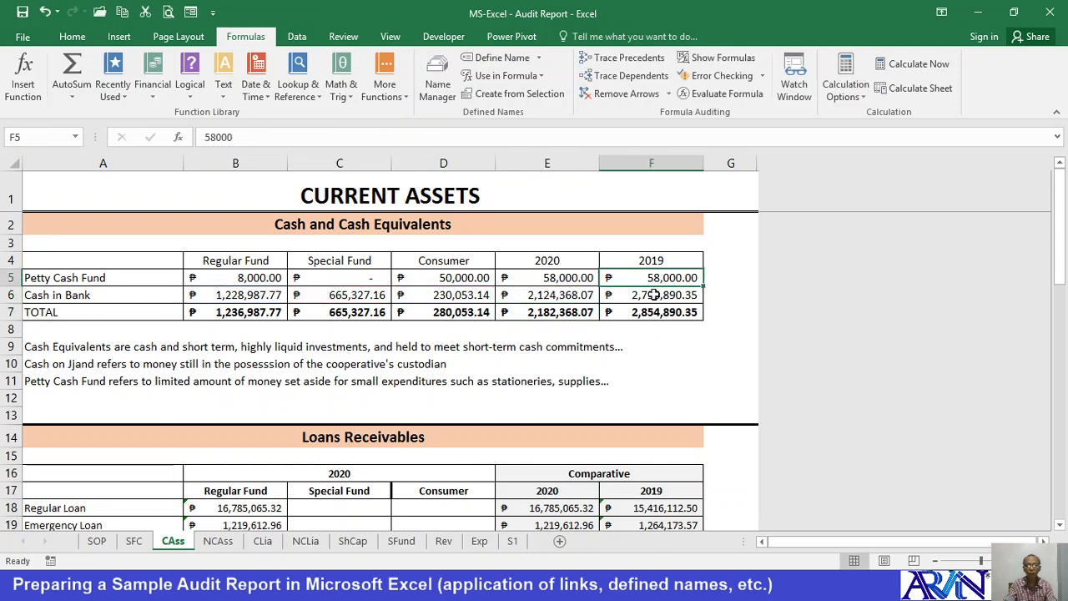
left_click_drag(550, 278, 550, 318)
left_click(547, 295)
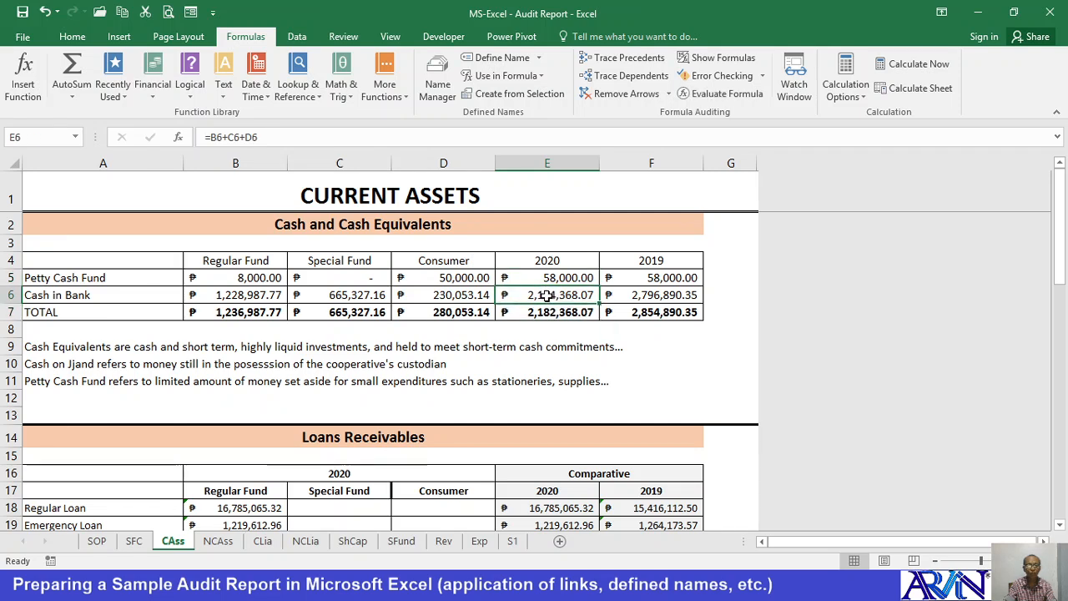
double_click(544, 279)
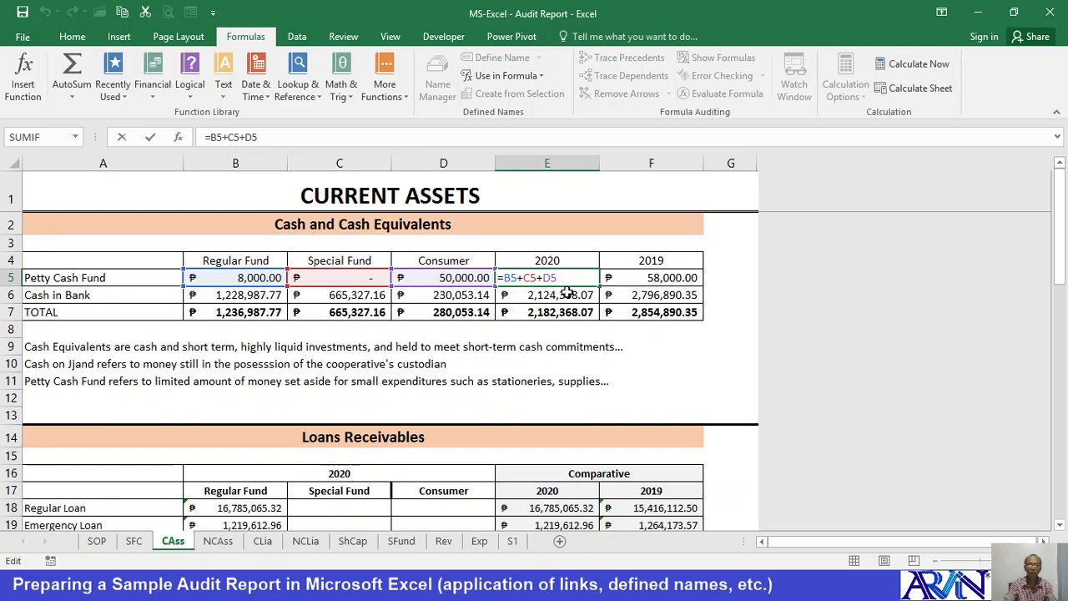
left_click(567, 323)
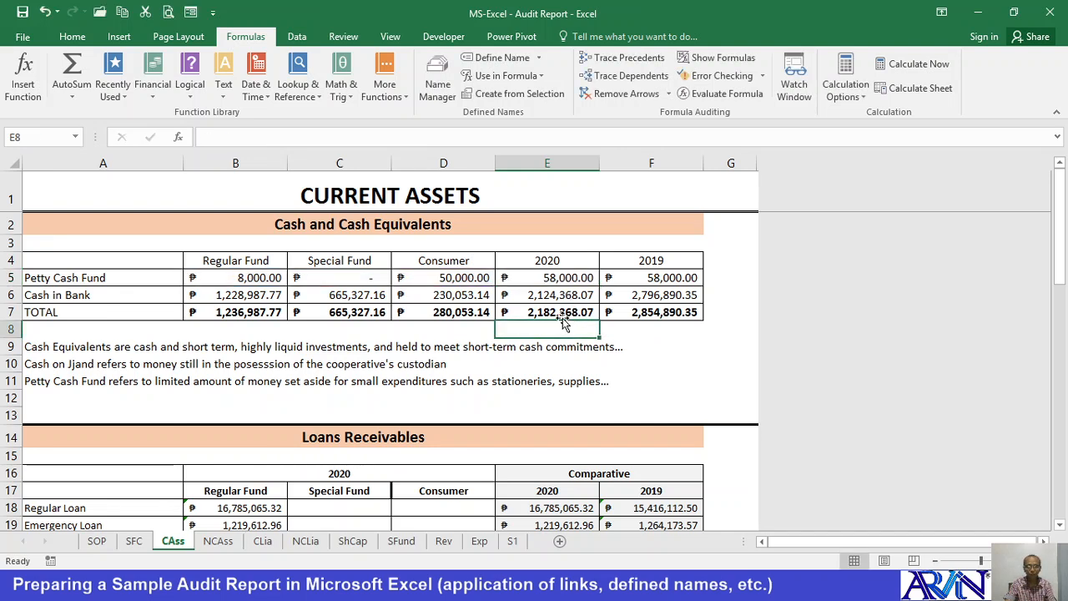
left_click(239, 317)
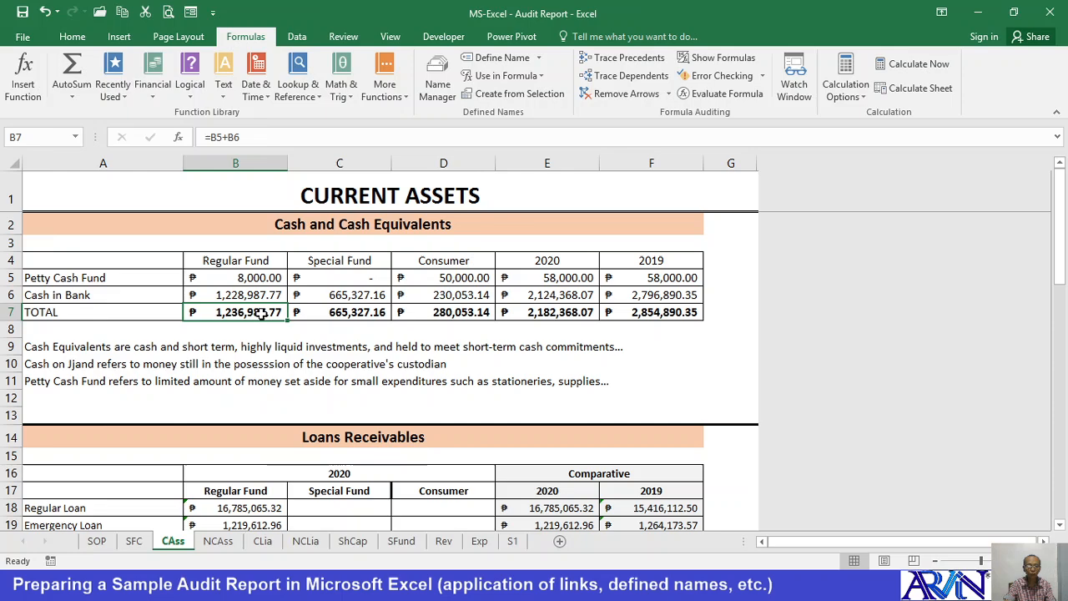
left_click(340, 312)
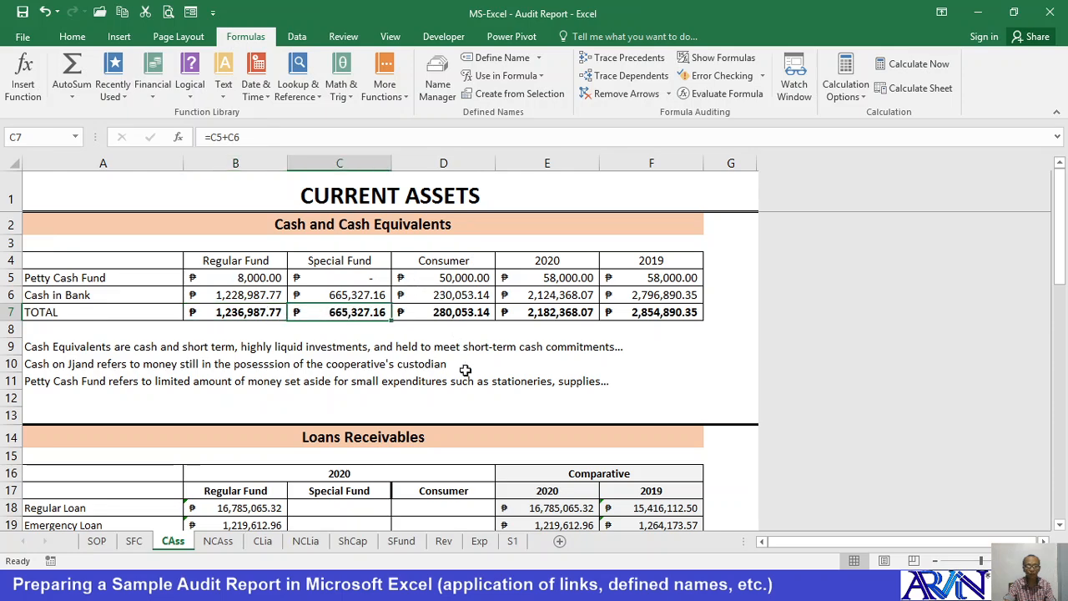
Review the Loans Receivables table and inspect the net total formulas for the Regular Fund, Special Fund and Consumer columns
scroll(464, 371, "down", 3)
scroll(465, 371, "down", 1)
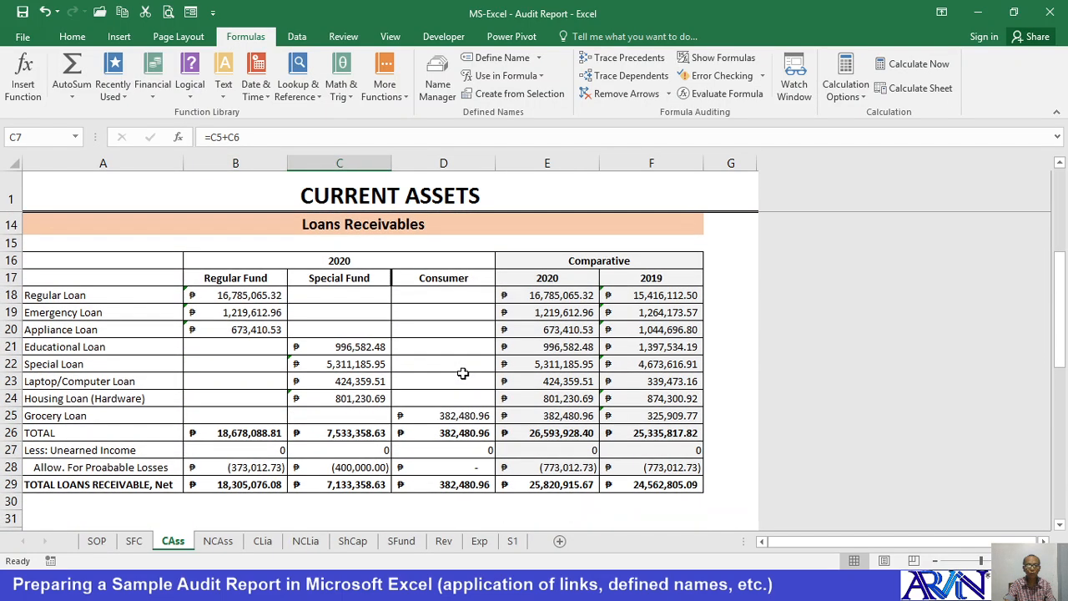
scroll(384, 408, "down", 1)
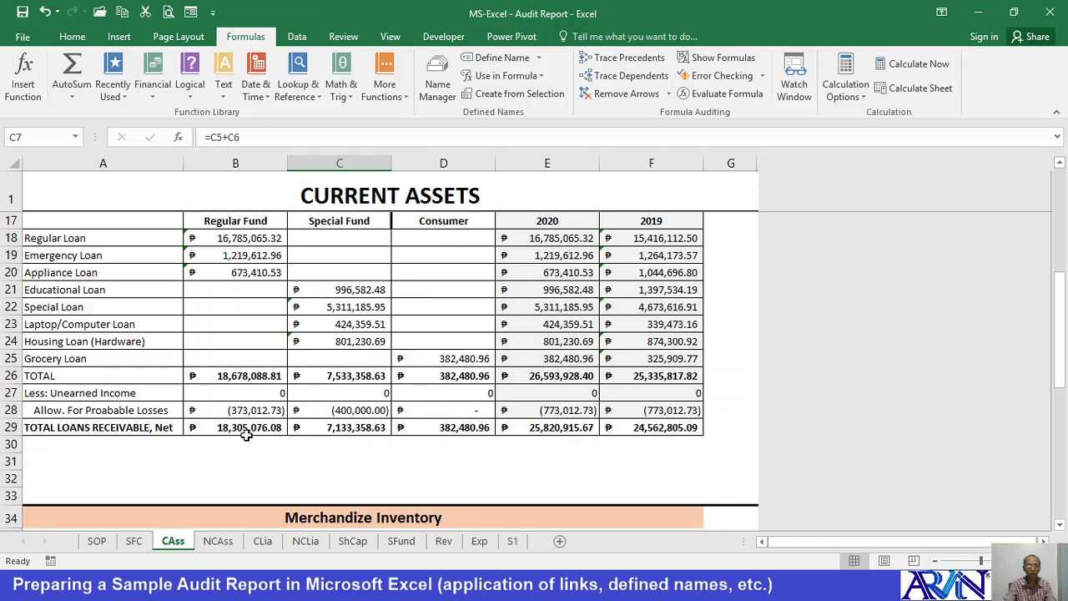
left_click(252, 427)
left_click(330, 428)
left_click(461, 431)
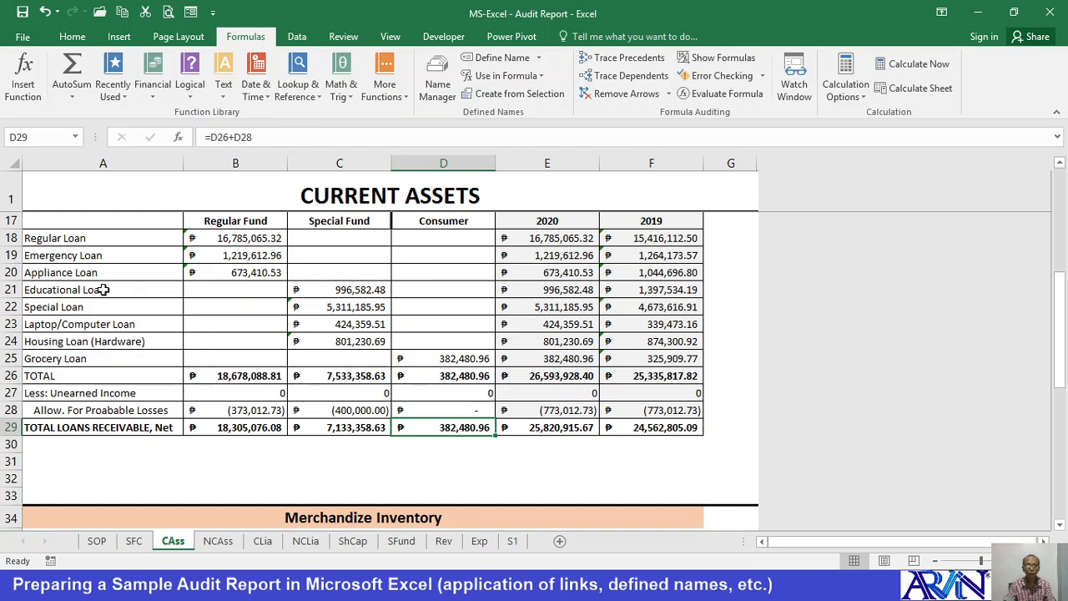
scroll(137, 285, "up", 1)
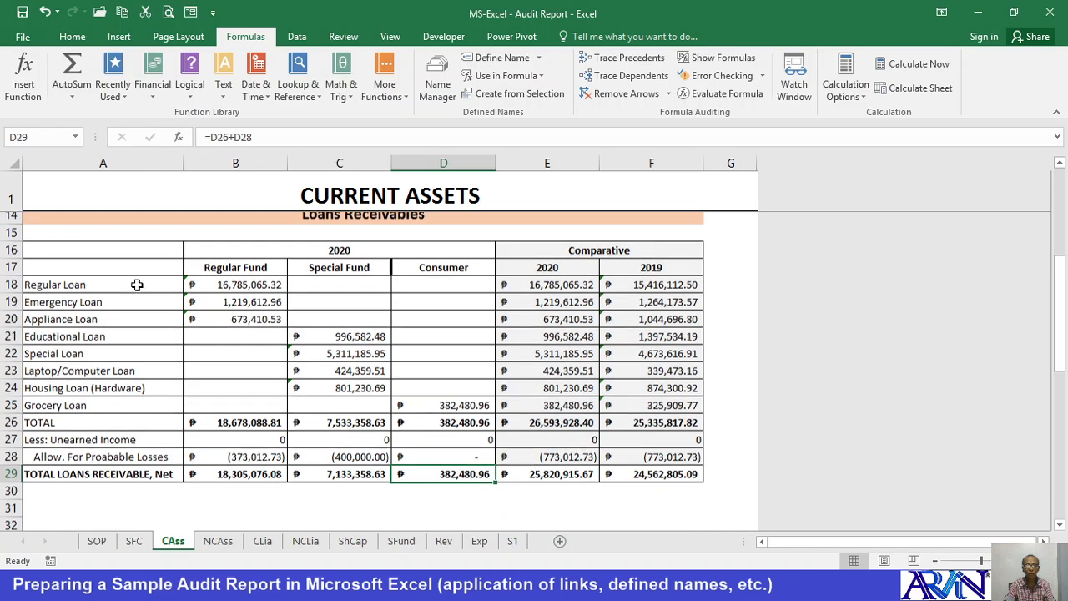
scroll(137, 285, "down", 1)
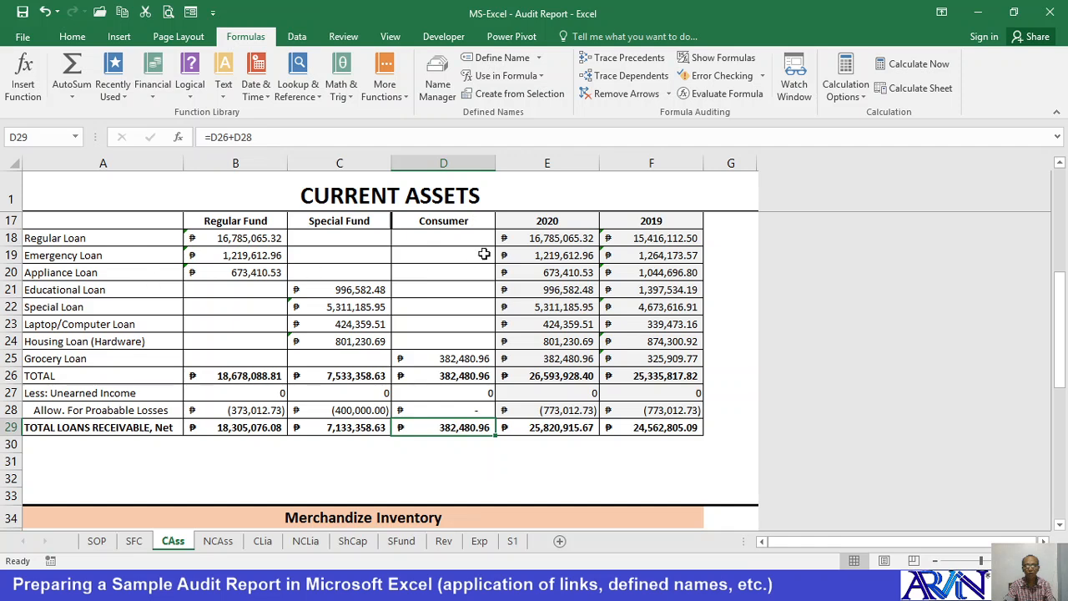
Inspect how the 2020 Regular Loan formula and the 2019 loan figures are built in the Loans Receivables table
left_click(542, 242)
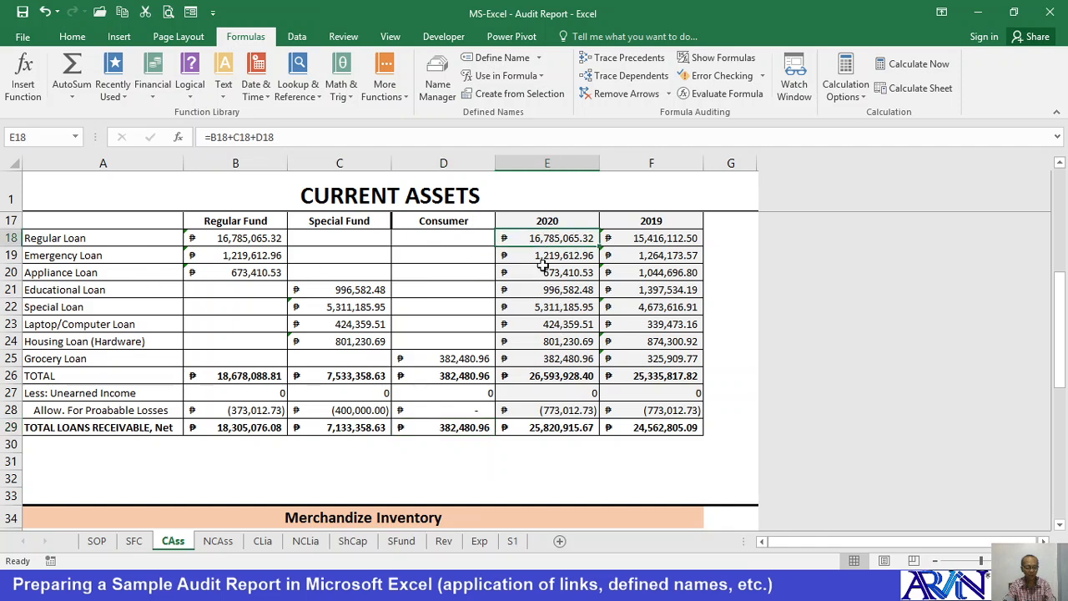
key("F2")
key("Escape")
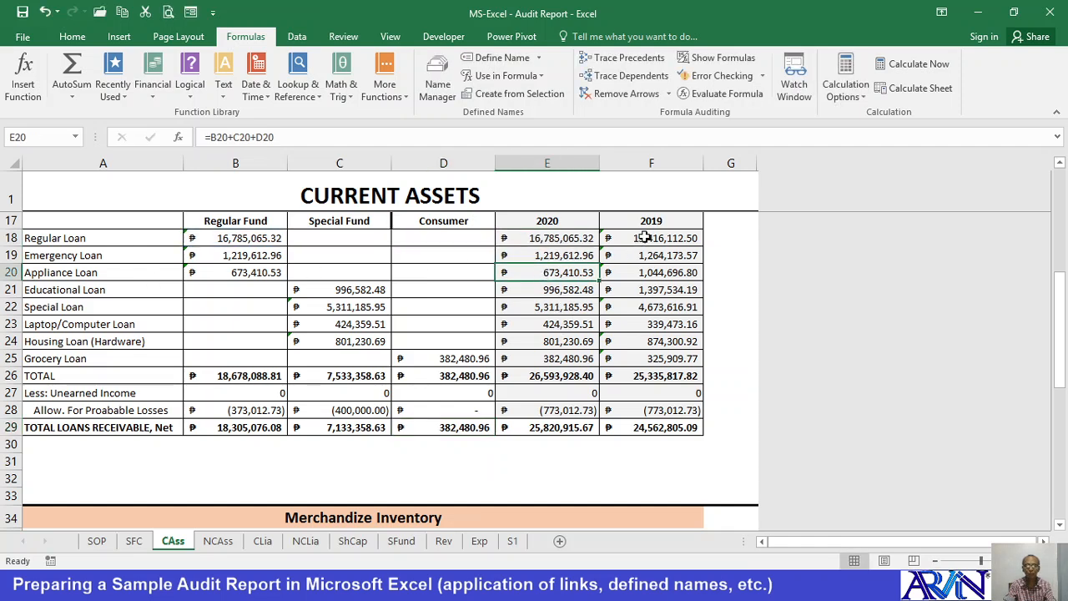
left_click_drag(643, 238, 658, 360)
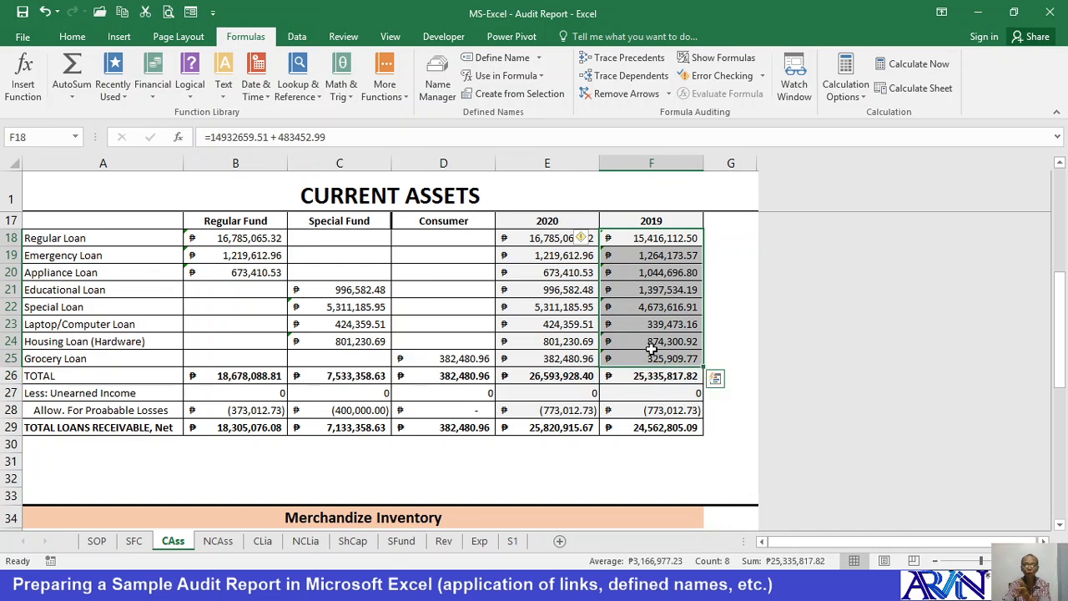
left_click(659, 240)
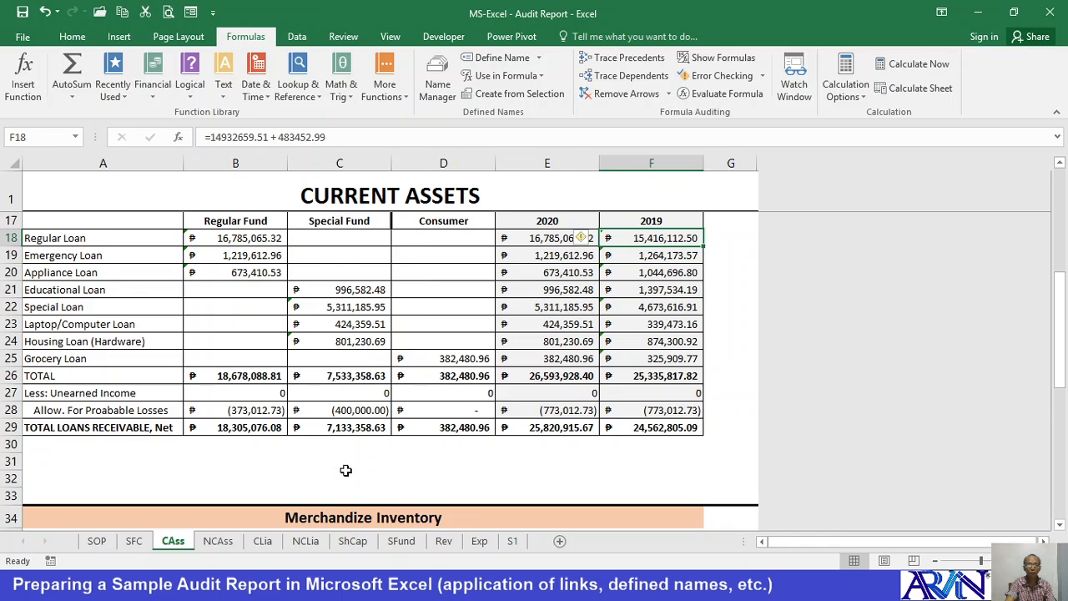
scroll(401, 454, "down", 5)
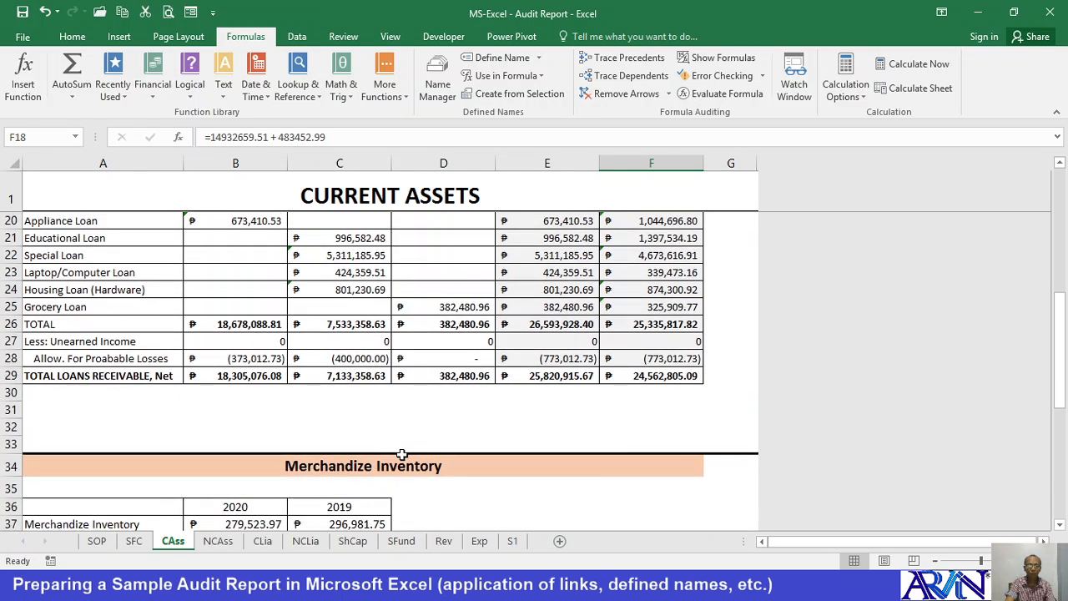
Review the Other Funds and Deposits and the Property and Equipment sections of the NCAss sheet, selecting each heading
left_click(218, 542)
scroll(351, 347, "up", 1)
scroll(351, 347, "up", 2)
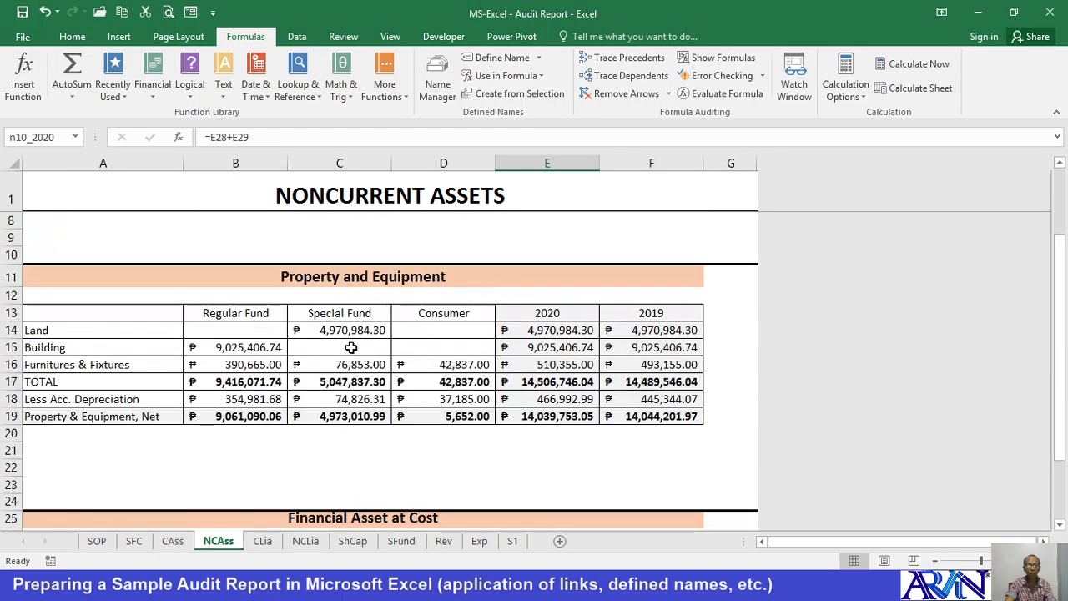
scroll(351, 345, "up", 3)
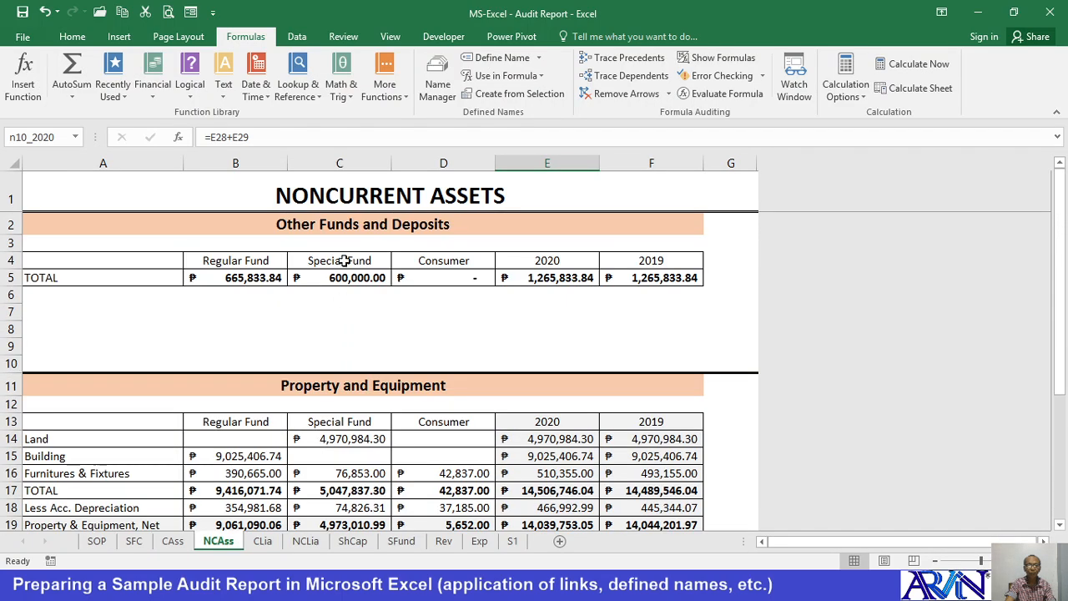
left_click(349, 230)
left_click(370, 390)
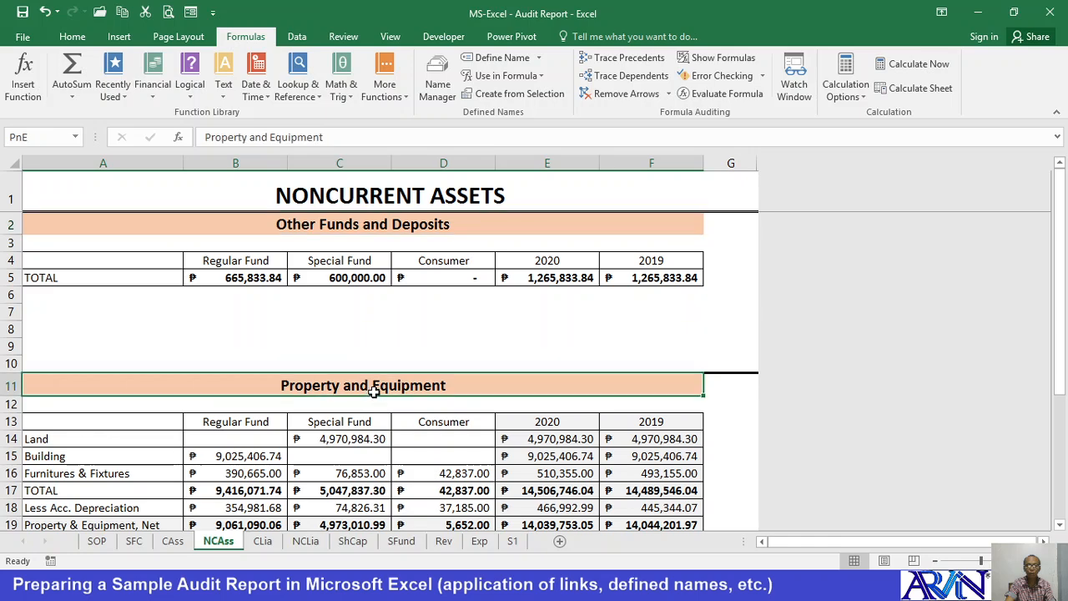
Examine the 2020 and 2019 columns of the Financial Asset at Cost table on the noncurrent assets sheet
scroll(371, 392, "down", 5)
scroll(373, 392, "down", 1)
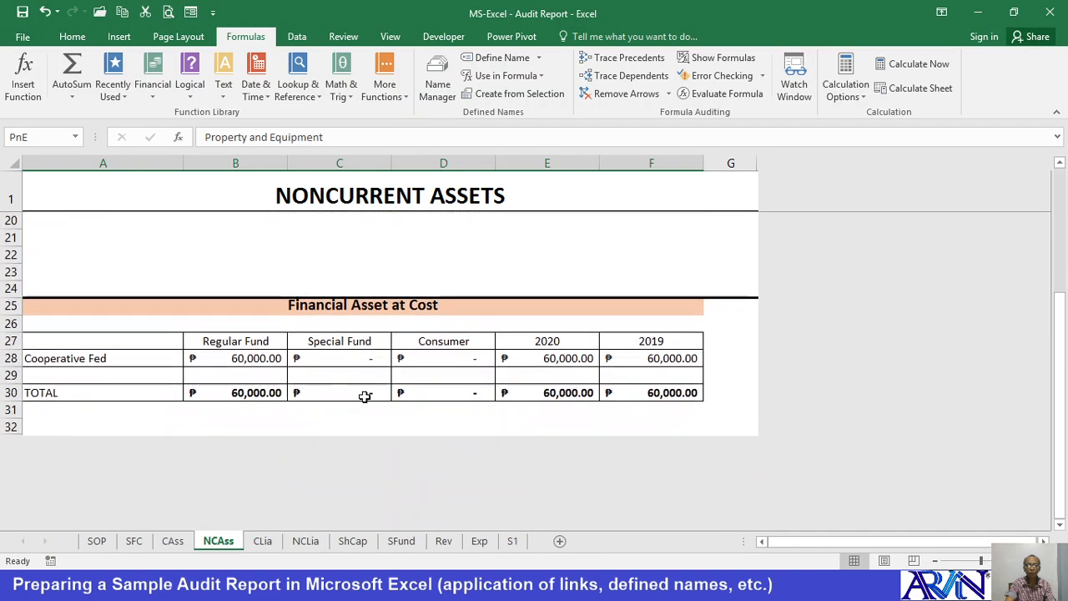
left_click(555, 393)
left_click(651, 376)
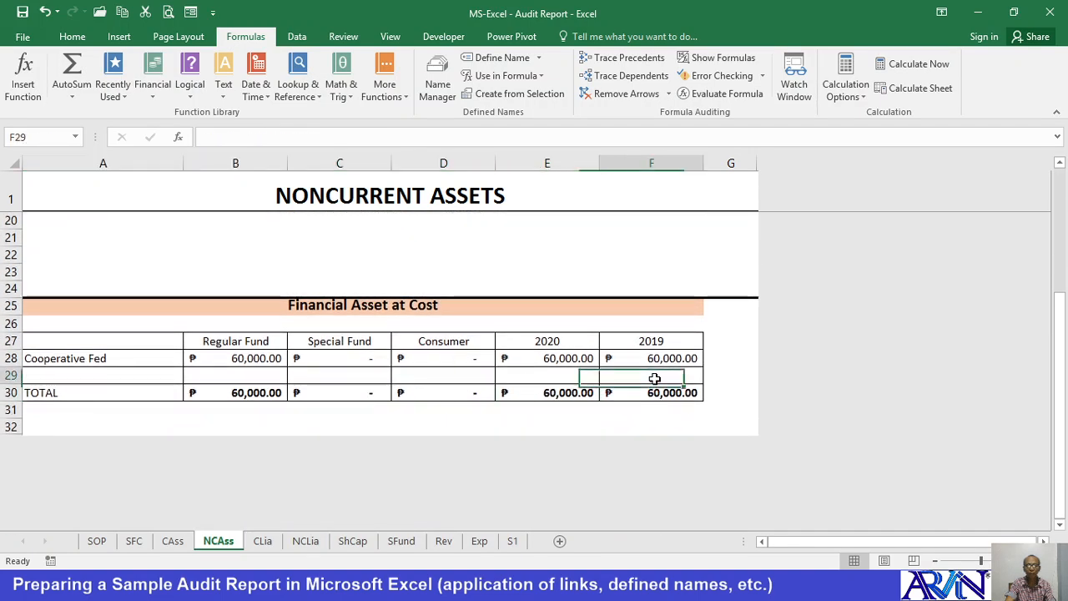
Inspect the defined name assigned to the 2020 Cash and Cash Equivalents total on the CAss sheet
left_click(479, 540)
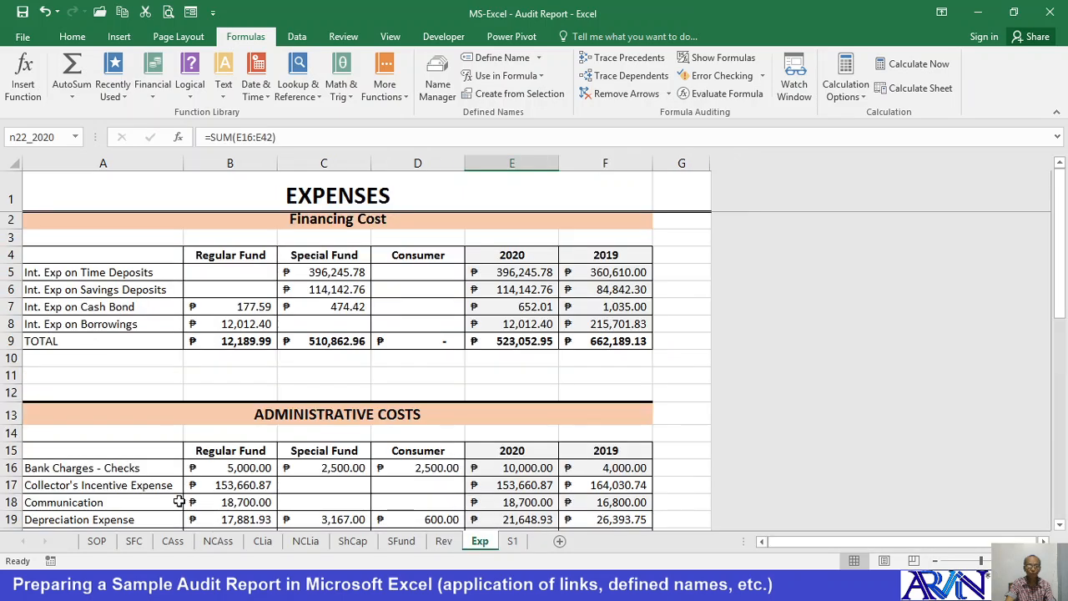
left_click(133, 540)
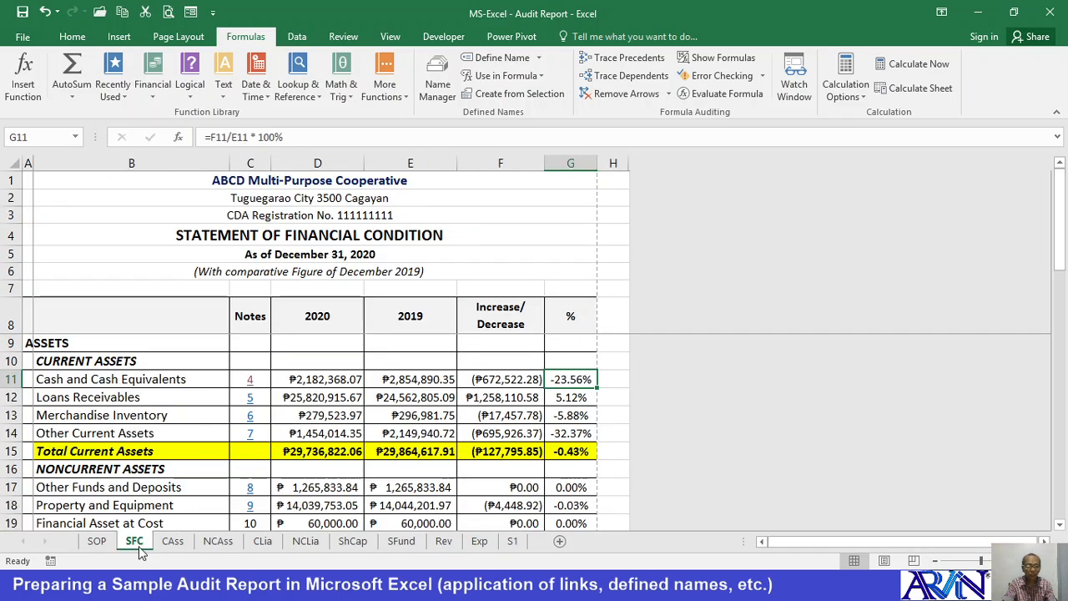
left_click(172, 541)
scroll(318, 347, "up", 10)
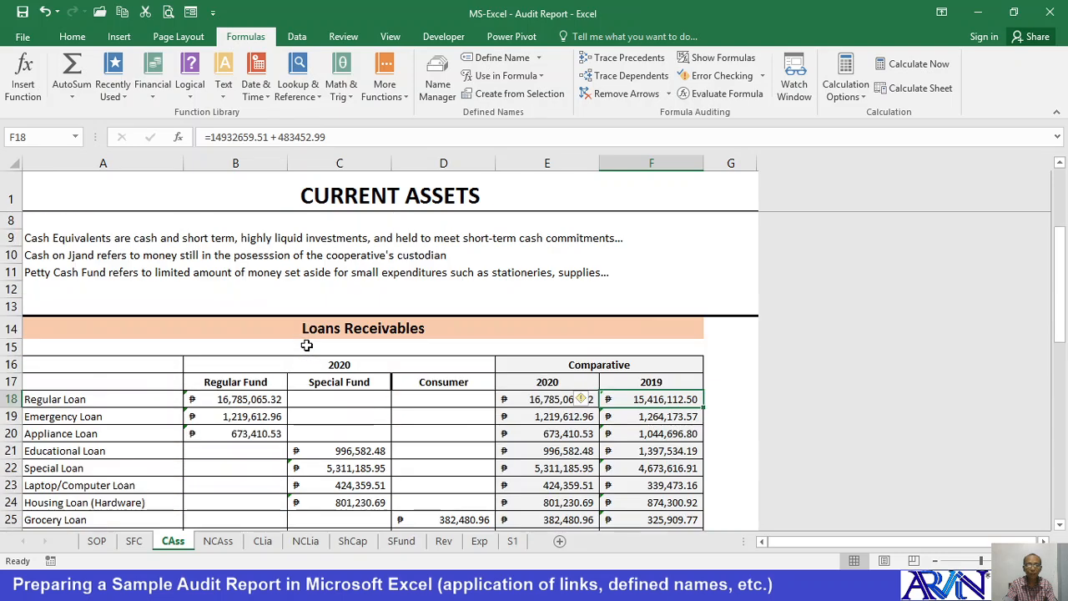
left_click(546, 315)
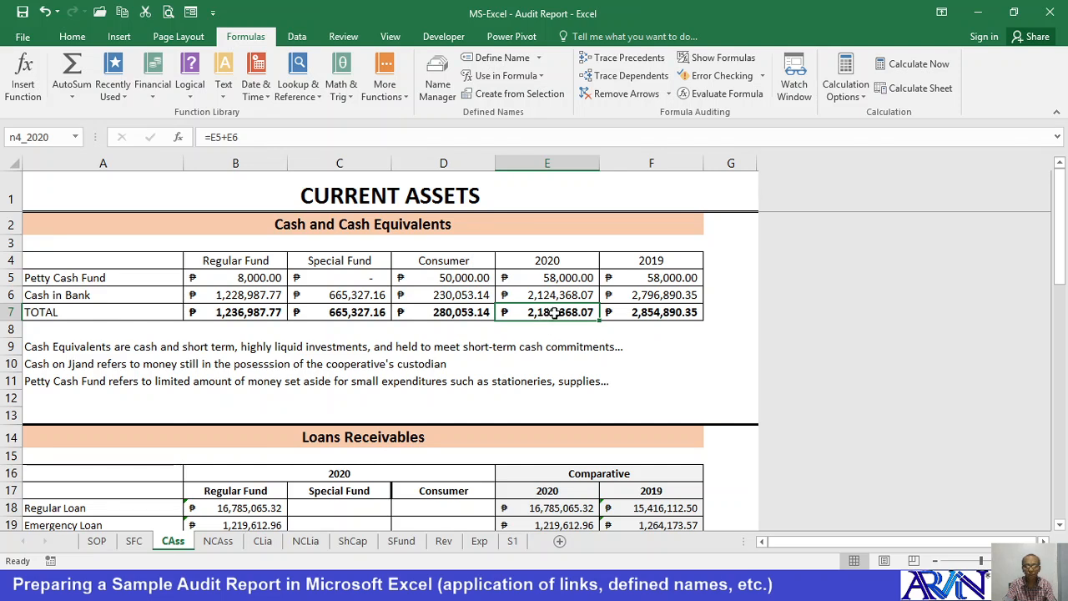
left_click(62, 136)
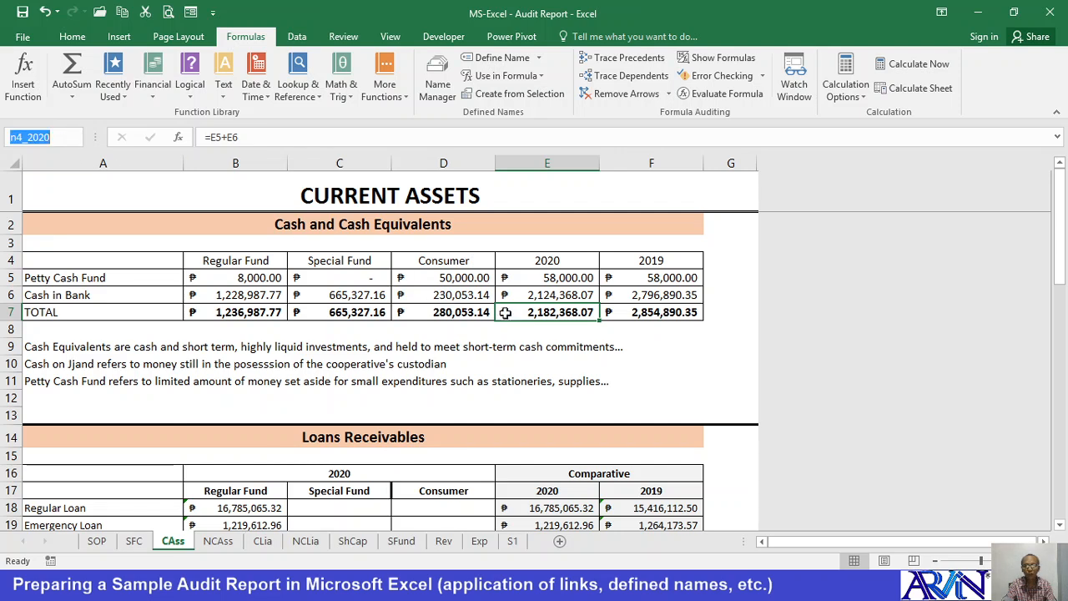
left_click(544, 311)
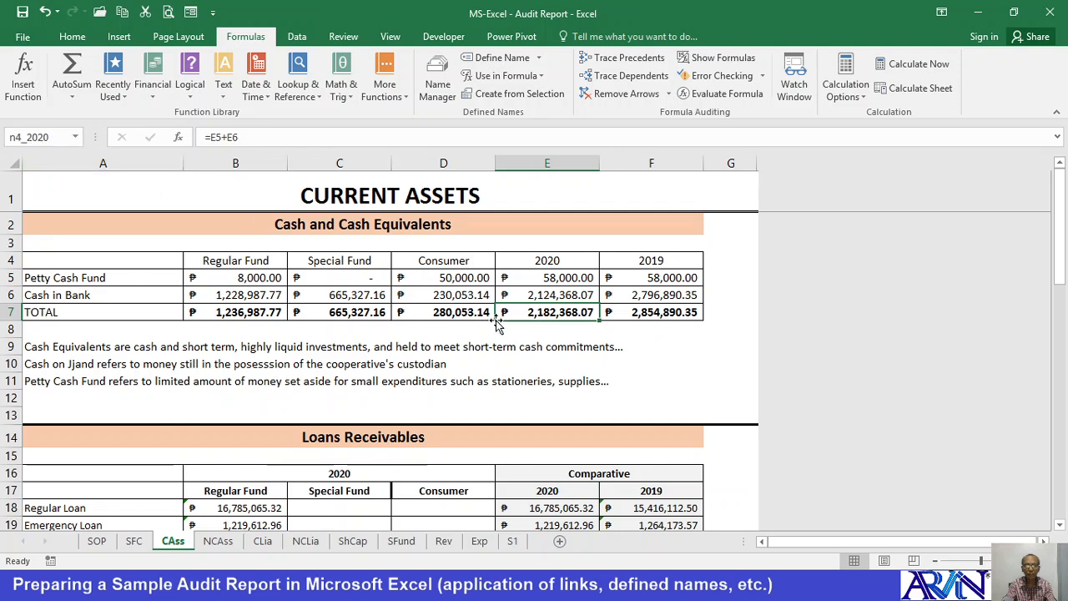
left_click(55, 136)
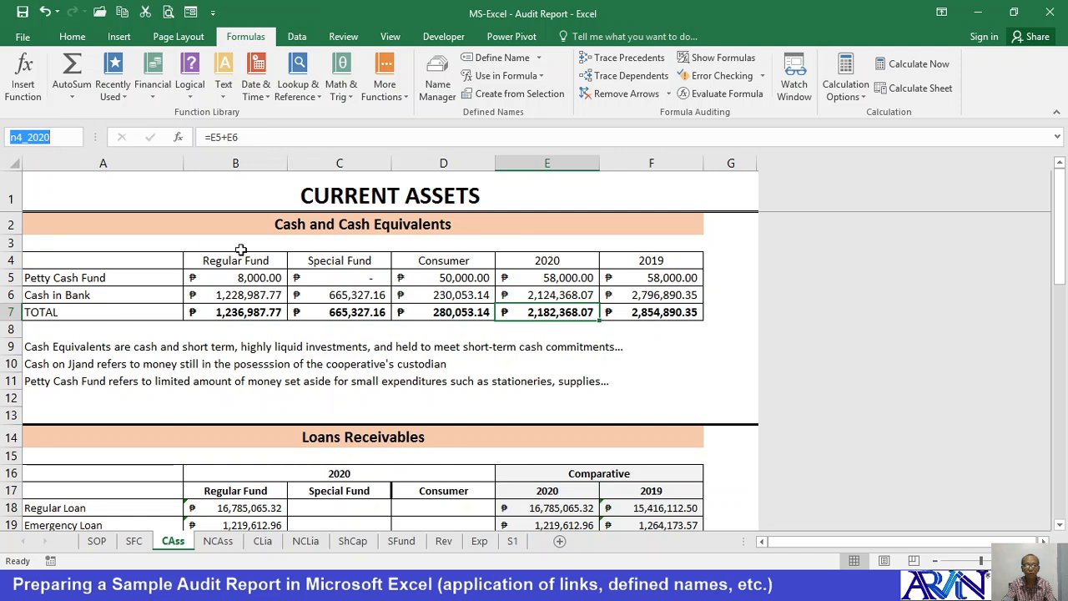
Name the Regular Fund total of Cash and Cash Equivalents CCE_RF
left_click(233, 313)
left_click(234, 314)
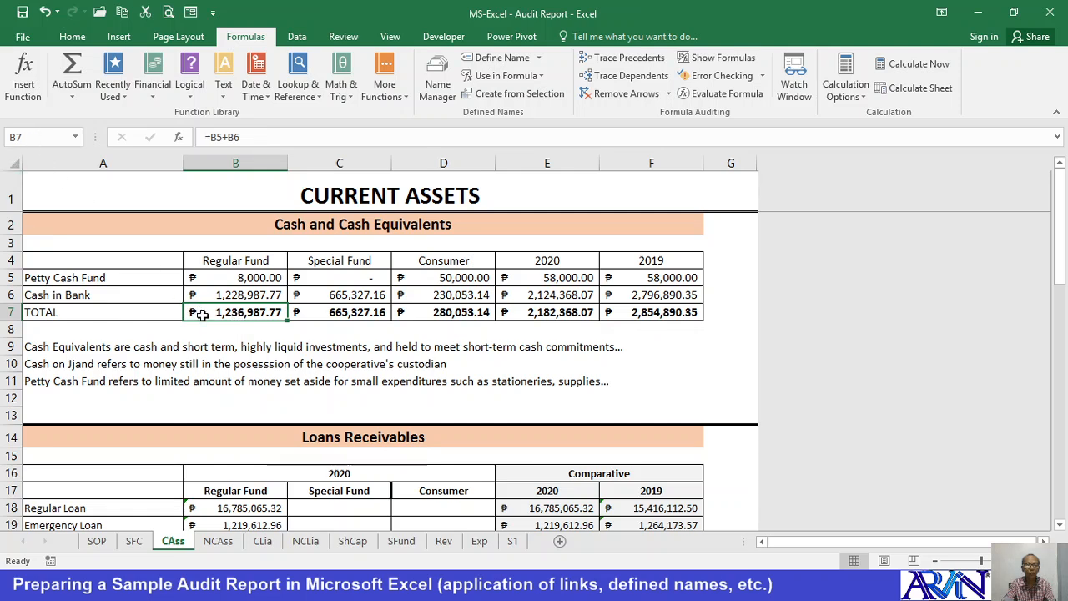
left_click(17, 137)
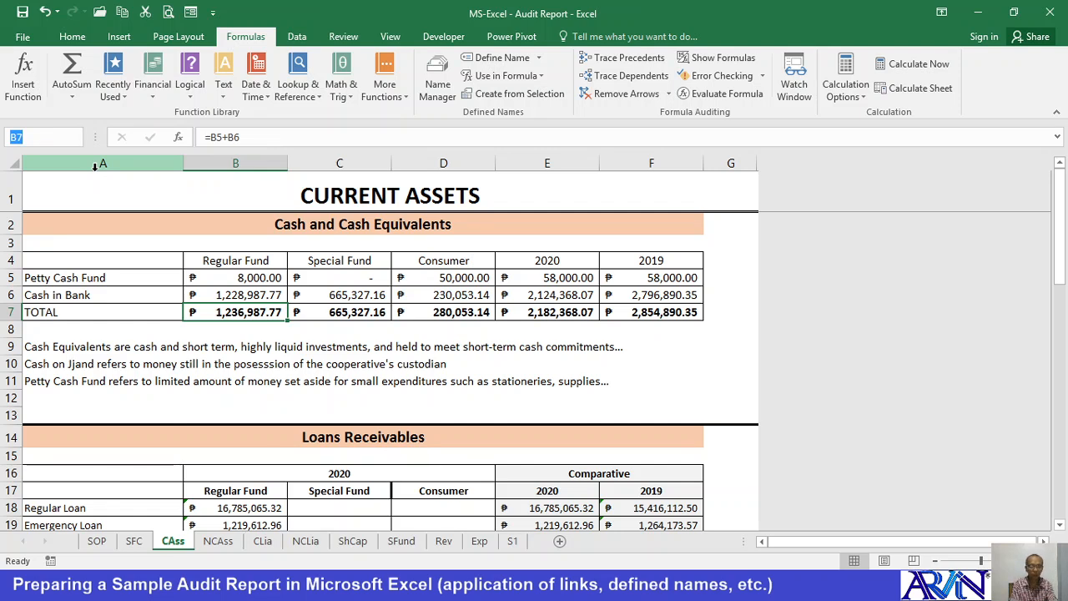
type("CCE")
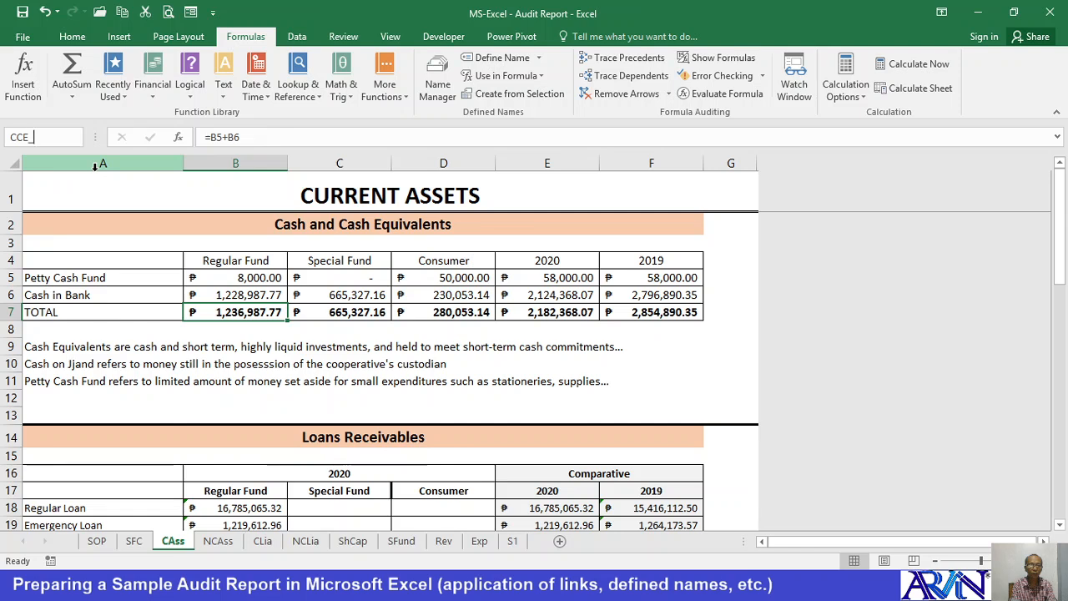
type("_RF")
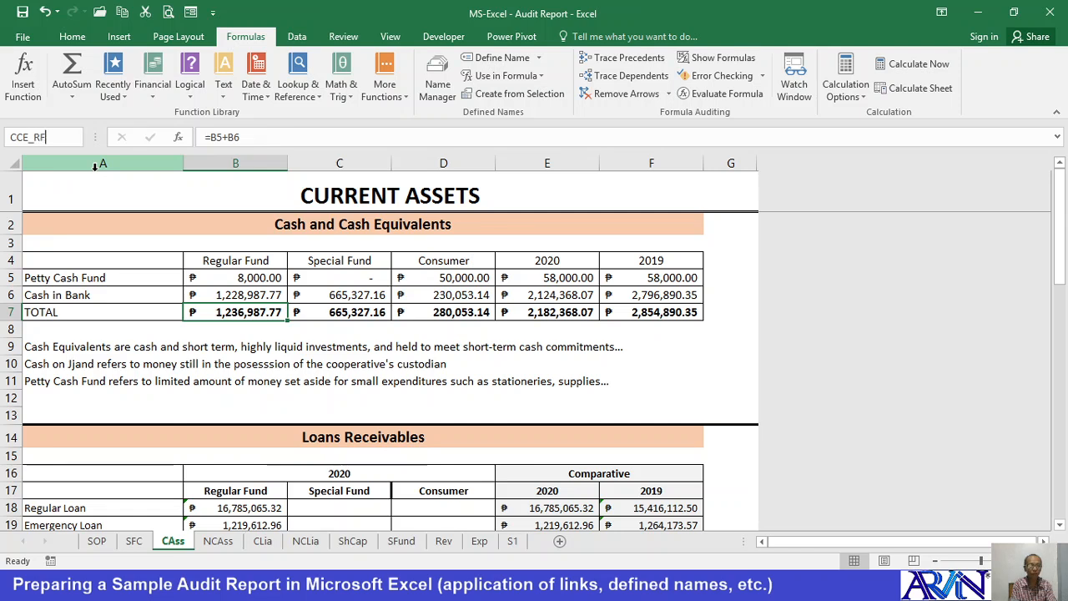
key("Return")
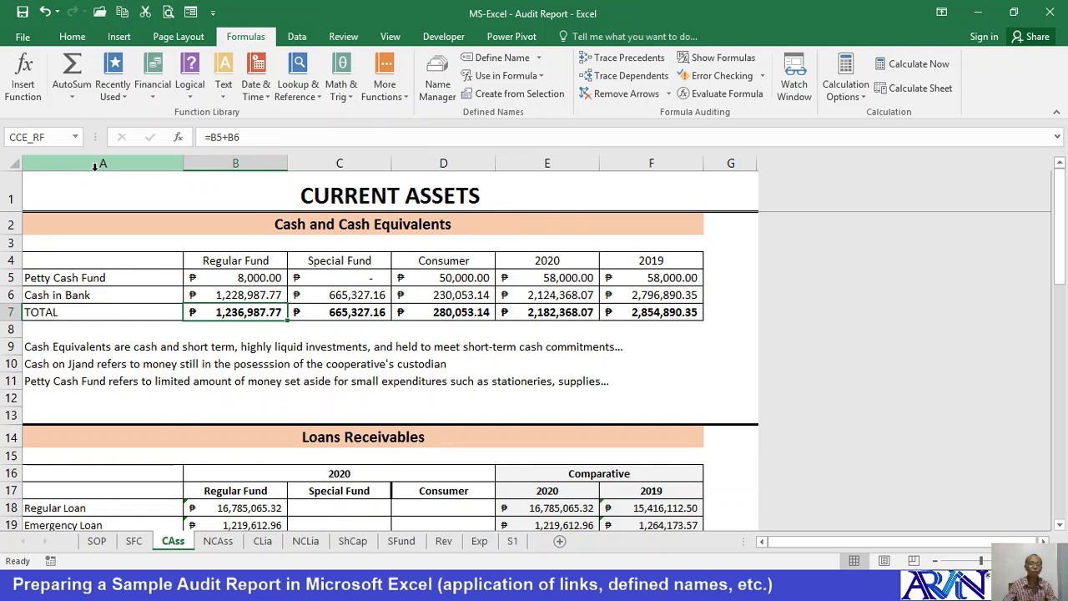
Name the Special Fund total of Cash and Cash Equivalents CCE_SF
left_click(330, 314)
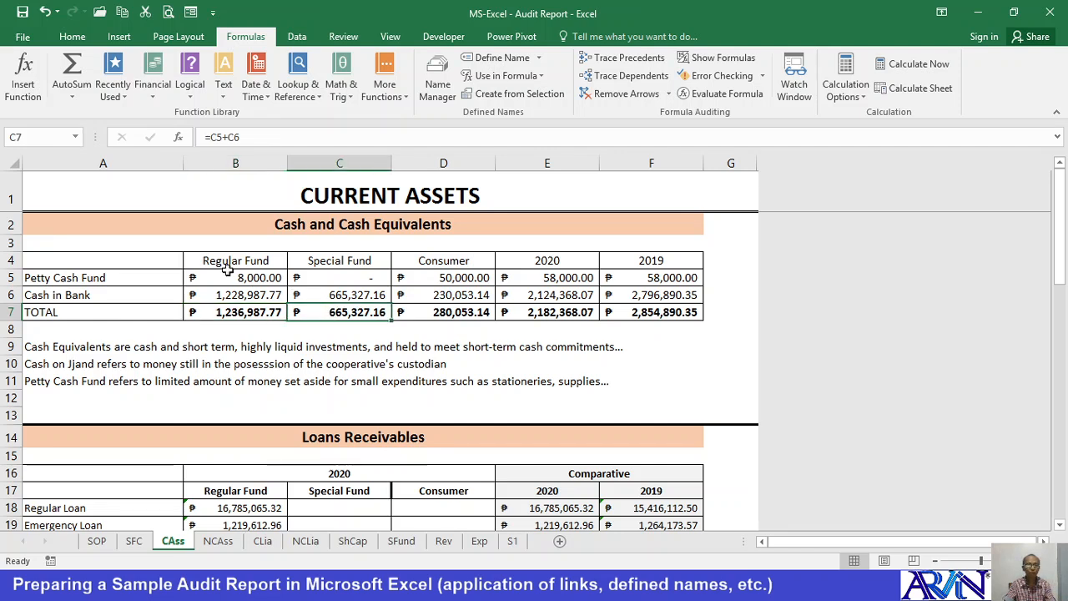
left_click(23, 139)
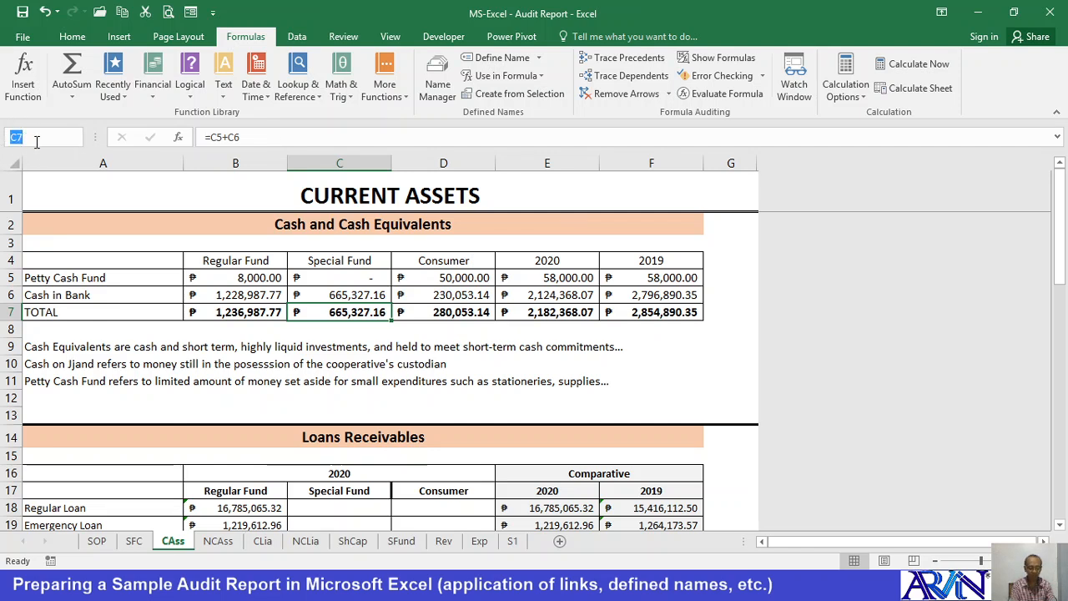
type("CCE")
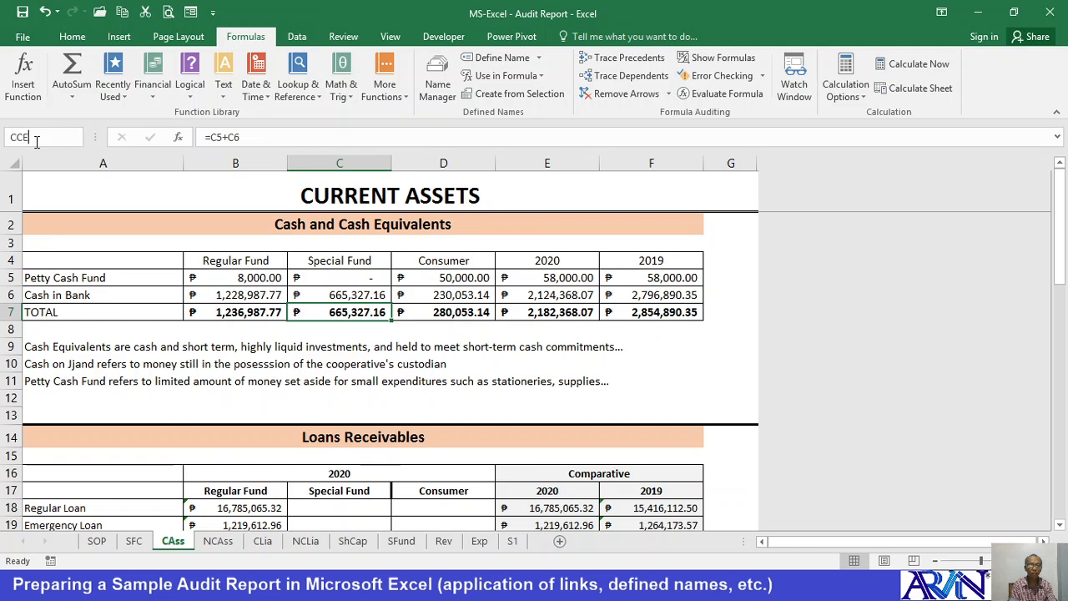
type("_")
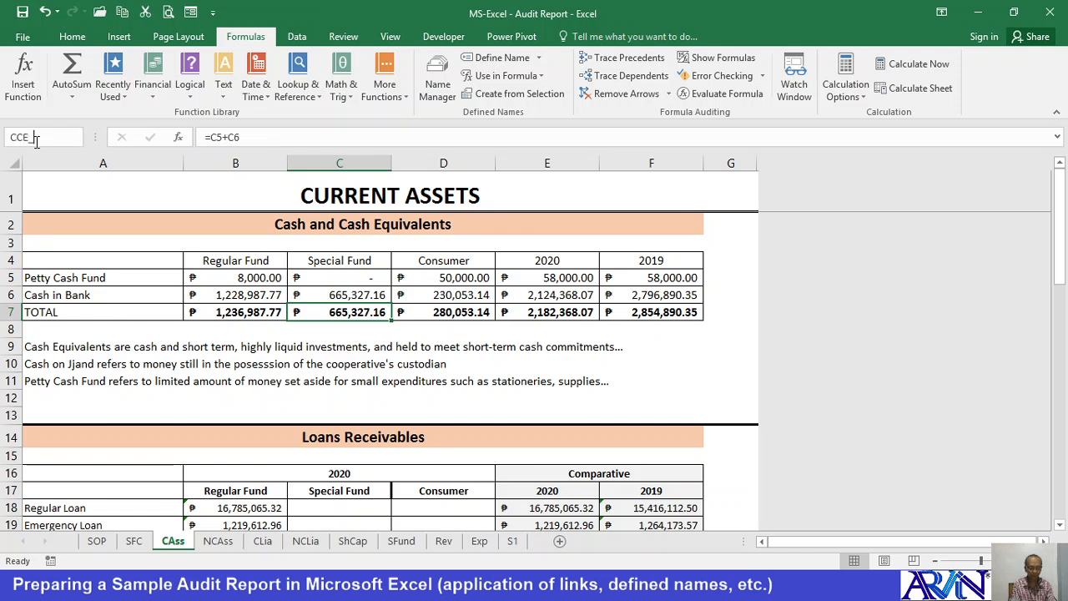
type("SF")
key("Right")
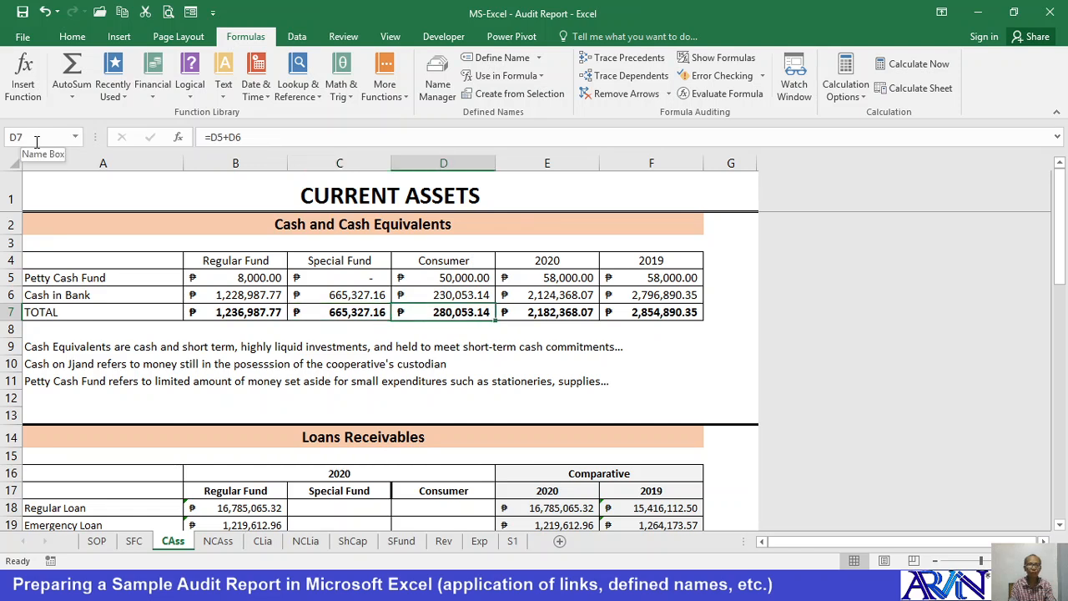
Name the Consumer total of Cash and Cash Equivalents CCE_C
left_click(43, 139)
type("C")
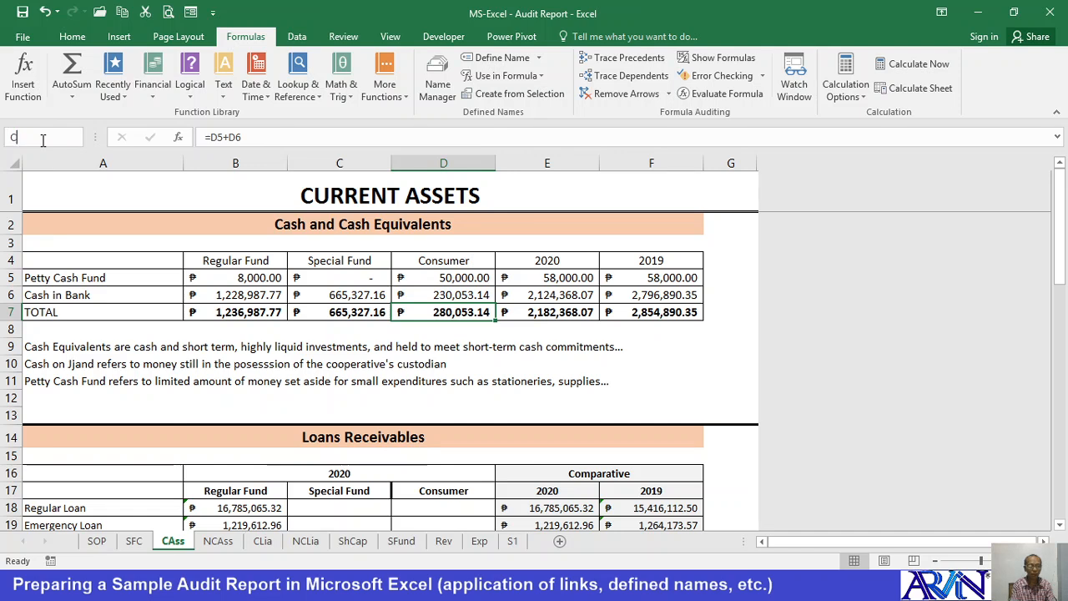
type("CE_")
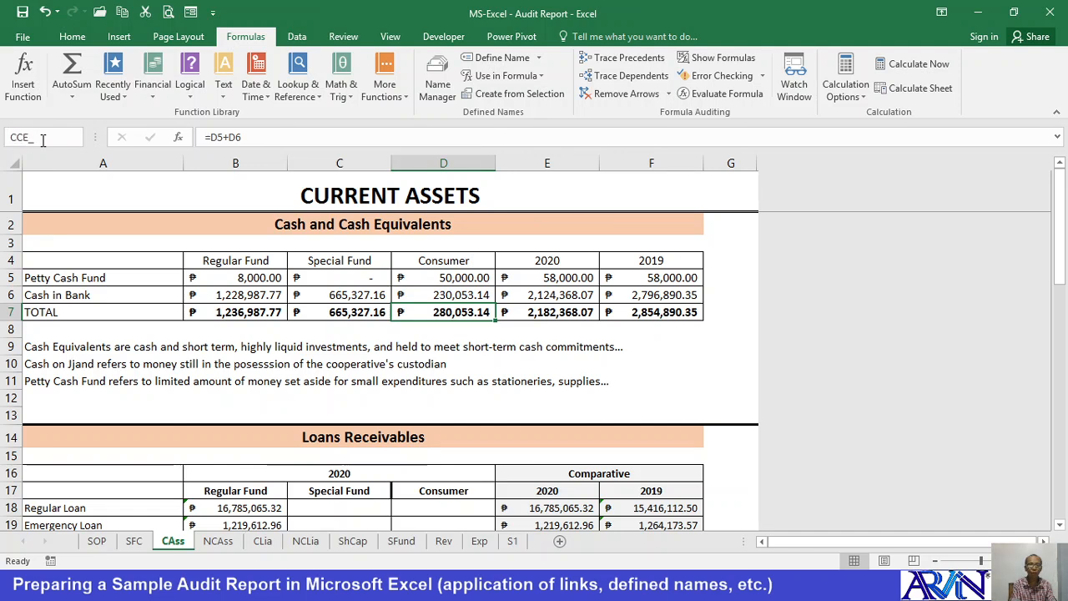
type("C")
key("Return")
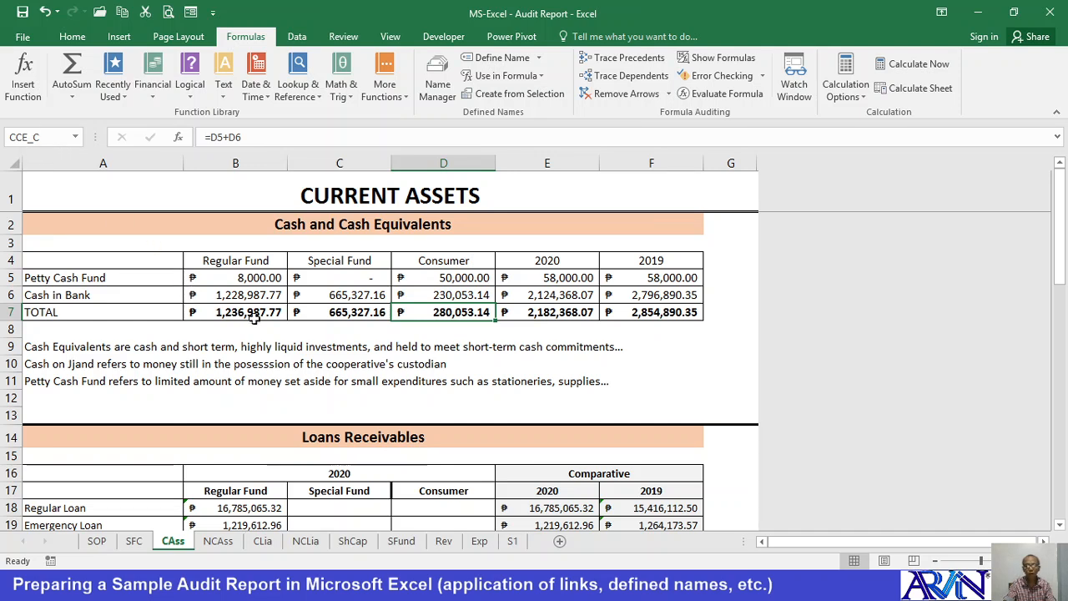
Check the defined names of the 2020 and 2019 totals for Cash and Cash Equivalents and net Loans Receivable
left_click(540, 315)
left_click(638, 313)
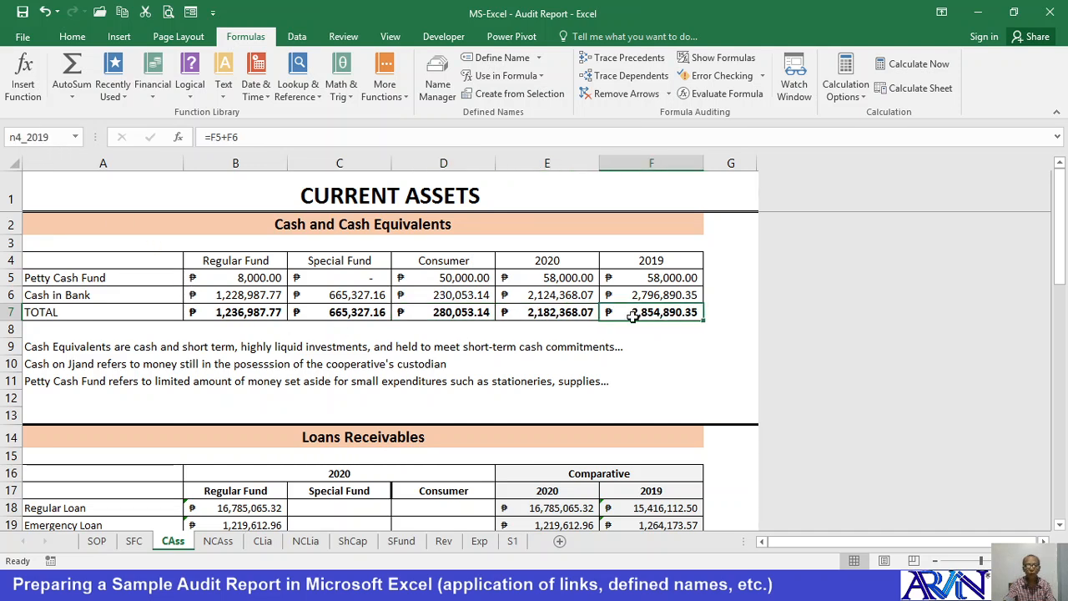
left_click(553, 312)
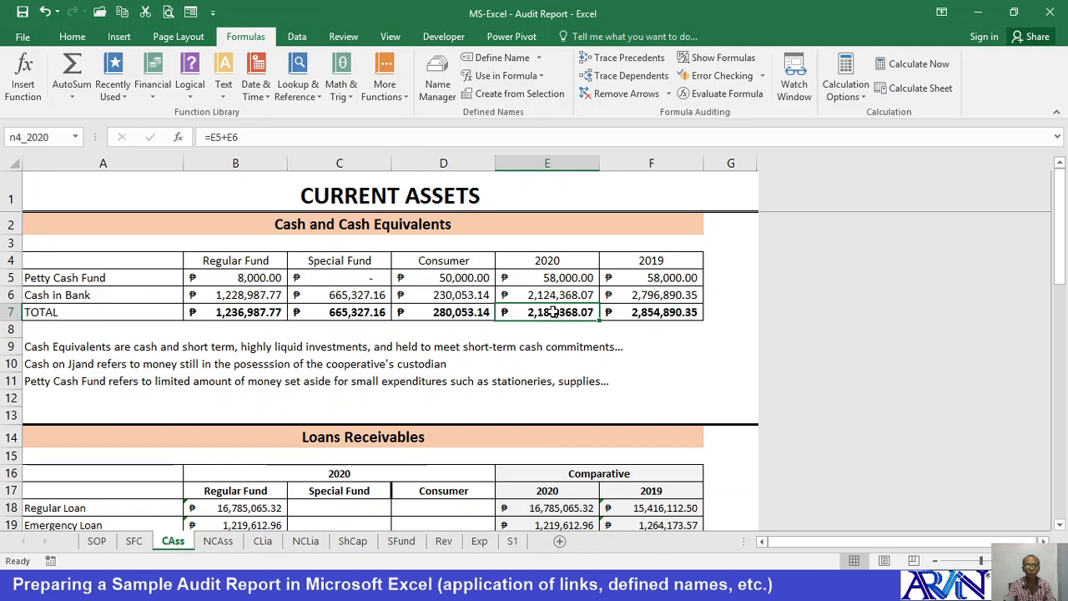
left_click(652, 317)
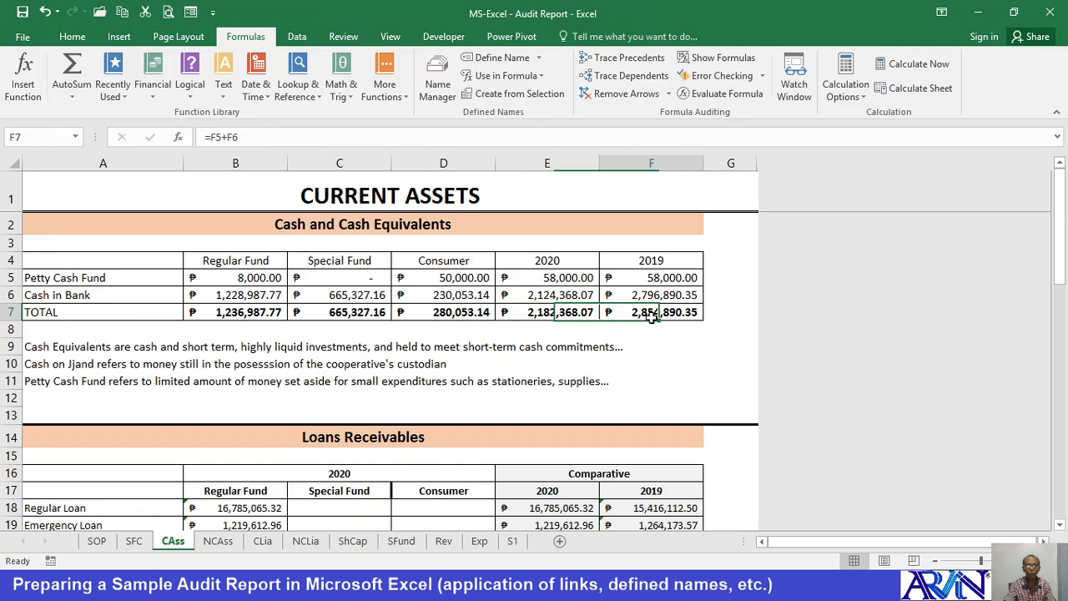
scroll(642, 329, "down", 6)
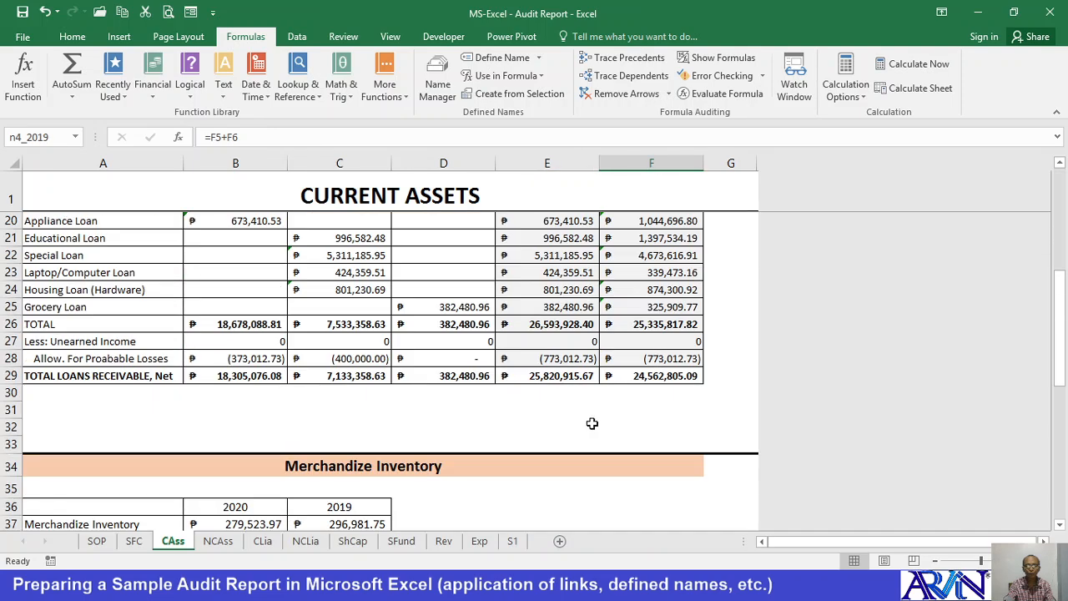
left_click(546, 376)
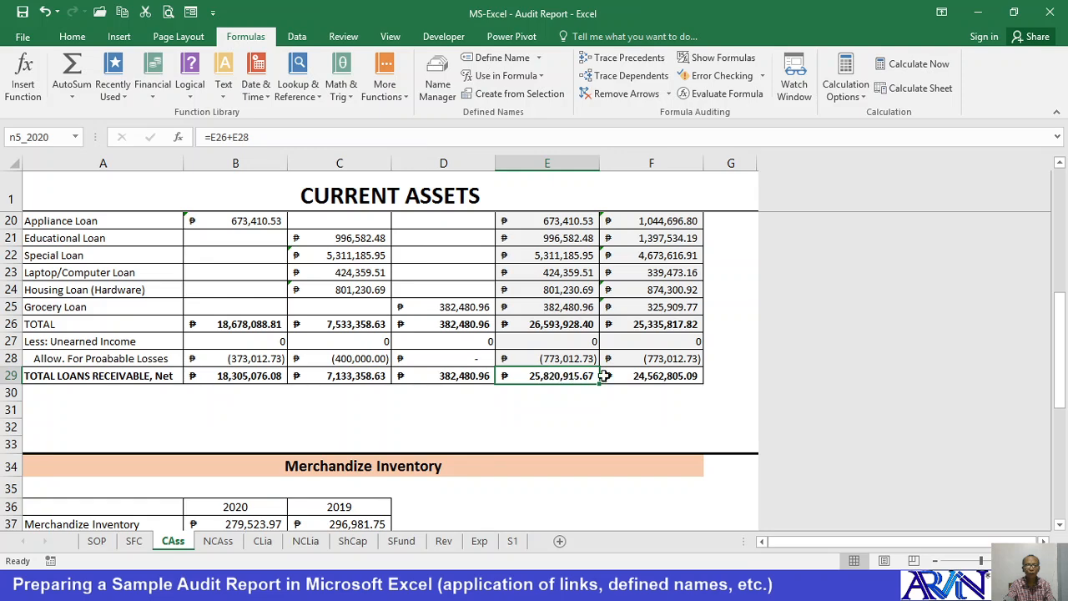
left_click(660, 377)
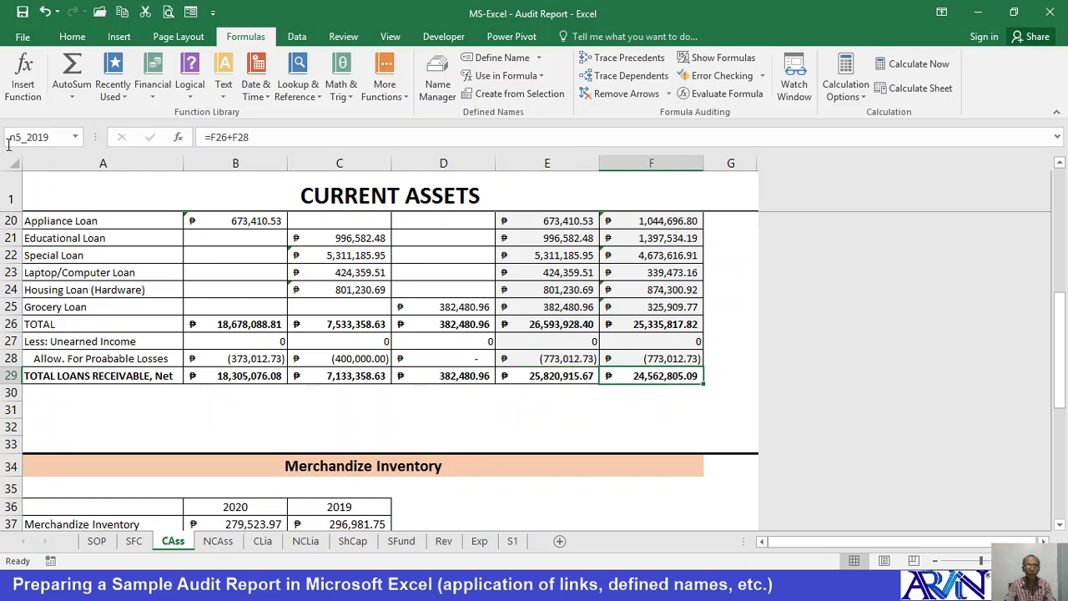
Review the note numbers on the SFC sheet and check the defined name of the 2020 Financing Cost total in Exp
left_click(135, 542)
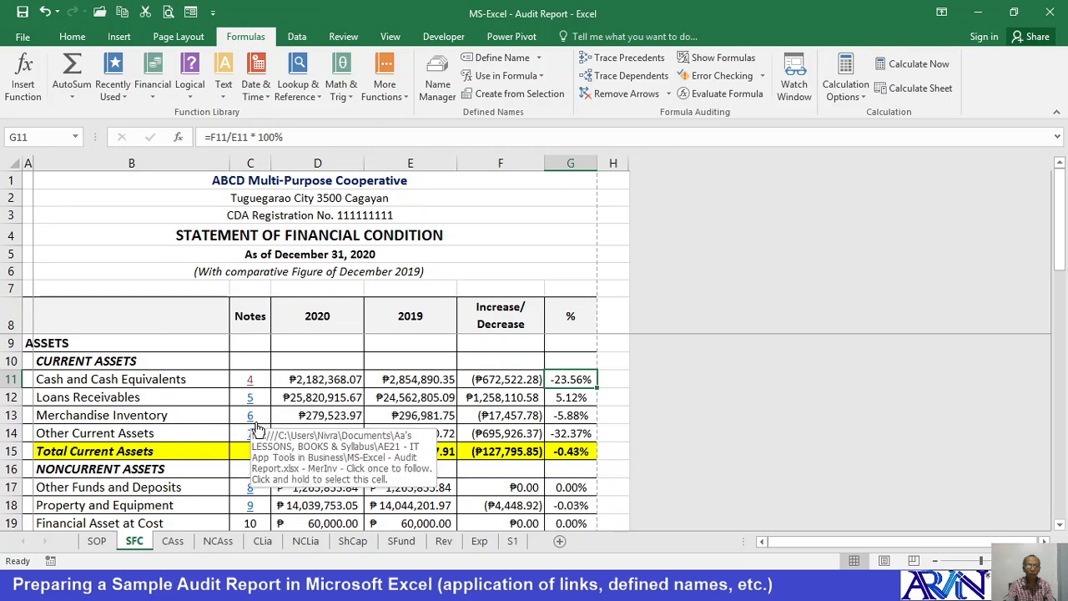
scroll(261, 475, "down", 4)
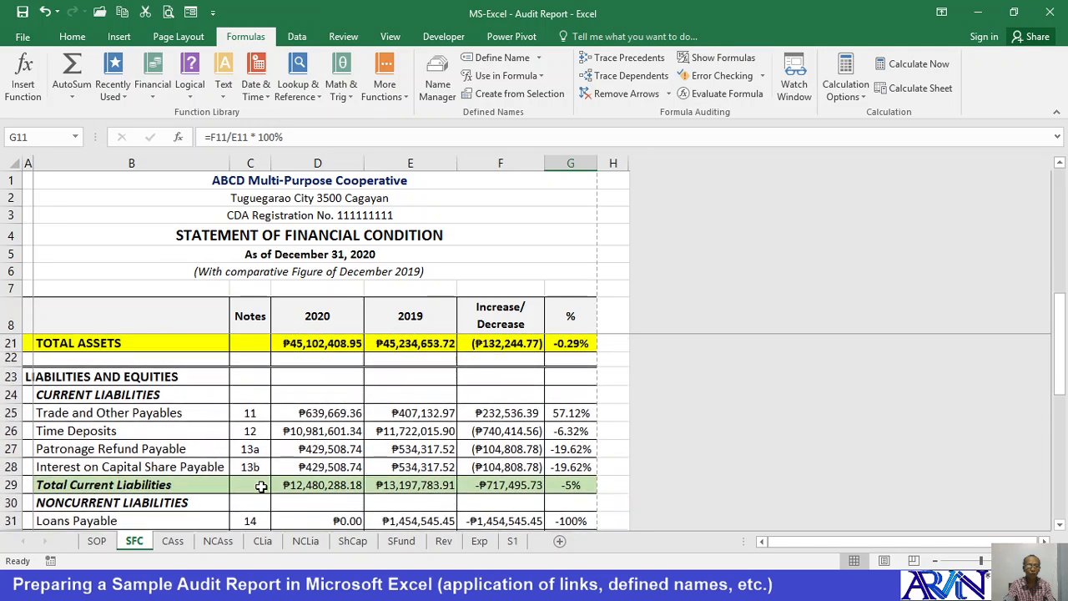
scroll(247, 520, "up", 2)
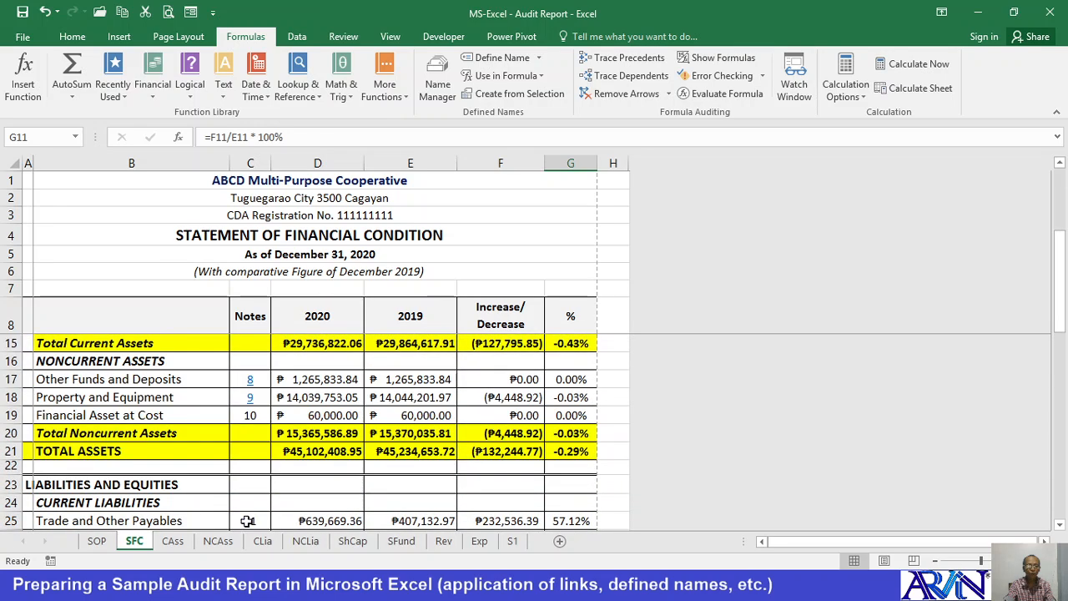
left_click(475, 540)
left_click(499, 342)
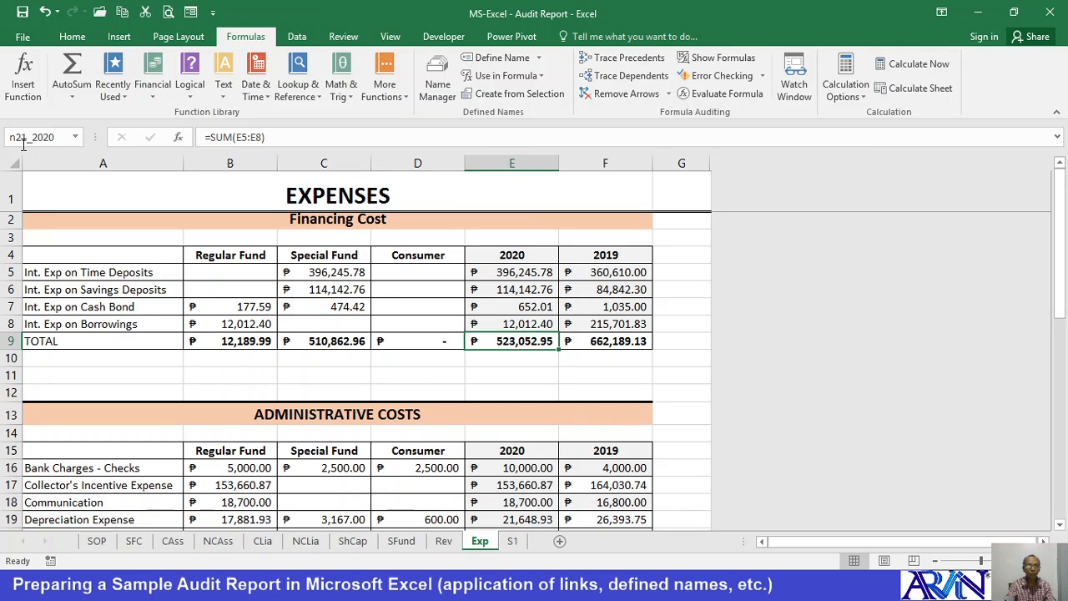
Compare the Financing Cost note number on the SOP sheet with the corresponding total on the Exp sheet
left_click(96, 541)
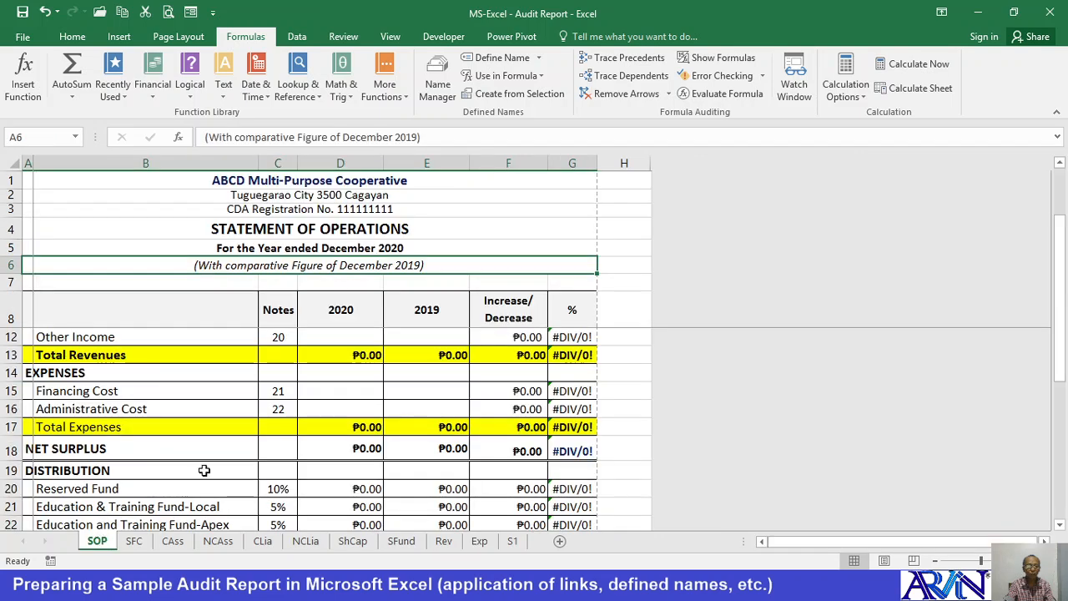
scroll(247, 457, "down", 2)
scroll(255, 448, "up", 2)
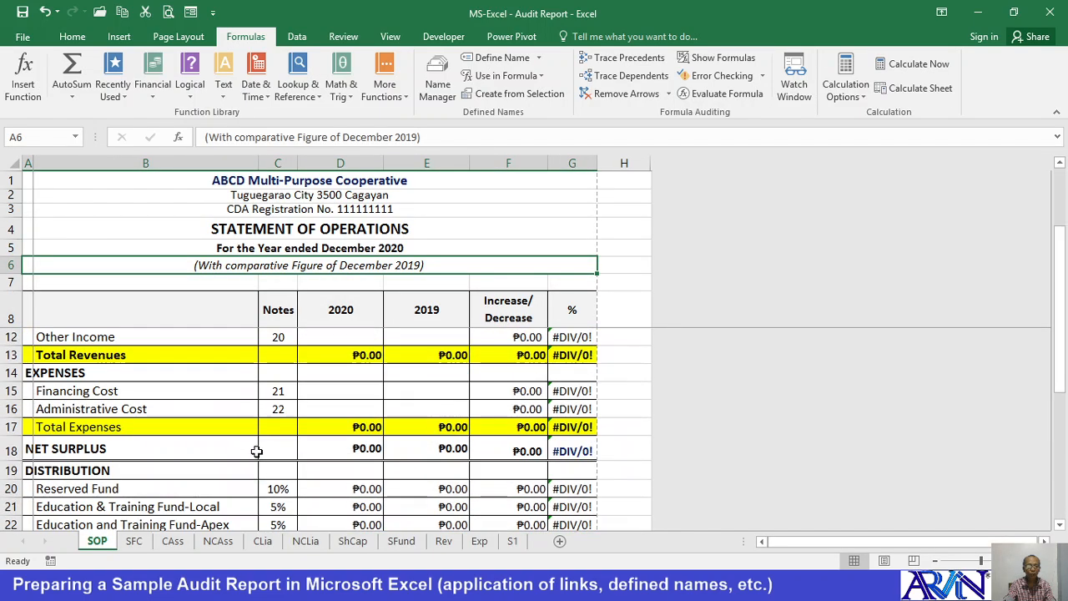
left_click(284, 392)
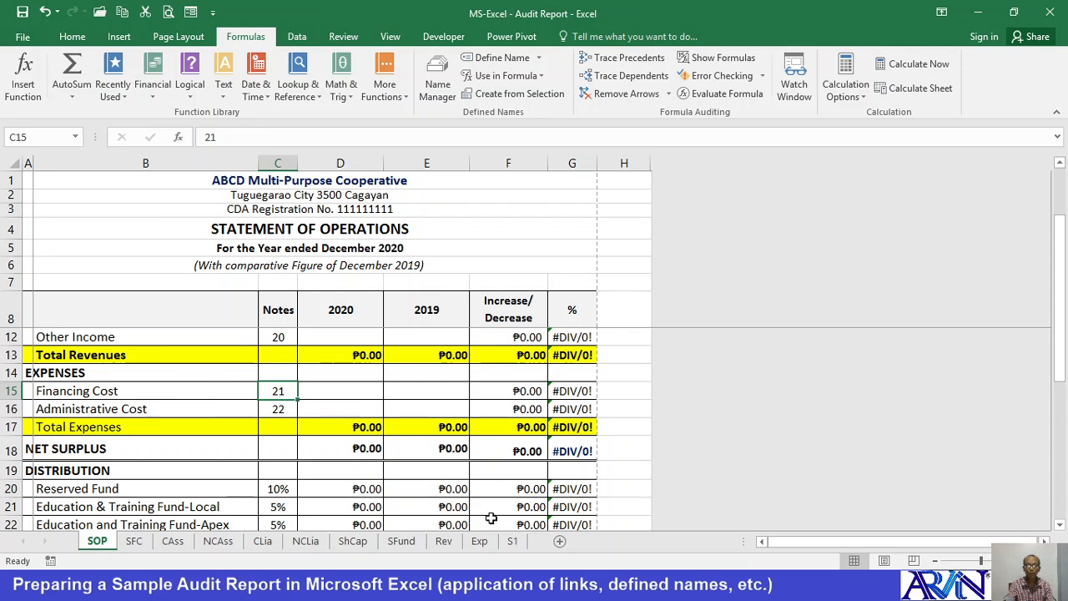
left_click(401, 541)
left_click(443, 541)
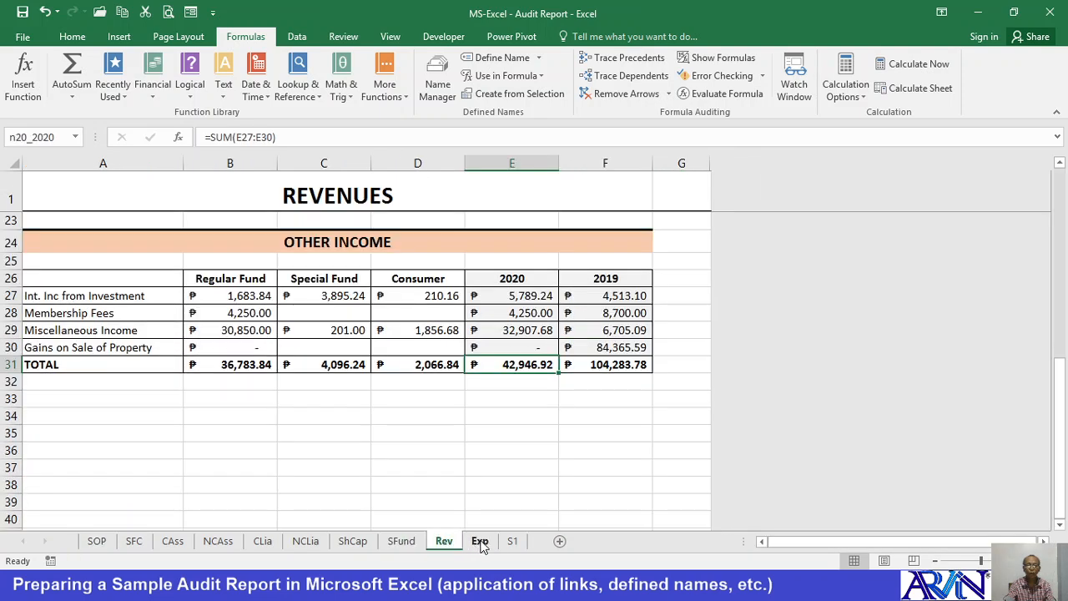
left_click(479, 541)
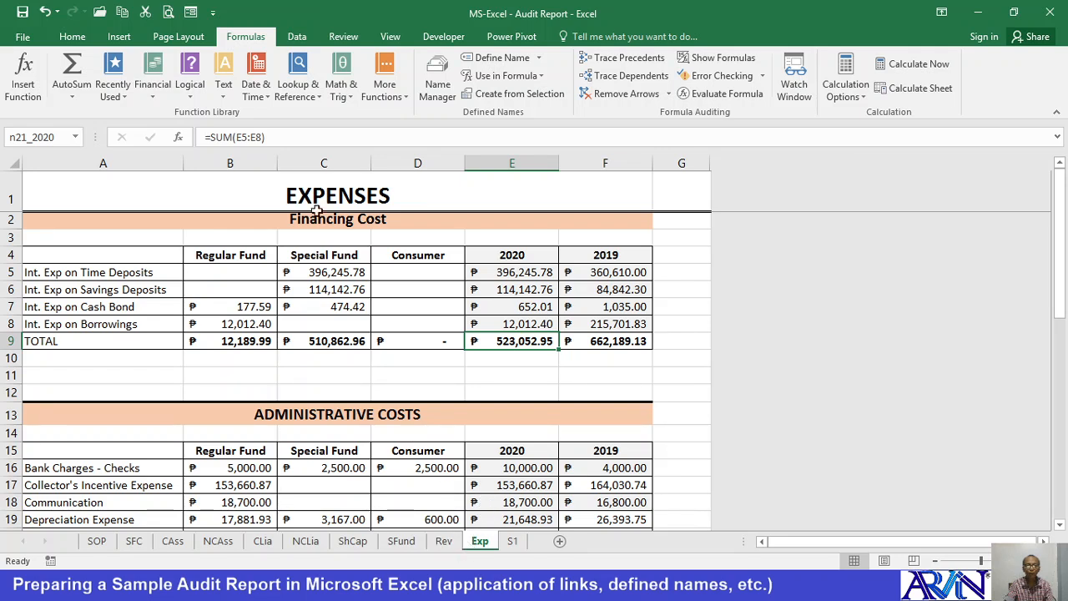
Review the workbook's defined names and rename AdmCostEXP as AdmCost_EXP
left_click(435, 87)
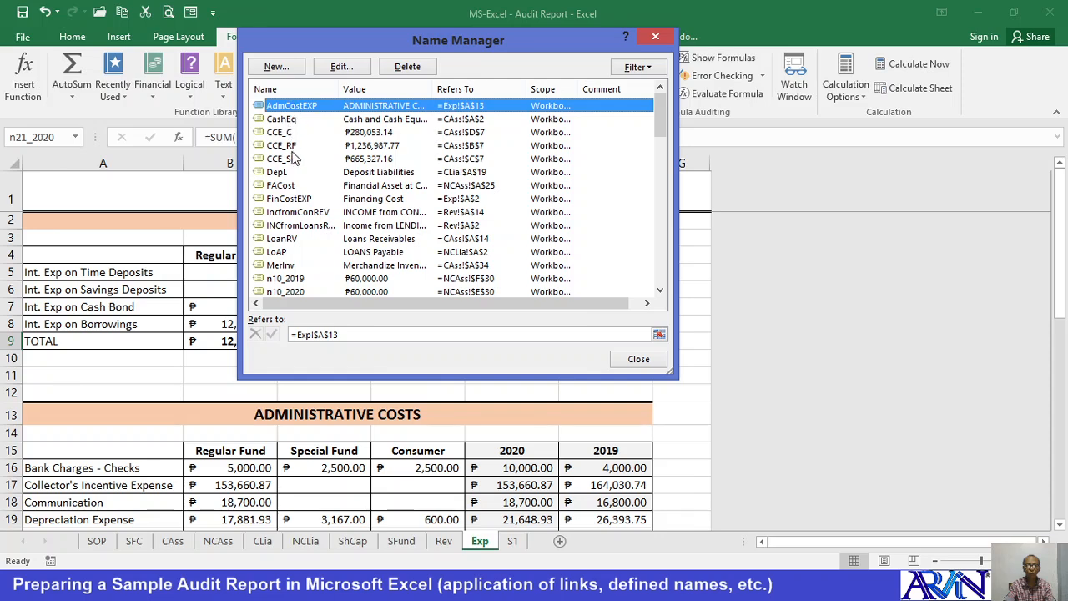
scroll(280, 214, "down", 10)
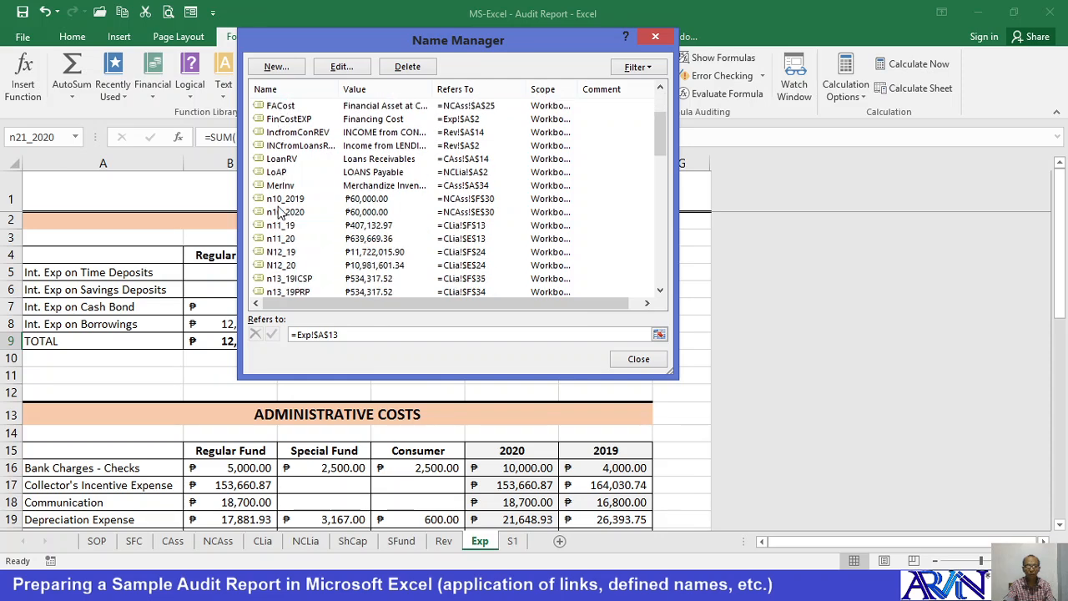
scroll(280, 215, "up", 7)
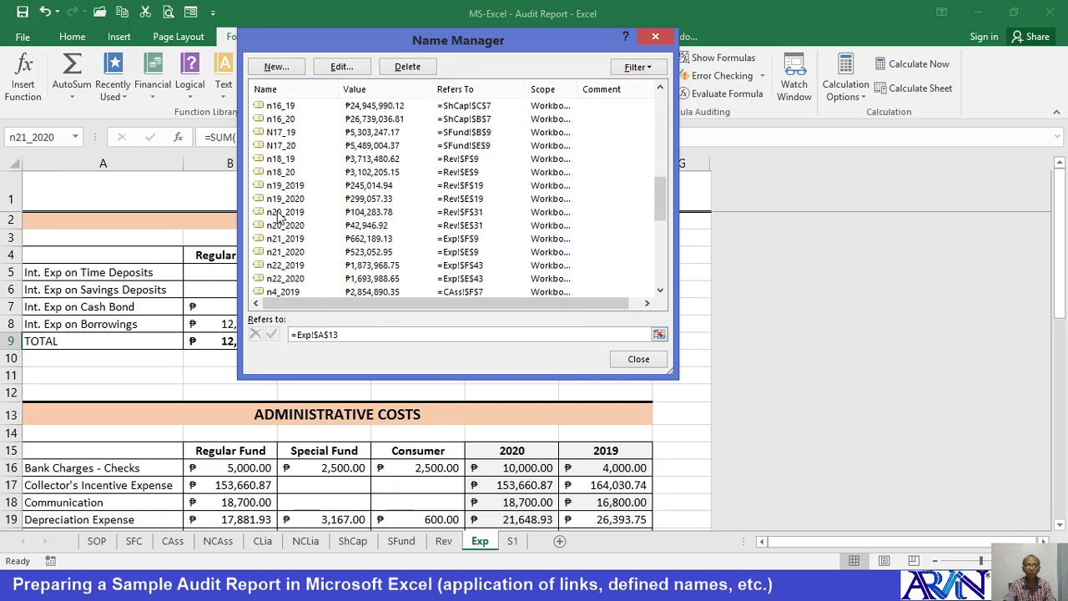
scroll(279, 214, "up", 1)
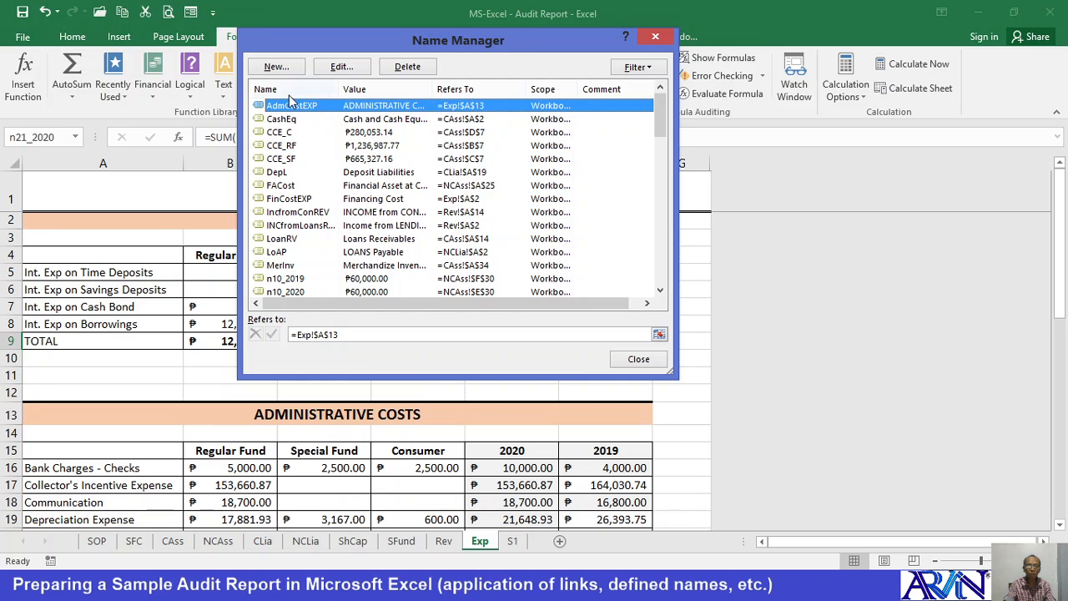
left_click(342, 67)
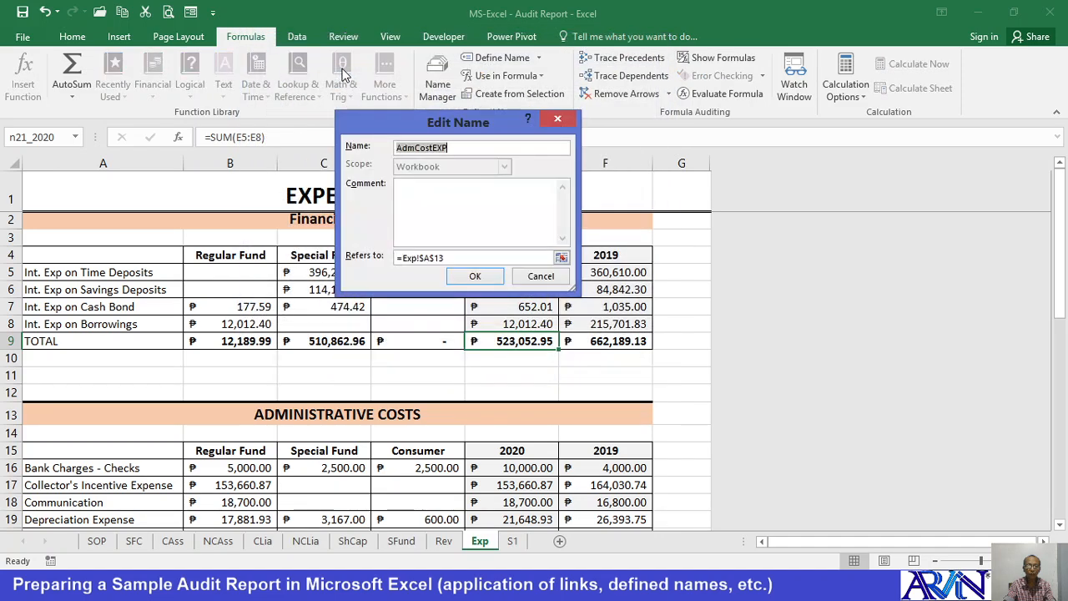
left_click(416, 145)
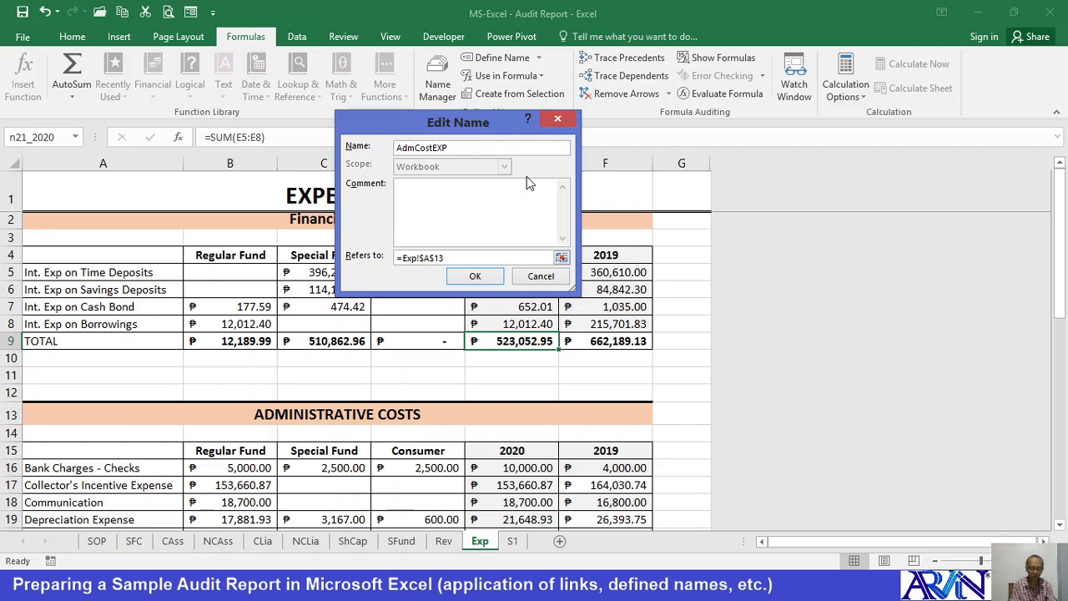
type("_")
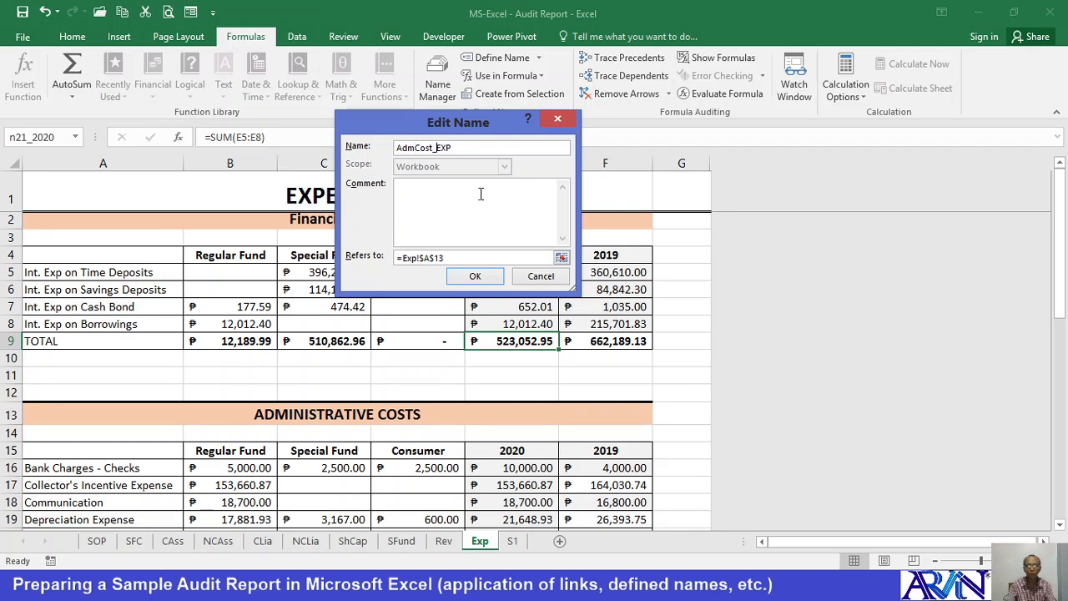
left_click(474, 275)
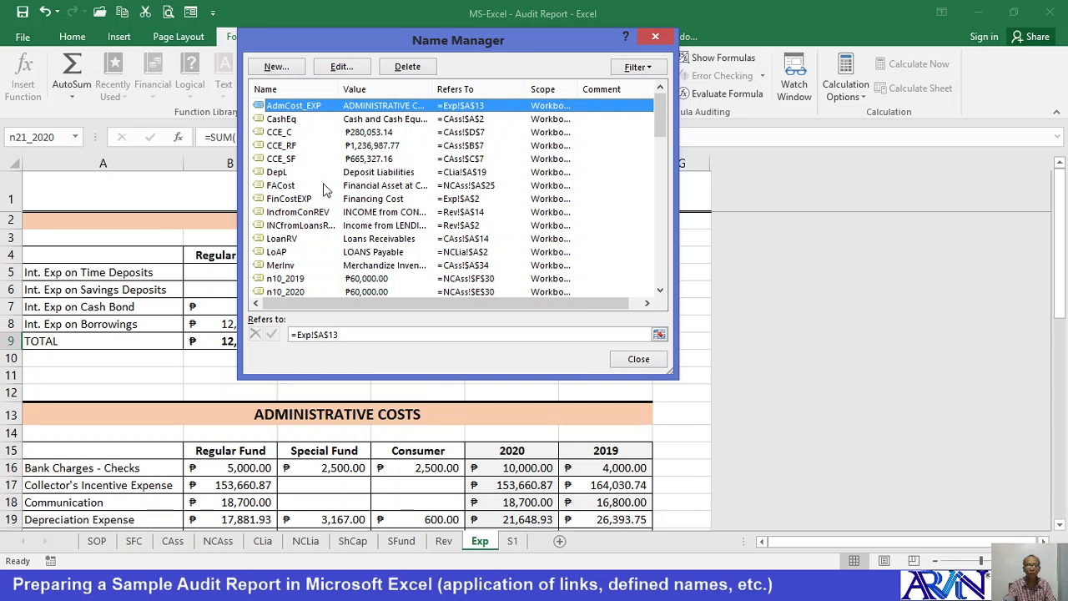
Look through the list of defined names and check the cell that n4_2020 refers to
scroll(329, 200, "down", 10)
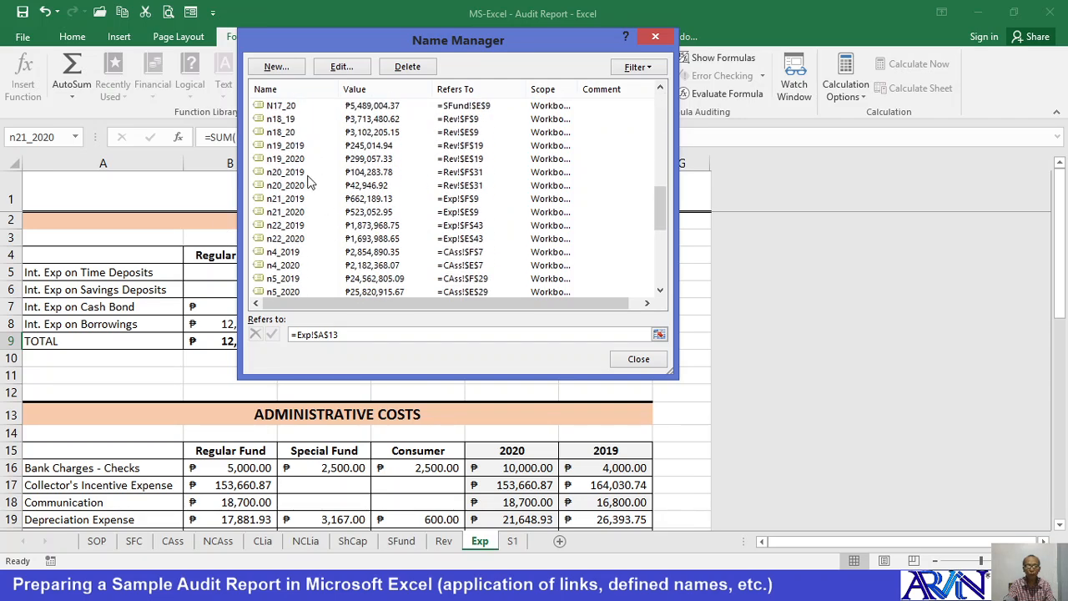
scroll(284, 190, "down", 2)
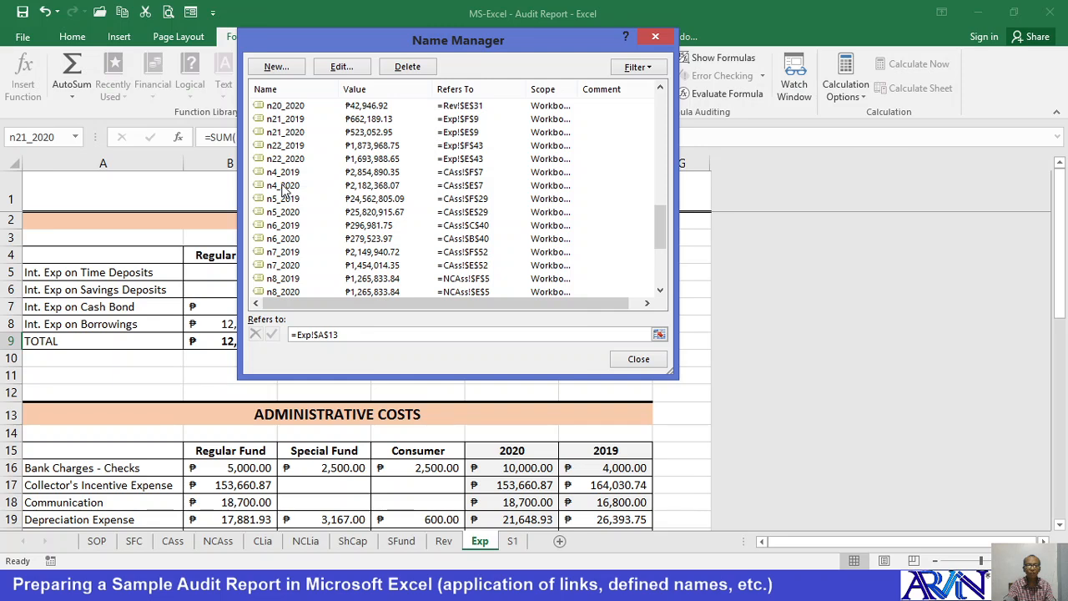
left_click(271, 187)
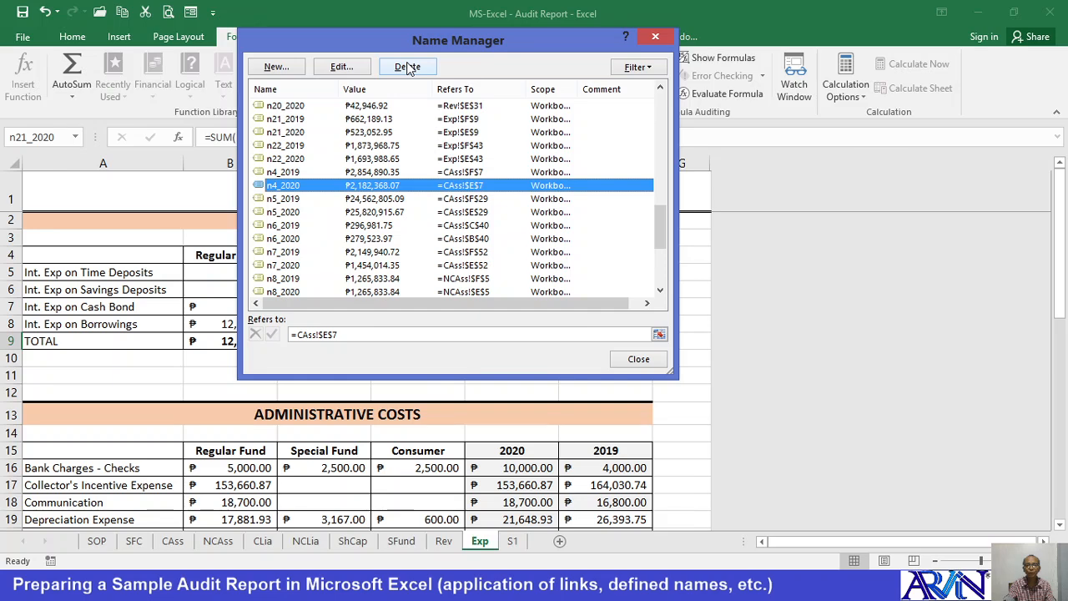
left_click(638, 359)
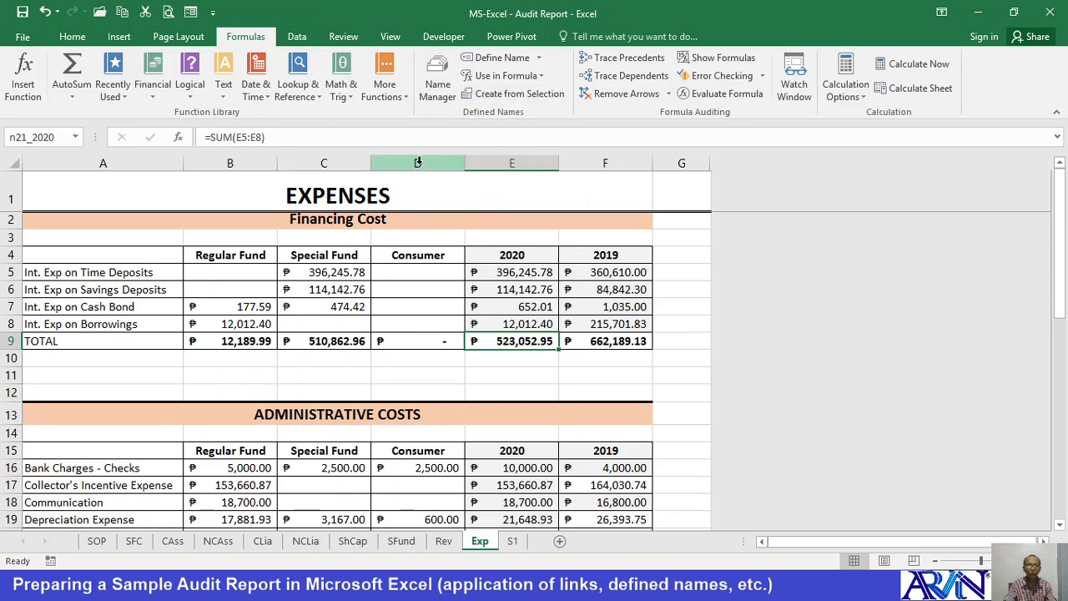
Name the Regular Fund total of Administrative Costs on the Exp sheet GROSS_INCOME_RF, with workbook scope
scroll(390, 315, "down", 4)
scroll(390, 316, "down", 7)
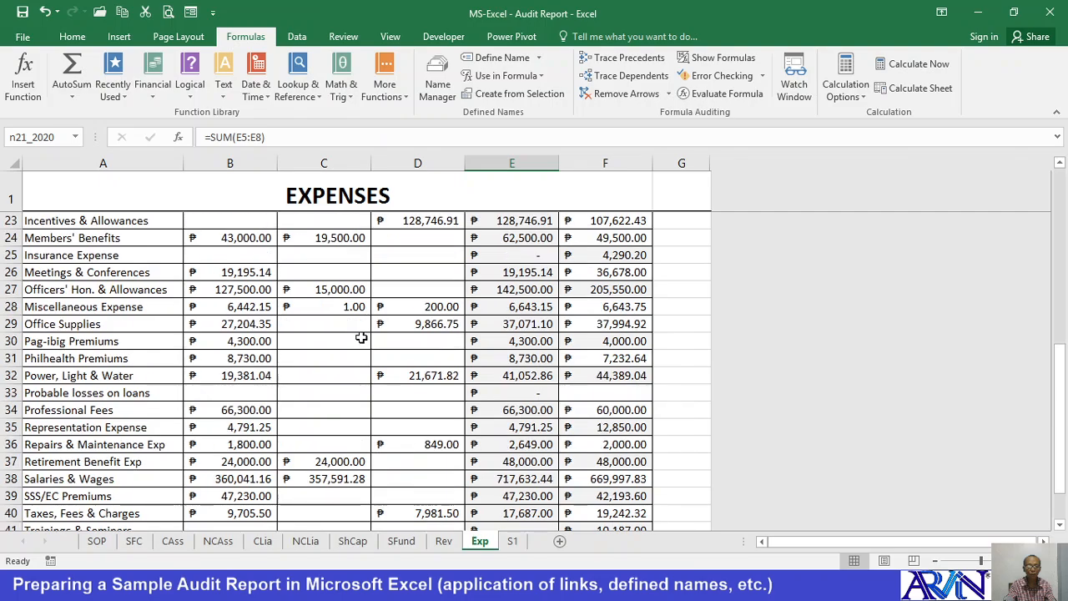
scroll(389, 301, "up", 4)
scroll(304, 331, "up", 3)
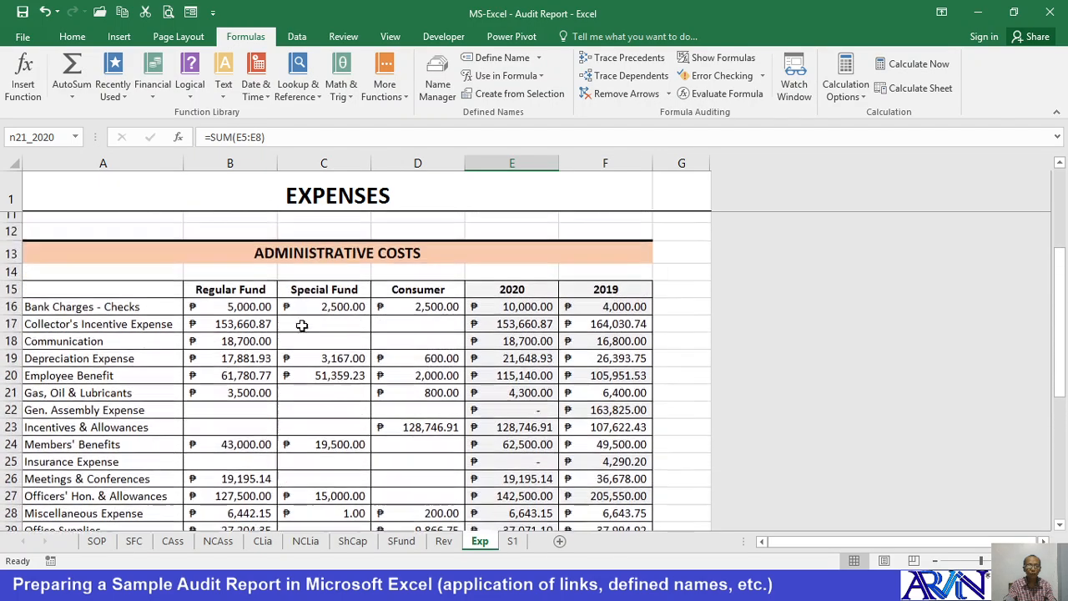
scroll(300, 329, "down", 7)
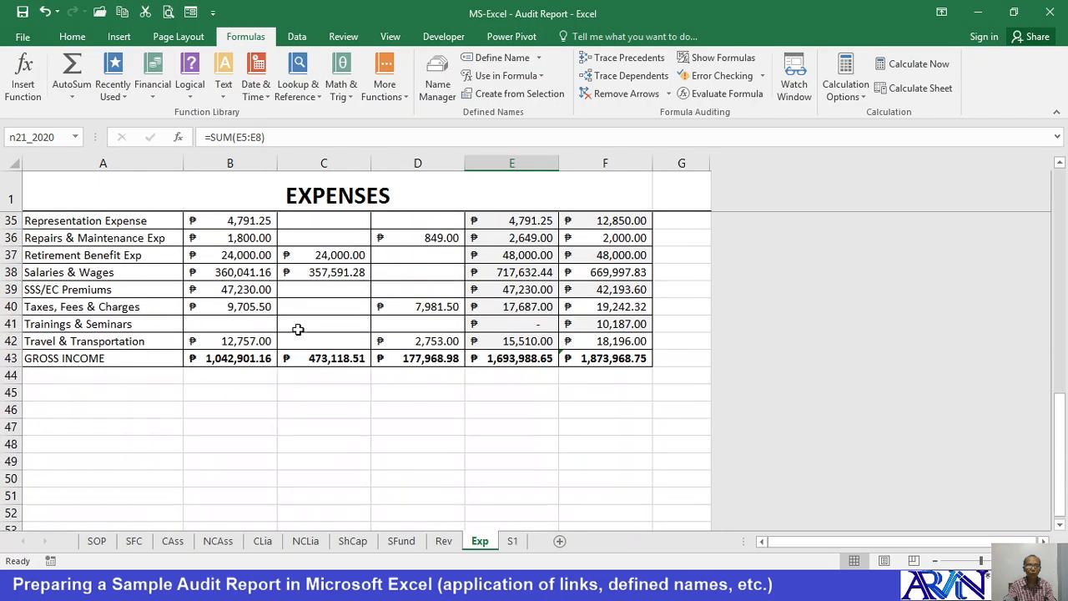
left_click(231, 362)
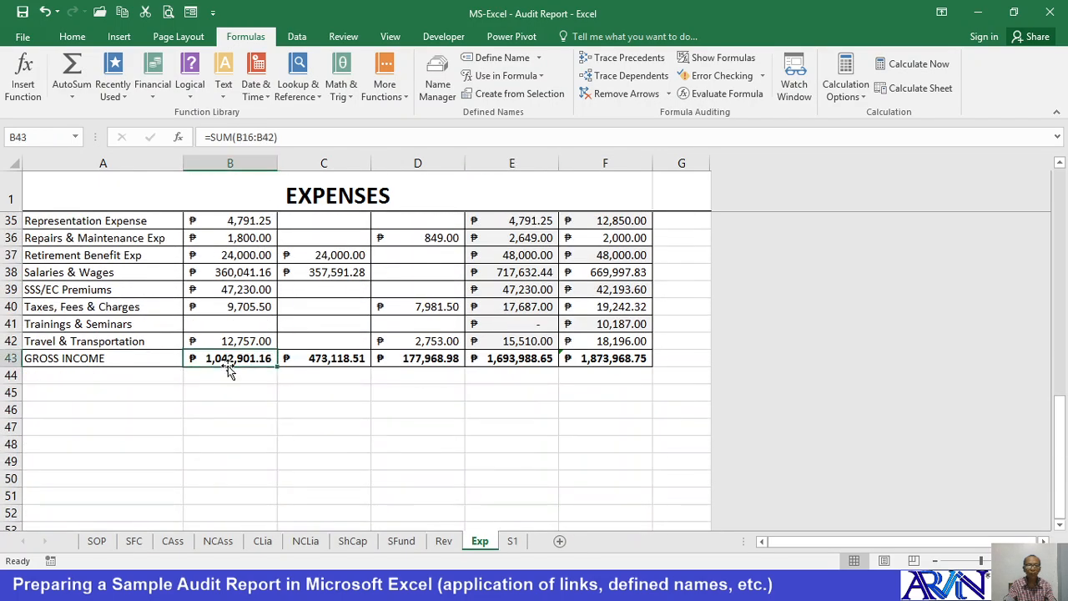
left_click(503, 60)
left_click(475, 148)
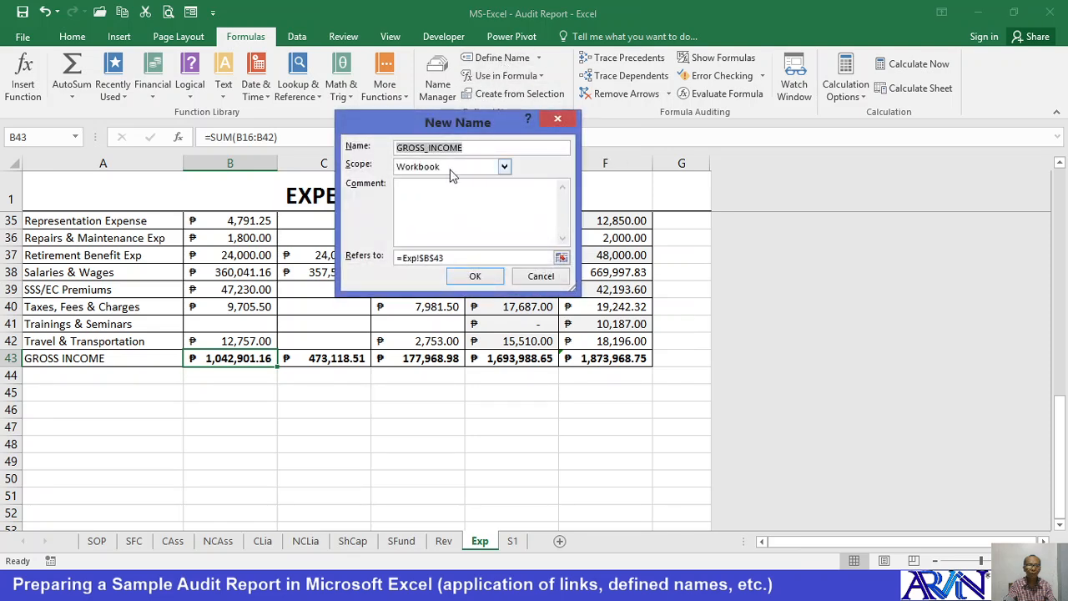
left_click_drag(392, 147, 467, 150)
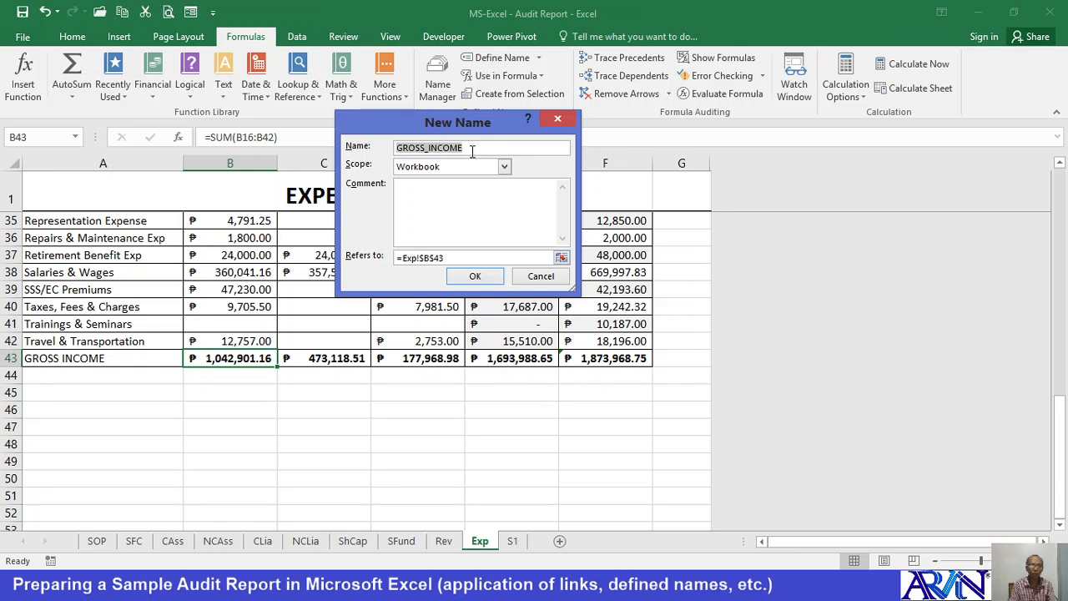
left_click(472, 150)
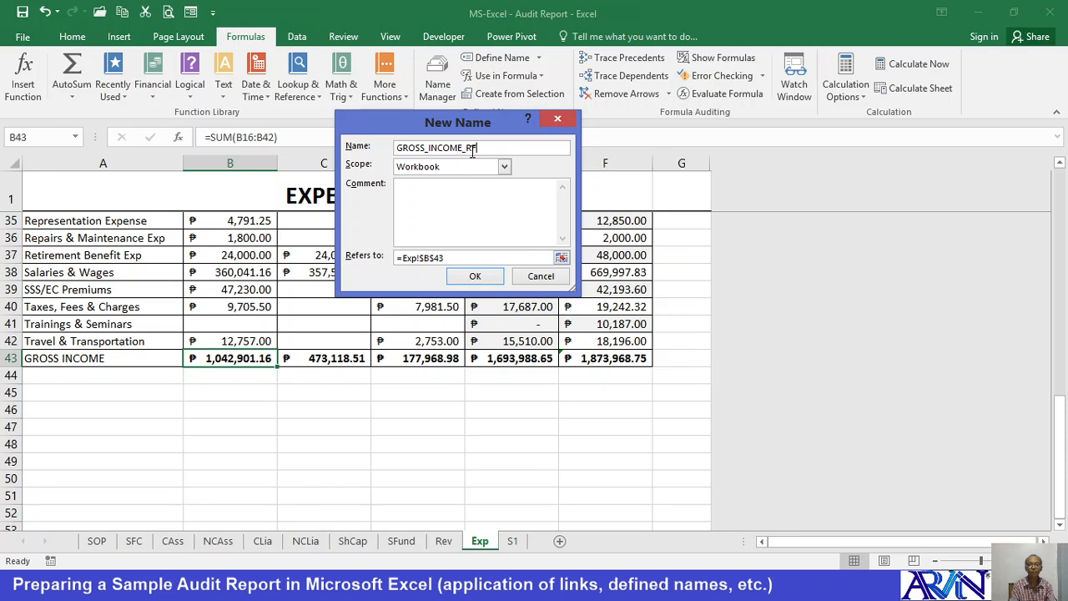
key("Return")
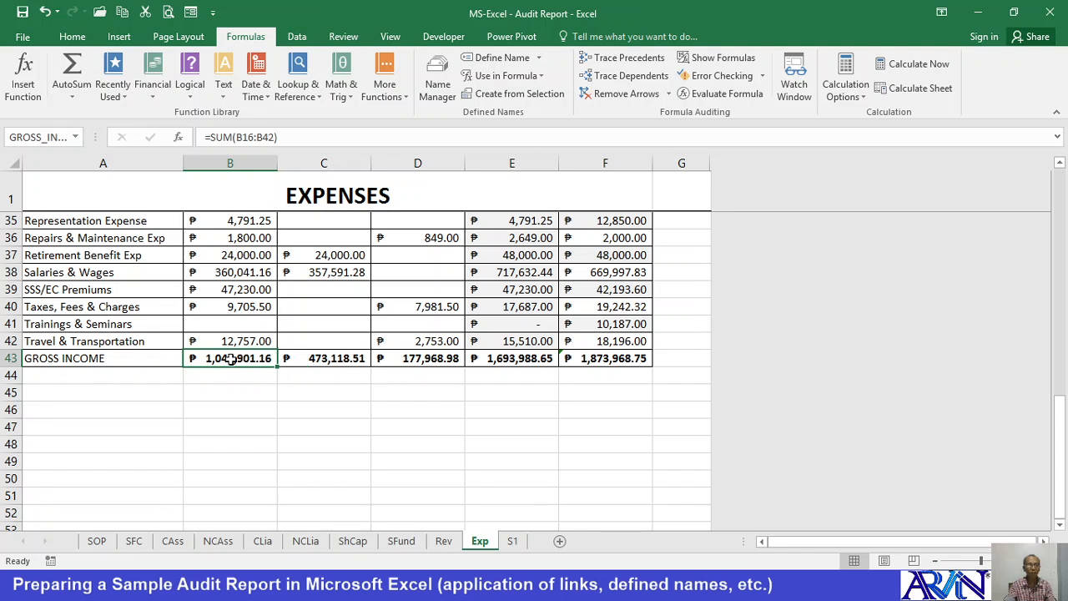
Name the Special Fund total of Administrative Costs GROSS_INCOME_SF, with workbook scope
left_click(317, 359)
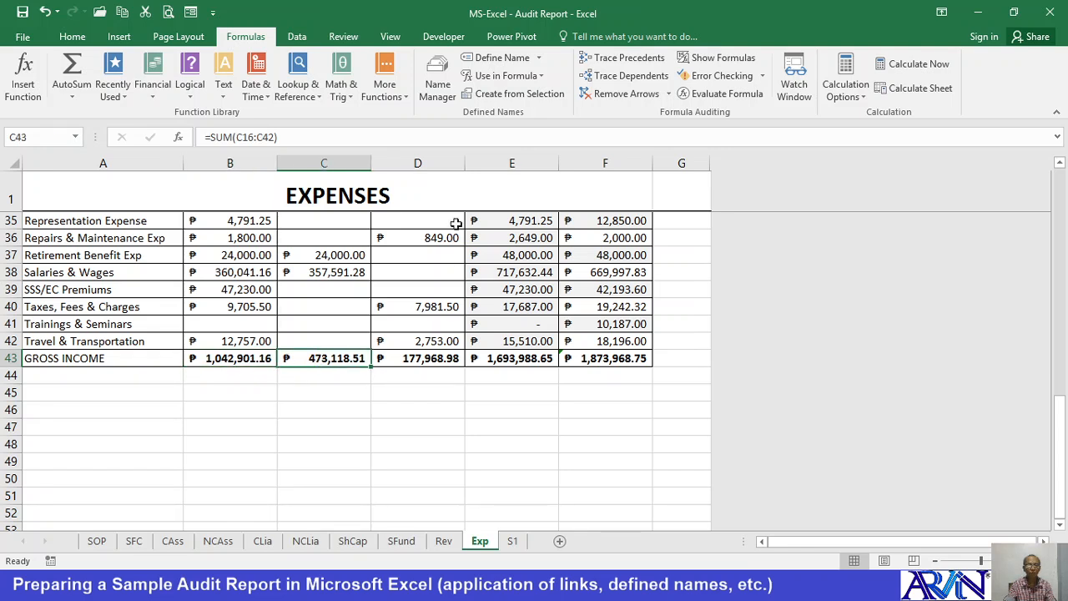
left_click(491, 58)
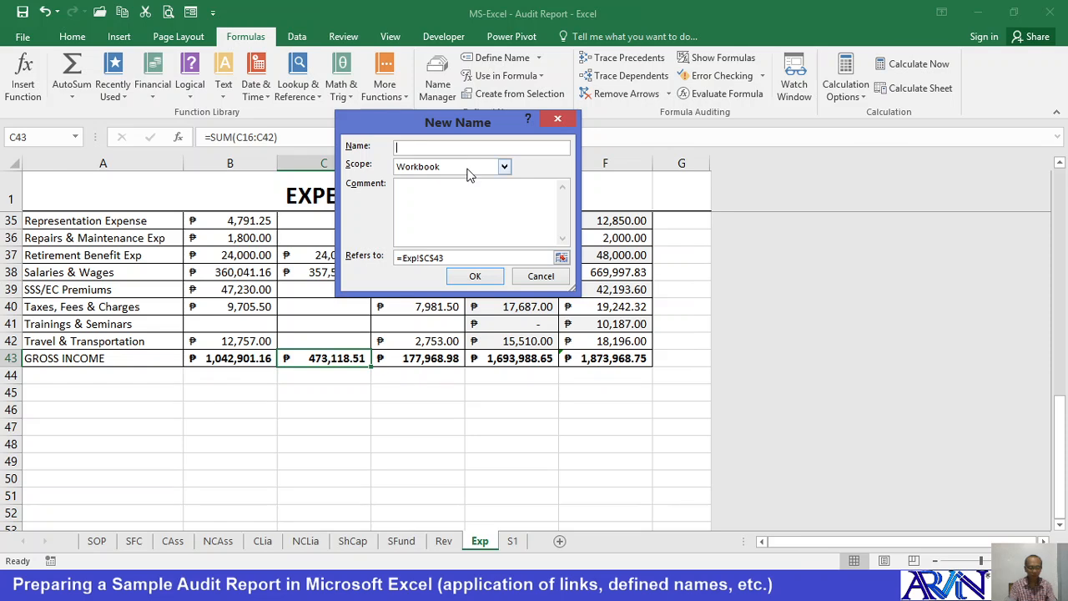
type("GRO")
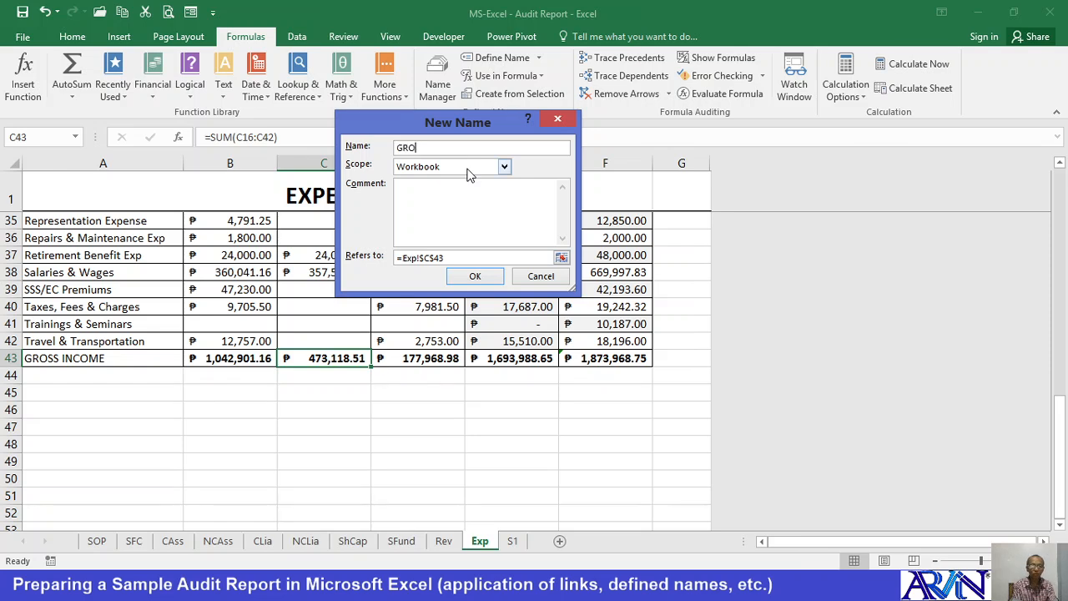
type("SS_INCOME_SF")
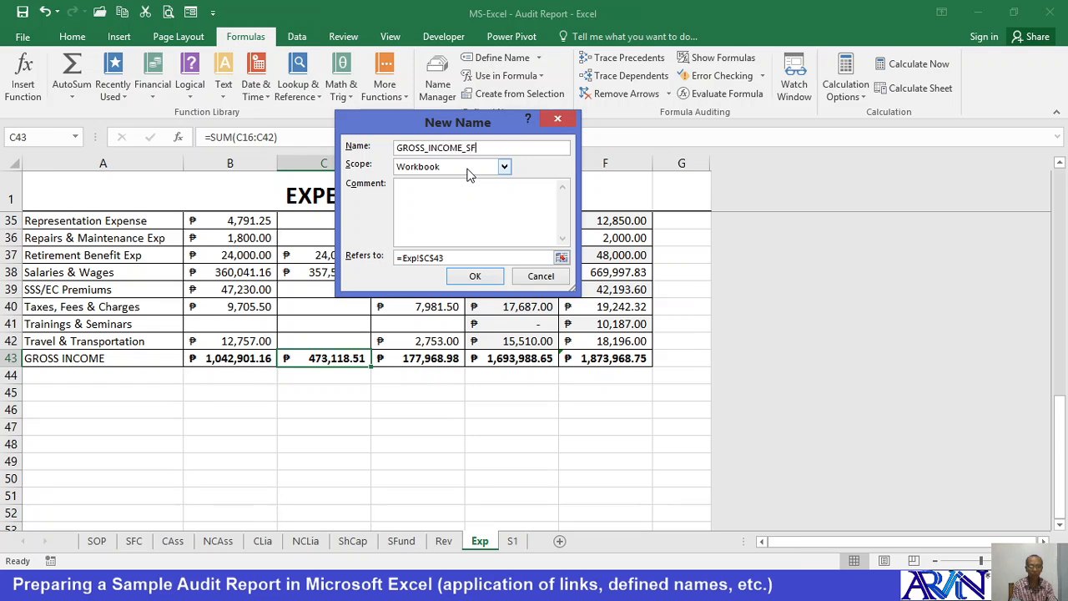
key("Return")
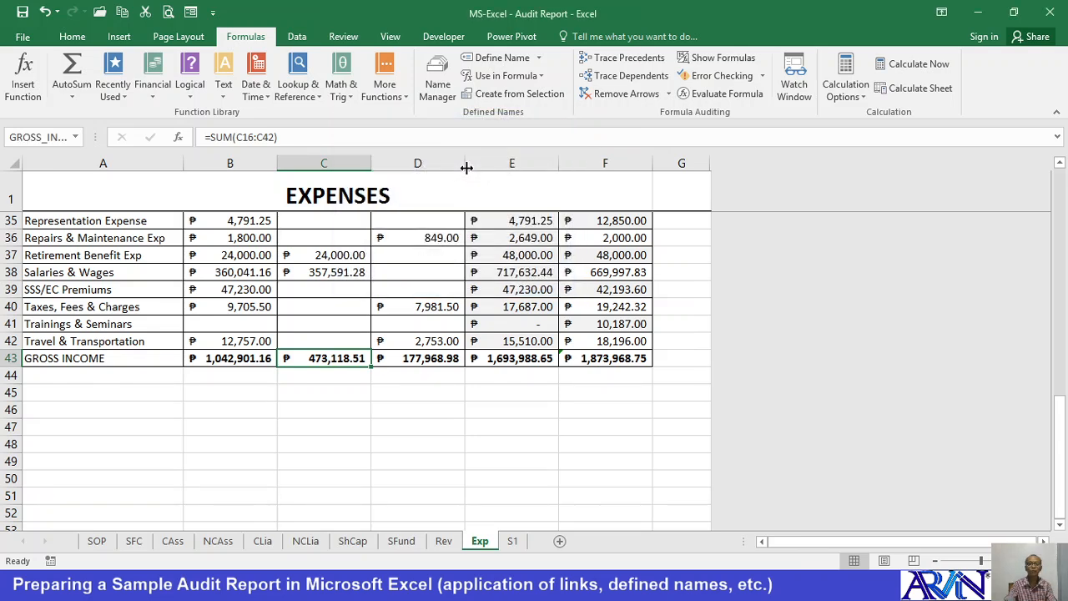
Name the Consumer total of Administrative Costs GROSS_INCOME_C
left_click(407, 358)
left_click(29, 137)
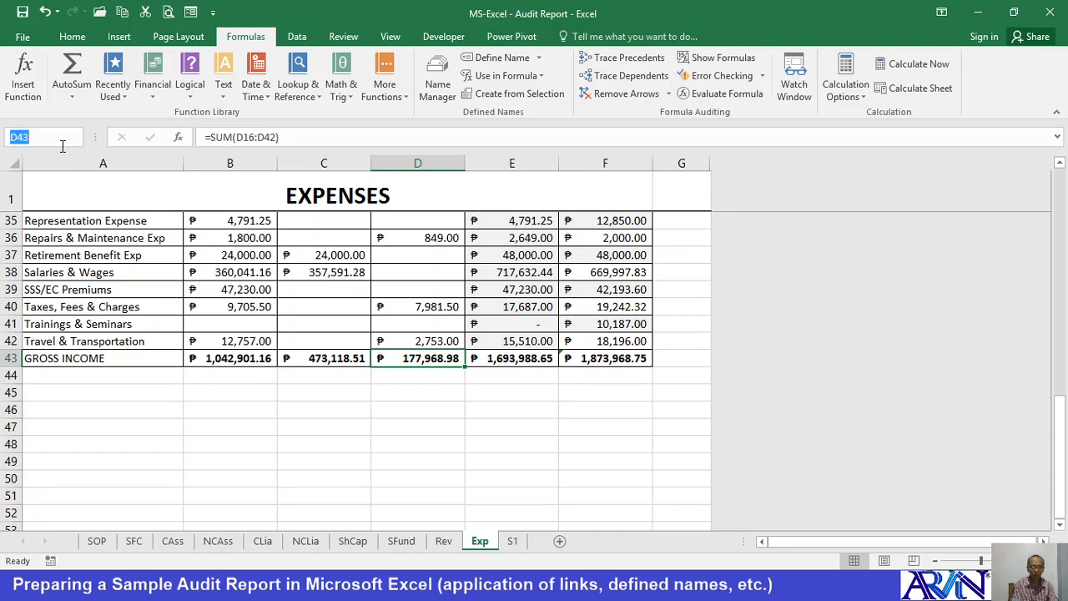
type("GR")
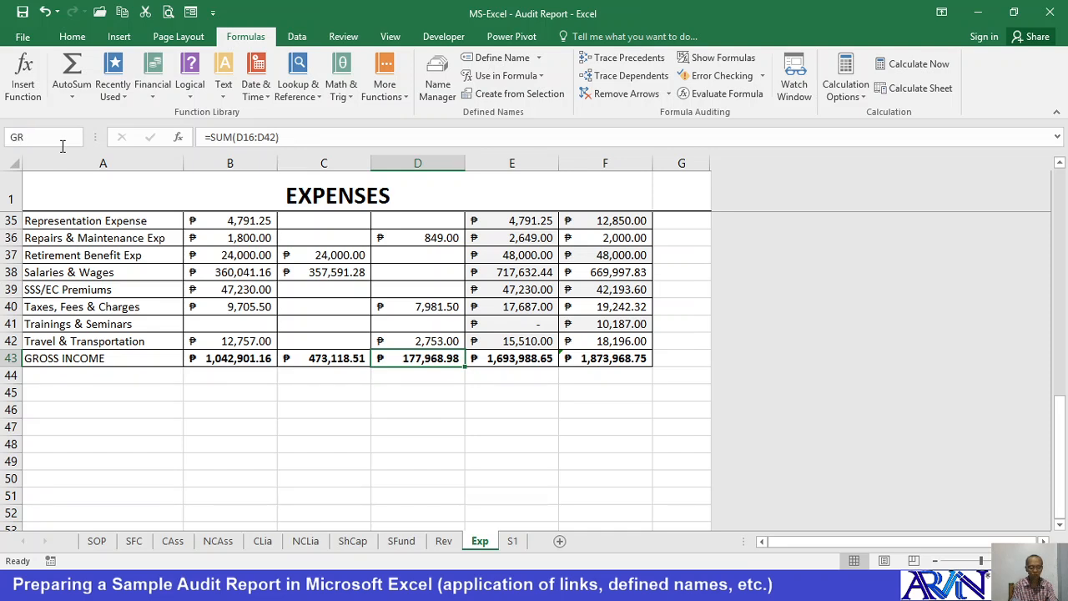
type("OSS_IOM")
key("BackSpace")
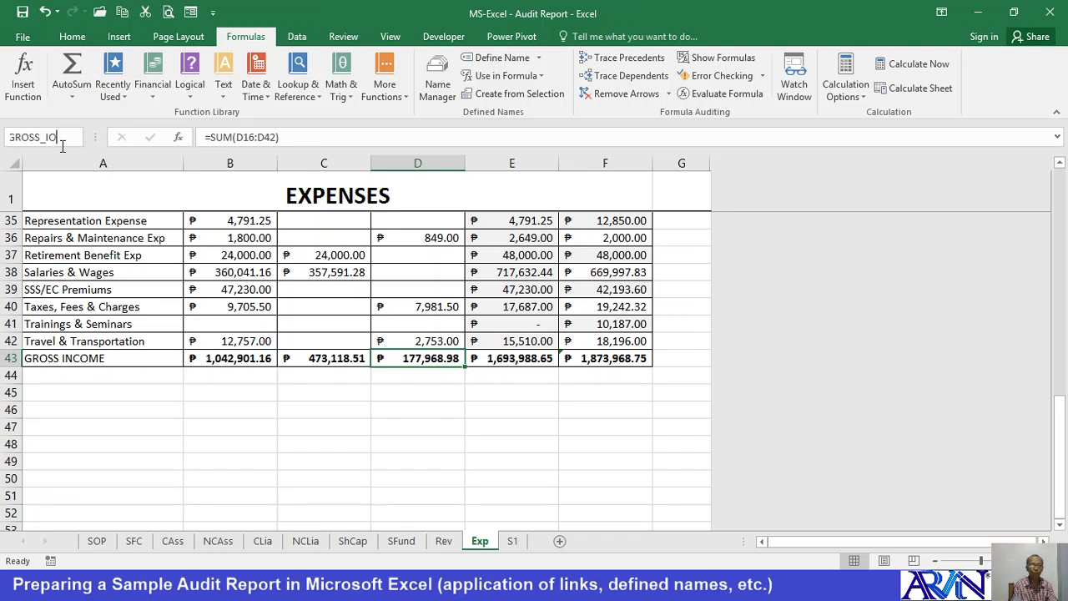
type("COME_C")
key("Return")
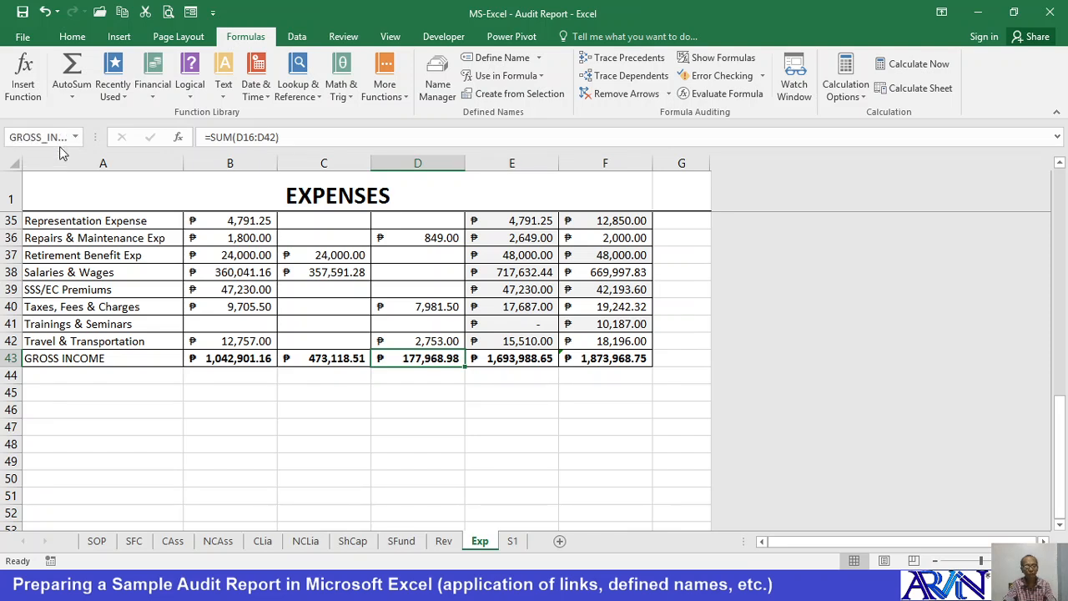
Review the current asset notes on the SFC sheet and check the defined name of the Cash and Cash Equivalents heading in CAss
left_click(135, 548)
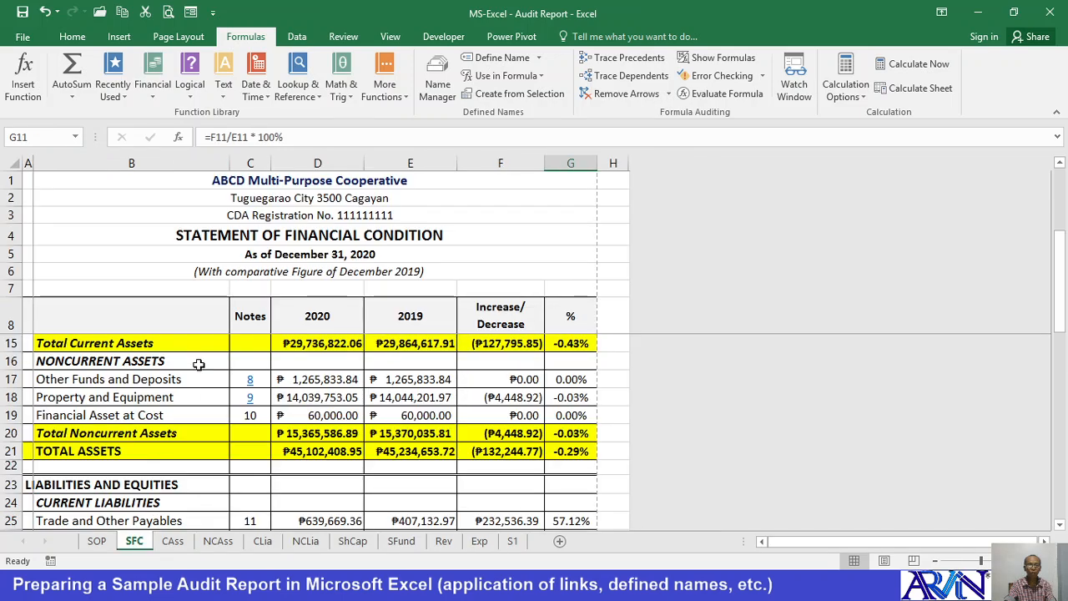
scroll(190, 368, "up", 2)
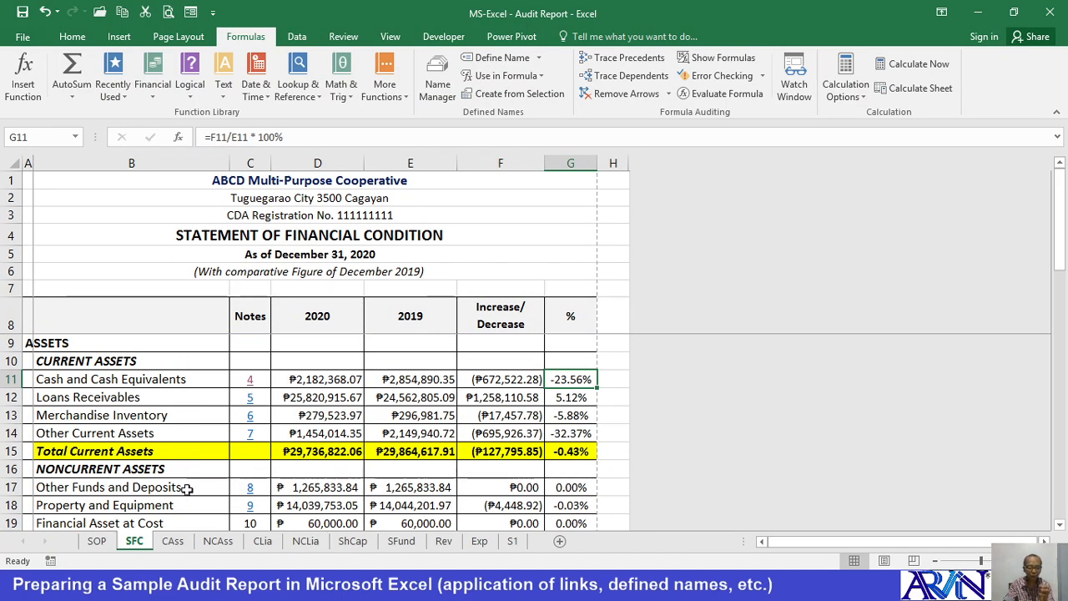
left_click(177, 543)
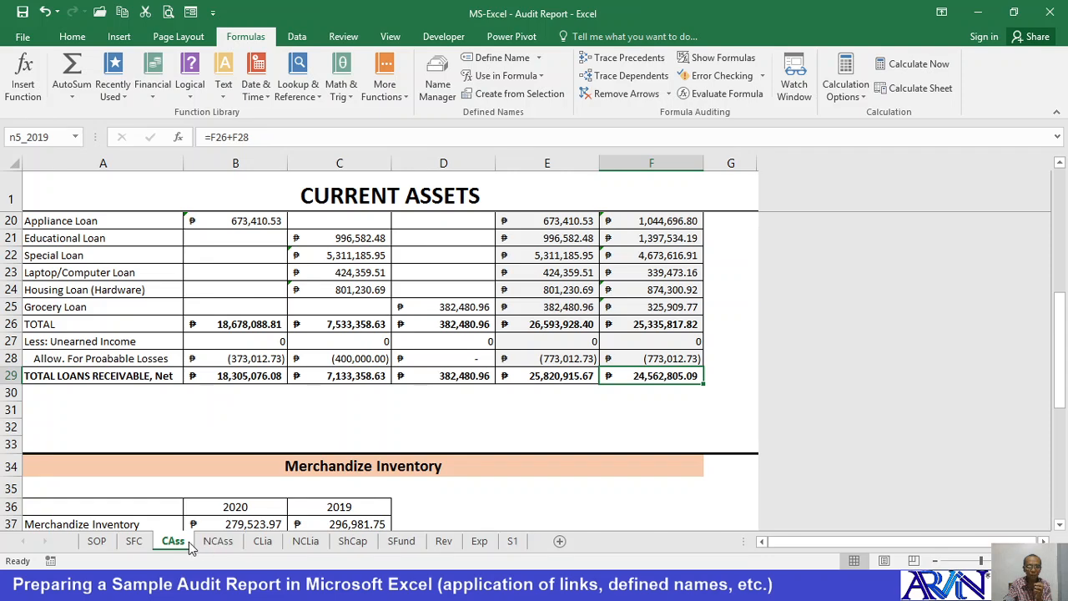
left_click(218, 541)
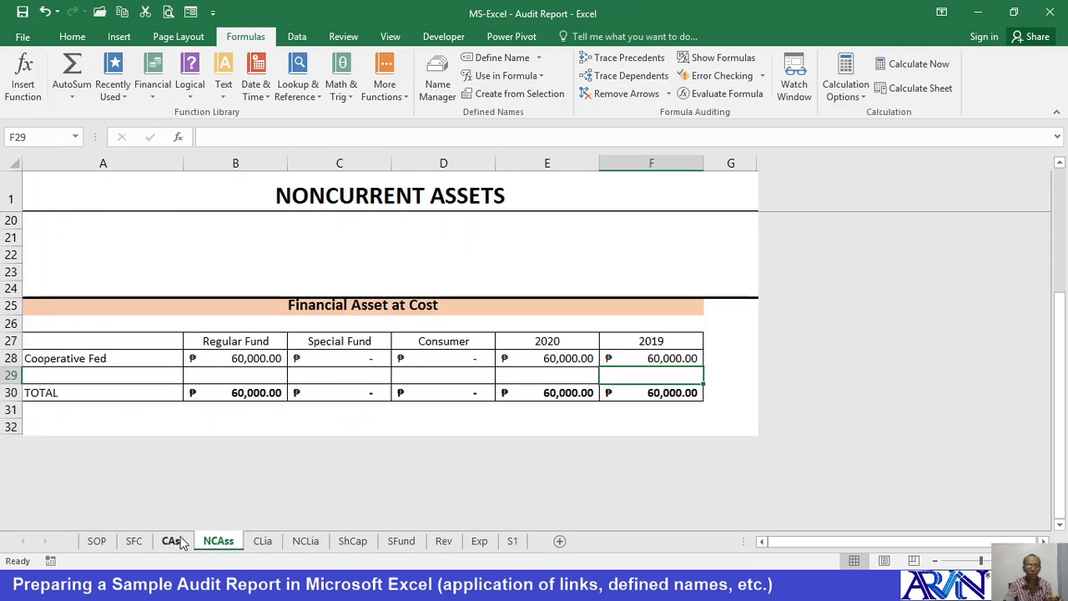
left_click(173, 540)
scroll(317, 315, "up", 5)
scroll(317, 316, "up", 1)
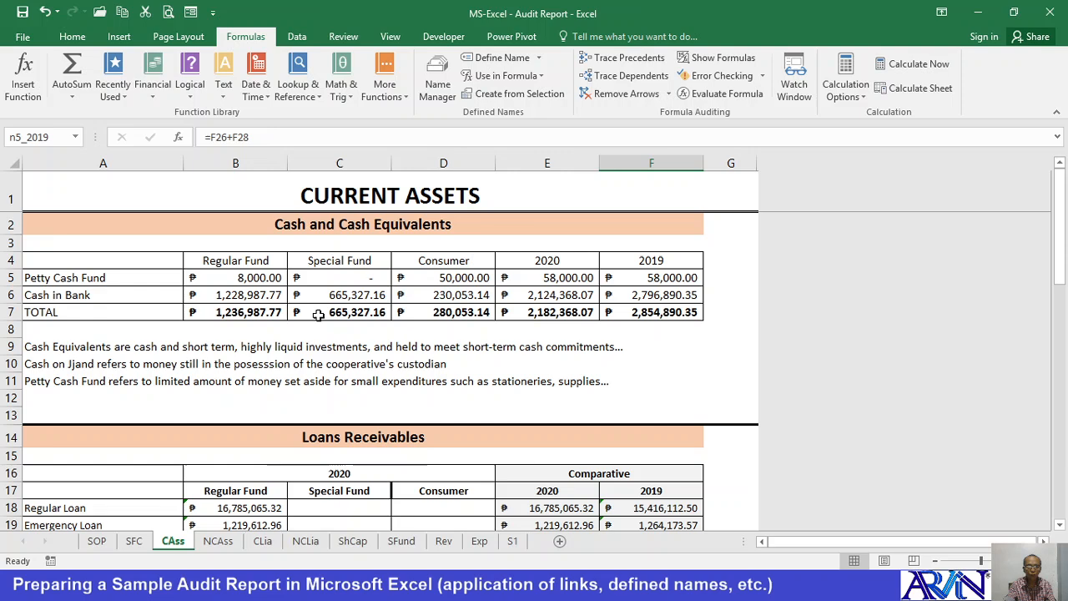
left_click(322, 227)
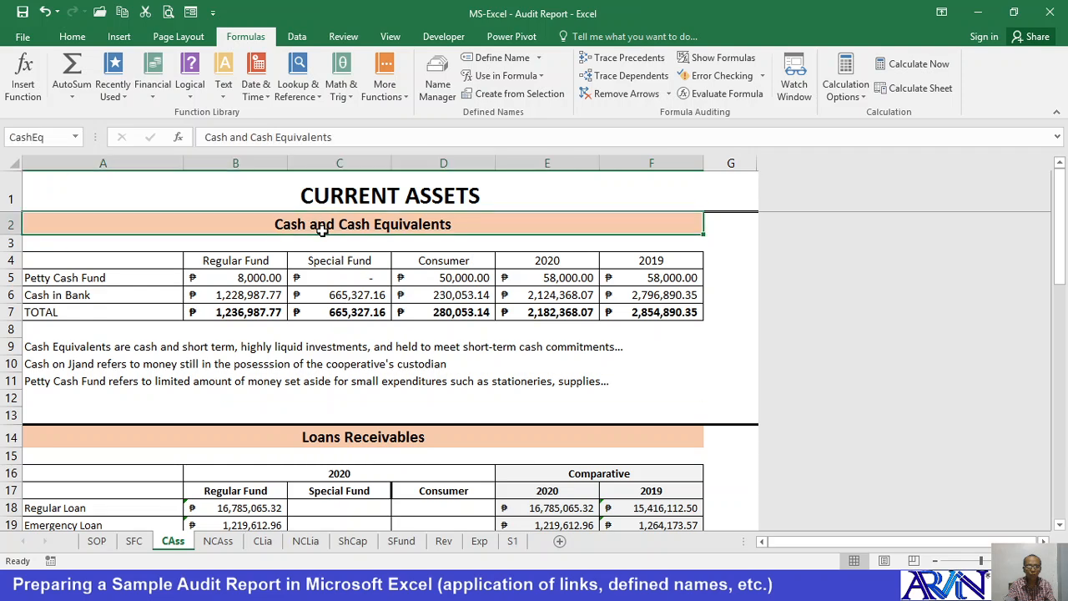
Check the defined names of the Loans Receivables, Merchandize Inventory and Other Current Assets headings on the CAss sheet
left_click(267, 442)
scroll(267, 441, "down", 7)
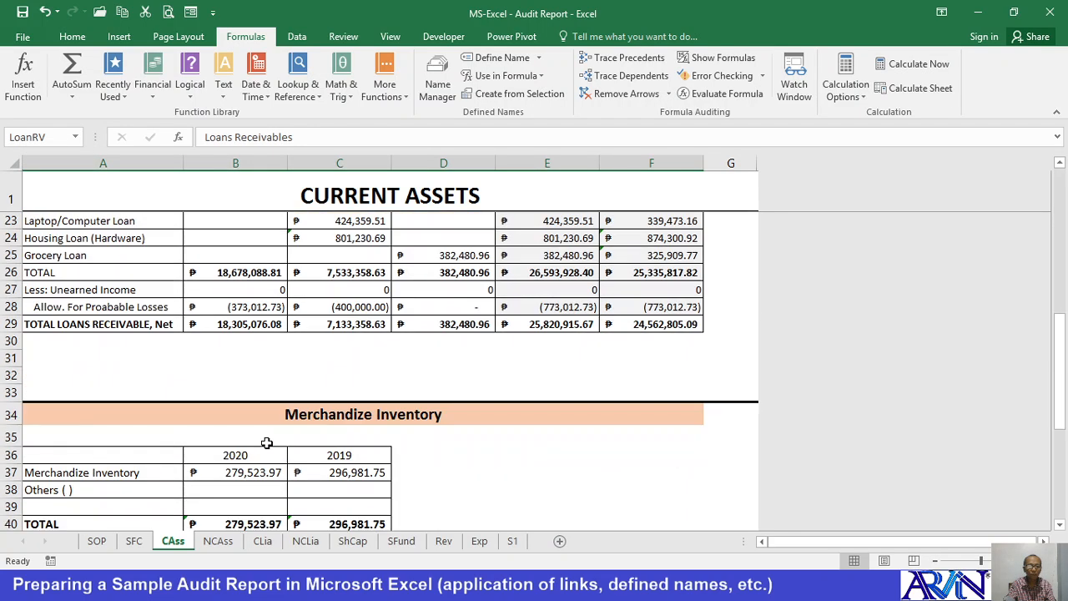
left_click(281, 415)
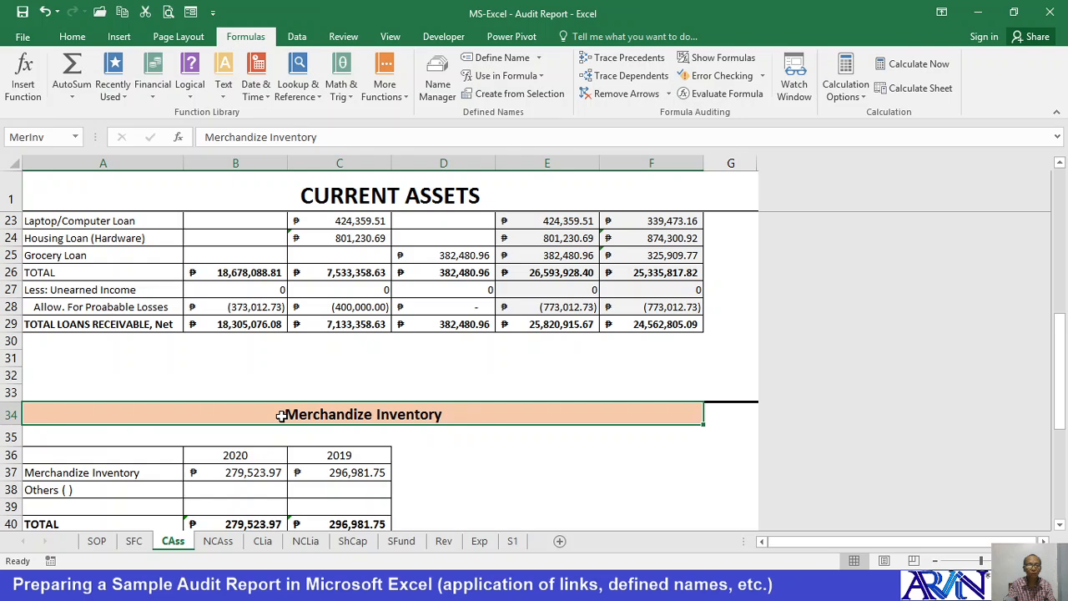
scroll(280, 415, "down", 3)
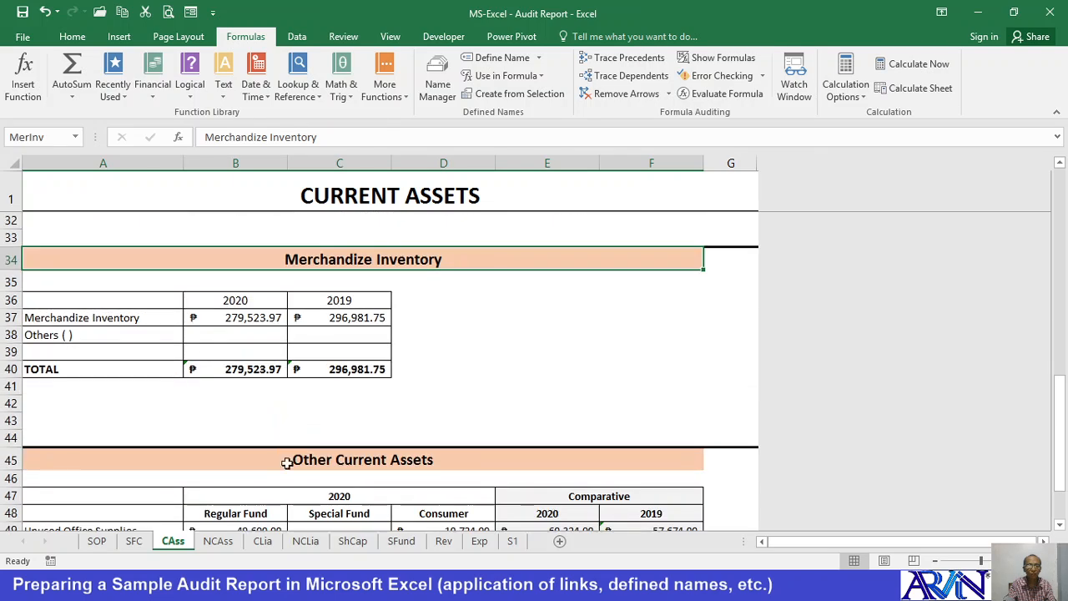
left_click(297, 460)
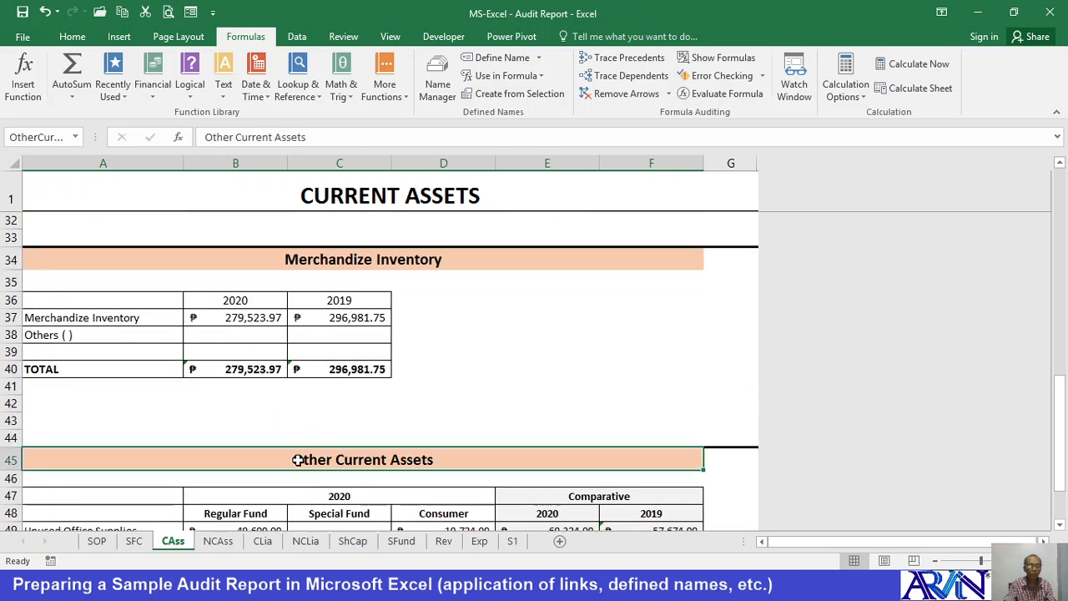
Hyperlink note 4 of Cash and Cash Equivalents on the SFC sheet to the defined name CashEq
left_click(135, 541)
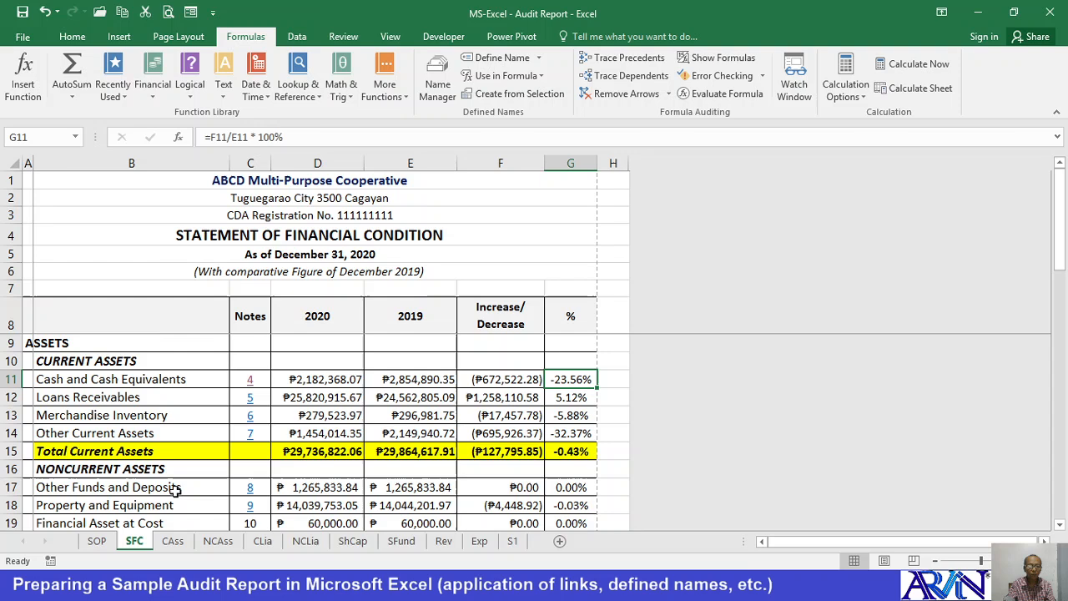
left_click(237, 361)
key("Down")
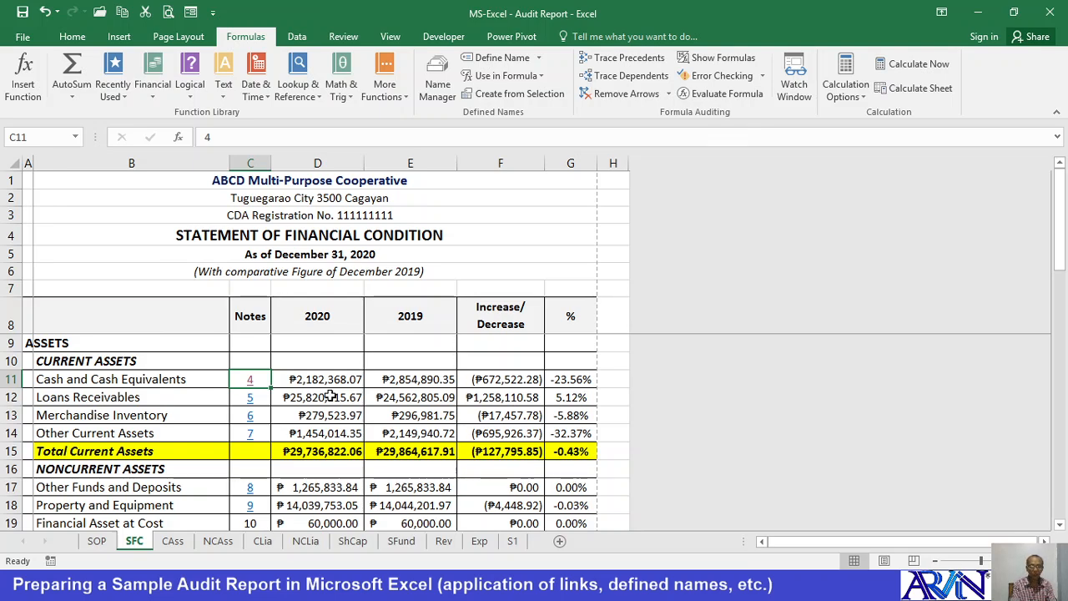
key("ctrl+k")
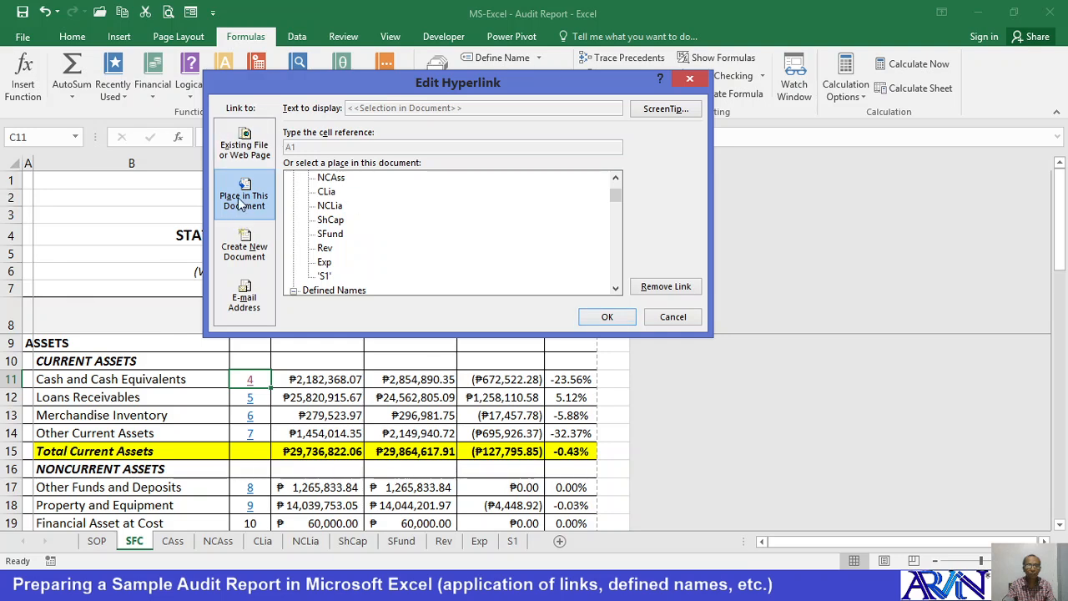
scroll(398, 247, "down", 2)
left_click(398, 240)
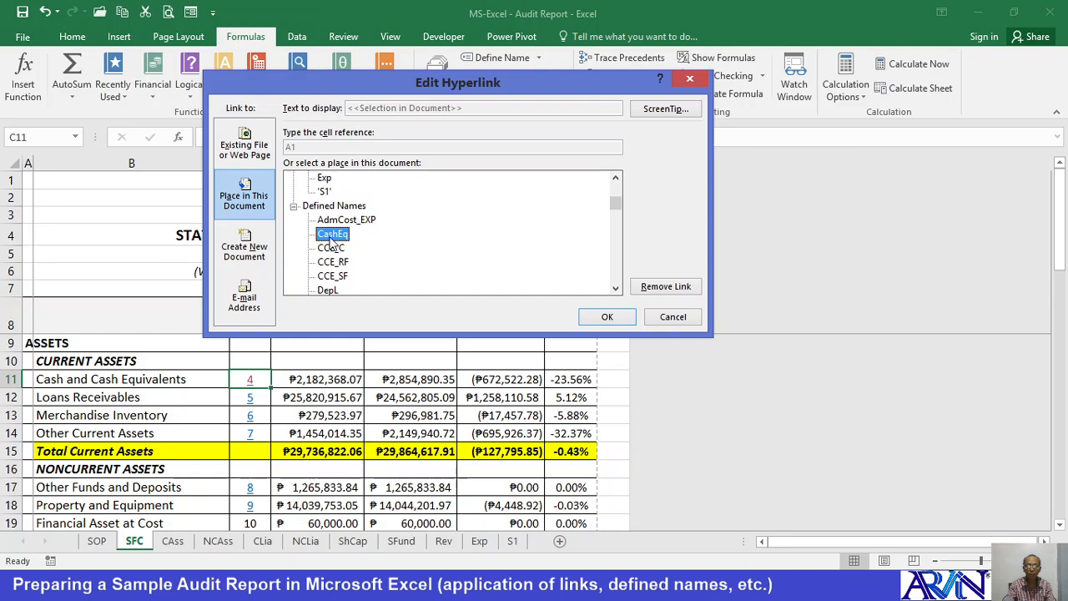
left_click(607, 317)
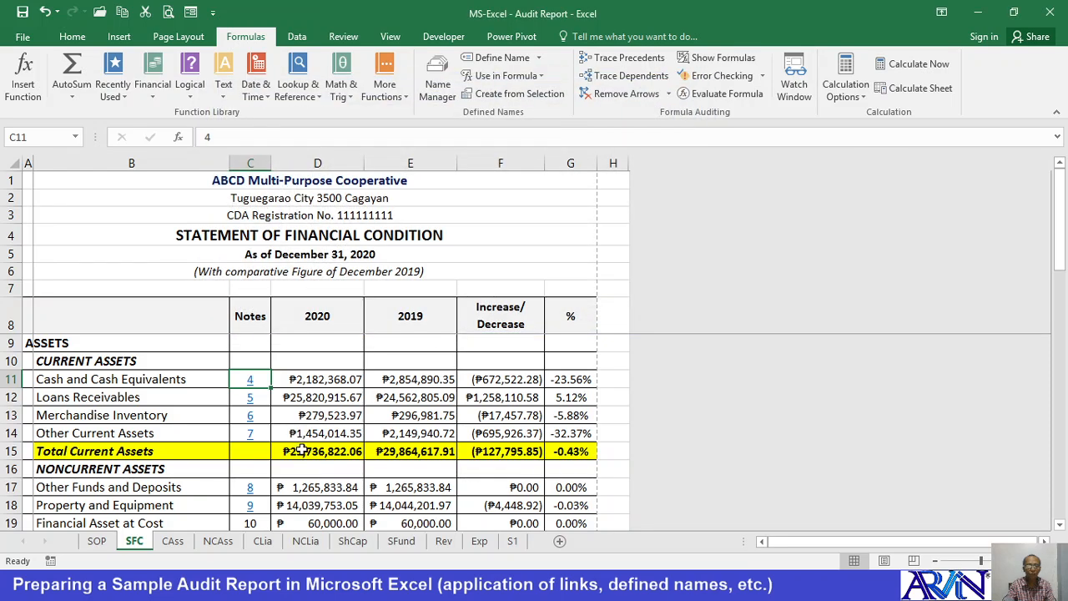
Hyperlink note 10 of Financial Asset at Cost to the defined name FACost
scroll(300, 450, "down", 2)
left_click(250, 415)
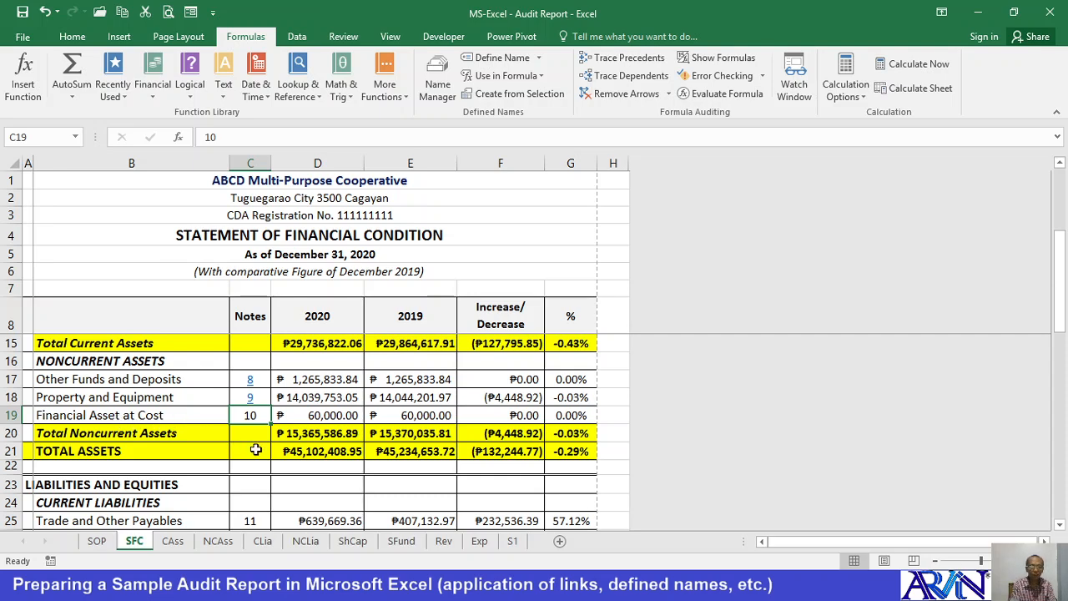
key("ctrl+k")
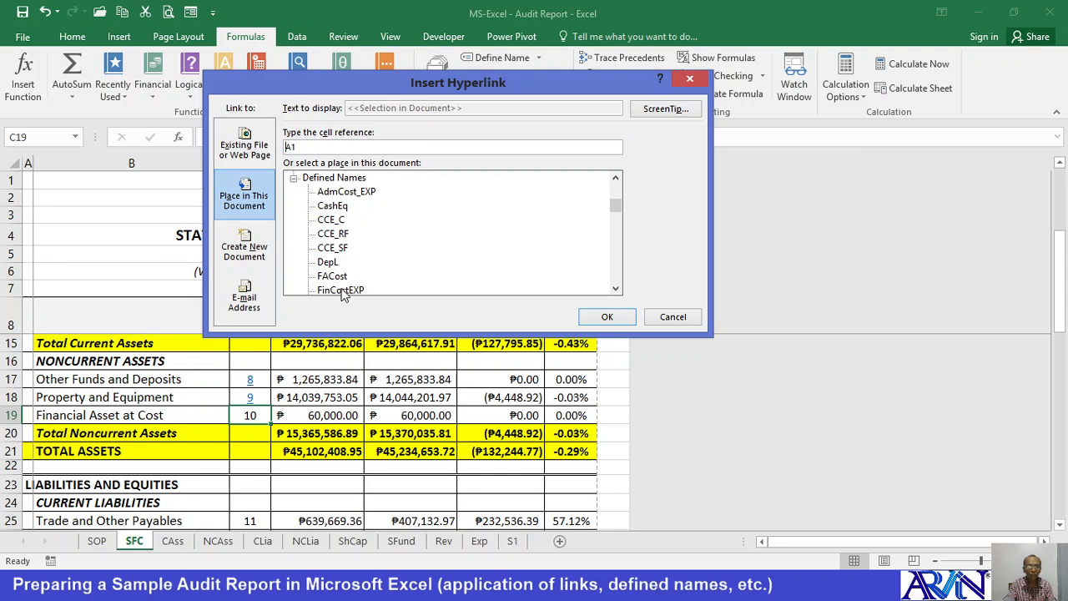
left_click(333, 276)
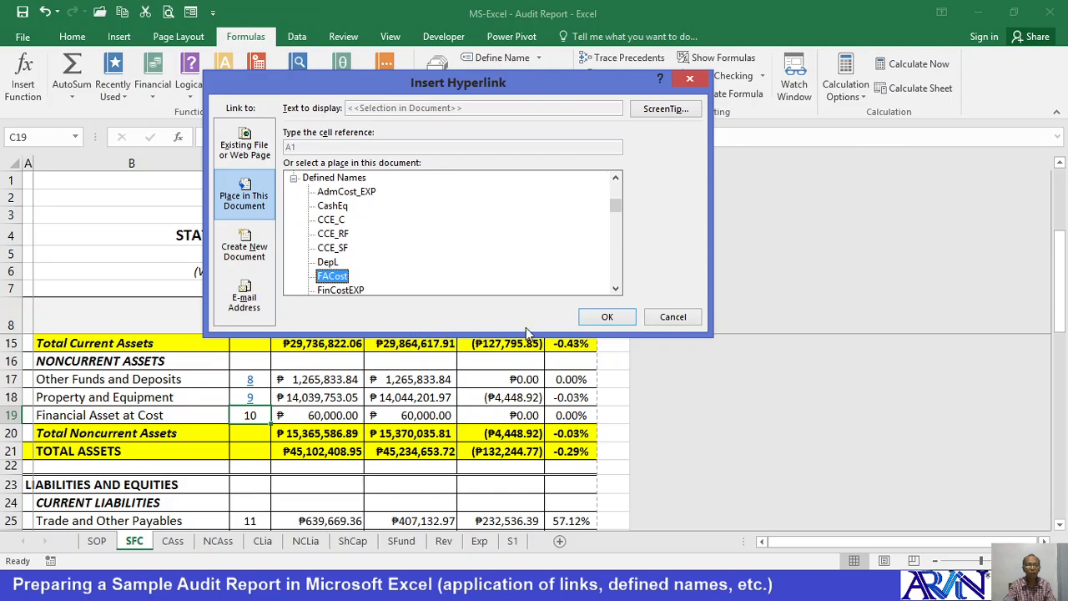
left_click(607, 318)
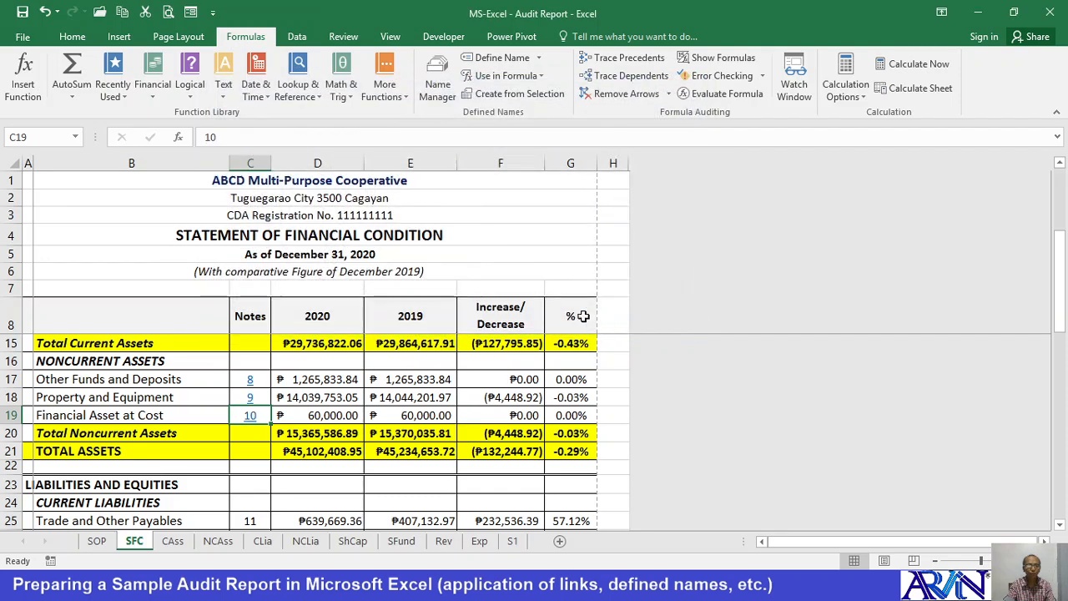
Hyperlink note 11 of Trade and Other Payables to the defined name TnOP
scroll(341, 431, "down", 2)
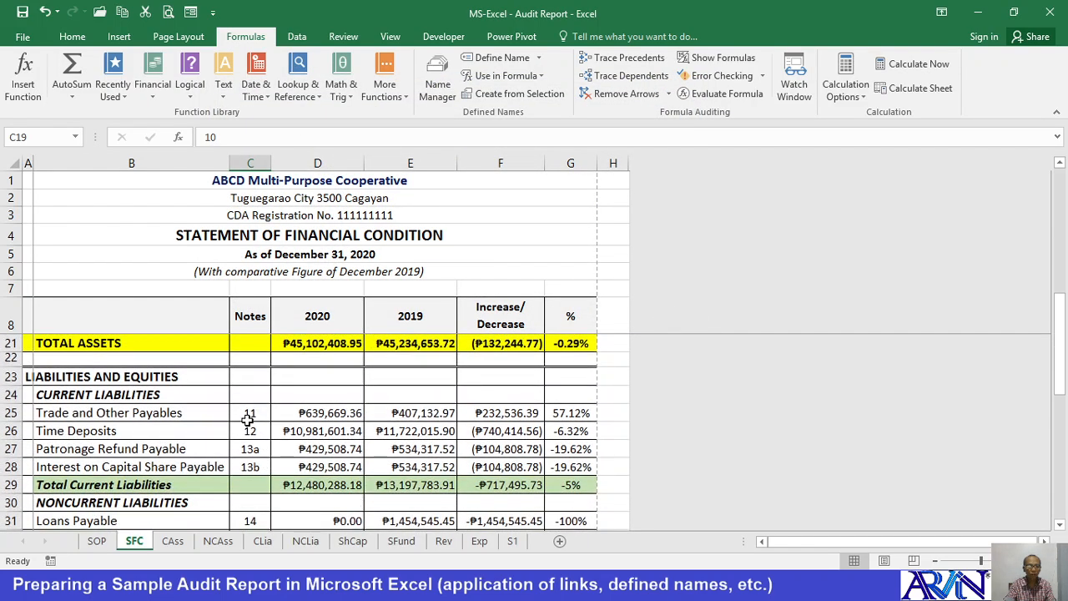
left_click(248, 415)
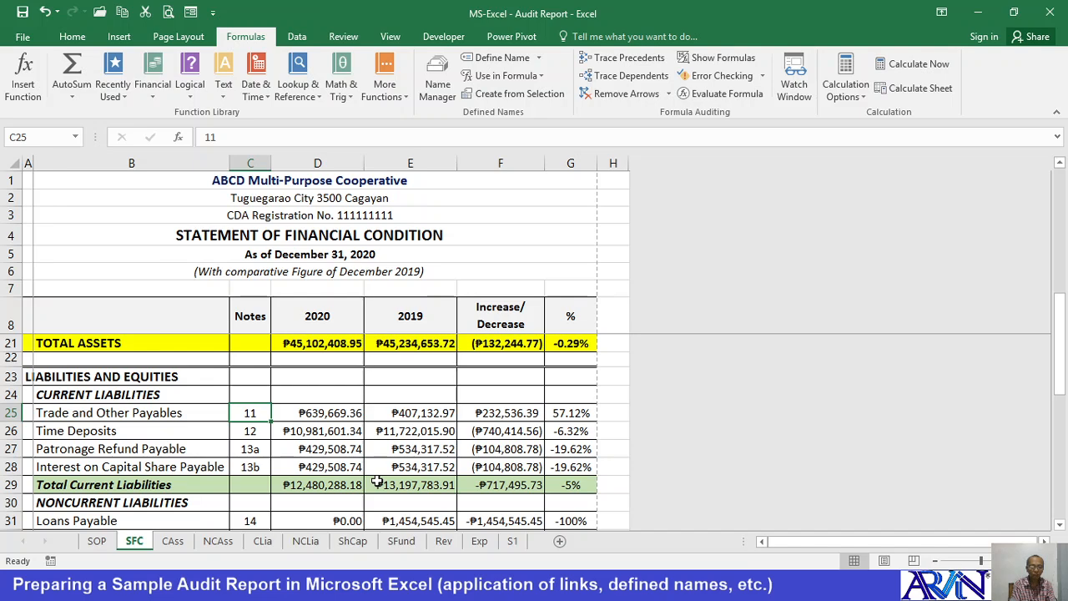
key("ctrl+k")
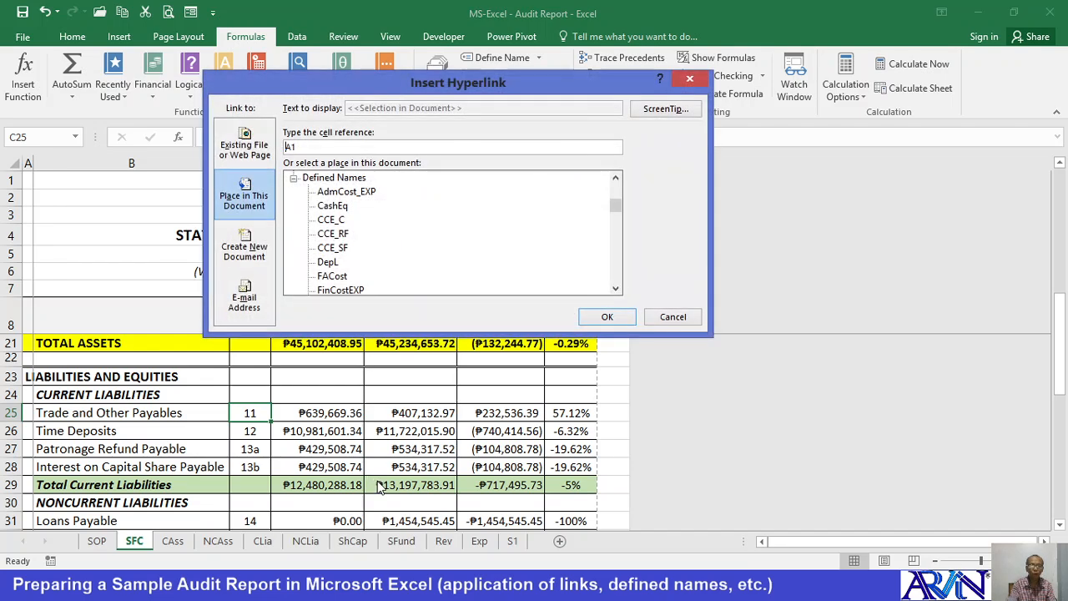
left_click(330, 262)
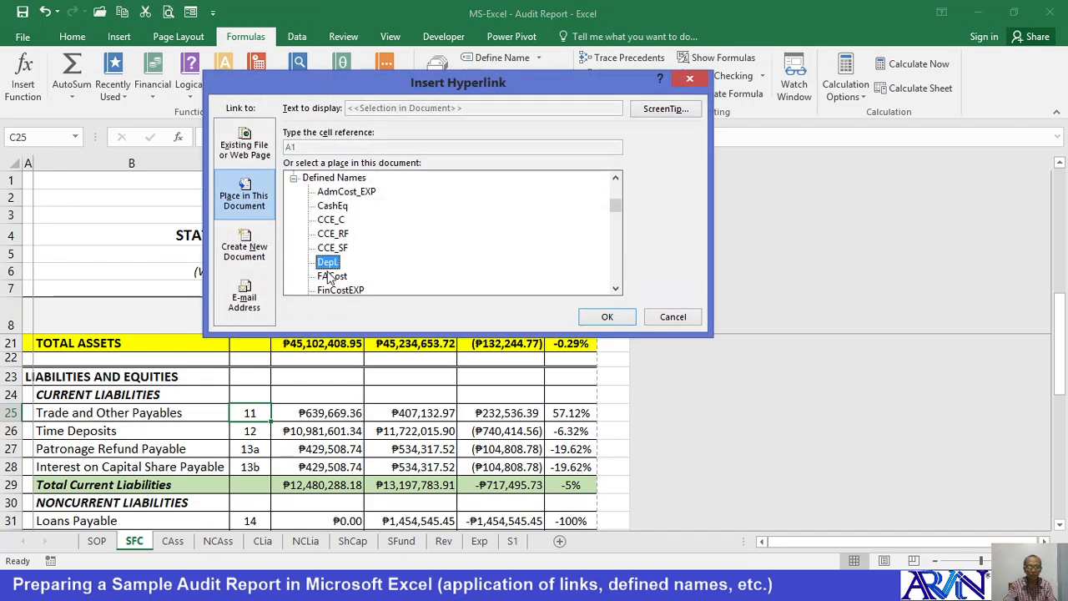
scroll(351, 284, "down", 3)
scroll(408, 286, "down", 1)
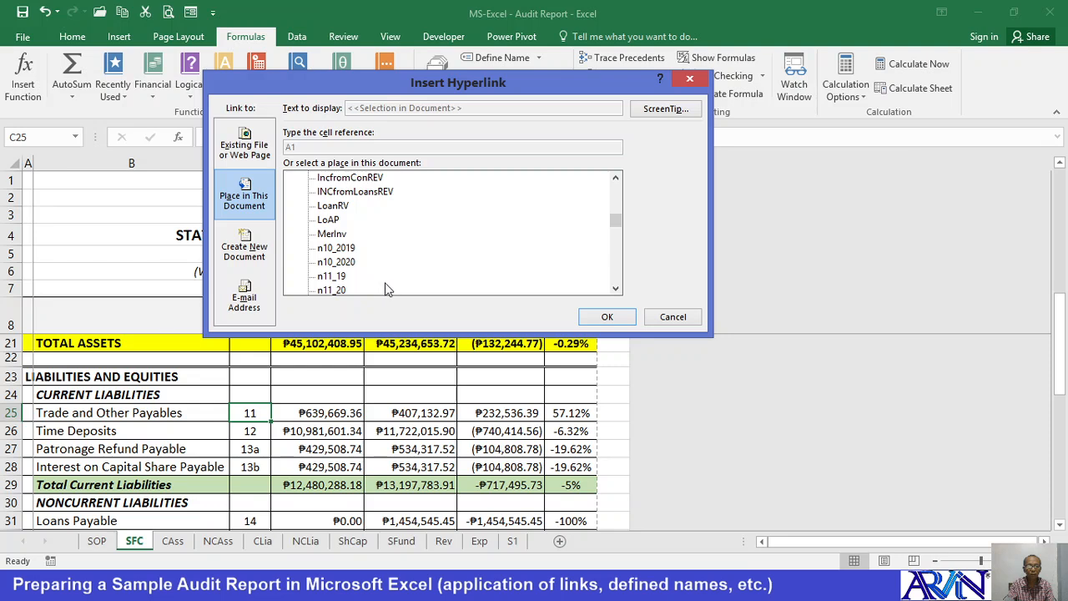
scroll(388, 287, "down", 5)
scroll(376, 283, "down", 8)
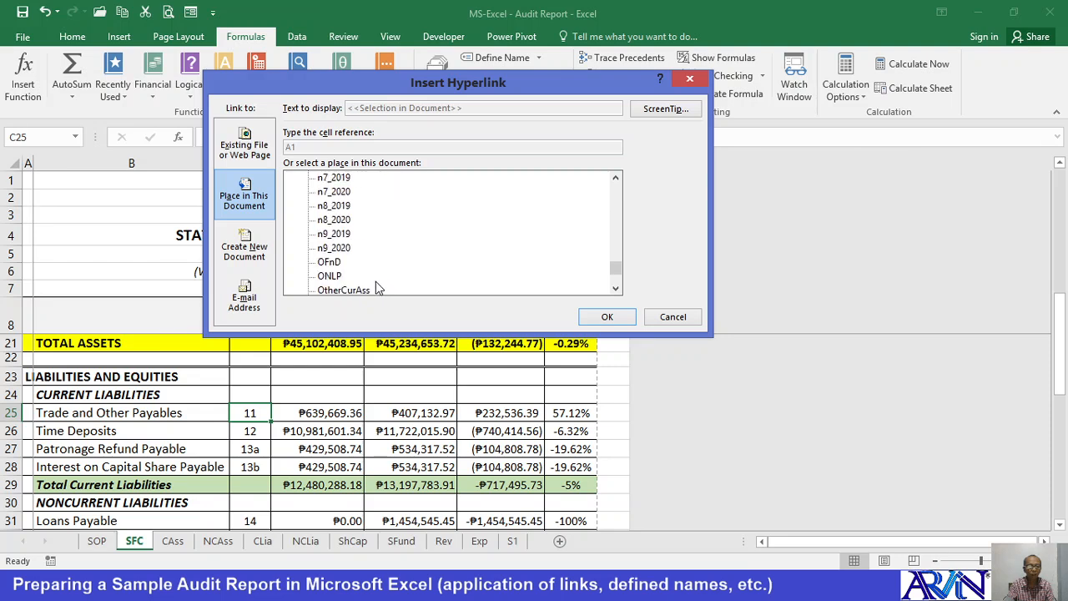
scroll(373, 278, "down", 1)
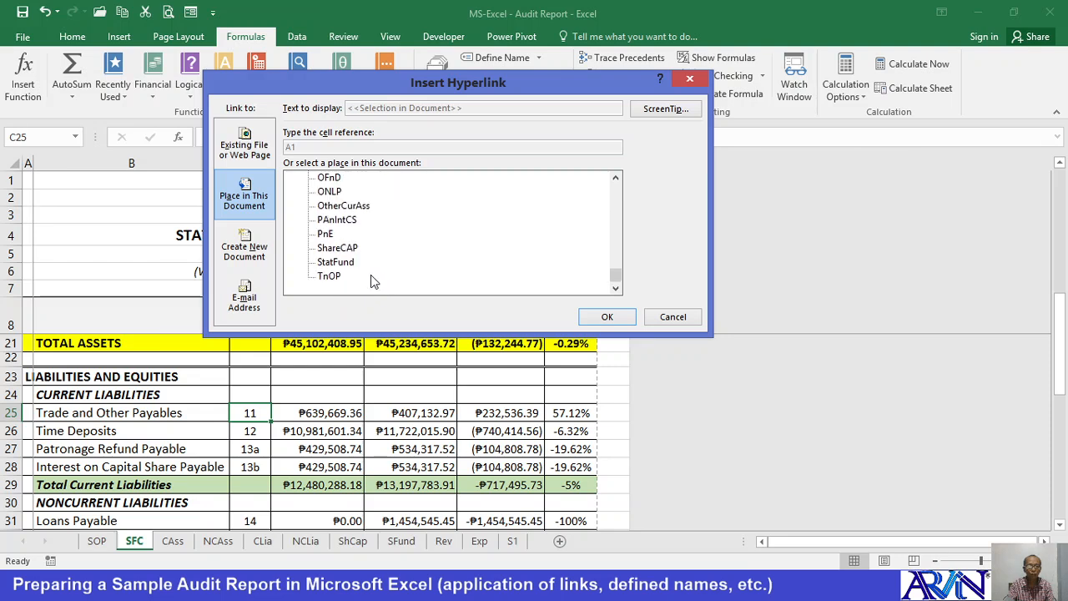
left_click(329, 276)
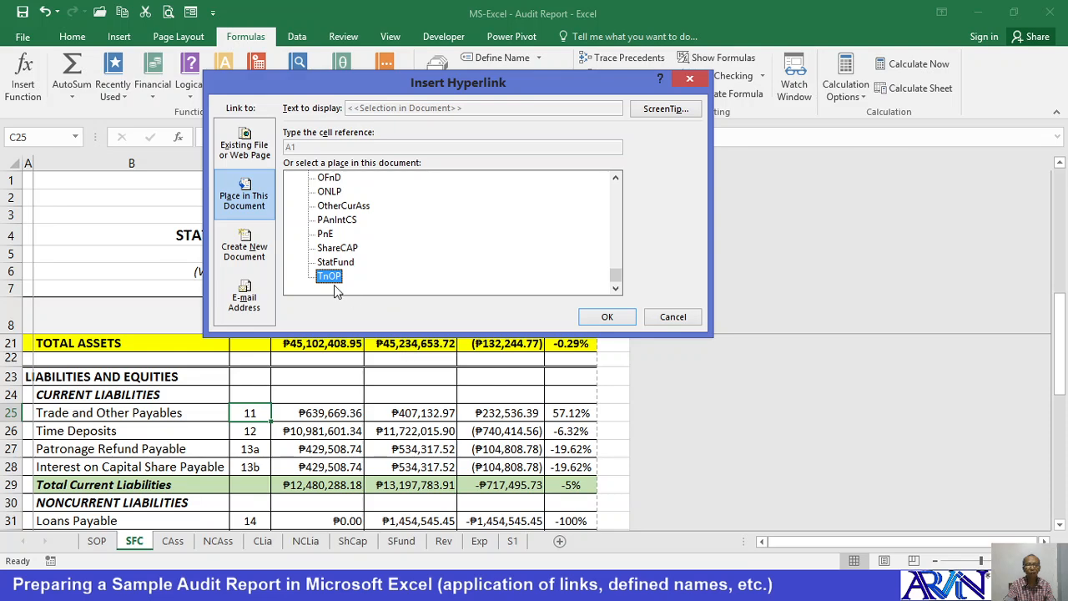
left_click(607, 318)
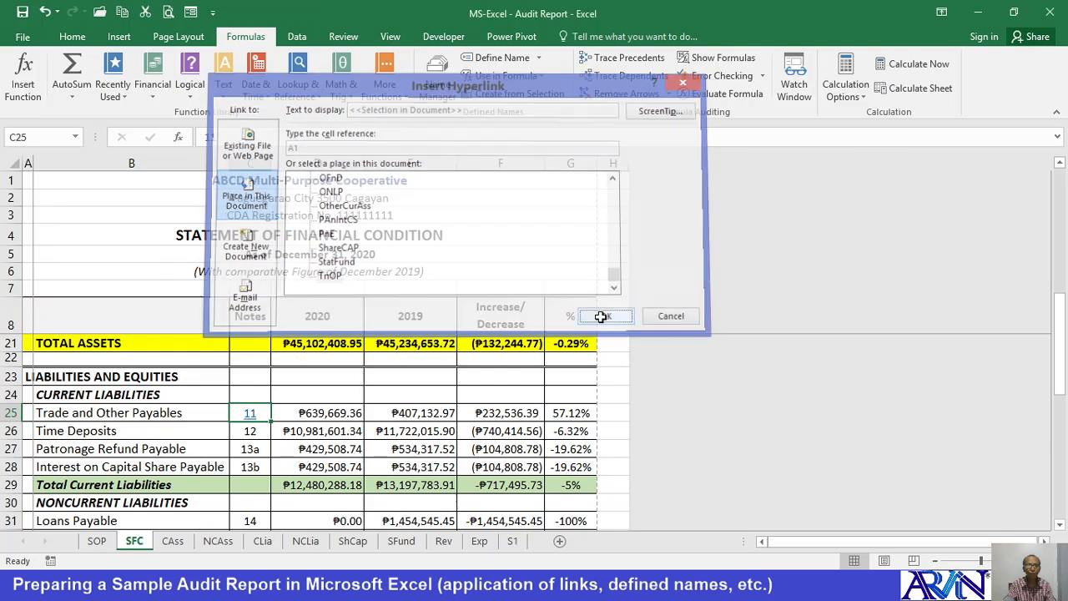
left_click(244, 430)
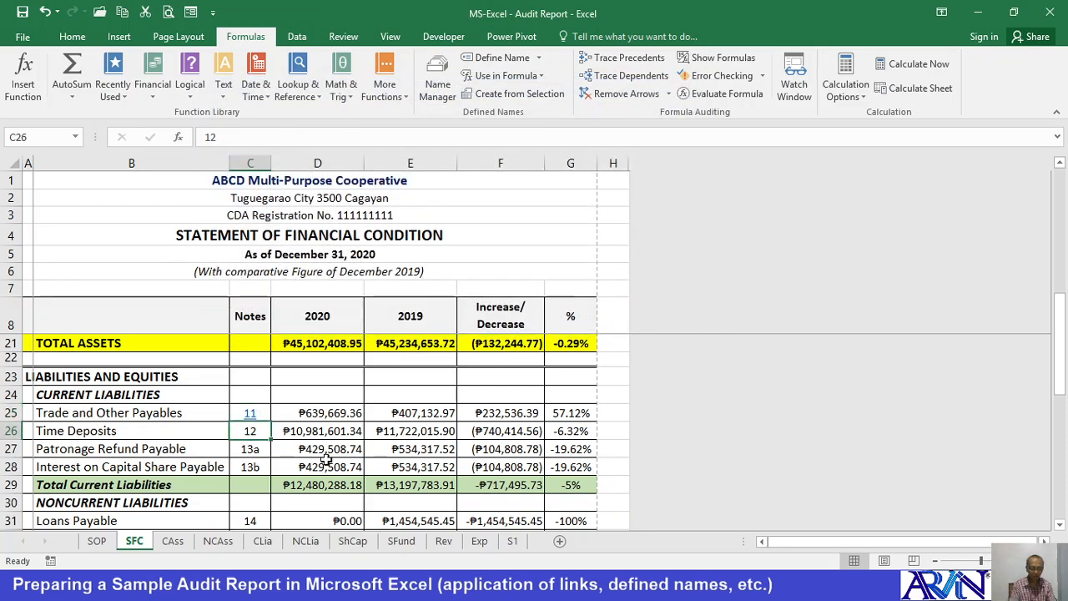
key("ctrl+k")
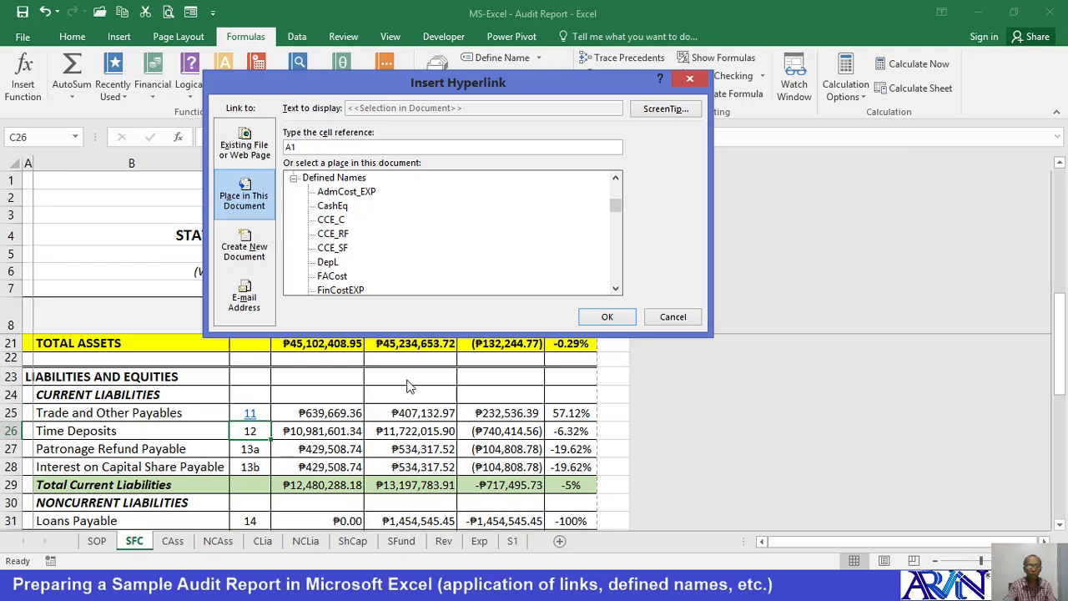
left_click(340, 238)
scroll(350, 250, "down", 15)
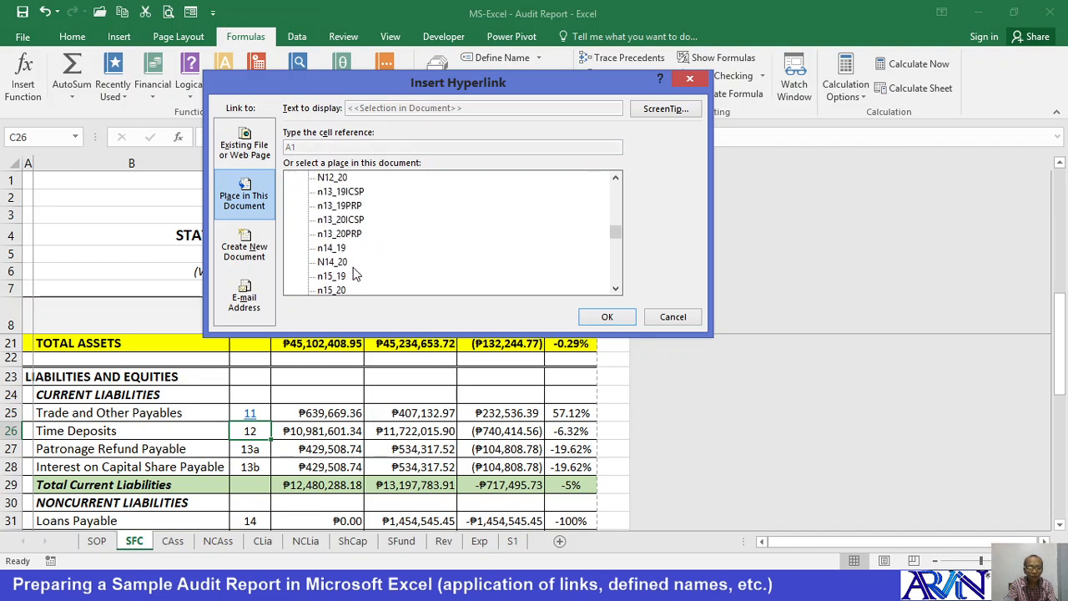
scroll(359, 279, "down", 10)
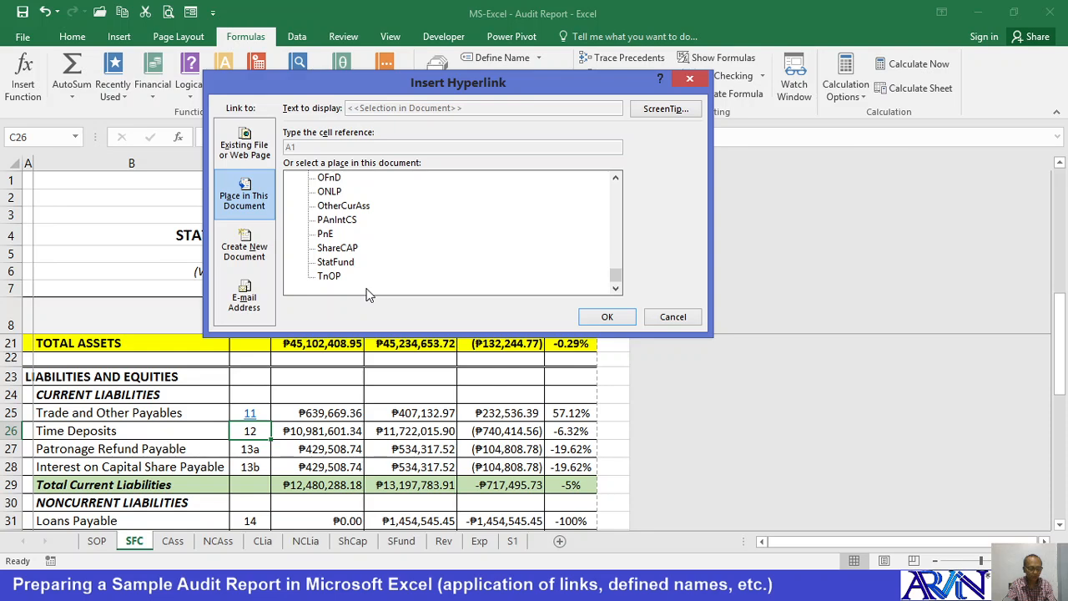
key("Escape")
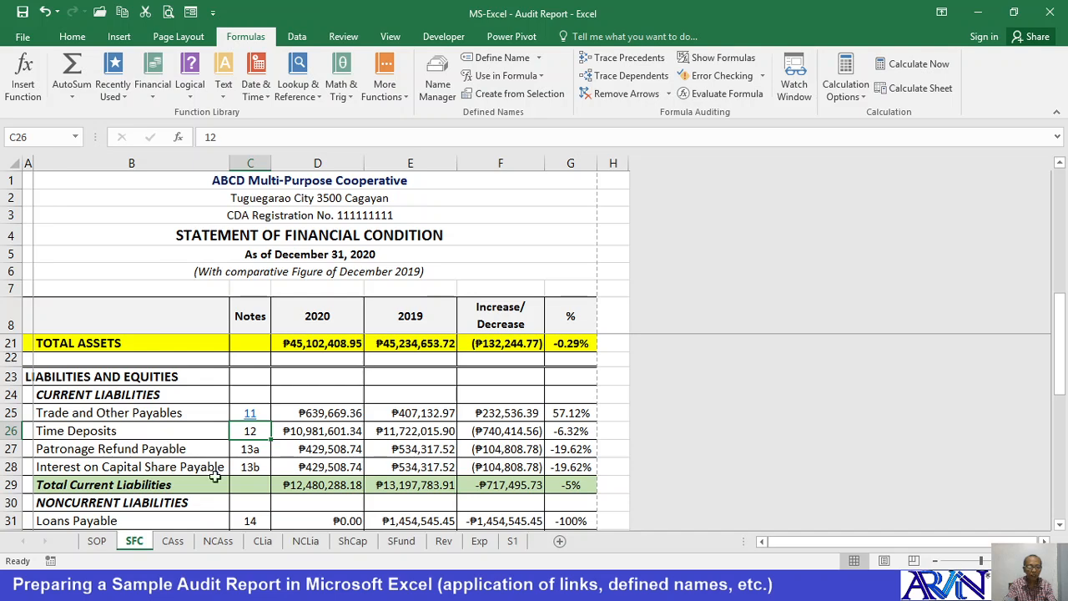
Look through the CLia sheet and check the defined name of its Deposit Liabilities heading
left_click(262, 541)
scroll(325, 334, "up", 4)
scroll(325, 329, "up", 5)
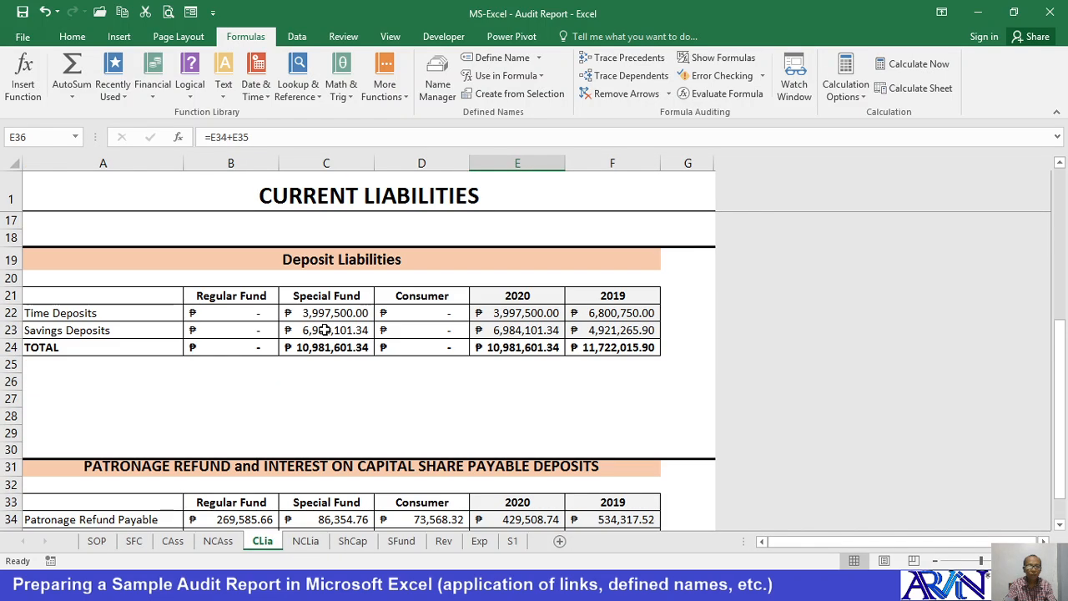
scroll(315, 374, "up", 3)
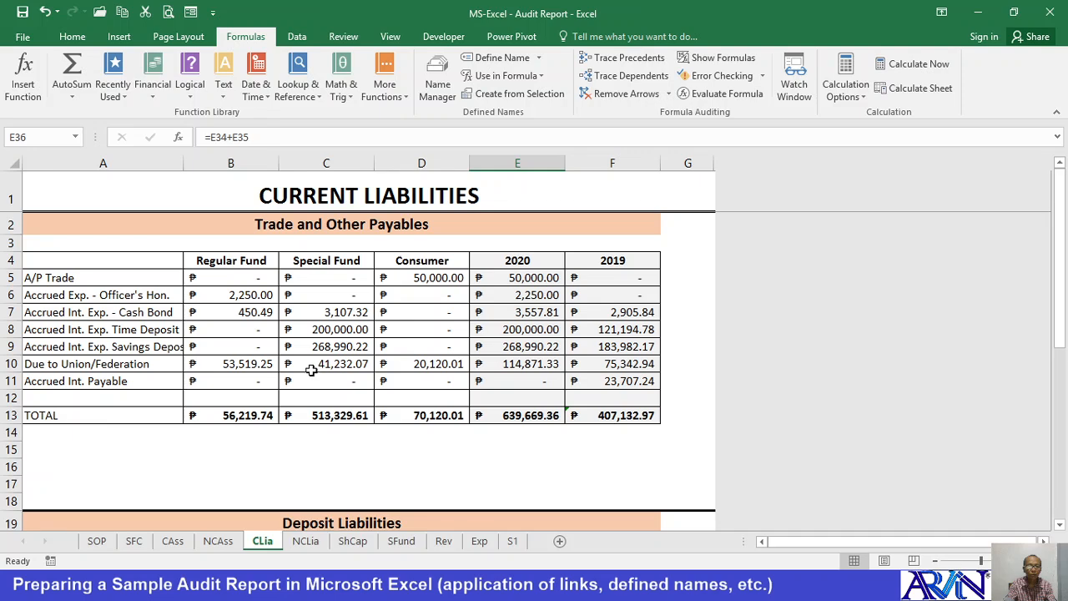
scroll(309, 369, "down", 2)
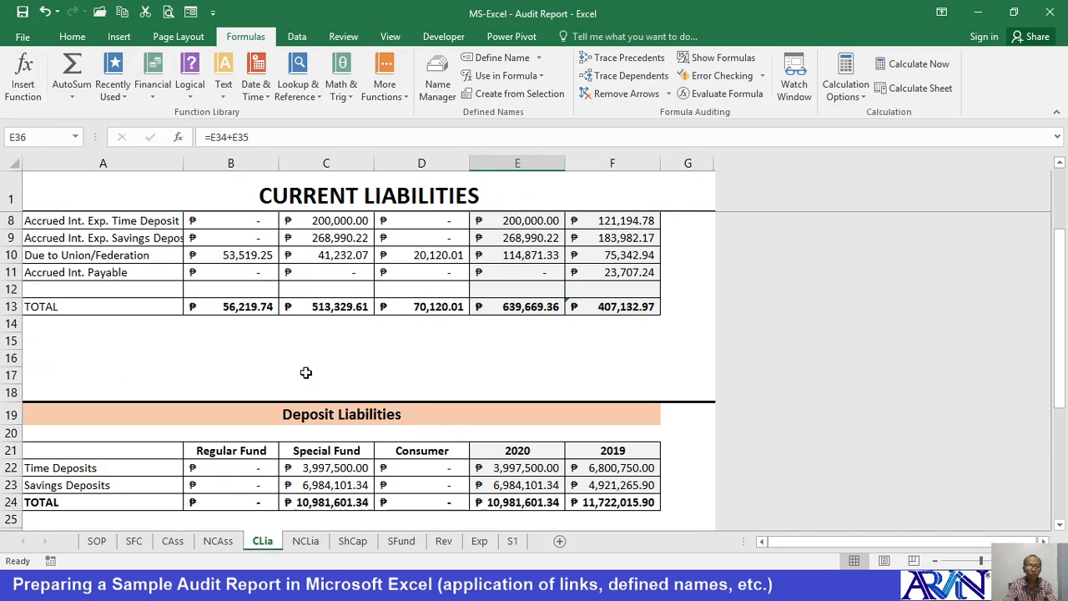
left_click(310, 417)
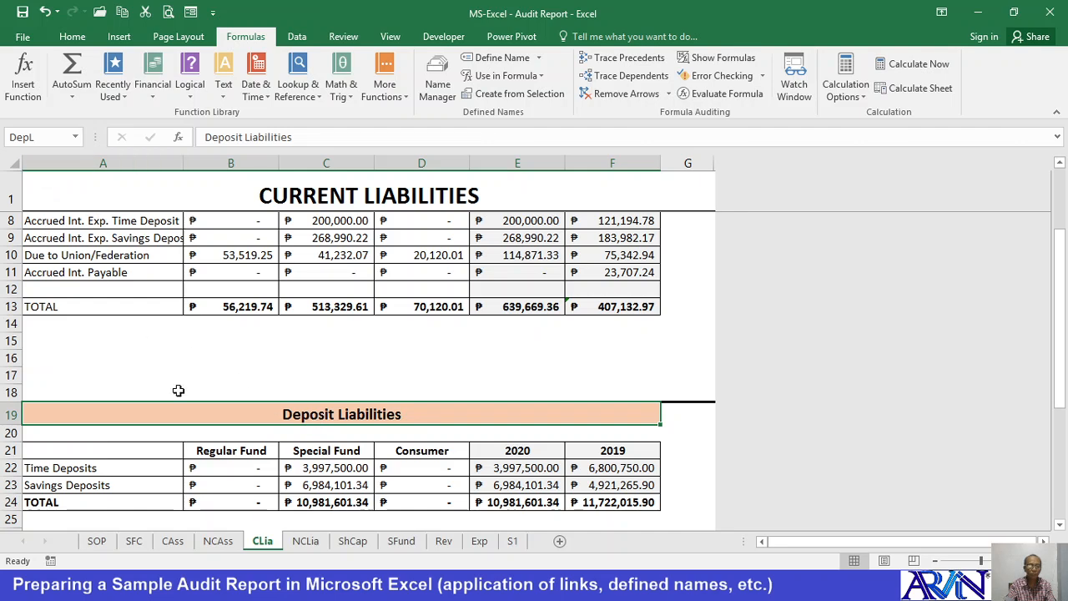
Hyperlink note 12 of Time Deposits on the SFC sheet to the defined name DepL
left_click(133, 542)
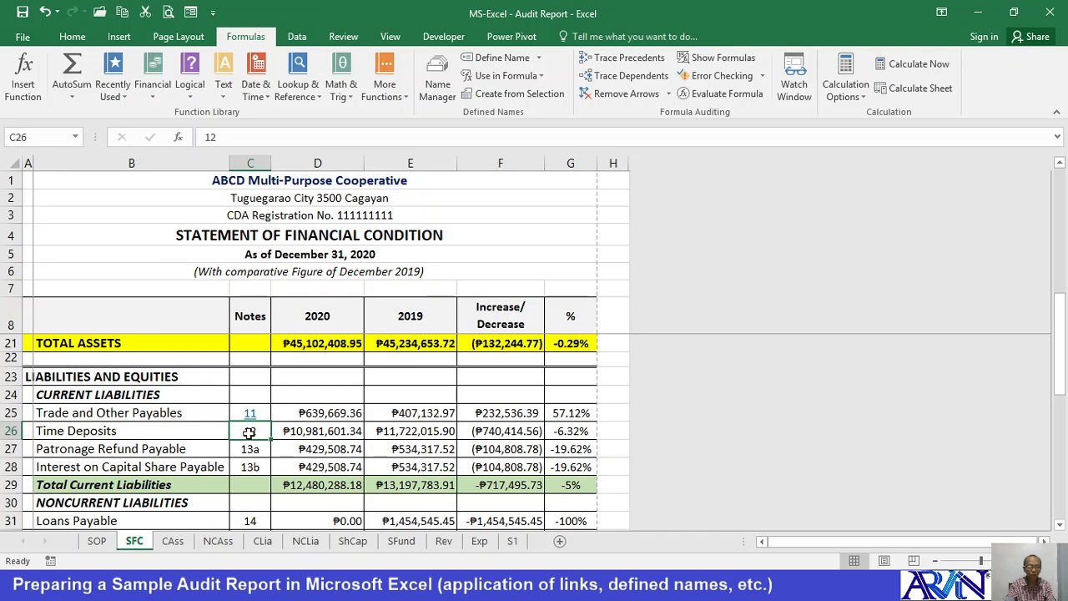
key("ctrl+k")
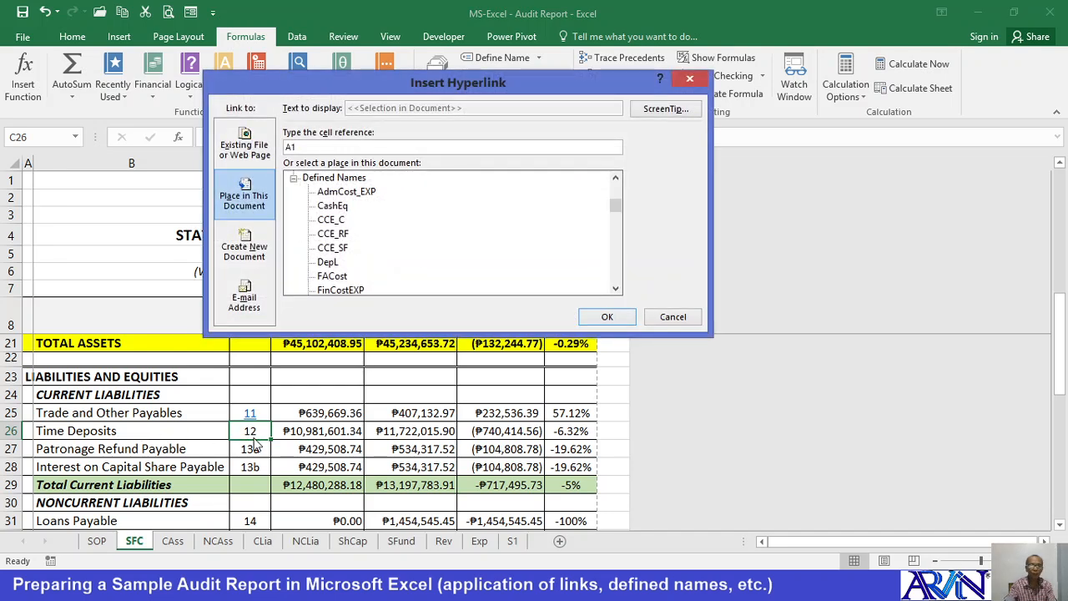
left_click(326, 262)
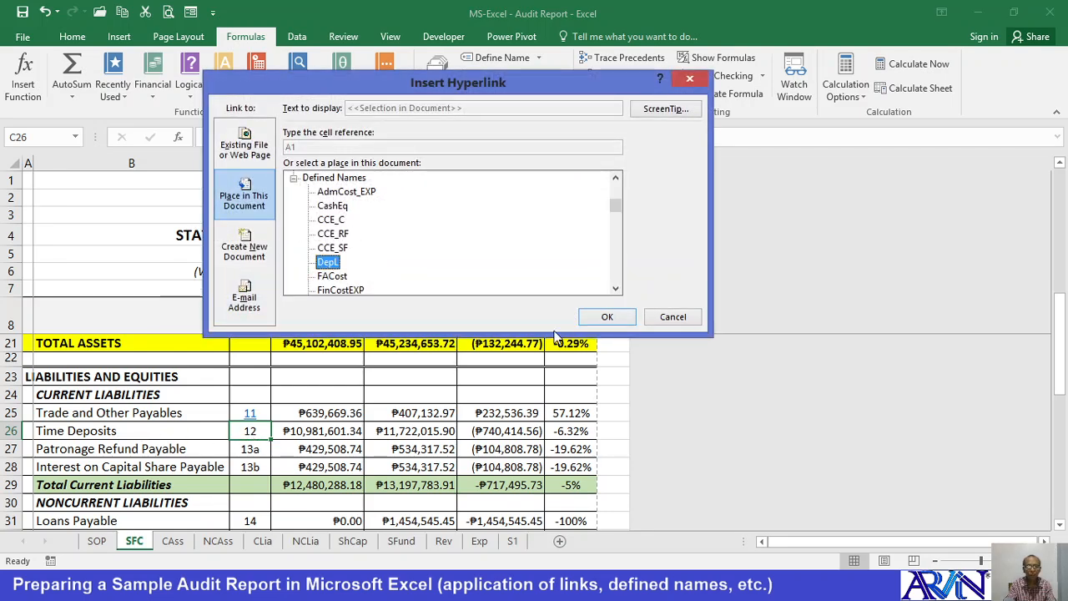
left_click(608, 315)
left_click(246, 448)
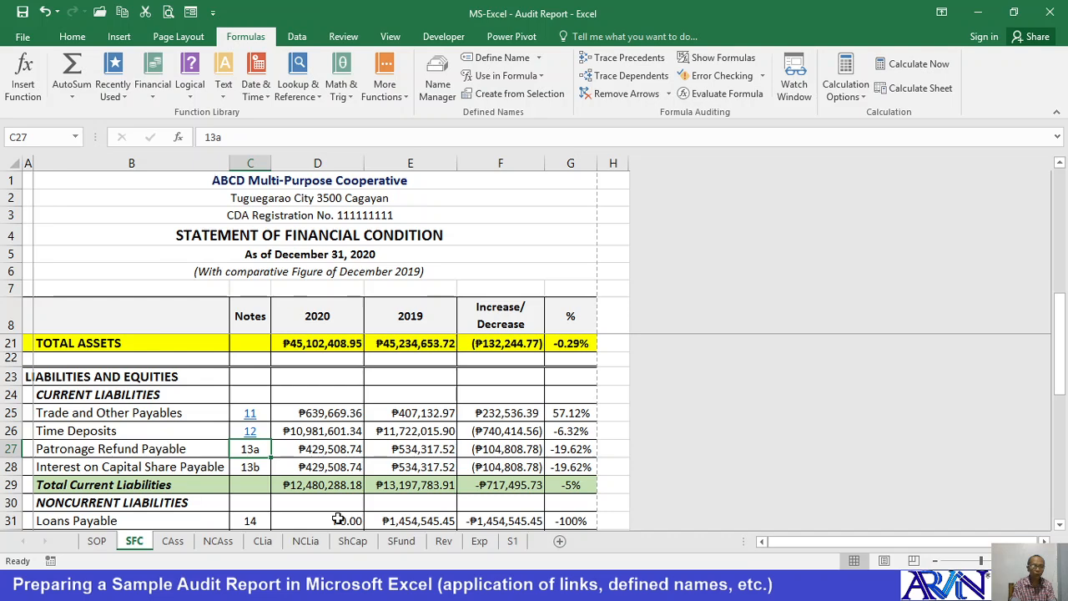
key("ctrl+k")
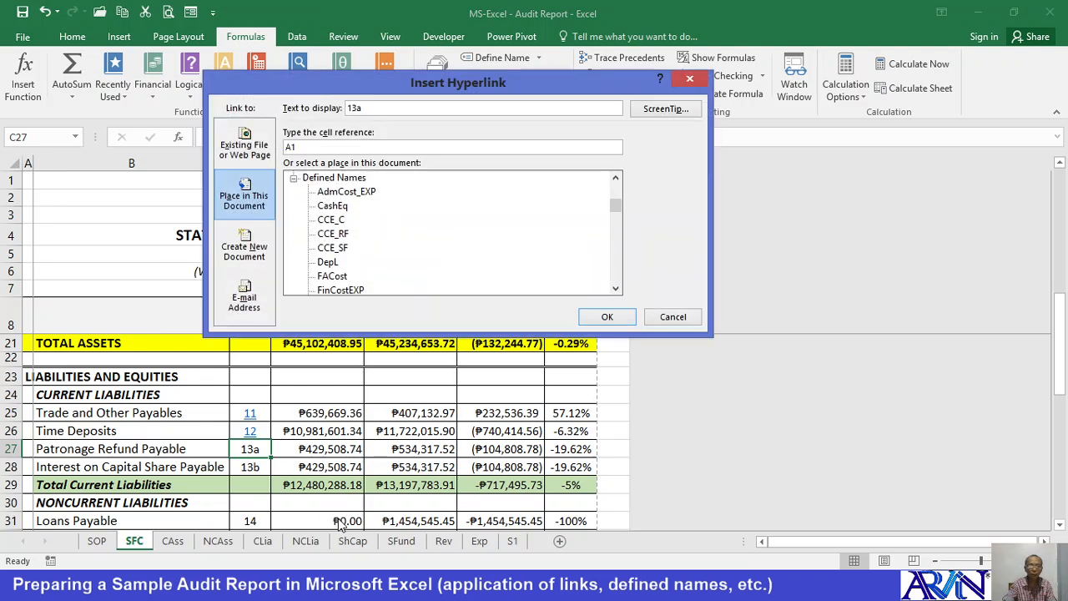
left_click(327, 262)
scroll(348, 265, "down", 15)
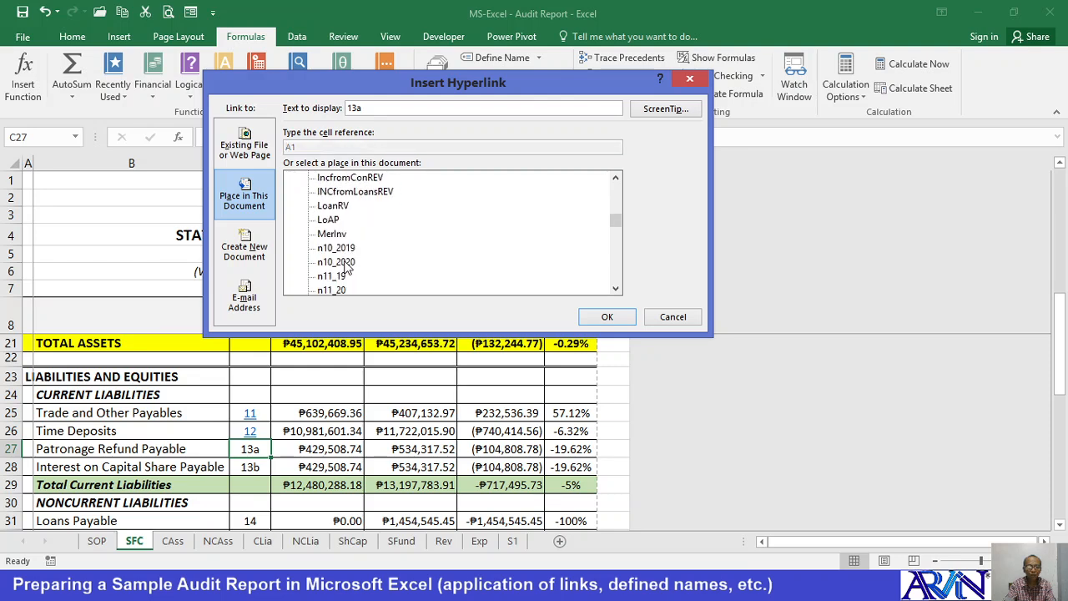
scroll(350, 267, "down", 5)
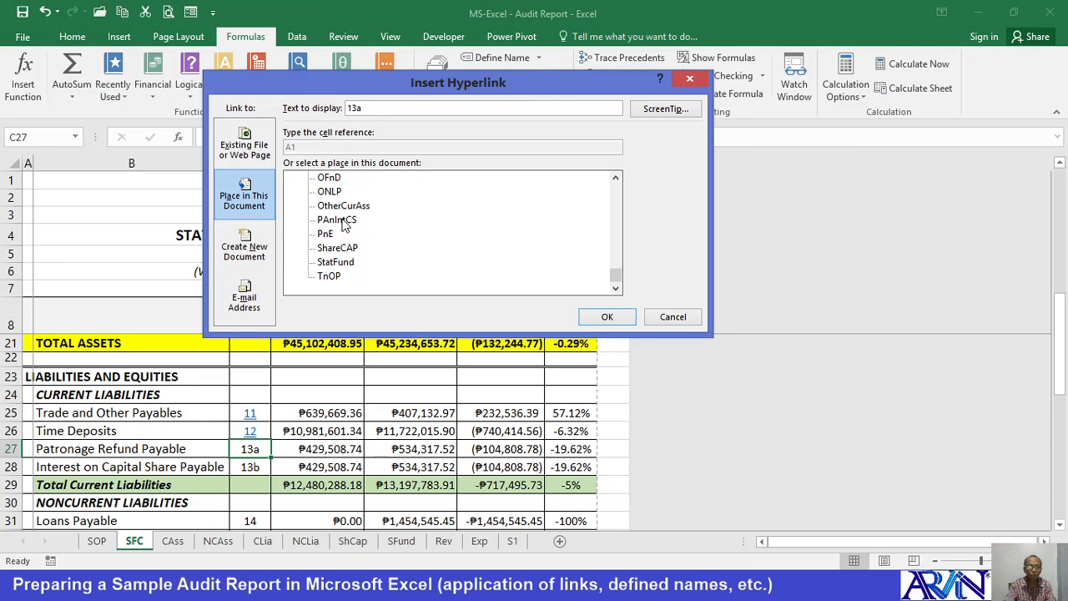
key("Escape")
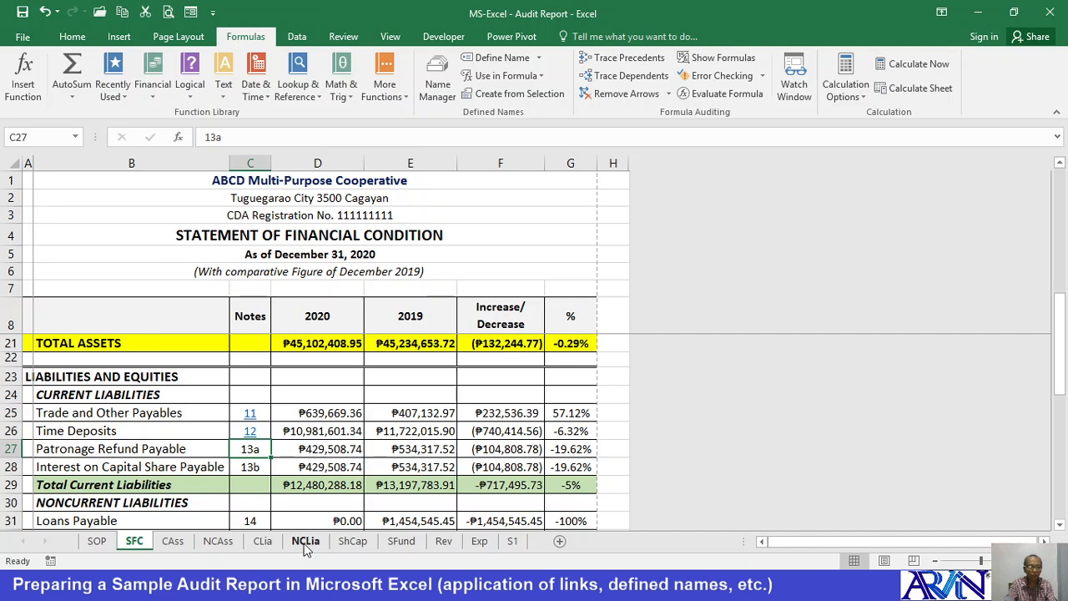
Check the defined name of the Patronage Refund and Interest on Capital Share Payable heading on the CLia sheet
left_click(262, 541)
scroll(387, 353, "down", 5)
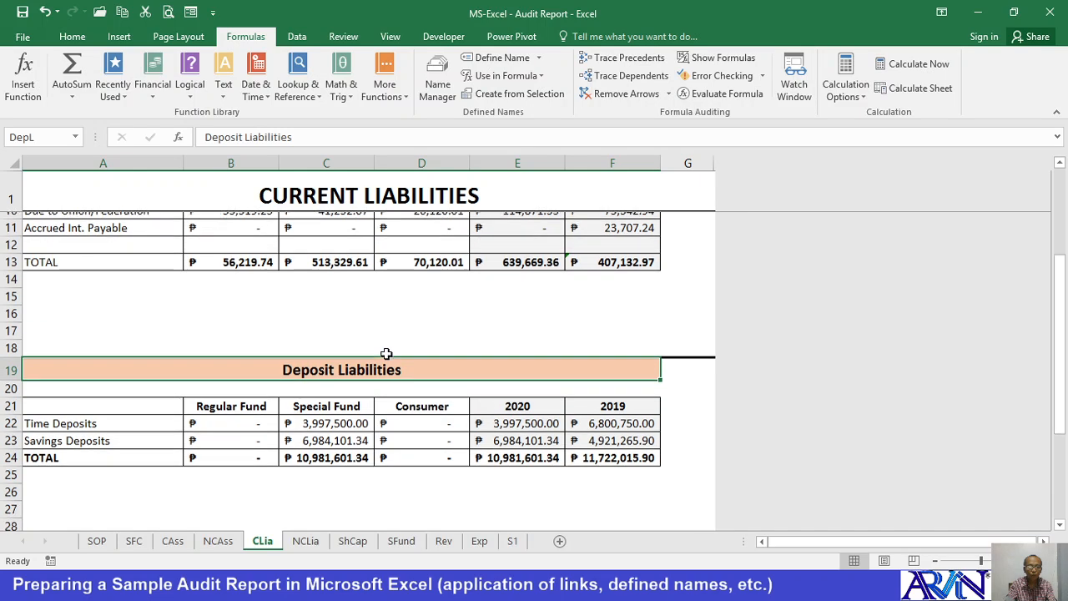
left_click(370, 361)
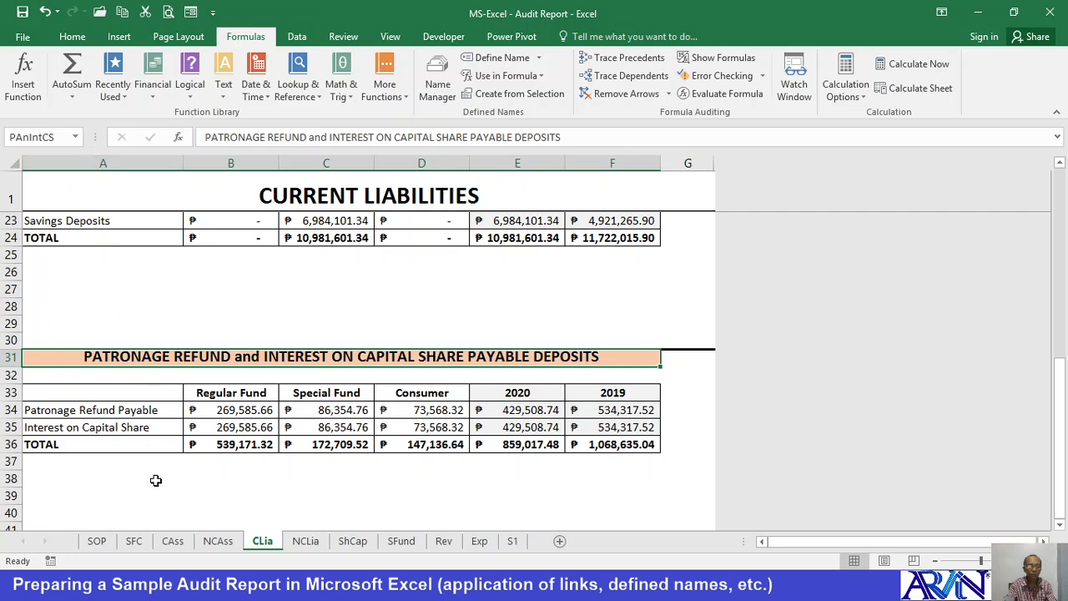
Hyperlink note 13a of Patronage Refund Payable on the SFC sheet to the defined name PAnIntCS
left_click(133, 540)
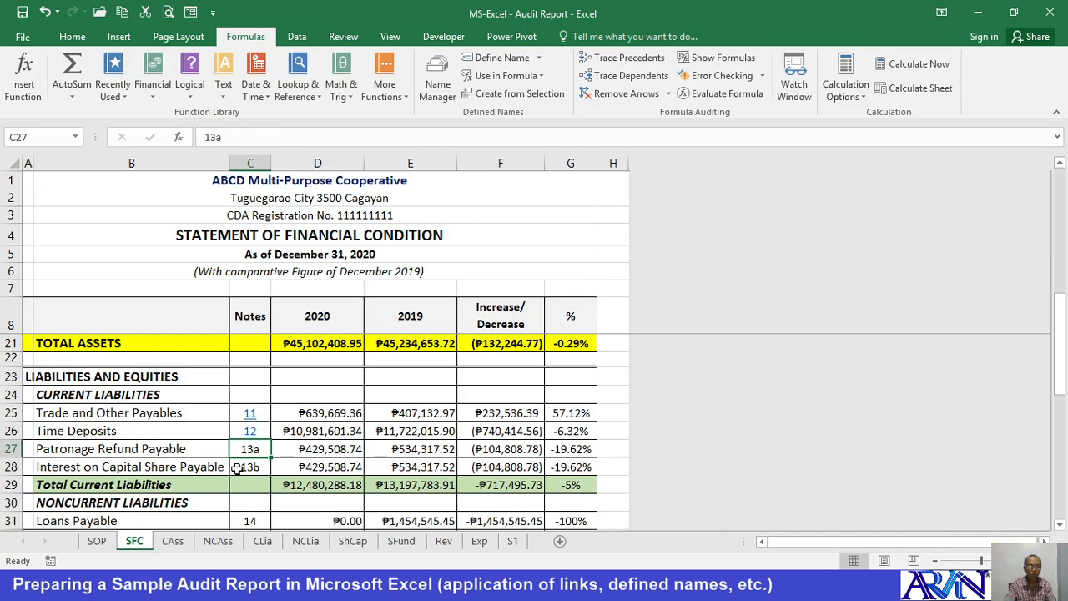
key("ctrl+k")
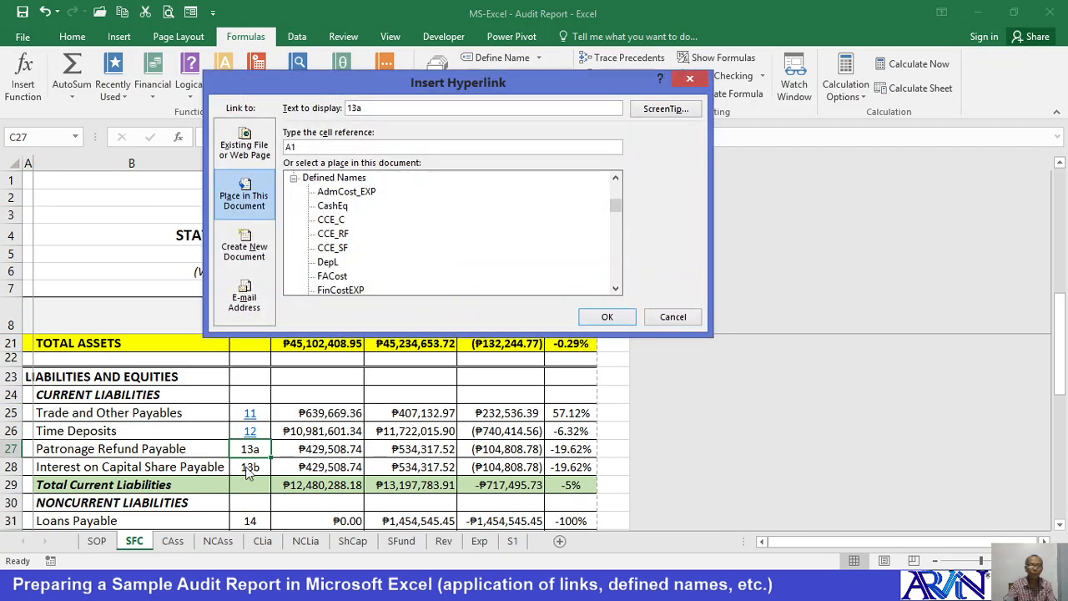
left_click(328, 262)
scroll(331, 275, "down", 20)
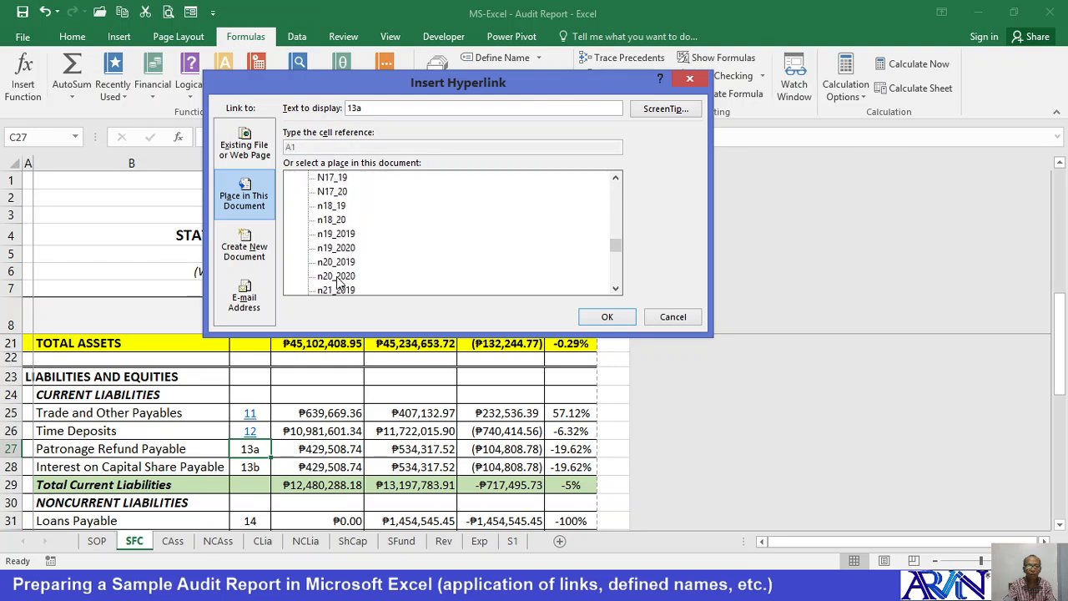
scroll(330, 285, "down", 5)
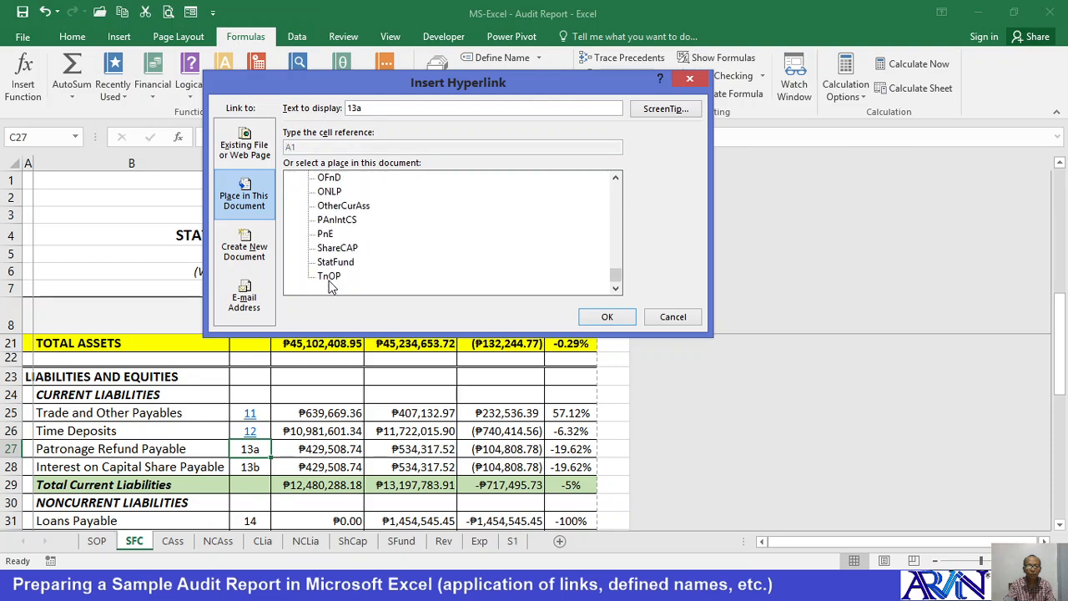
left_click(338, 221)
left_click(603, 316)
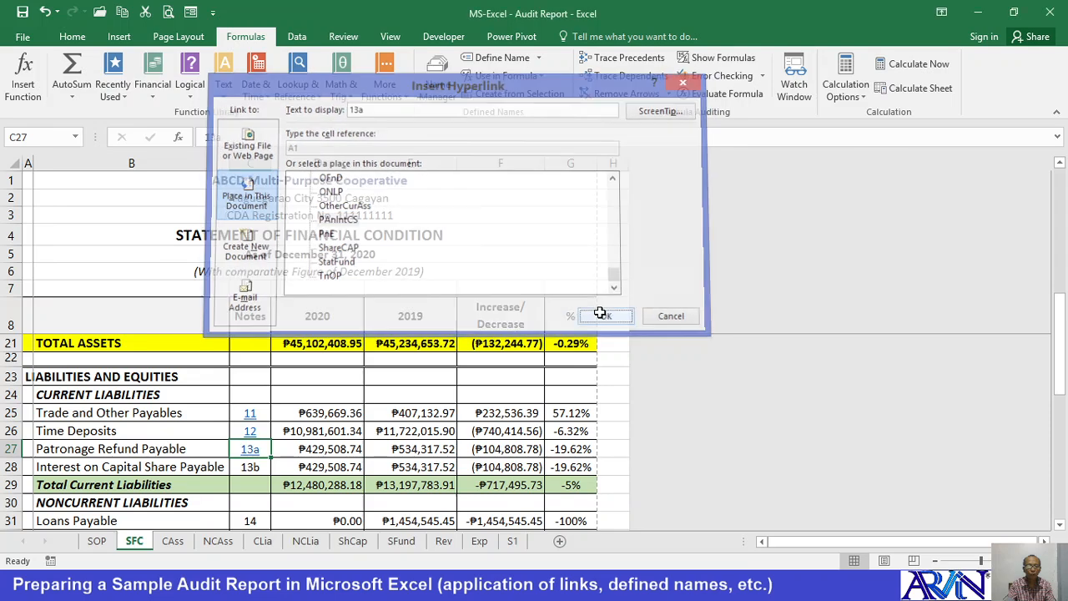
Hyperlink note 13b of Interest on Capital Share Payable to the defined name PAnIntCS
left_click(249, 468)
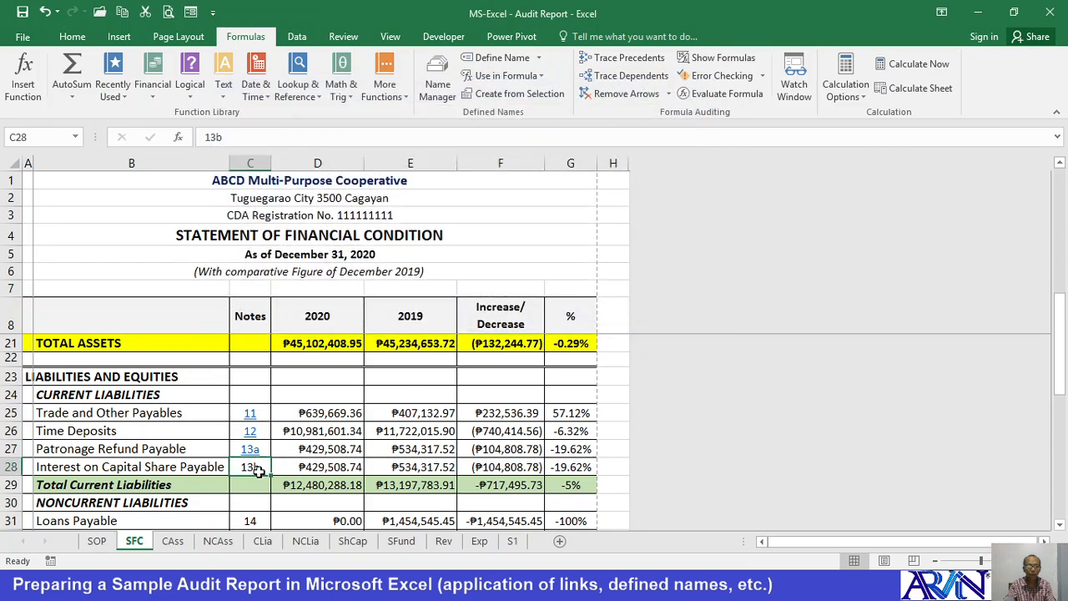
key("ctrl+k")
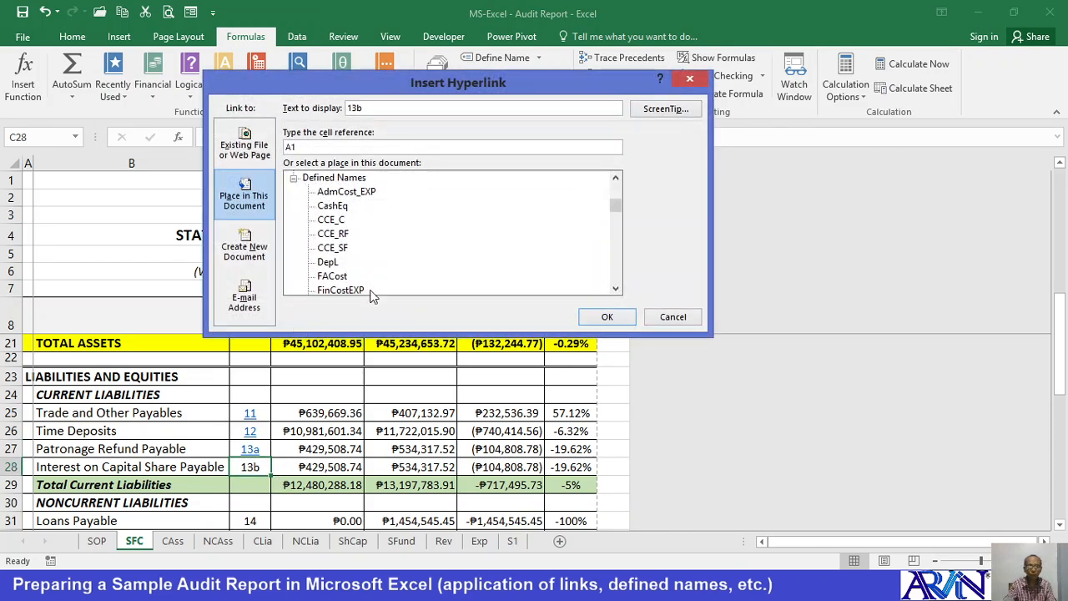
left_click(332, 235)
scroll(325, 240, "down", 5)
scroll(325, 242, "down", 10)
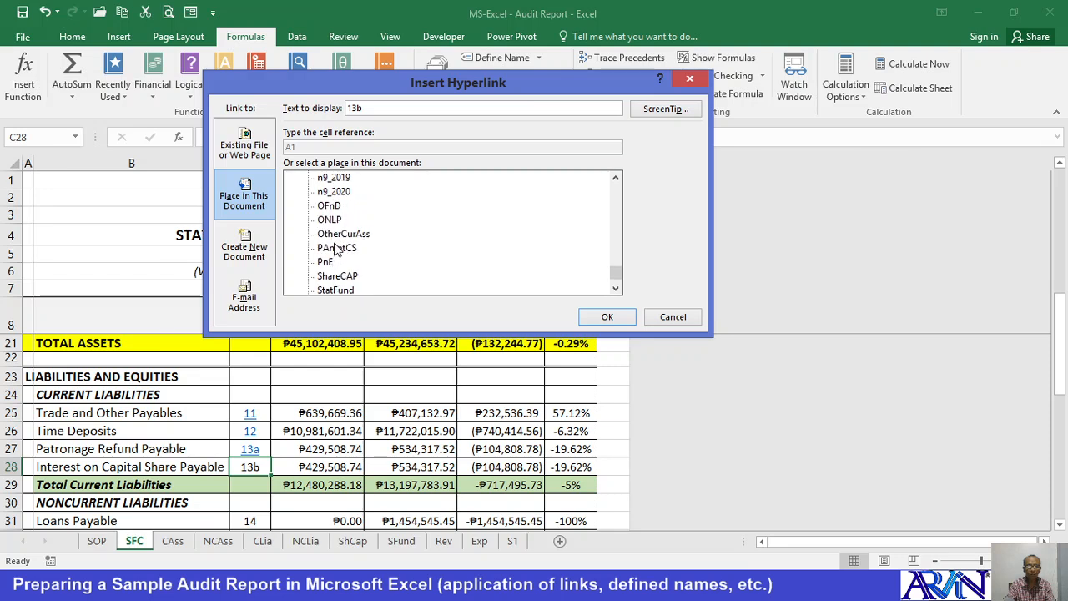
left_click(607, 316)
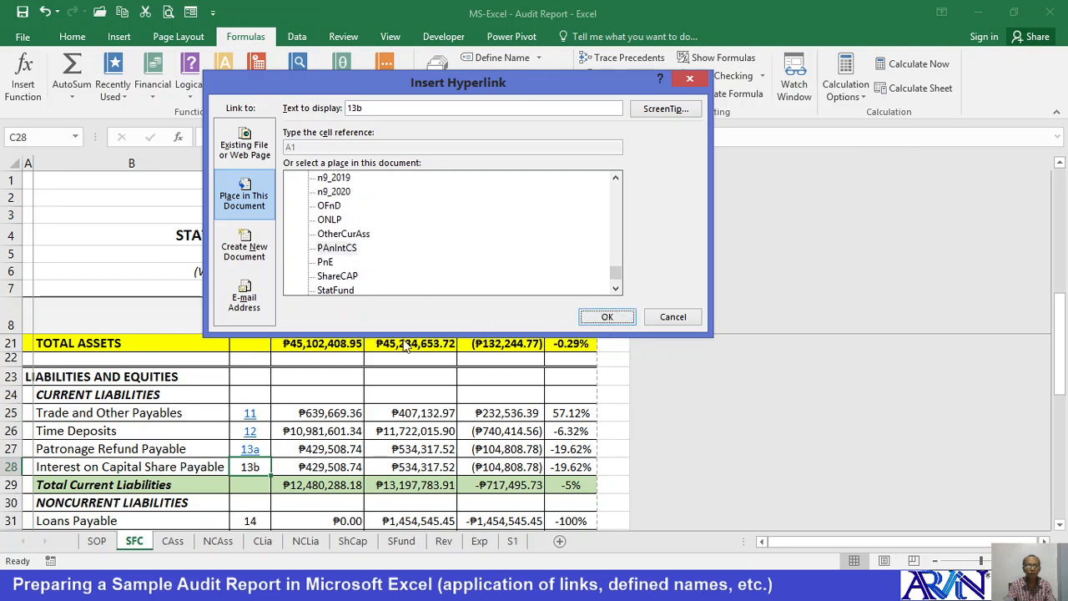
left_click(622, 320)
Hyperlink note 18 of Interest Income from Credit Operations on the SOP sheet to the defined name INCfromLoansREV
scroll(300, 466, "down", 4)
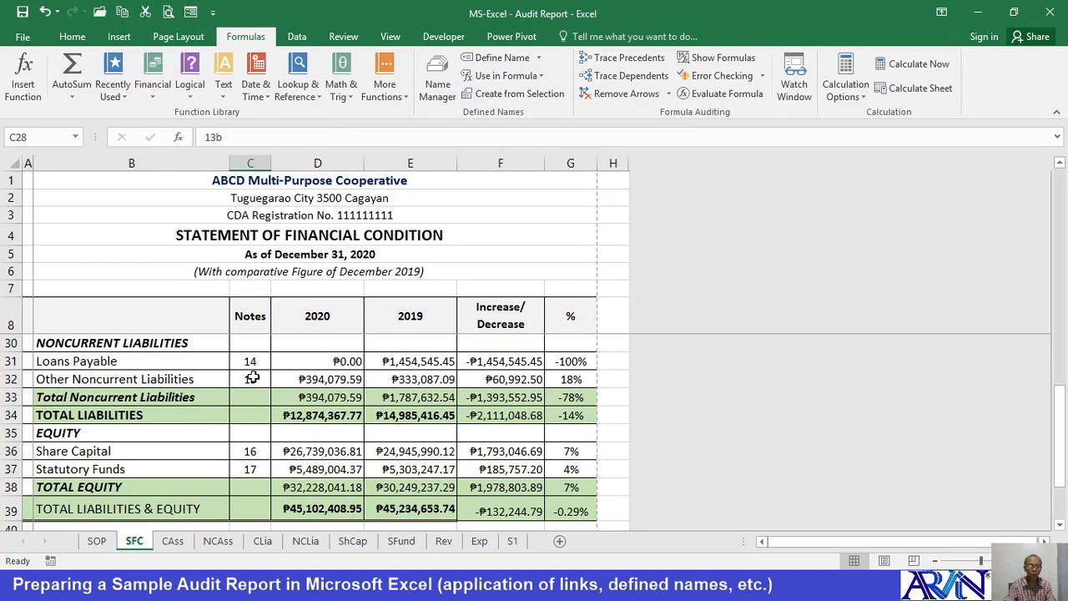
left_click(95, 542)
scroll(278, 367, "up", 1)
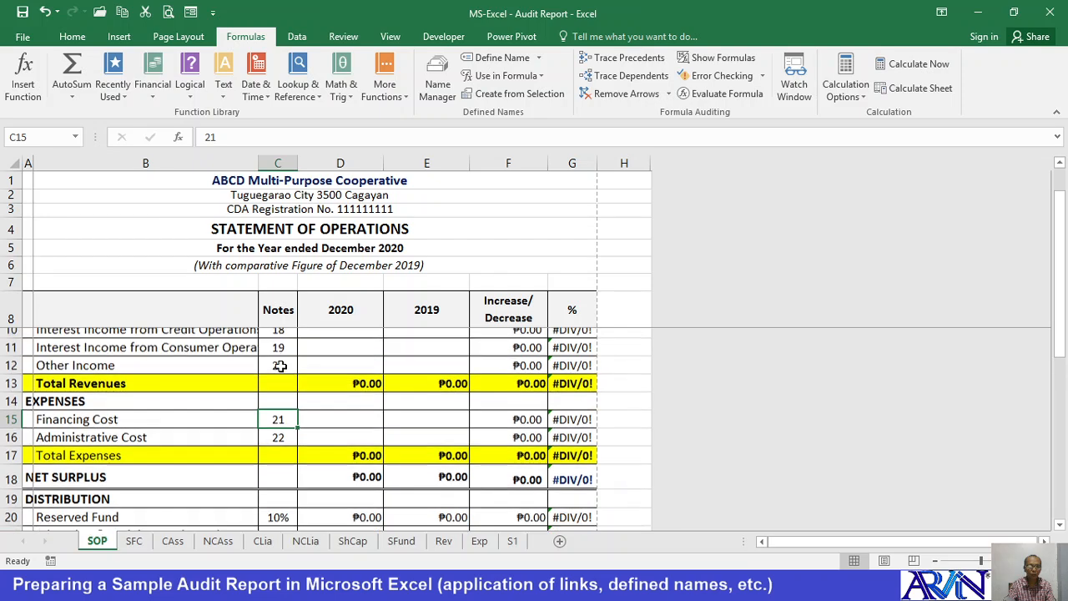
left_click(279, 356)
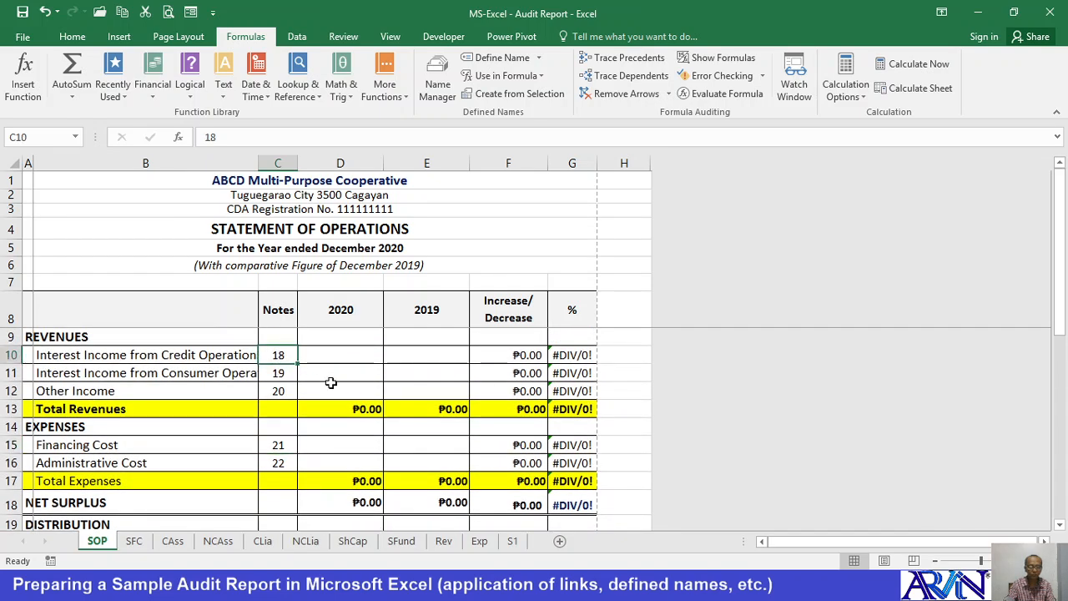
key("ctrl+k")
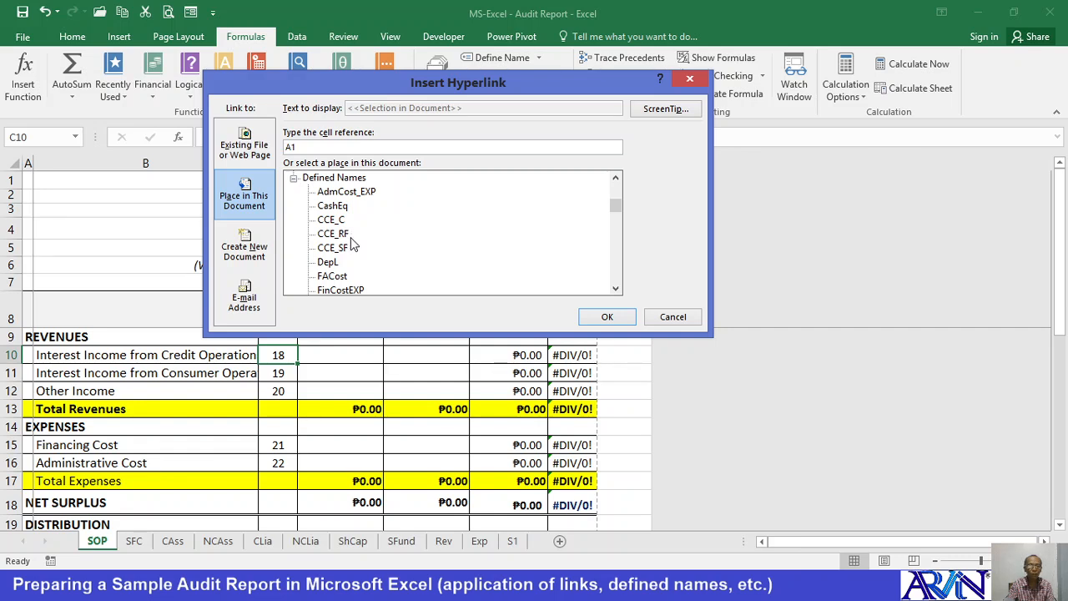
left_click(337, 248)
scroll(338, 254, "down", 6)
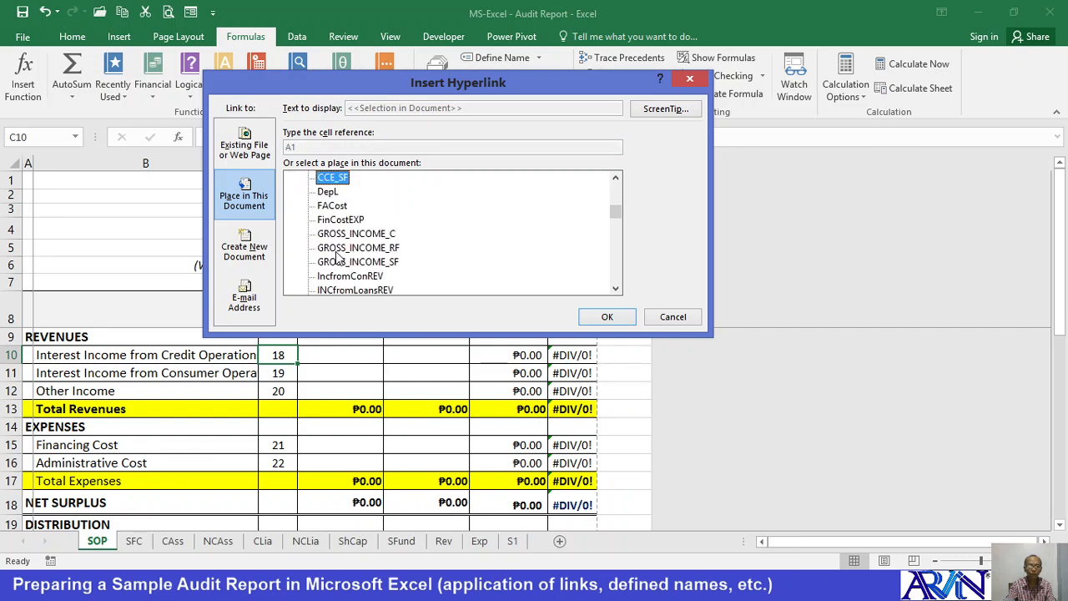
scroll(338, 258, "up", 2)
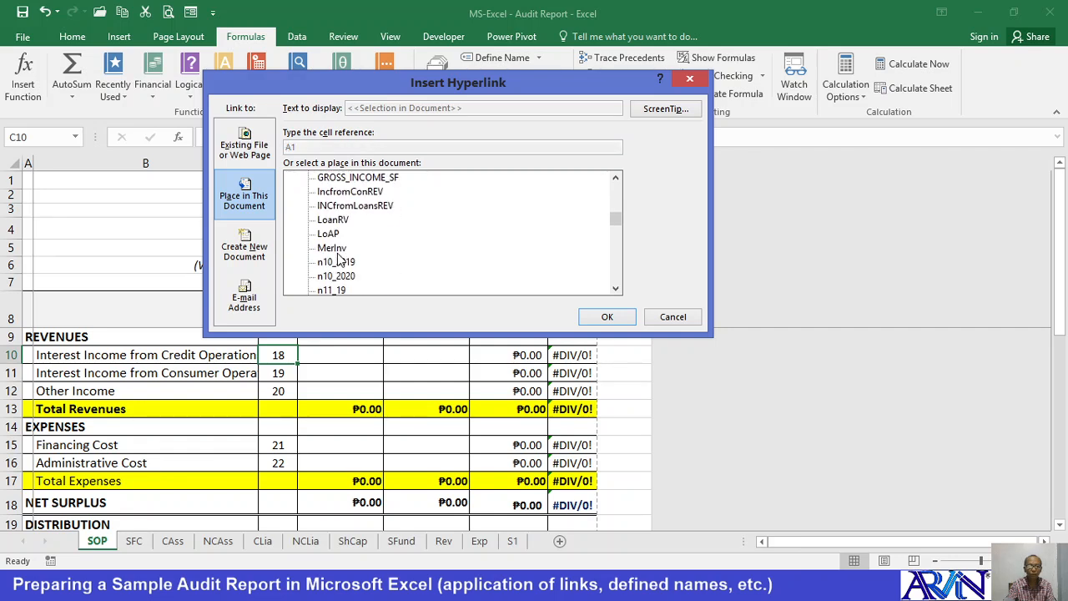
left_click(370, 212)
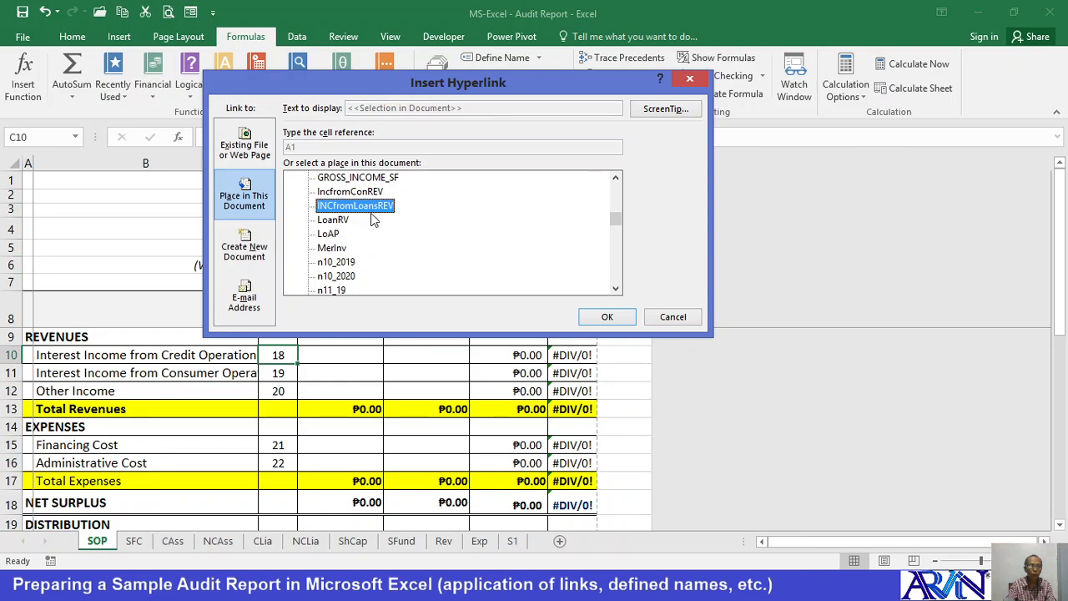
left_click(618, 321)
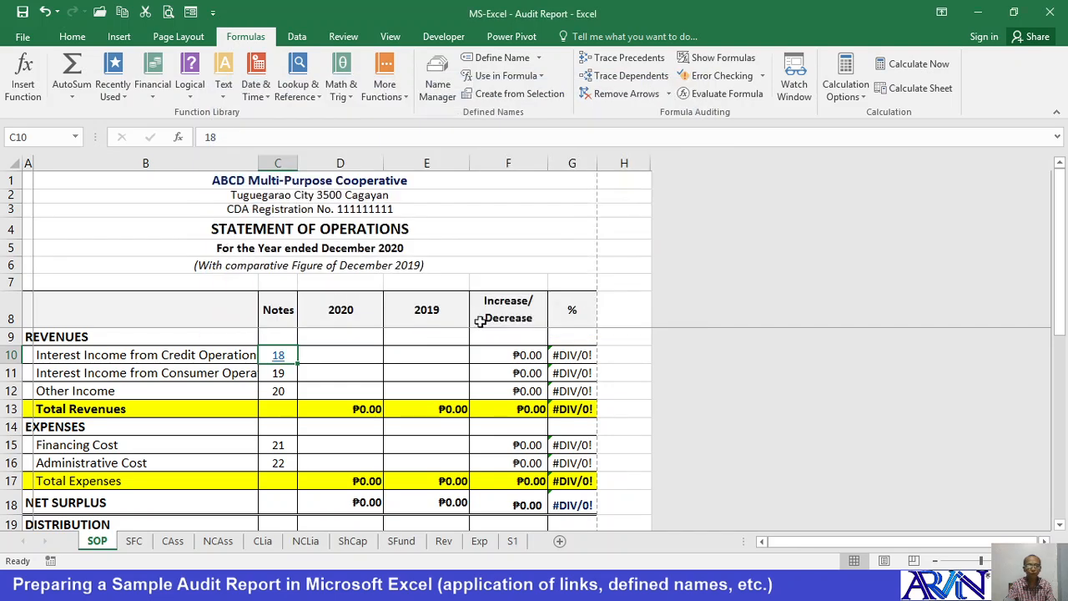
Hyperlink note 19 of Interest Income from Consumer Operations to the defined name IncfromConREV
left_click(281, 373)
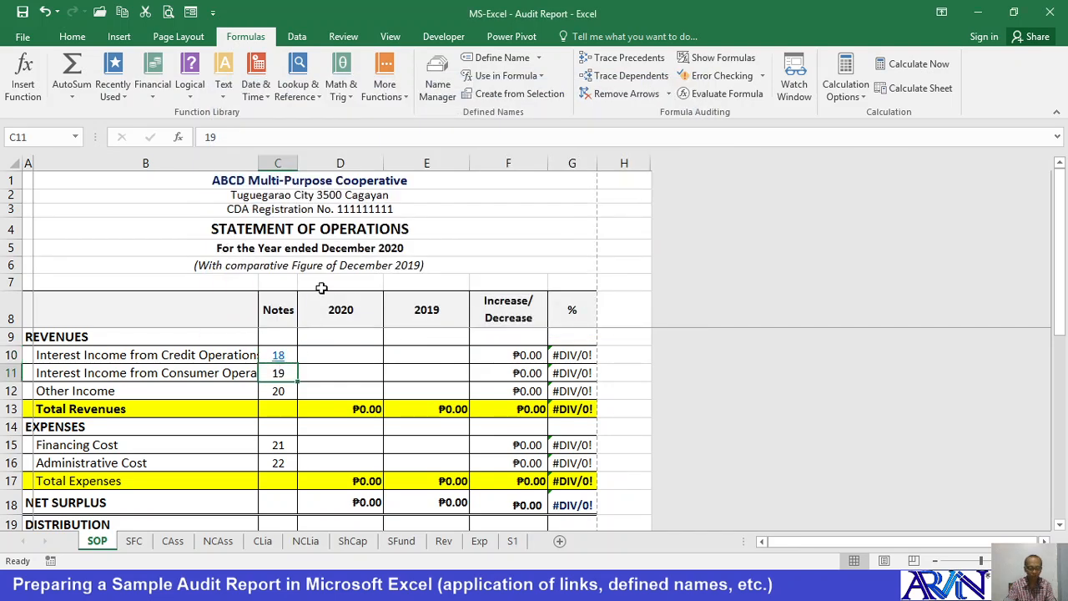
key("ctrl+k")
left_click(321, 263)
scroll(333, 271, "down", 2)
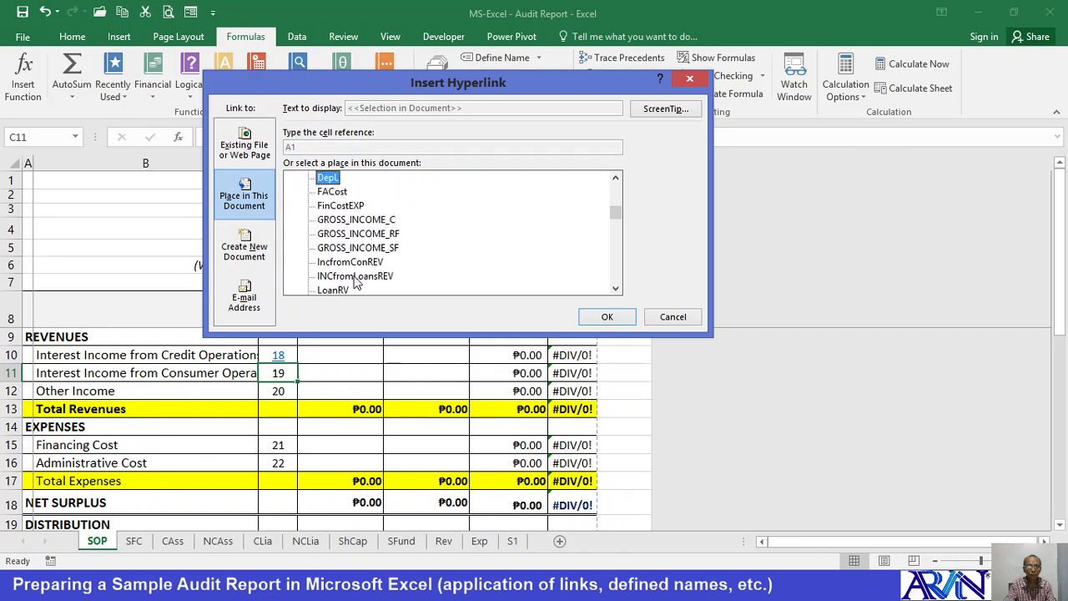
left_click(358, 263)
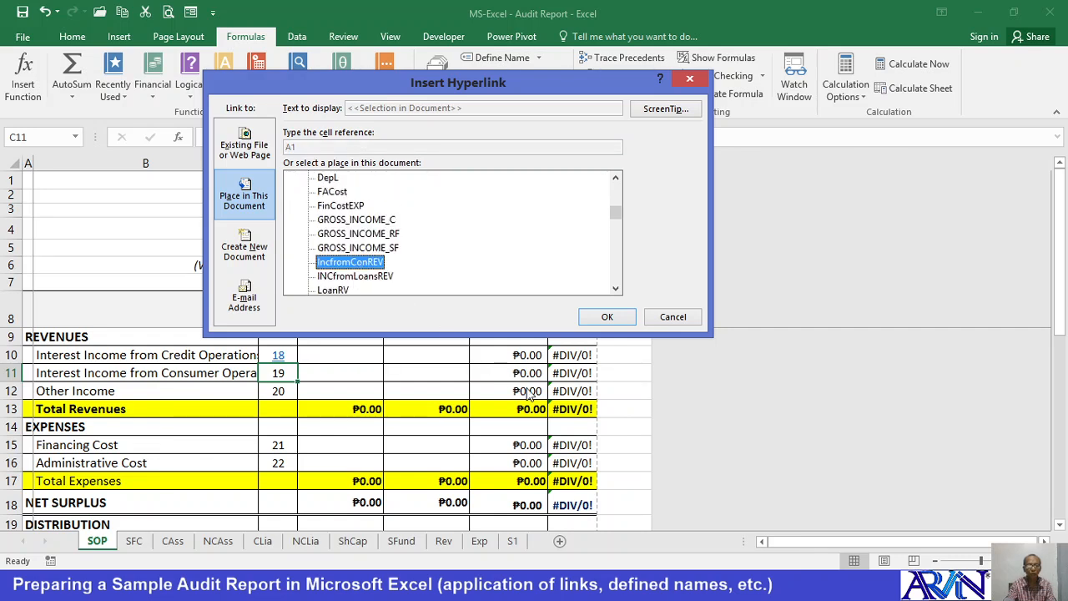
left_click(604, 317)
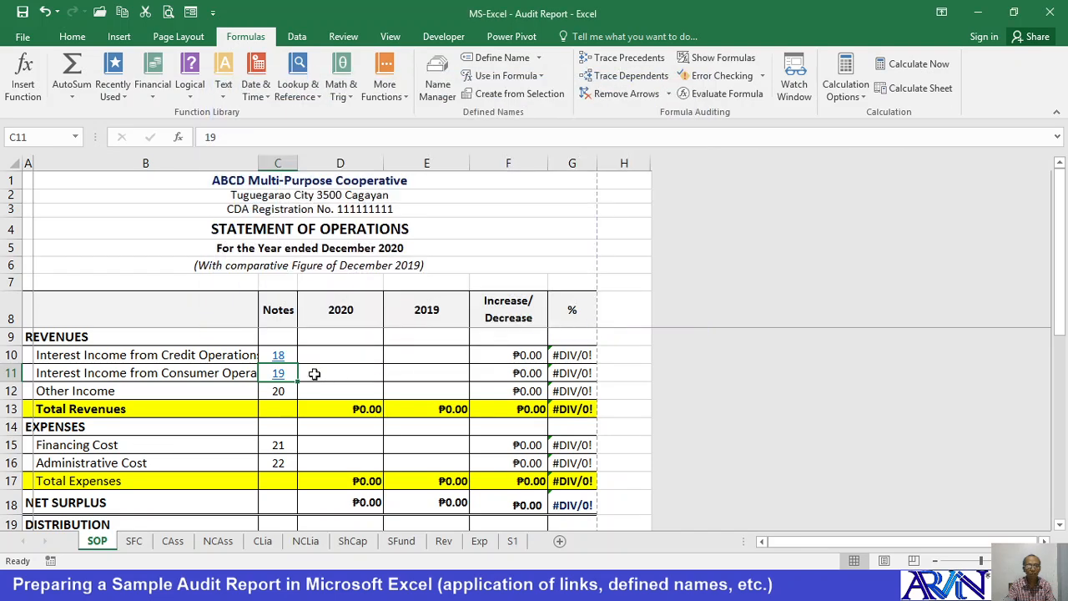
Enter =n18_20 as the 2020 amount of Interest Income from Credit Operations and widen the Increase/Decrease column slightly to fit its amounts
left_click(337, 355)
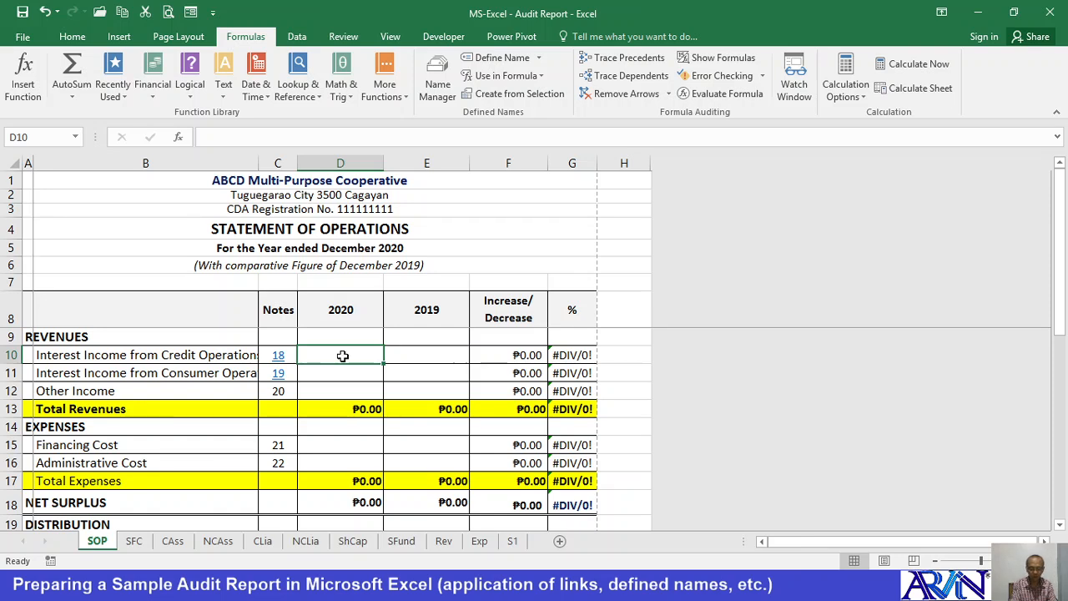
type("=")
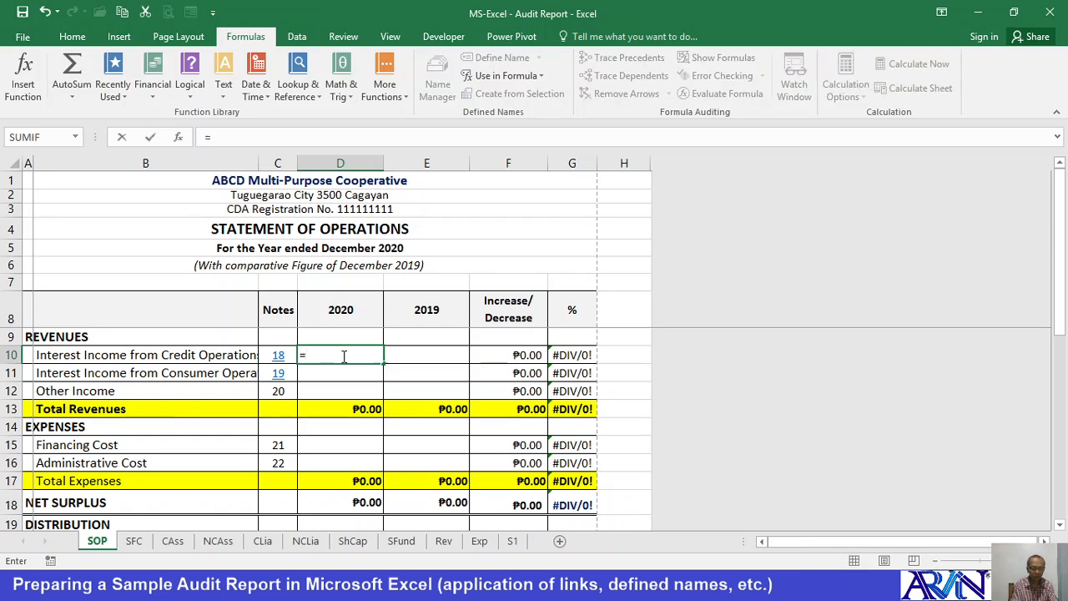
type("n18")
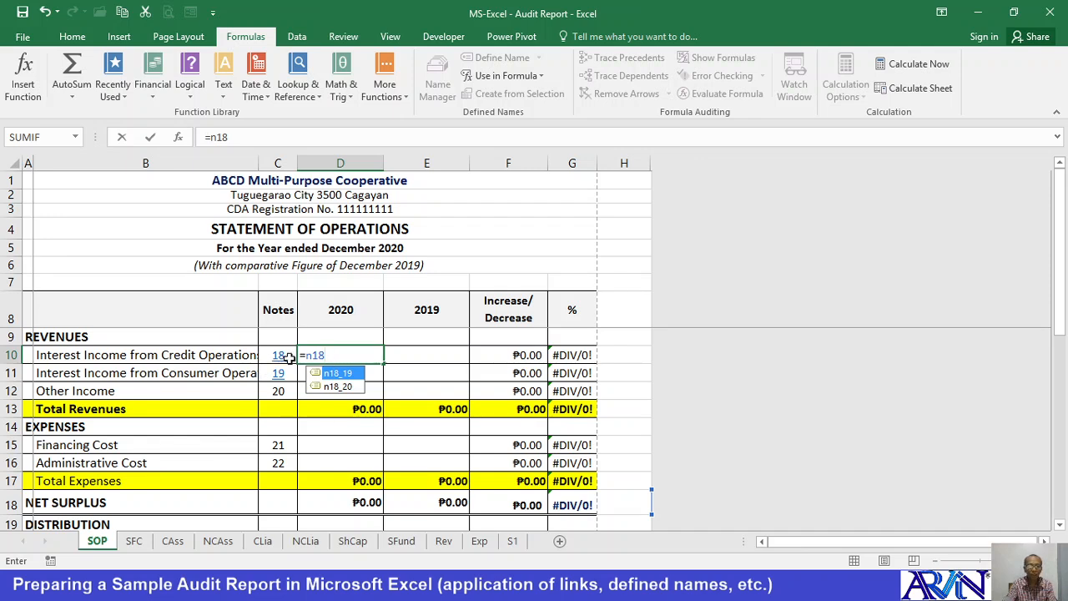
double_click(338, 387)
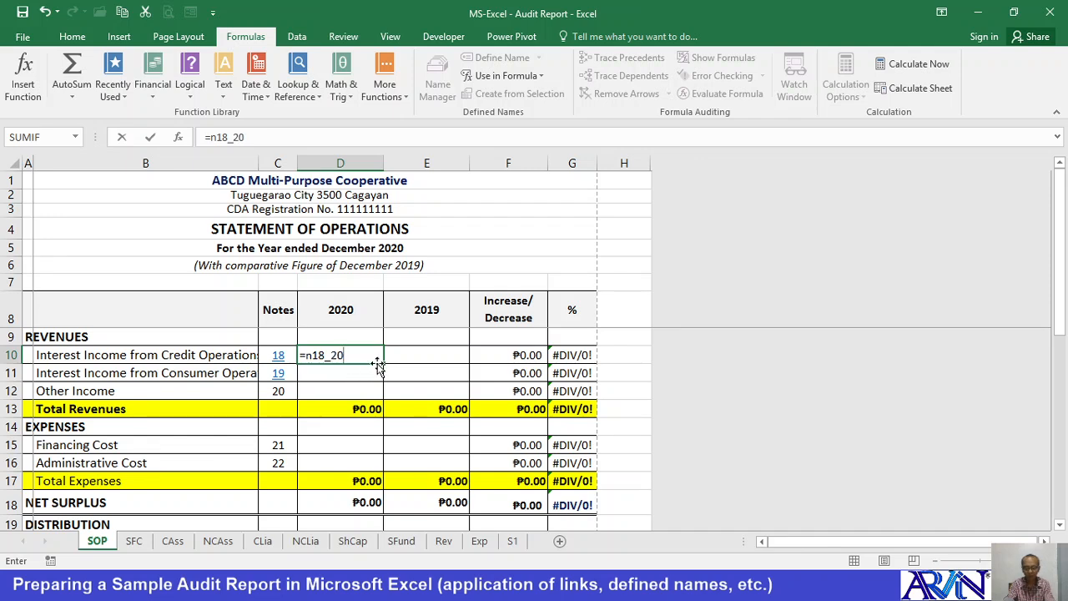
key("Return")
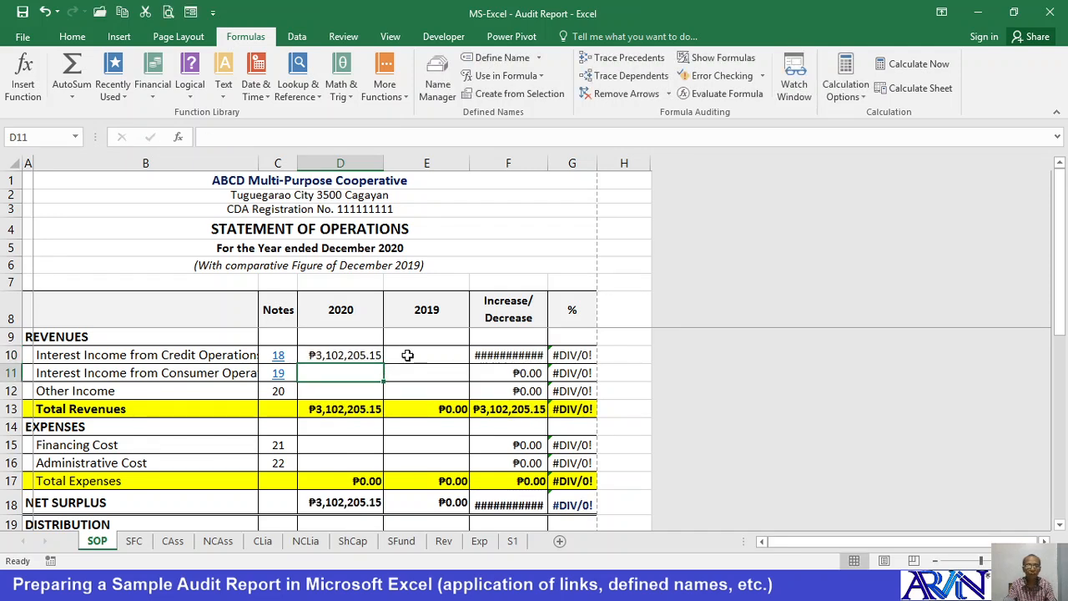
left_click(407, 355)
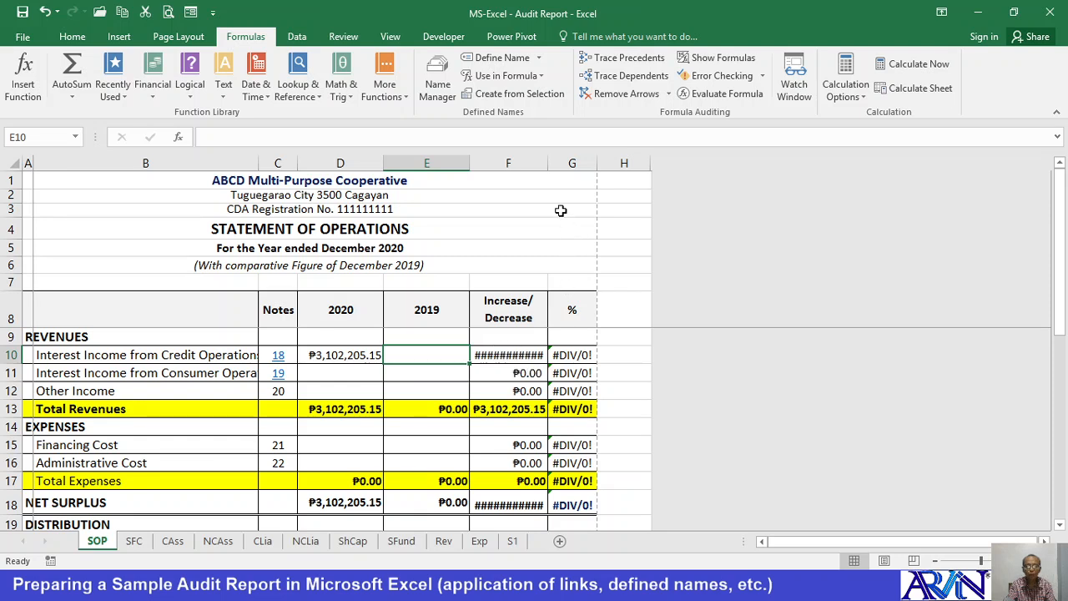
left_click_drag(544, 166, 550, 163)
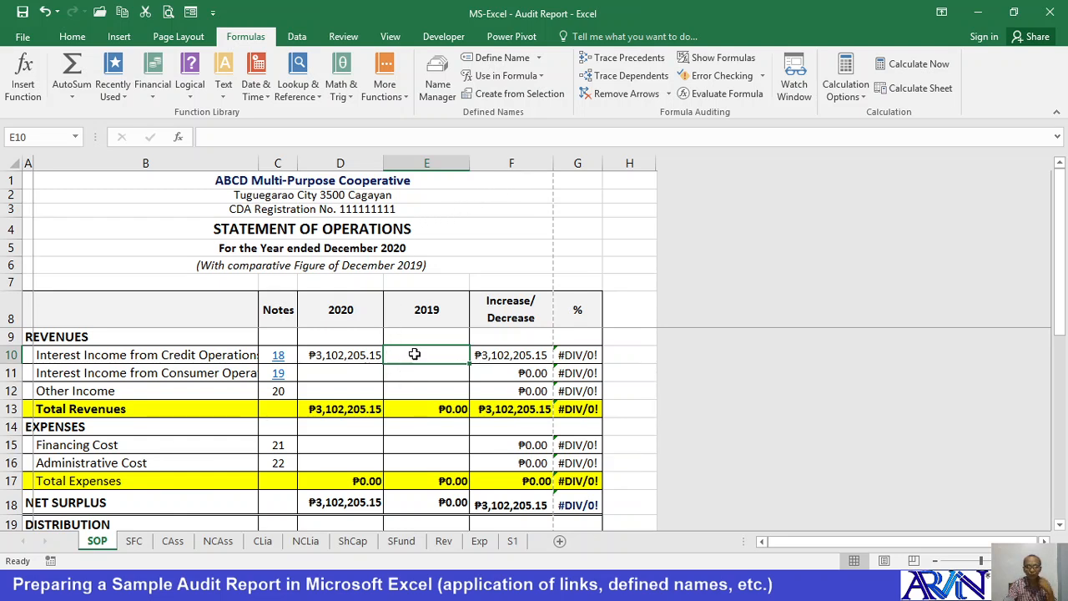
Enter =n18_19 as the 2019 amount of Interest Income from Credit Operations
type("=n")
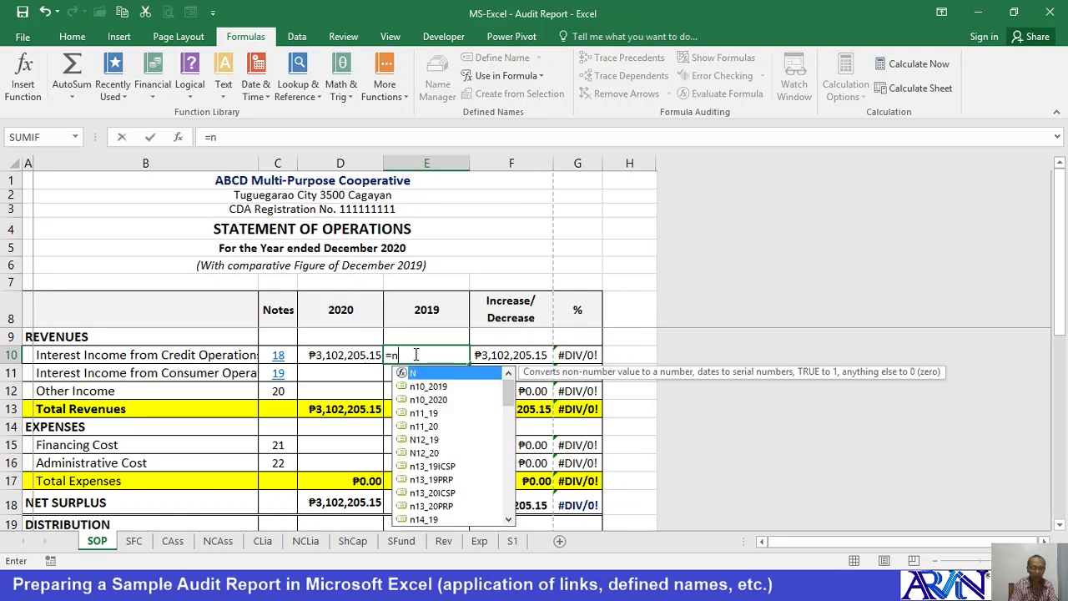
type("18")
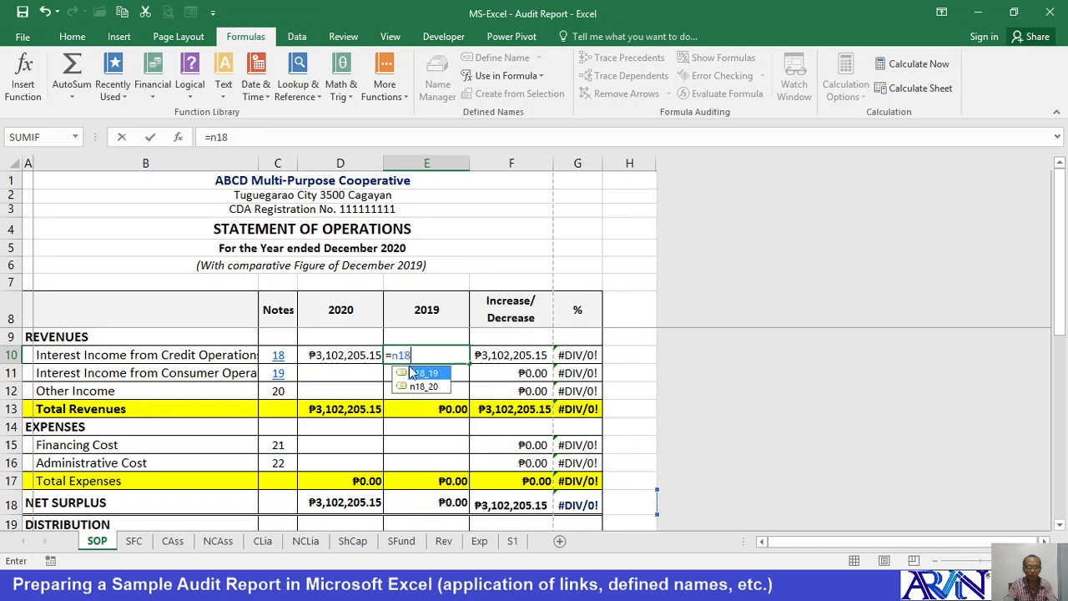
double_click(424, 375)
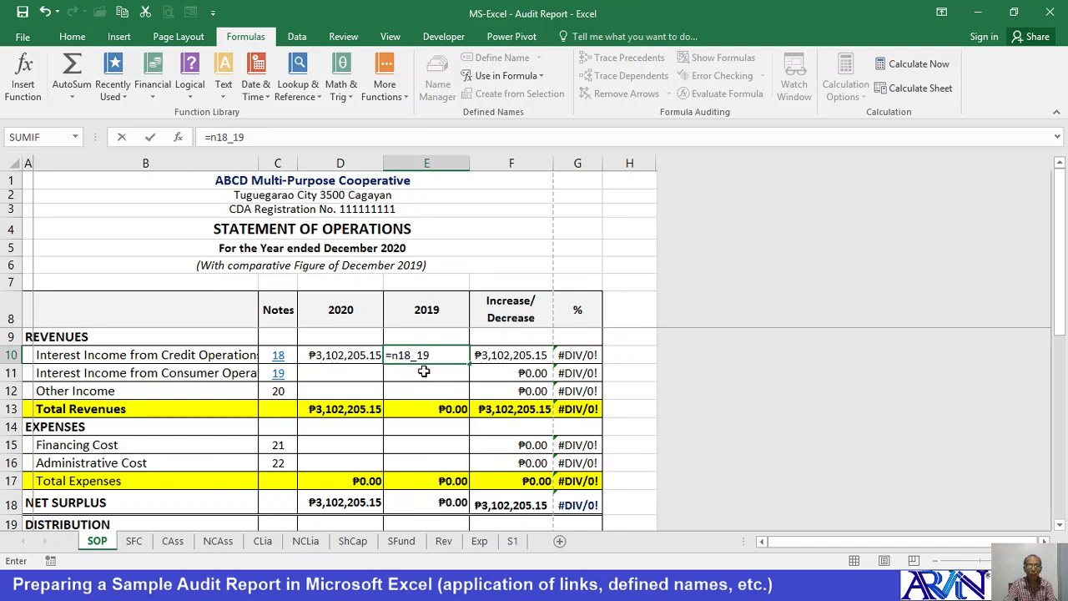
key("Return")
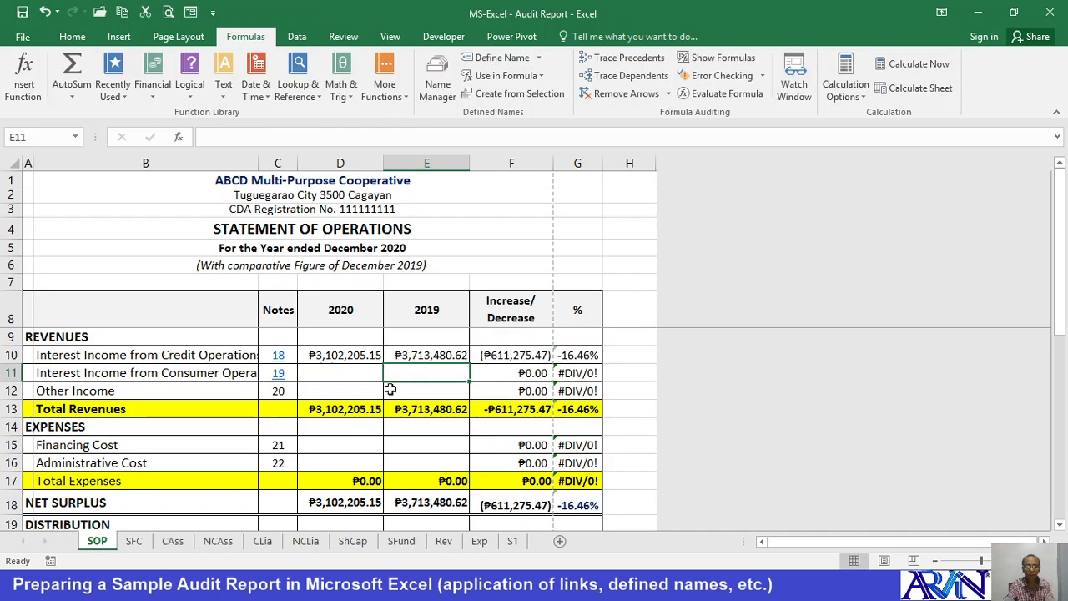
Fill in Interest Income from Consumer Operations with =n19_2020 as the 2020 amount and =n19_2019 as the 2019 amount
left_click(326, 372)
type("=")
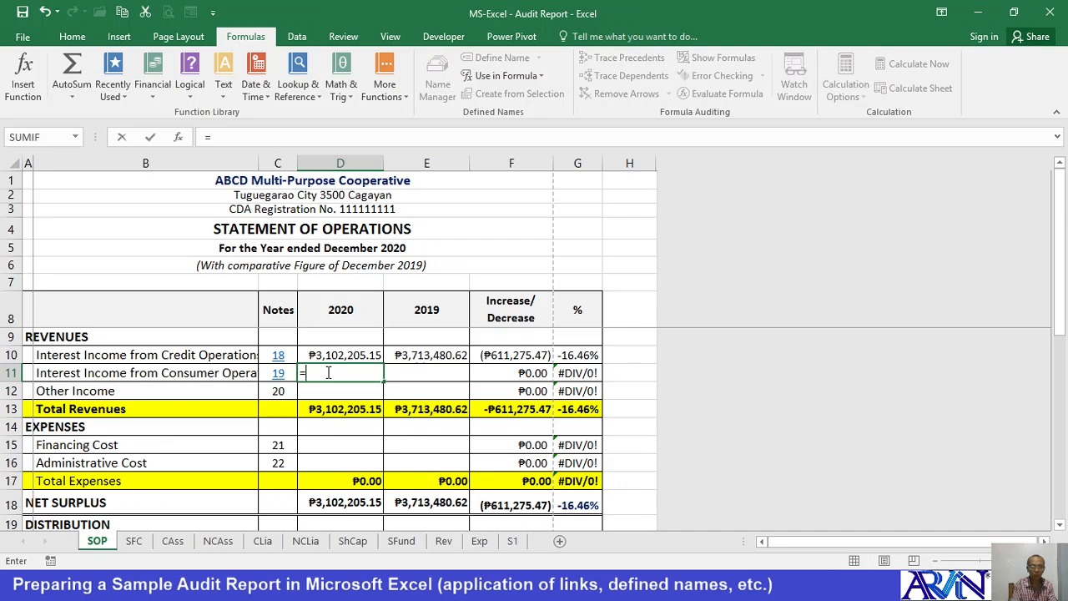
type("n19")
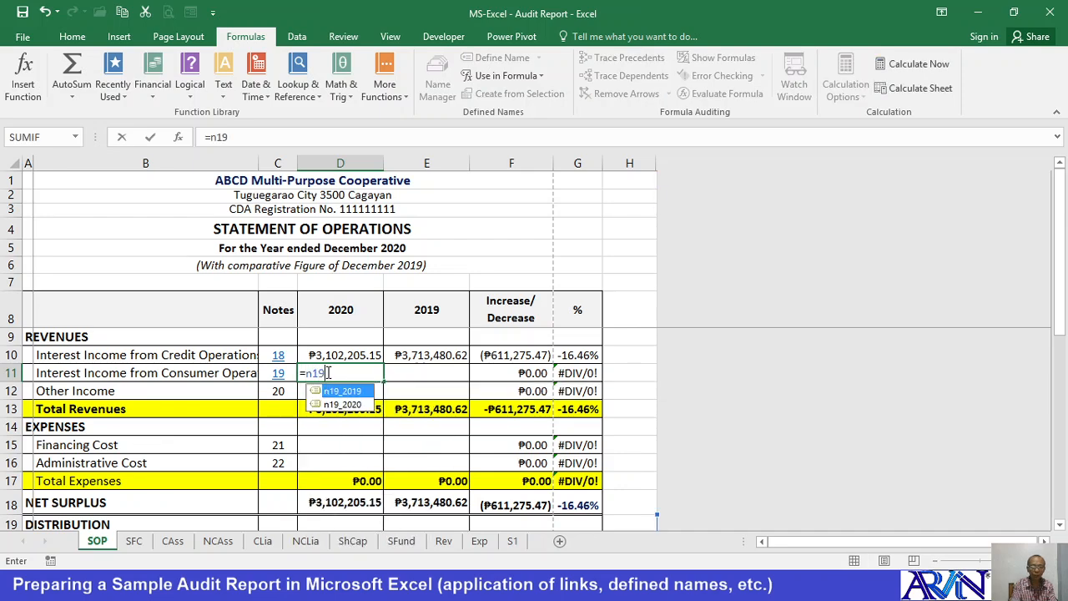
double_click(337, 405)
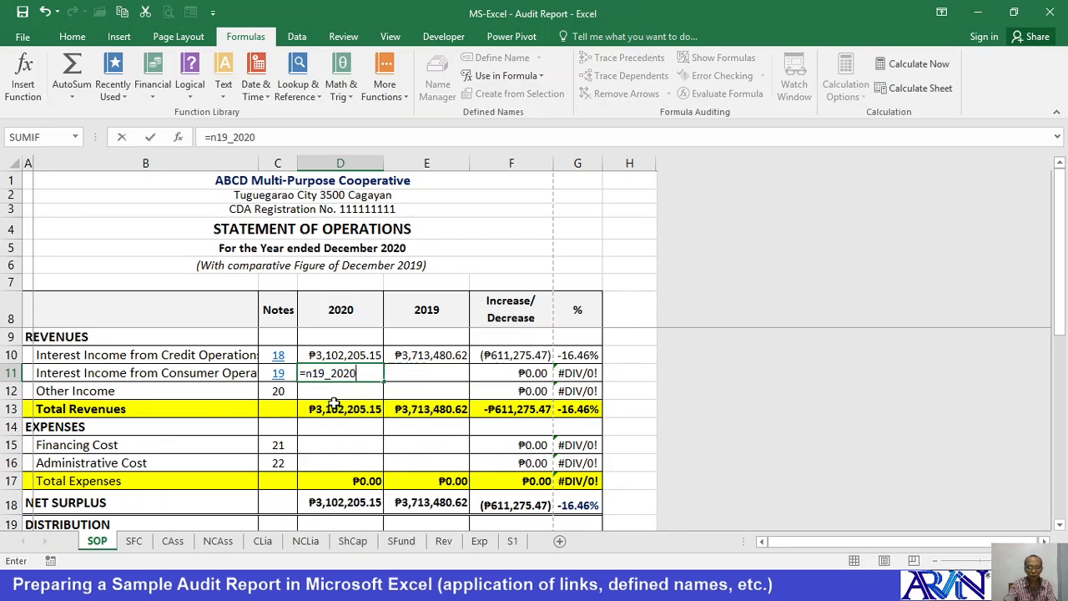
left_click(401, 374)
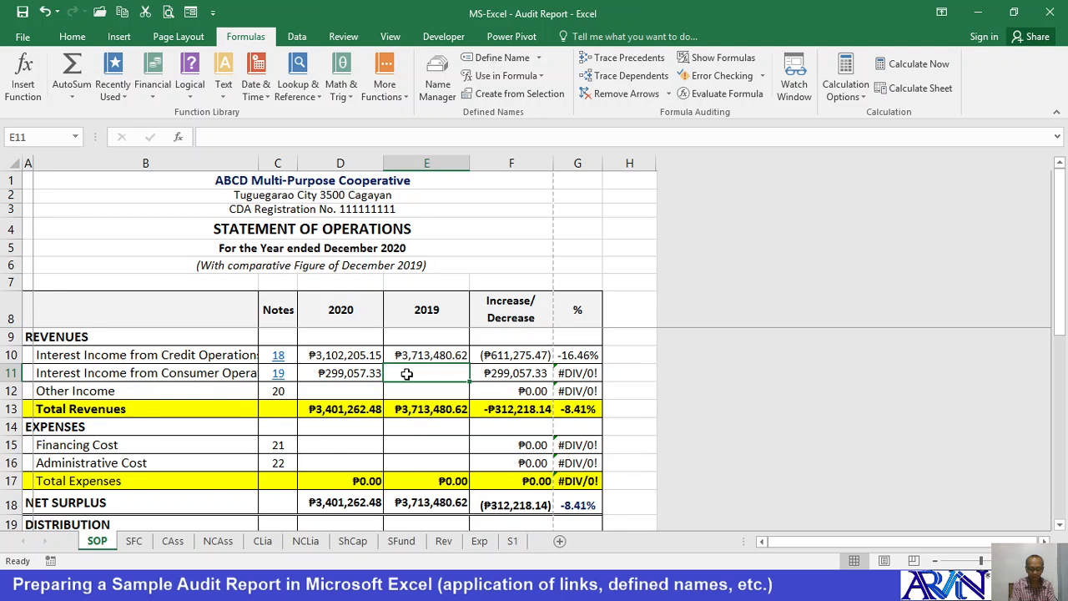
type("=n")
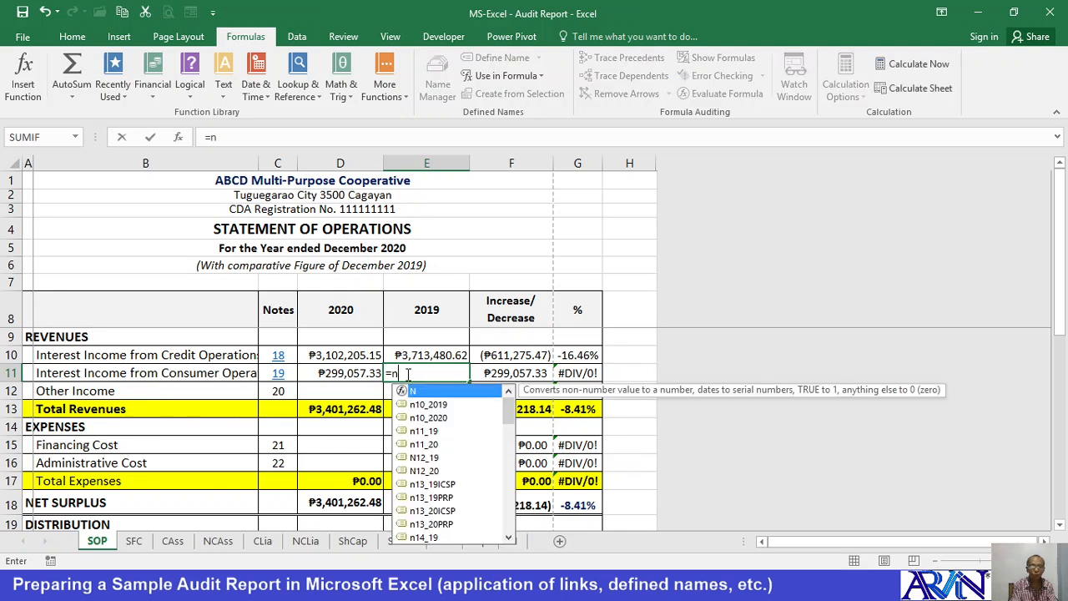
type("19")
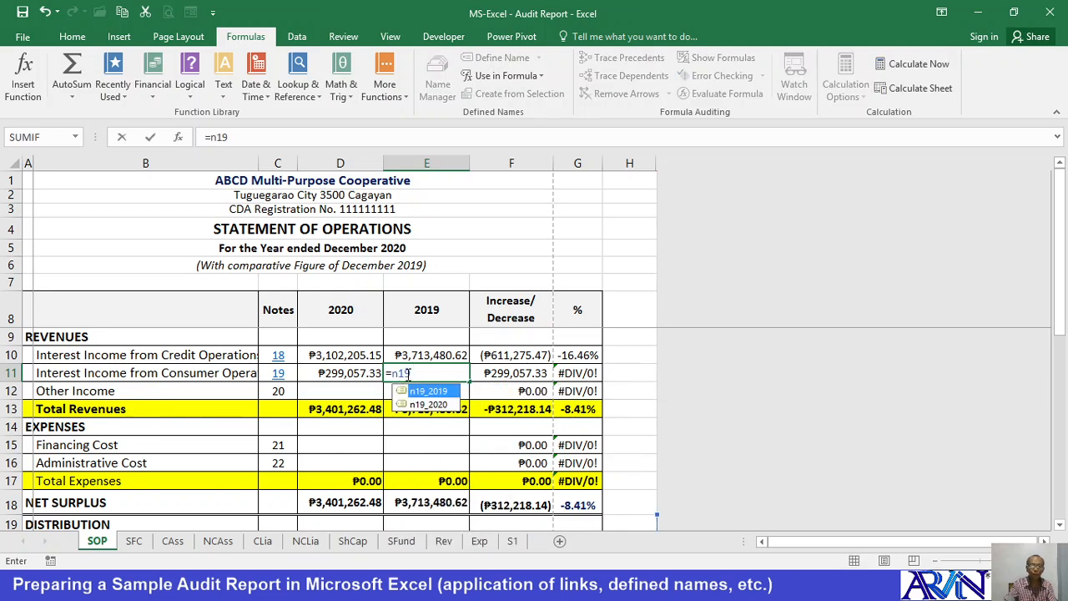
double_click(416, 392)
key("Return")
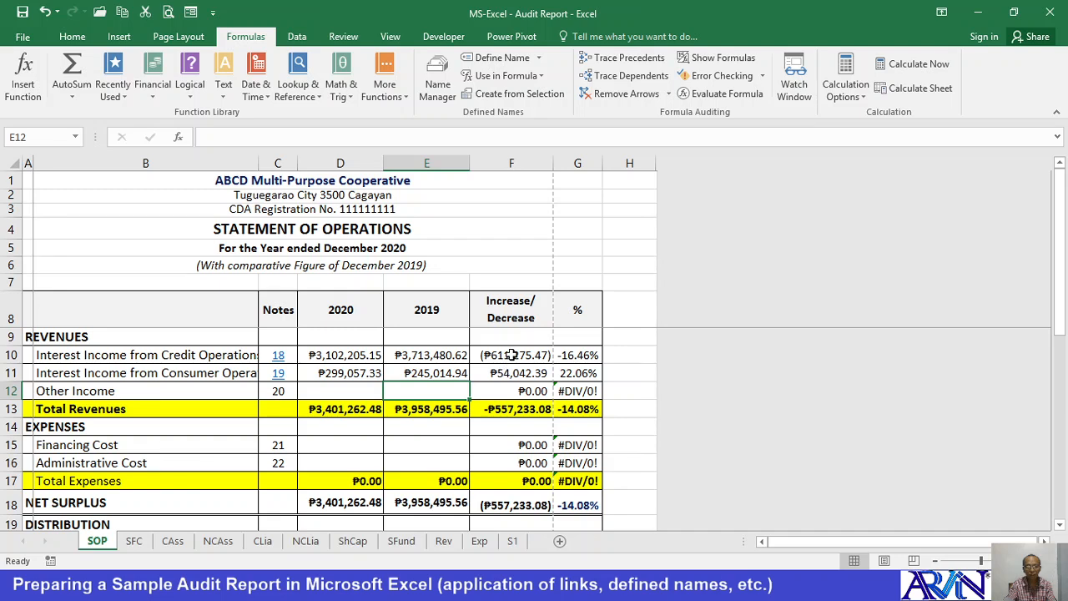
Wrap the percentage formula of Interest Income from Credit Operations in an IF function, making it =IF(F10<0, "", F10/E10 * 100%)
left_click(575, 392)
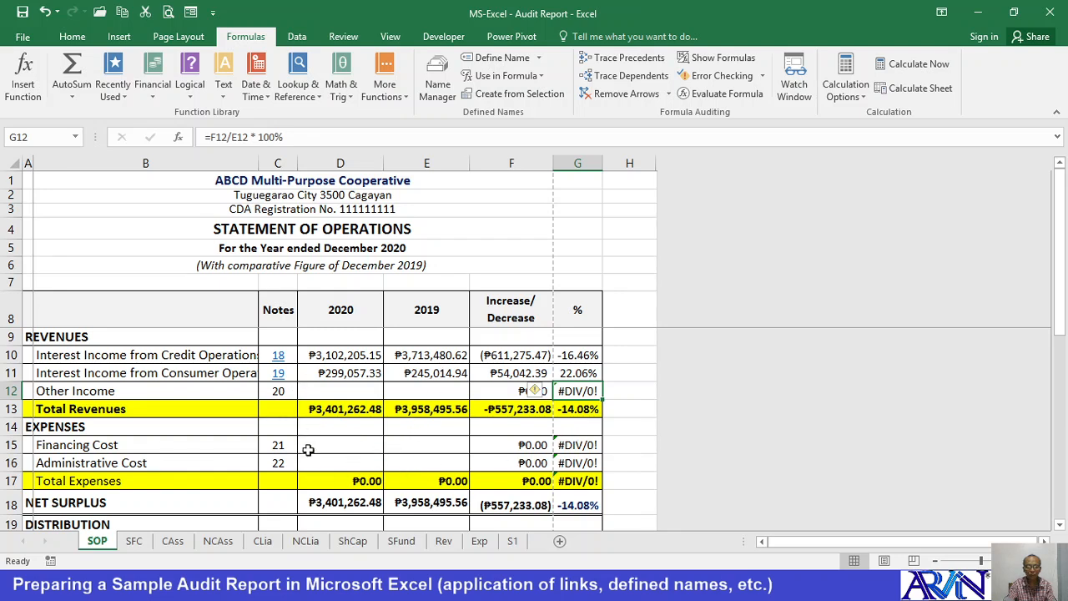
left_click(572, 358)
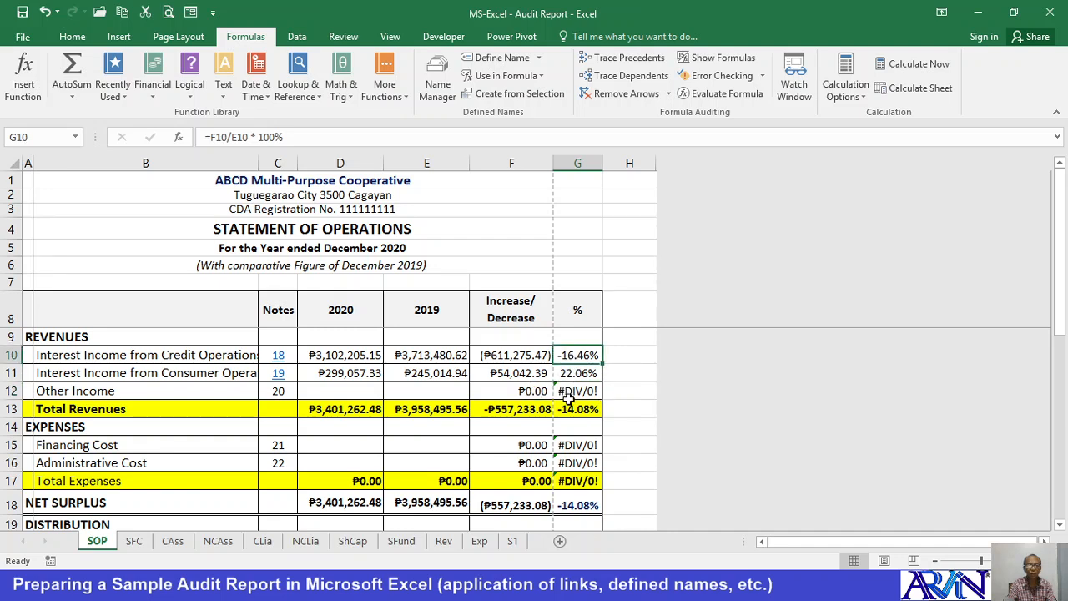
left_click(210, 137)
type("I")
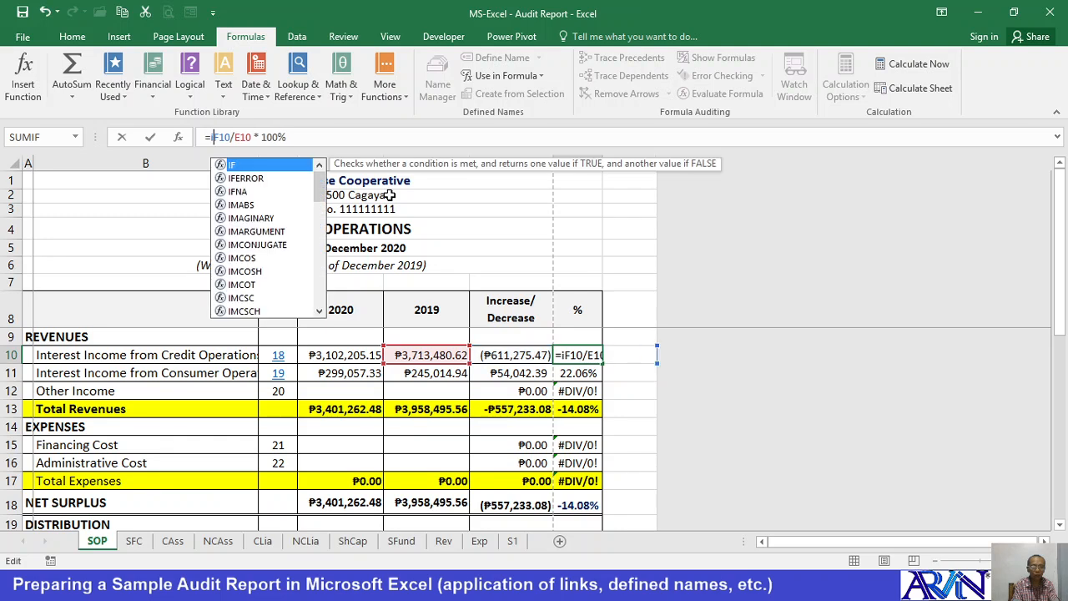
type("f(")
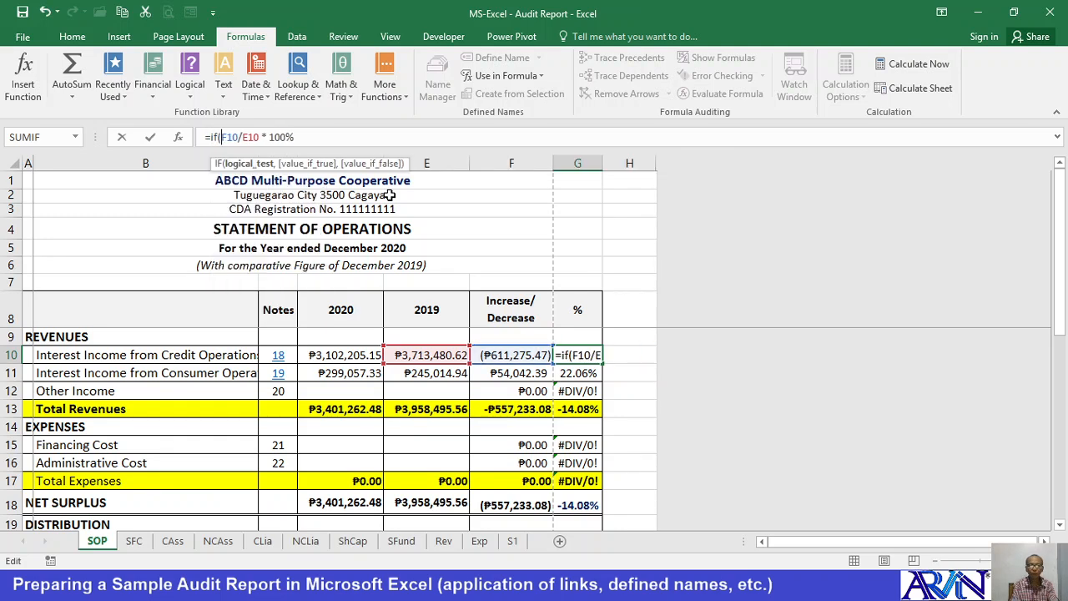
type("f")
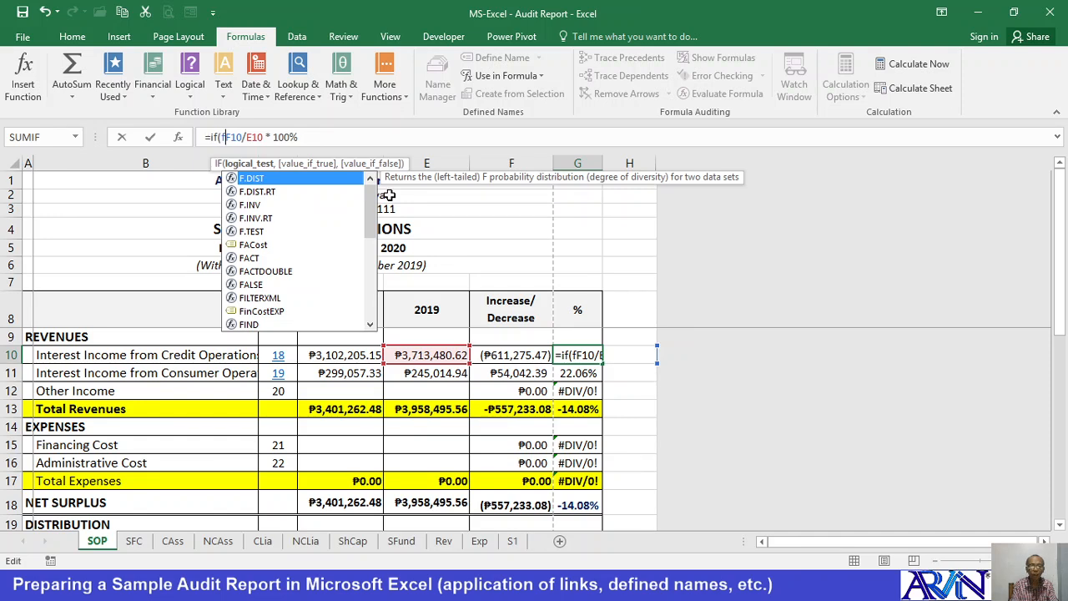
key("BackSpace")
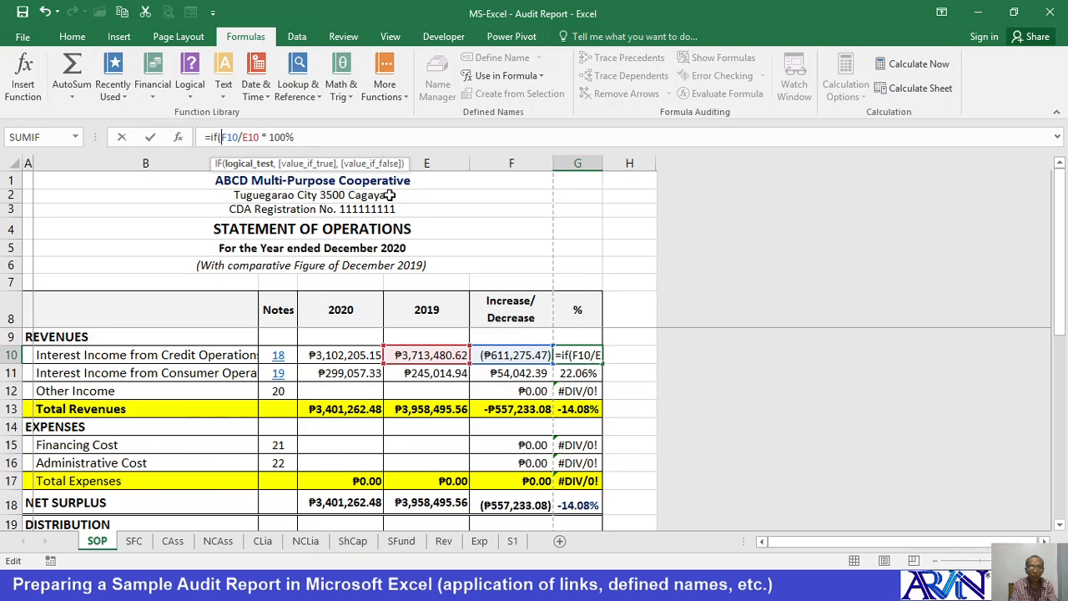
type("f10")
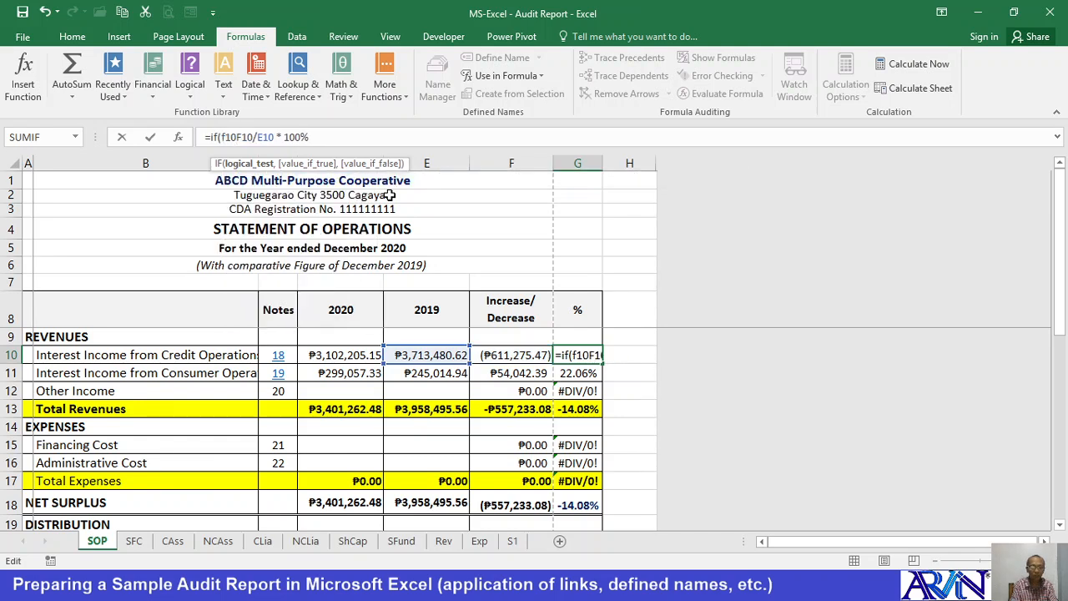
type("<0")
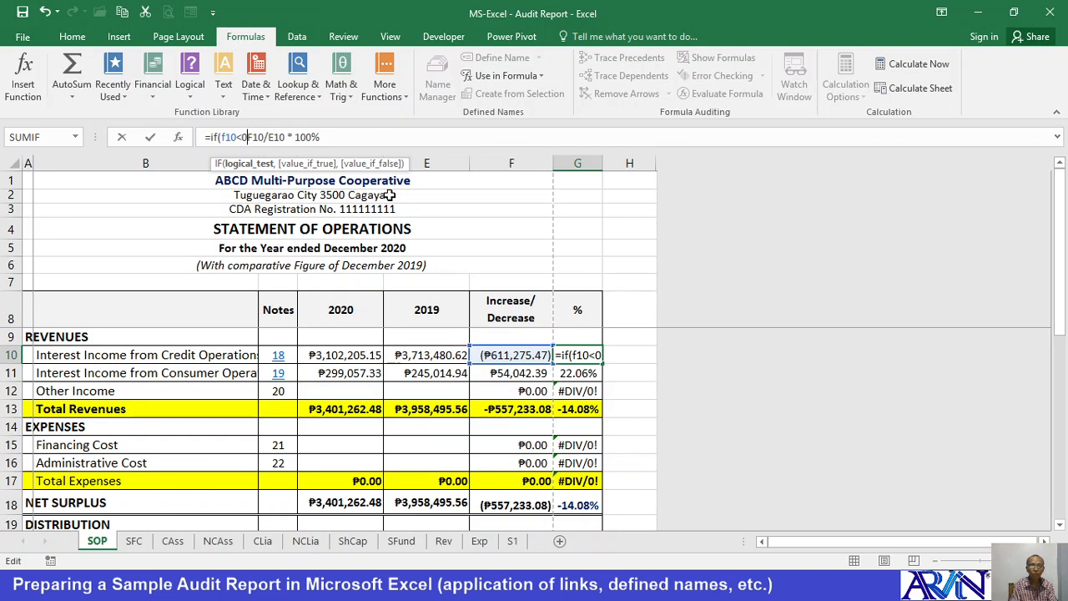
type(", \"\"")
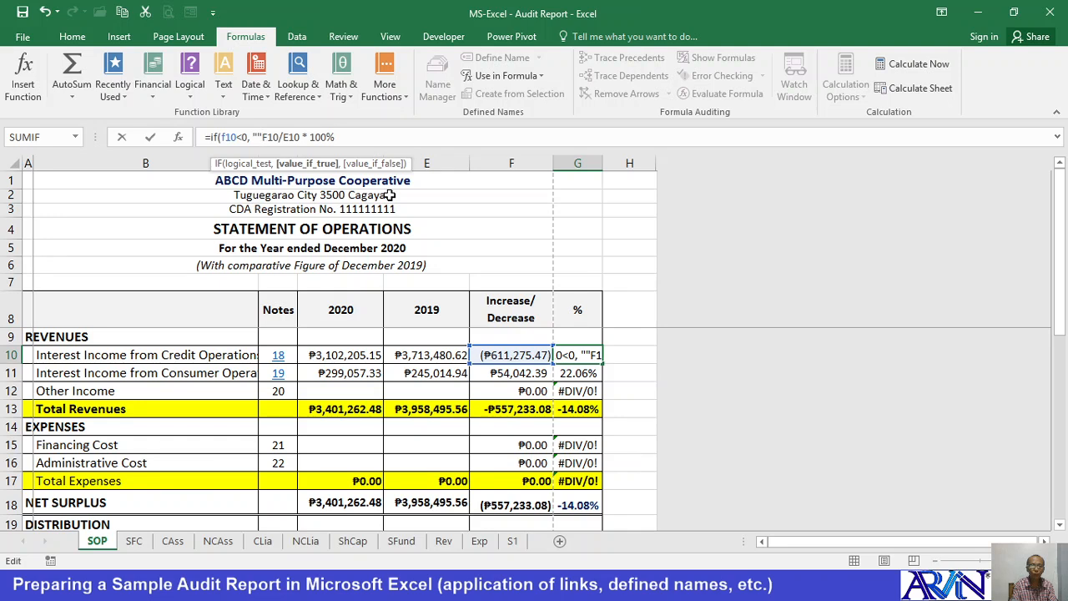
type(",")
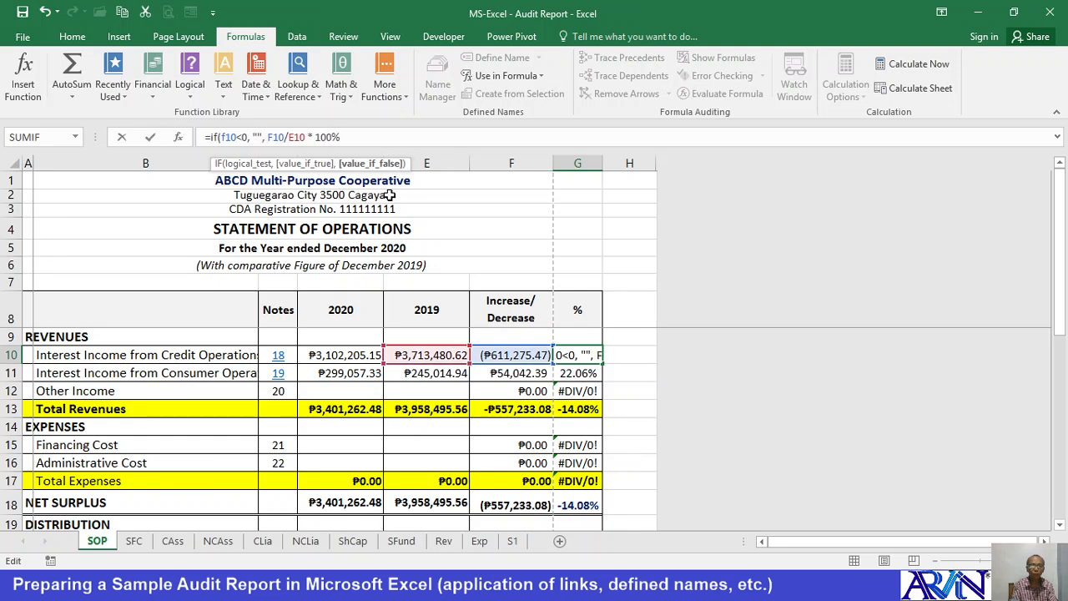
key("End")
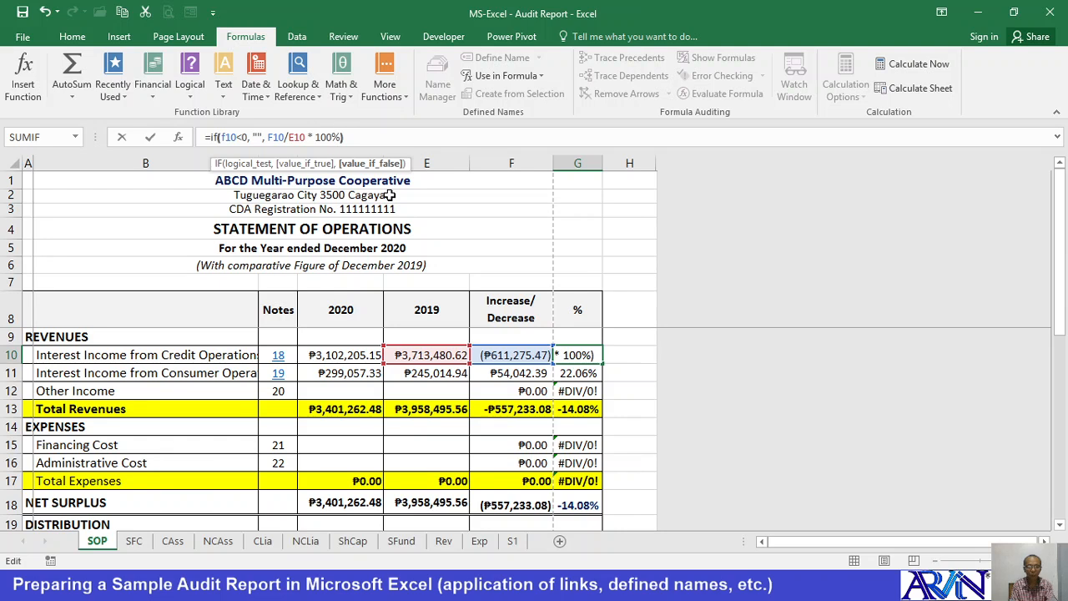
type(")")
key("Return")
key("Up")
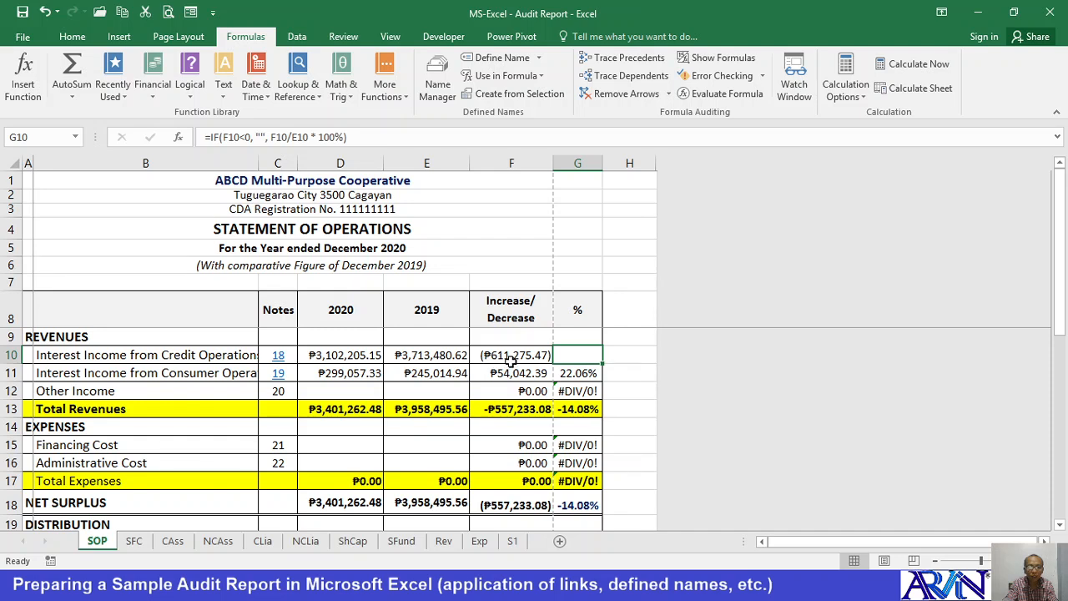
Change the IF condition in the Credit Operations percentage formula to D10<""
left_click(242, 137)
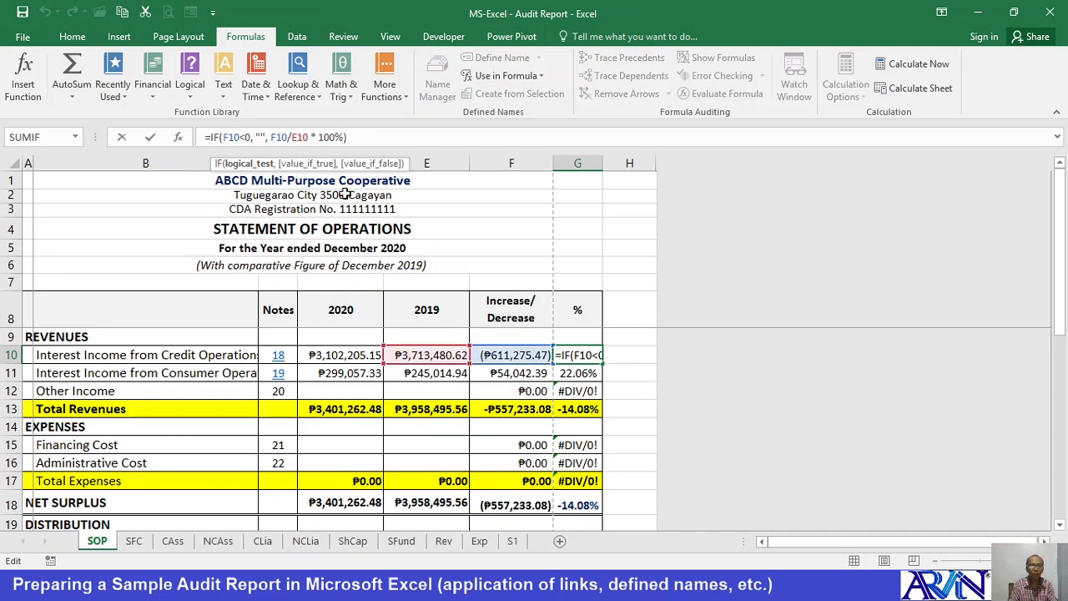
key("BackSpace")
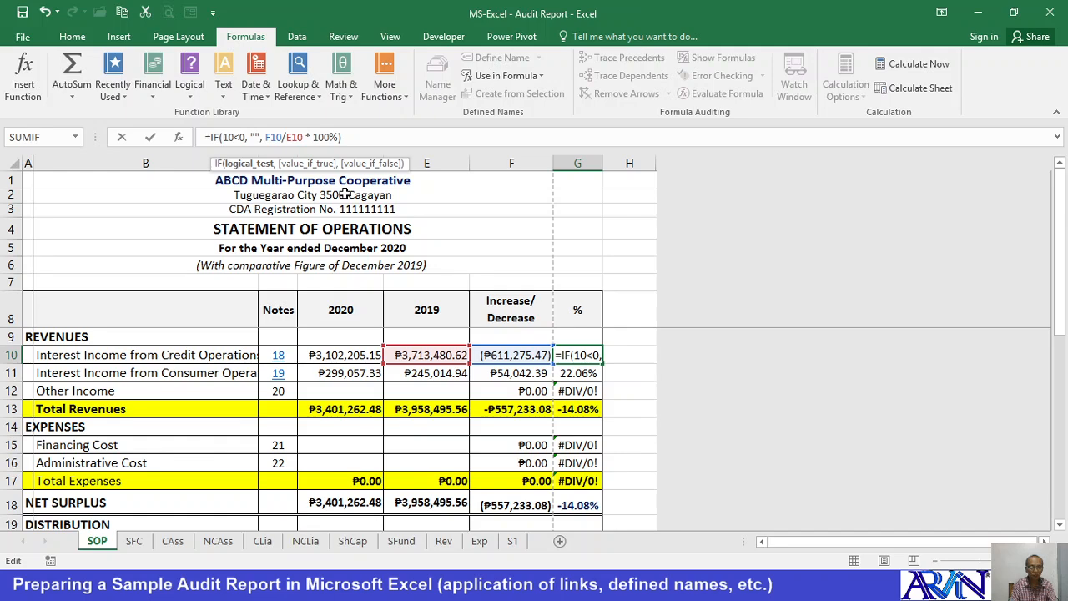
type("f")
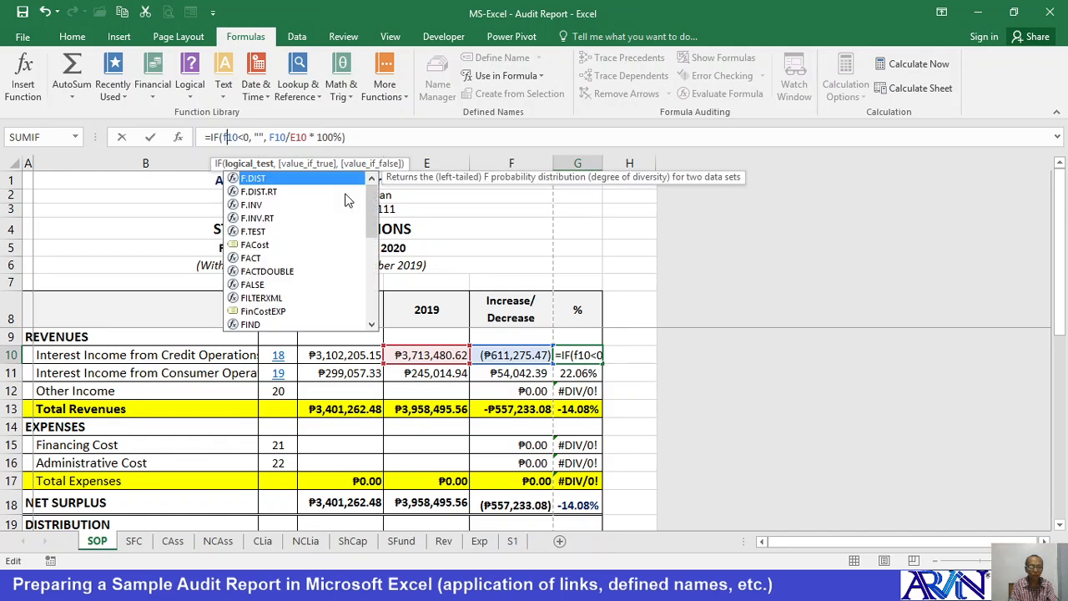
key("BackSpace")
type("d")
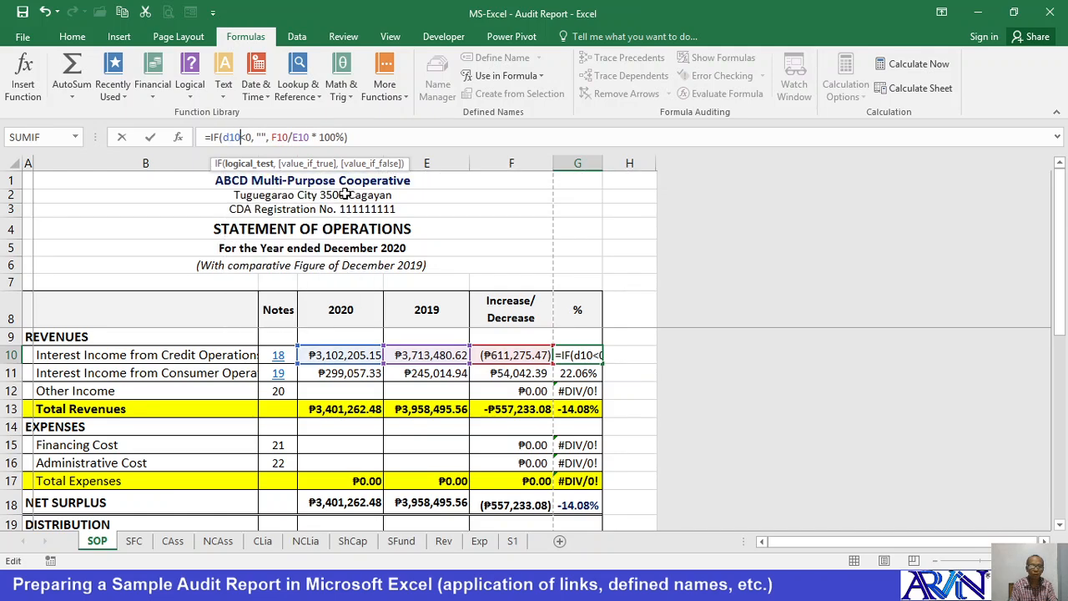
key("Delete")
type("\"\"")
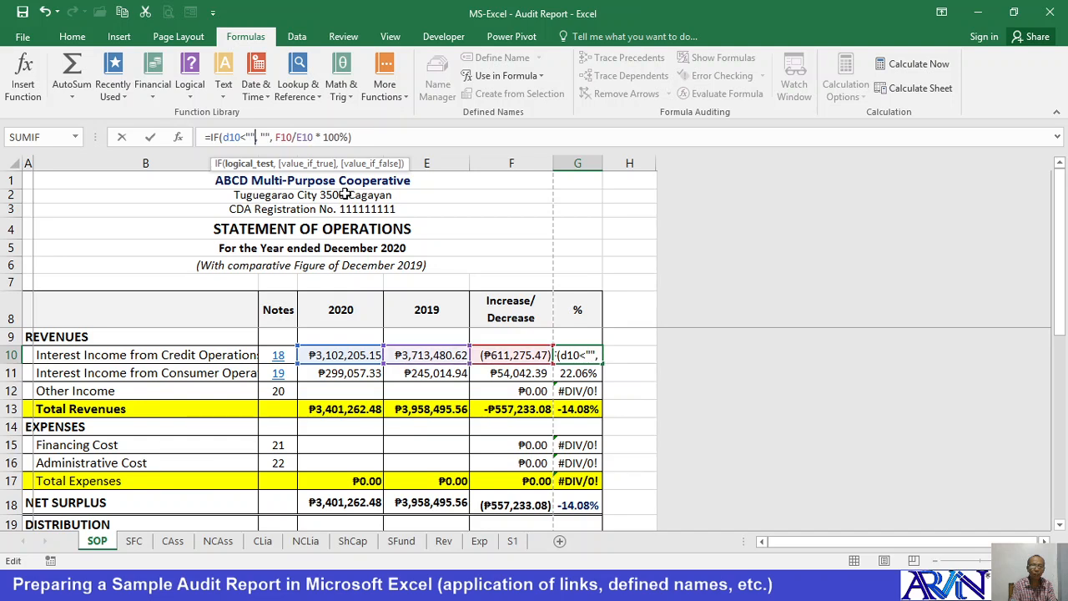
key("Return")
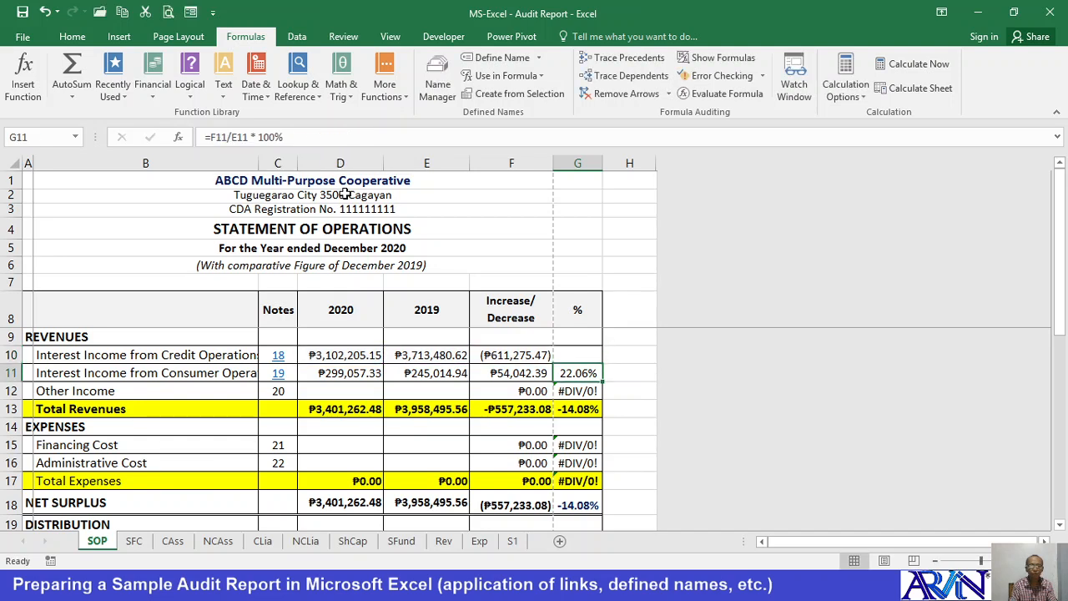
key("Up")
Correct the comparison in the Credit Operations percentage formula so that its IF condition is D10=""
left_click(331, 355)
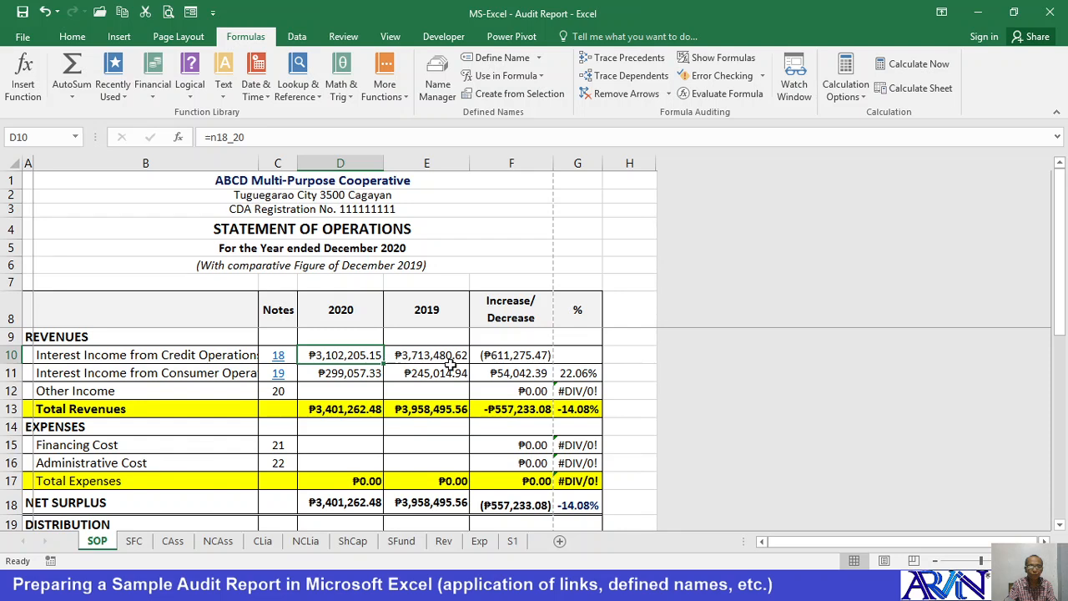
left_click(571, 355)
left_click(354, 355)
left_click(567, 356)
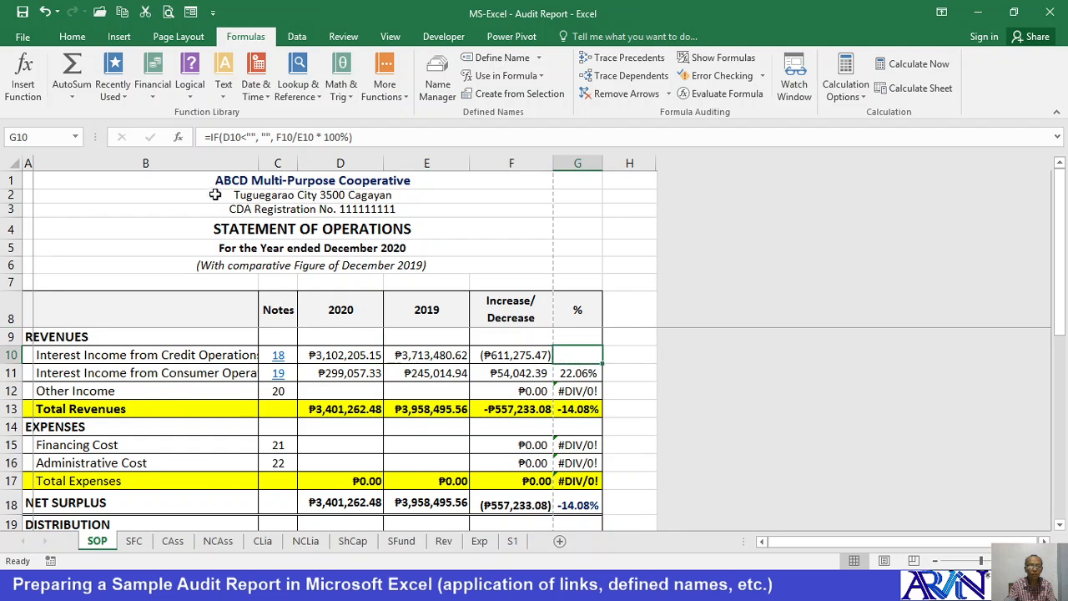
left_click(236, 136)
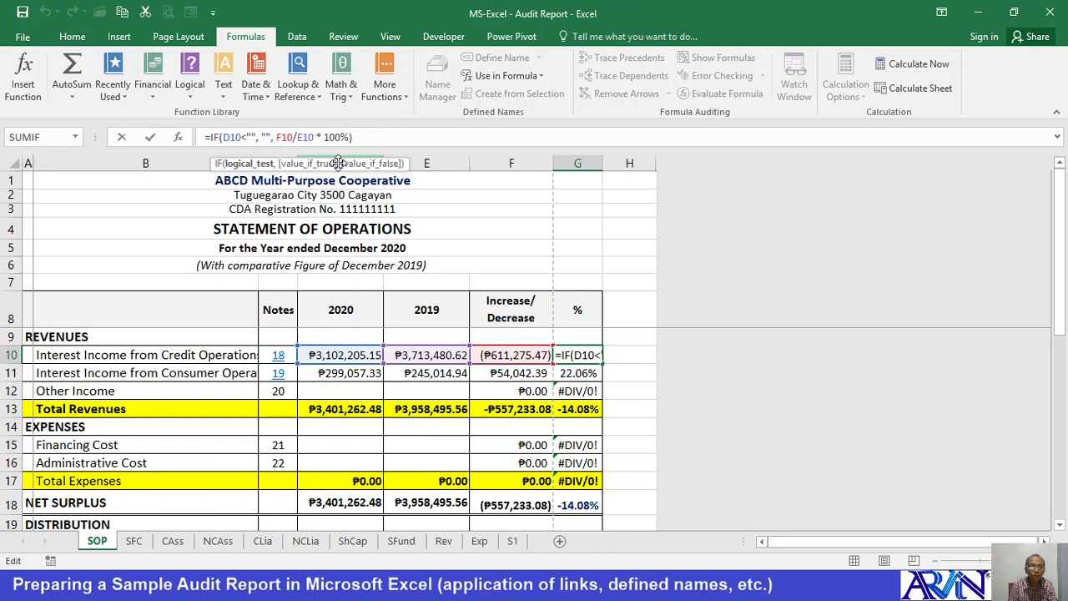
key("Right")
key("Right")
key("Right")
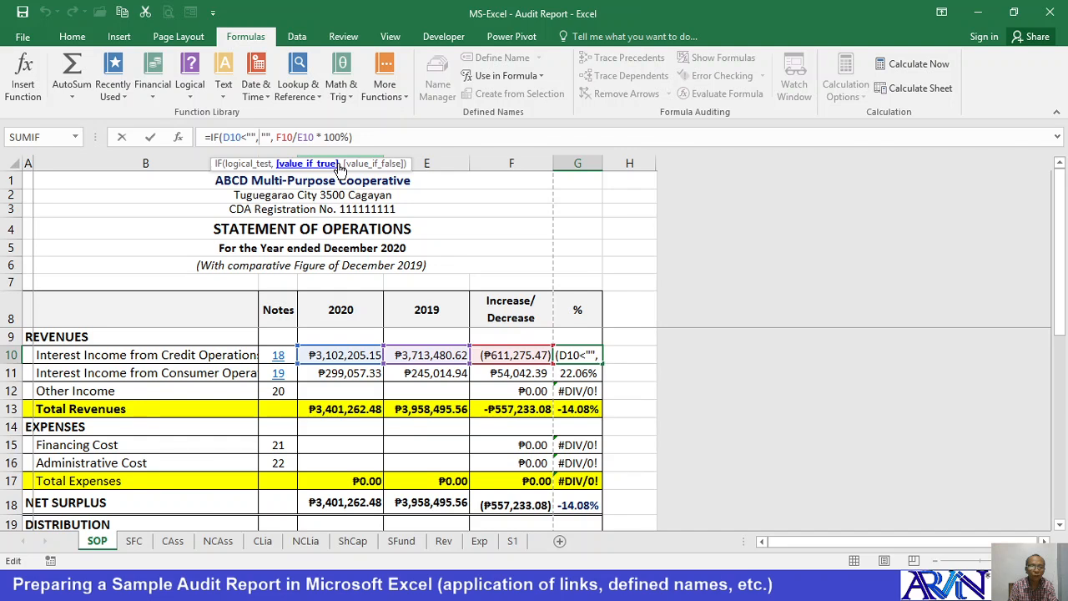
key("Left")
key("BackSpace")
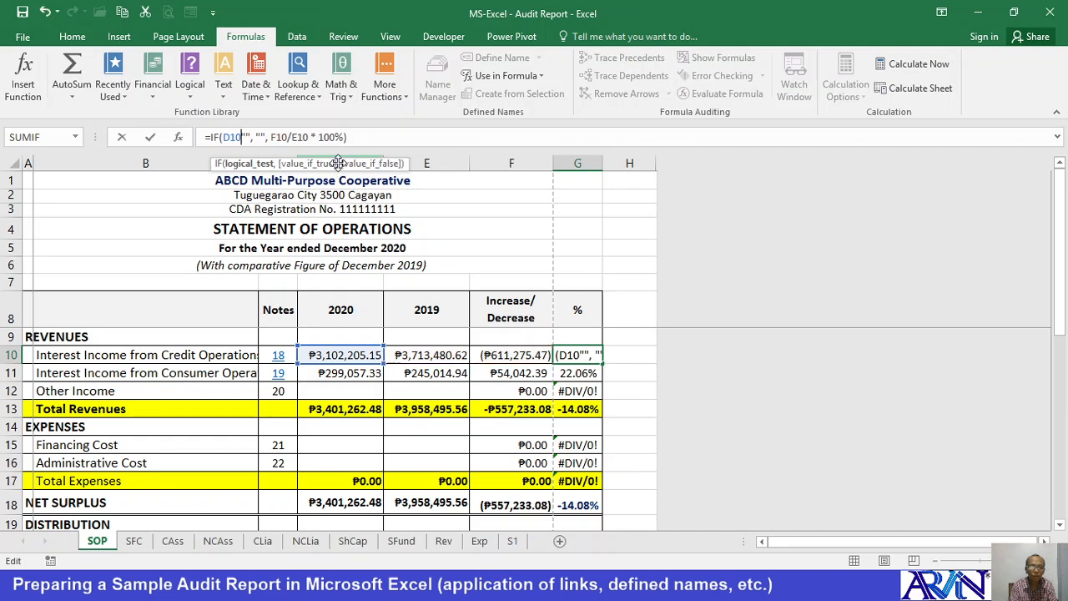
type("=")
key("Return")
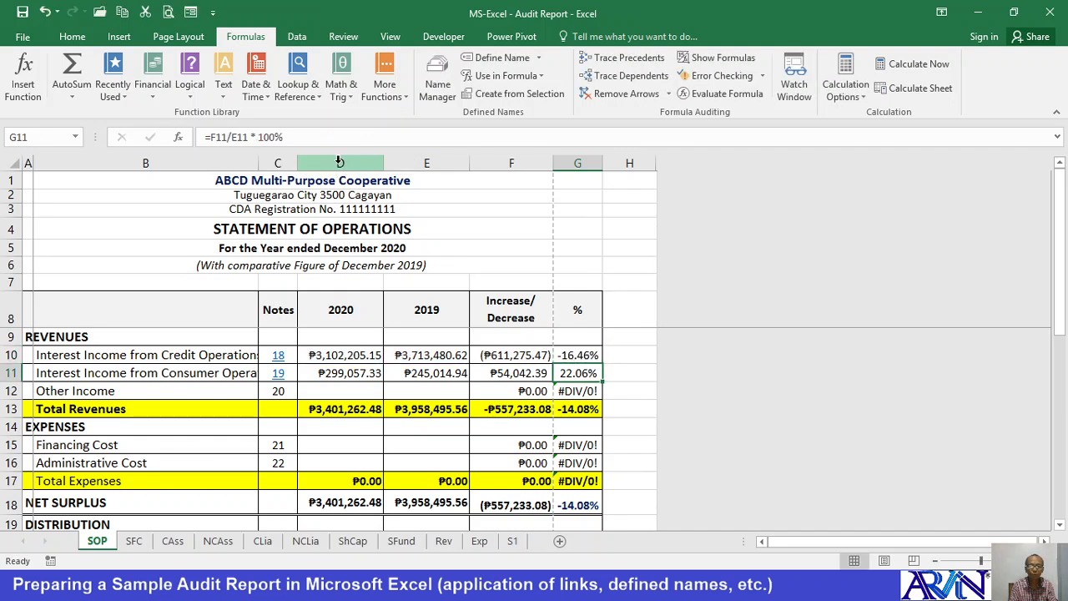
Copy the IF percentage formula of Interest Income from Credit Operations to the Consumer Operations and Other Income rows
key("Up")
key("ctrl+c")
key("Down")
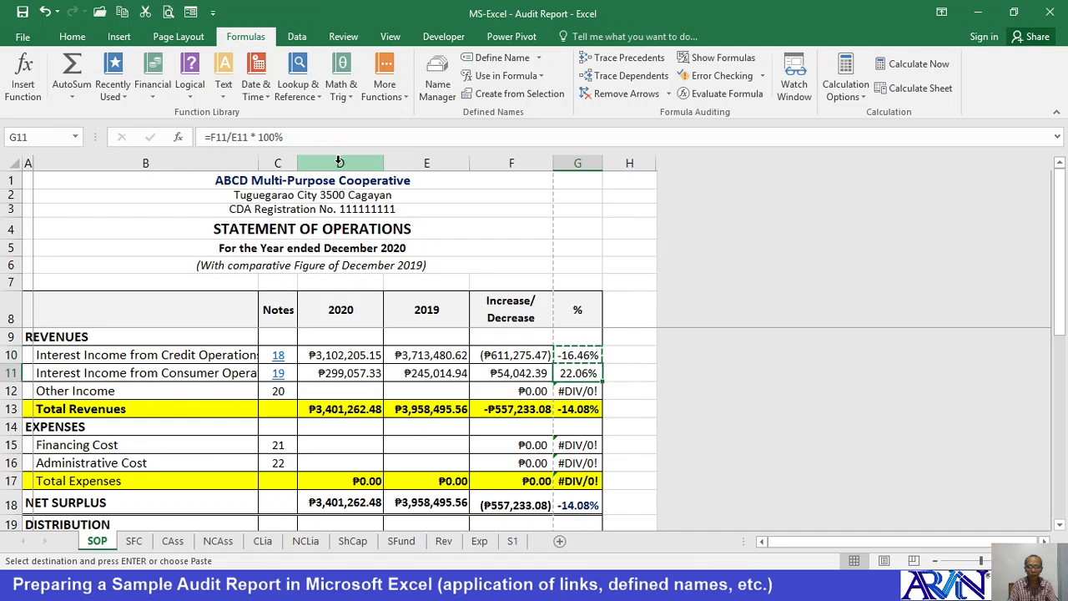
key("shift+Down")
key("ctrl+v")
Paste the copied IF percentage formula into the Financing Cost and Administrative Cost rows
key("Down")
key("Down")
key("Down")
key("Down")
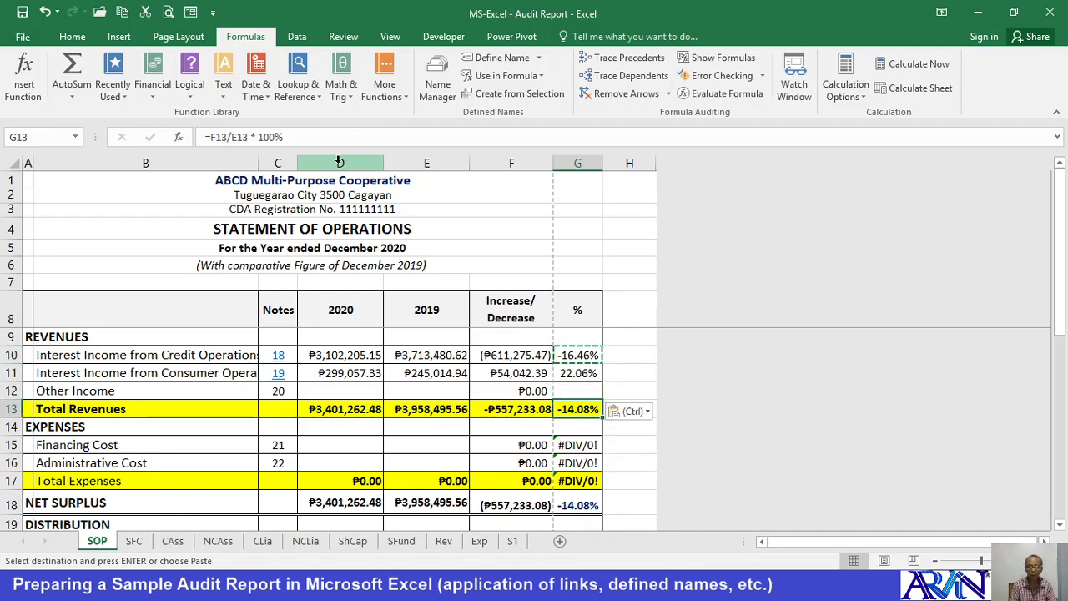
key("shift+Down")
key("ctrl+v")
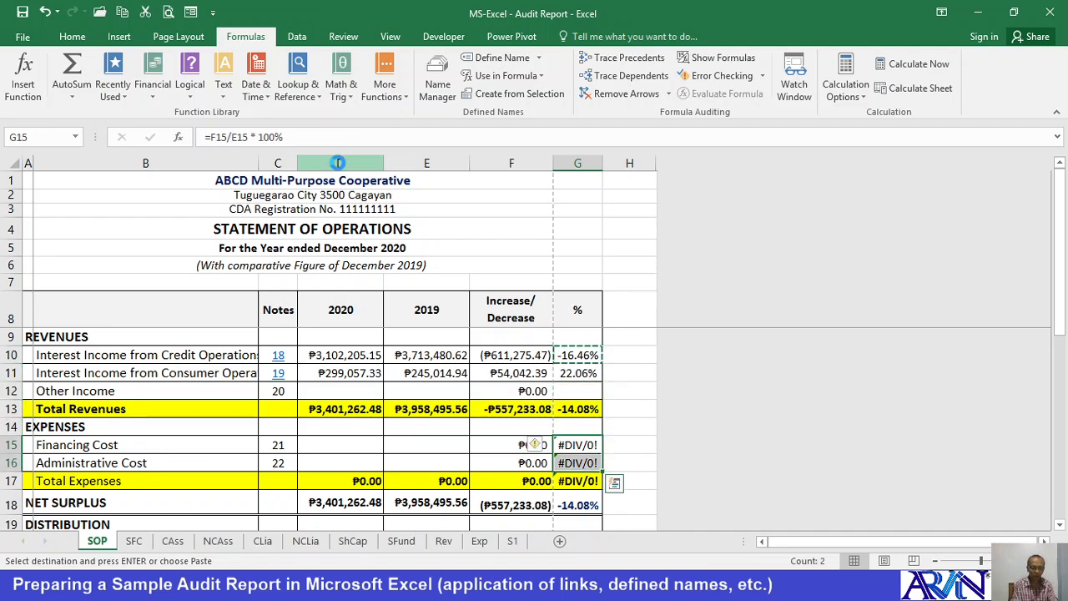
Paste the copied IF percentage formula into the Net Surplus row
key("Down")
key("Down")
key("Down")
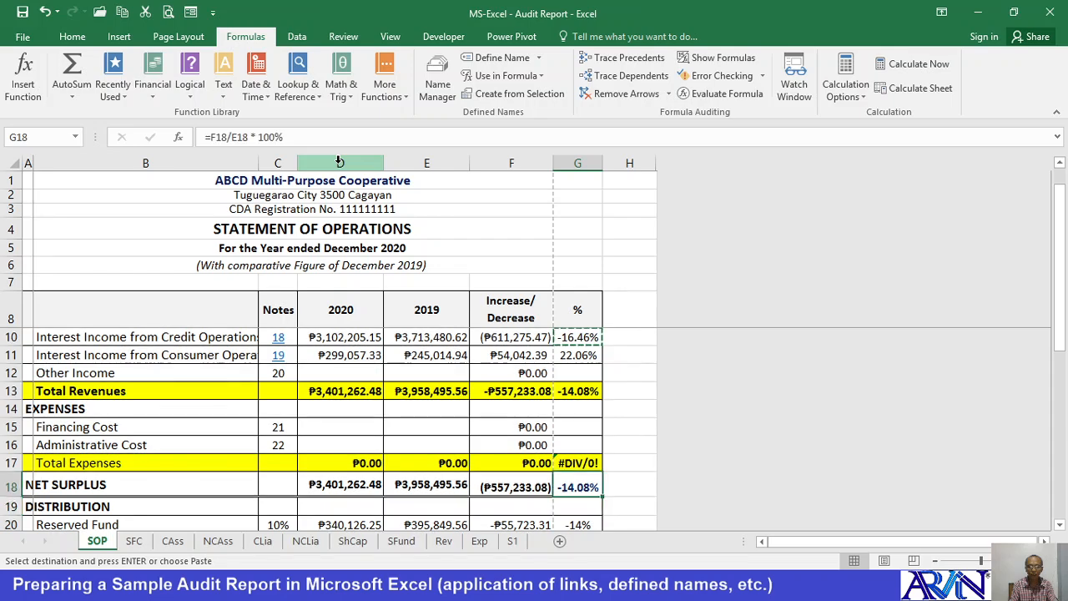
key("ctrl+v")
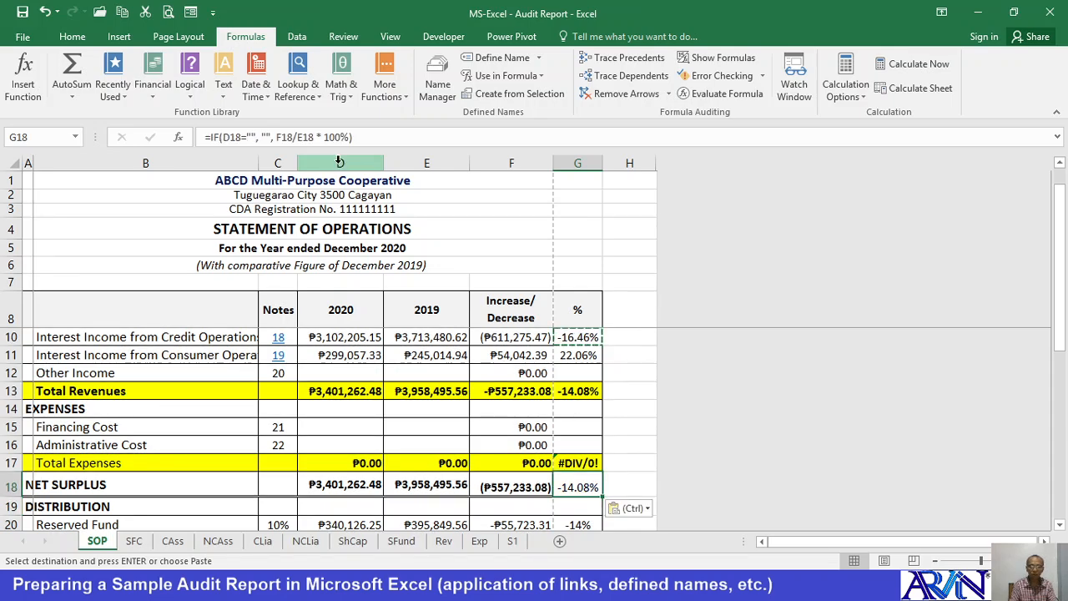
key("Down")
key("Down")
key("shift+Down")
key("shift+Down")
key("shift+Down")
key("shift+Down")
key("shift+Down")
key("shift+Down")
key("shift+Down")
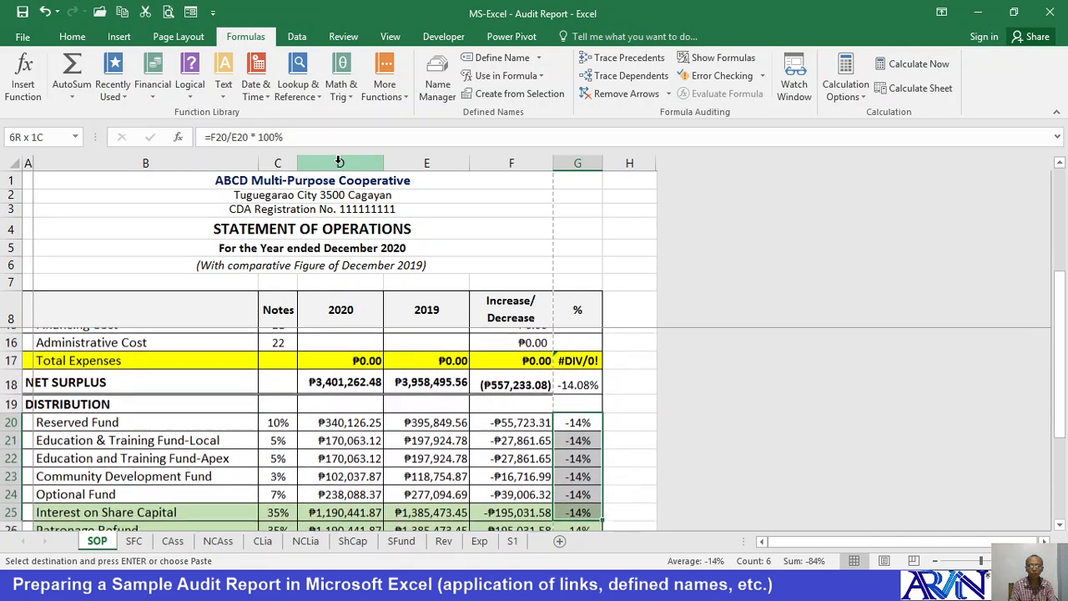
key("Up")
key("Up")
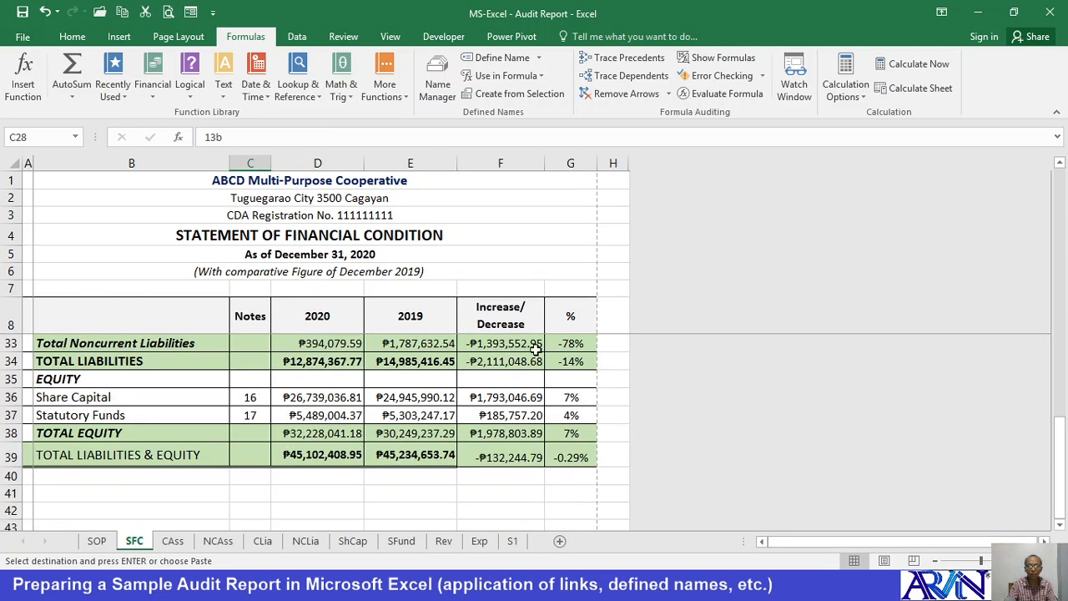
Check the percentage column in the Statement of Financial Condition and return to the Statement of Operations
scroll(500, 367, "up", 8)
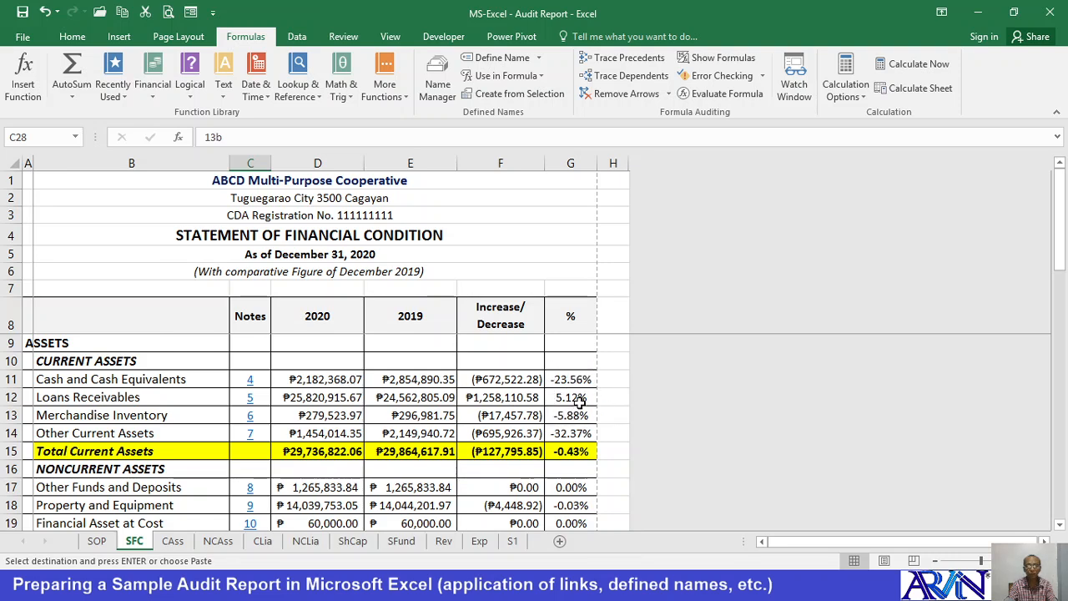
left_click(97, 541)
scroll(547, 408, "up", 6)
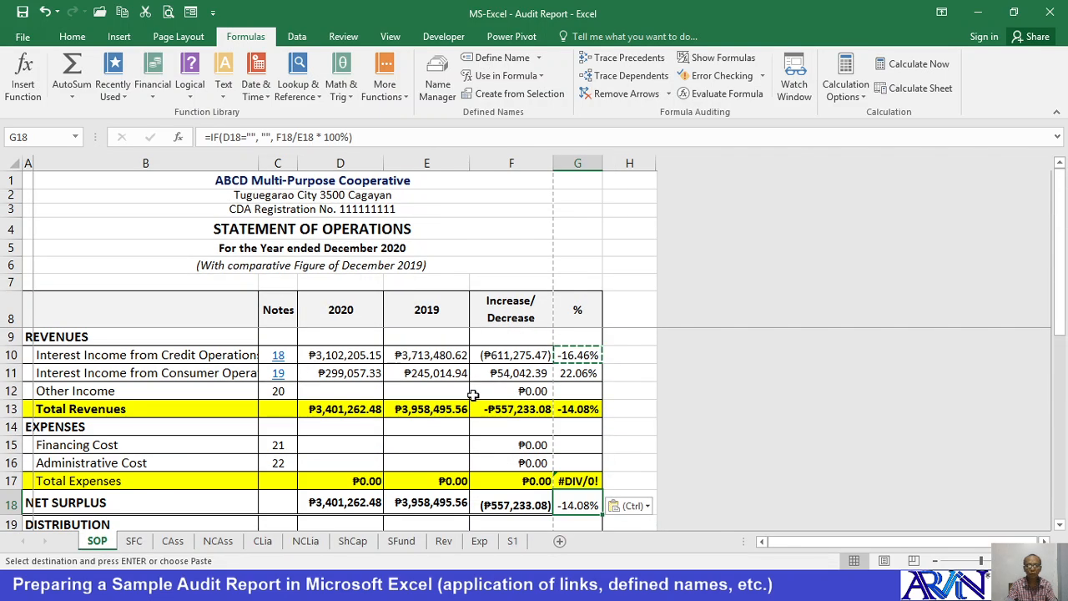
left_click(331, 390)
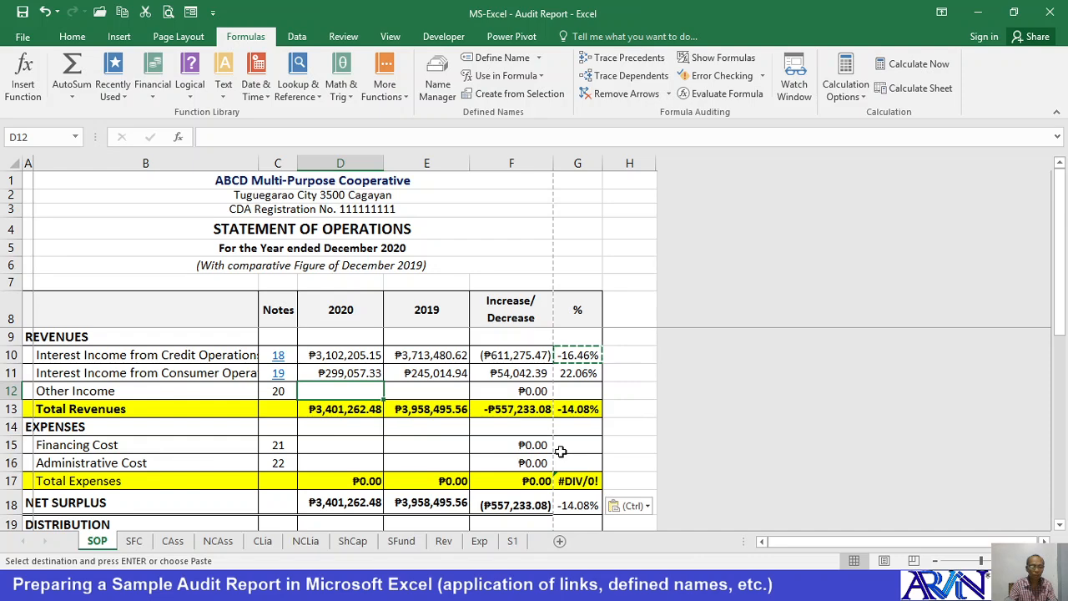
key("Left")
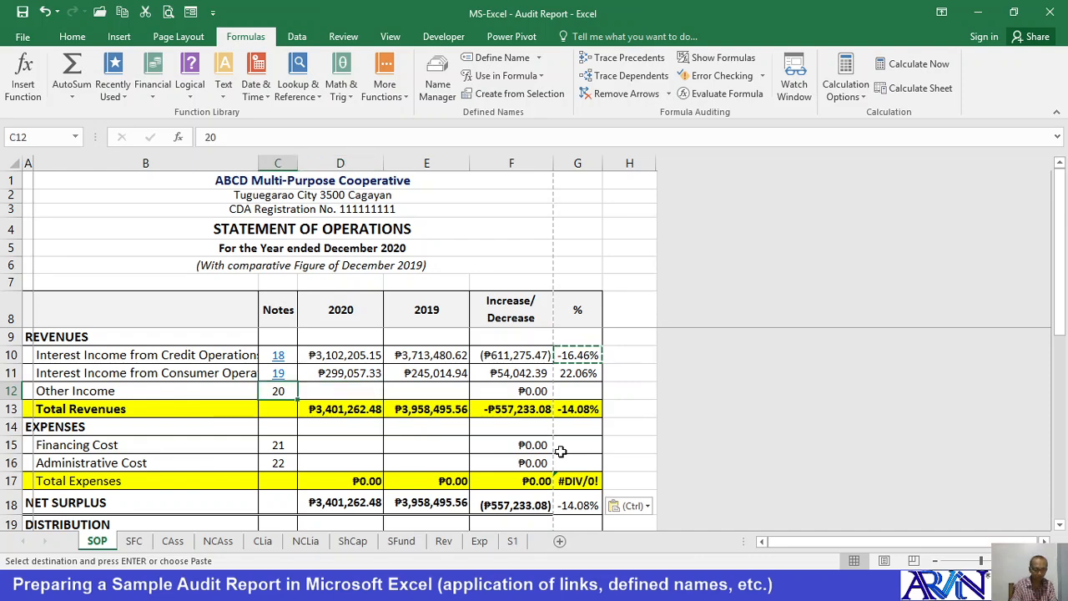
key("ctrl+k")
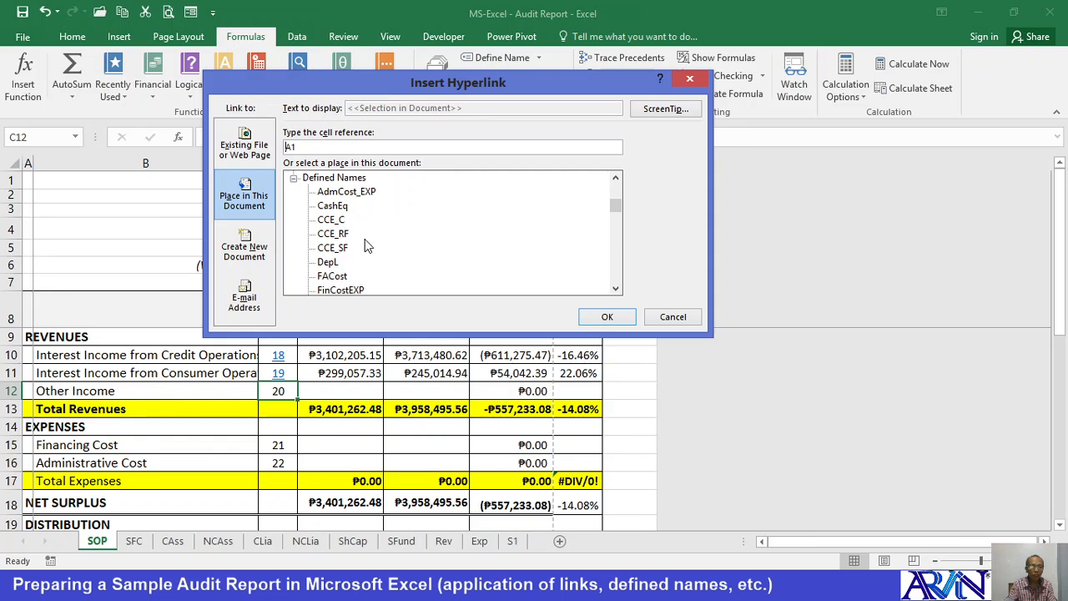
left_click_drag(616, 207, 618, 288)
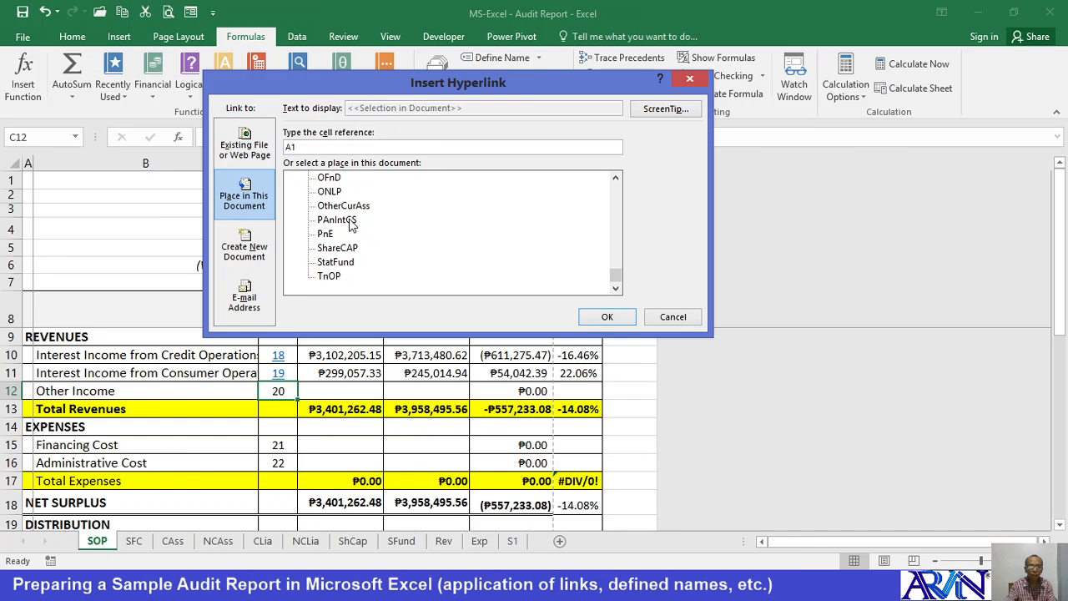
left_click(616, 179)
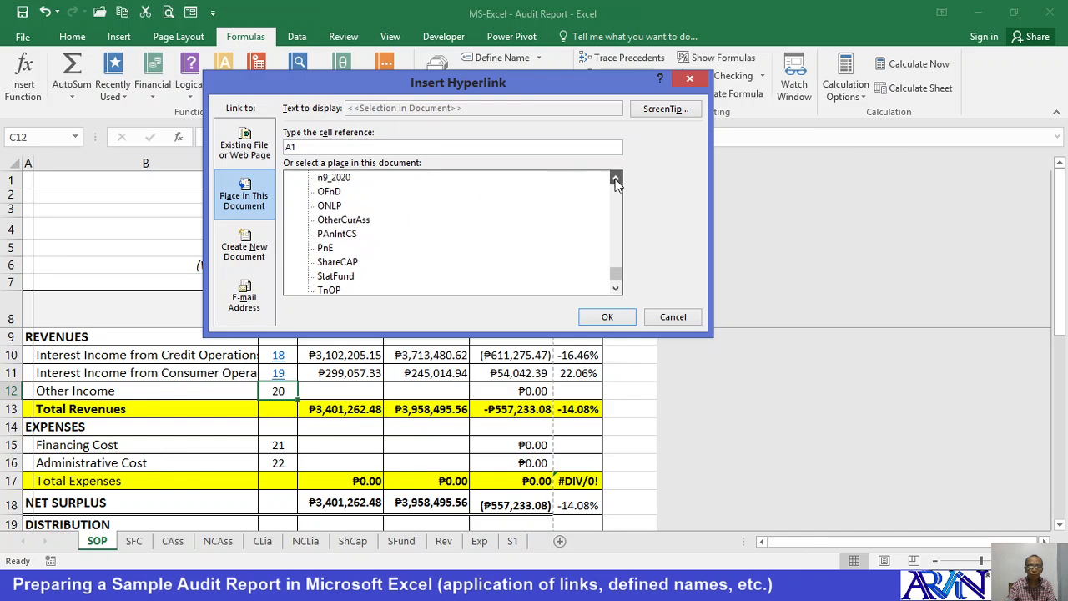
left_click(616, 179)
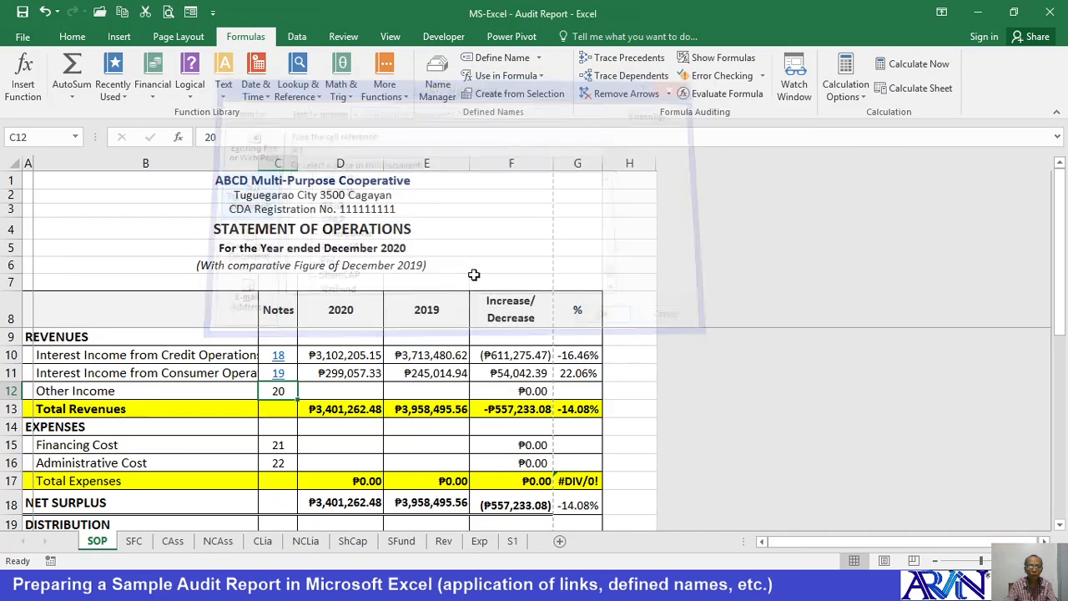
key("Escape")
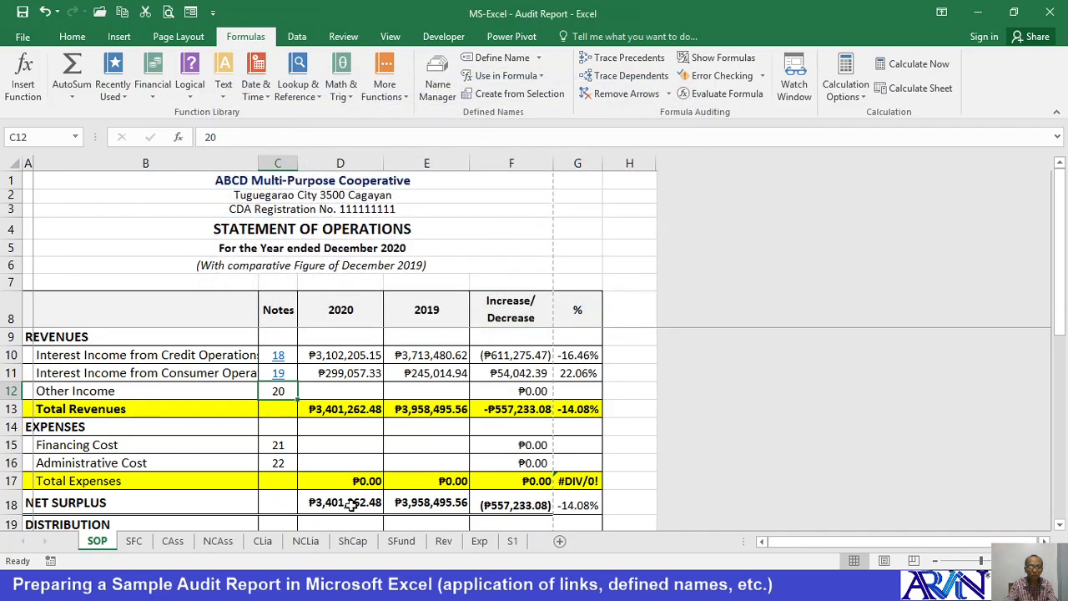
Define the name OthIN for the OTHER INCOME heading on the Rev sheet
left_click(443, 541)
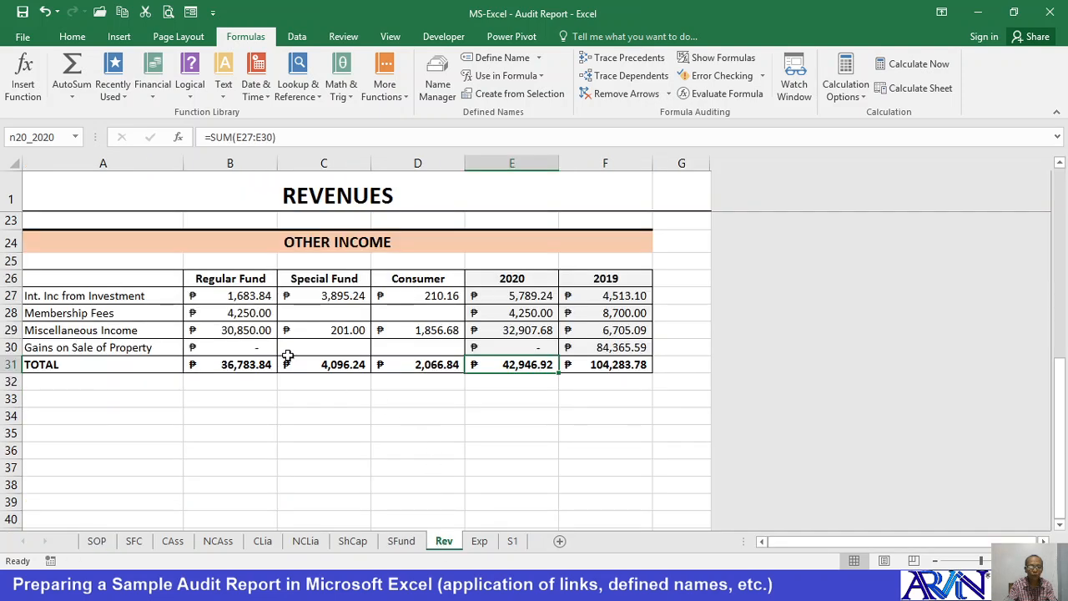
left_click(263, 239)
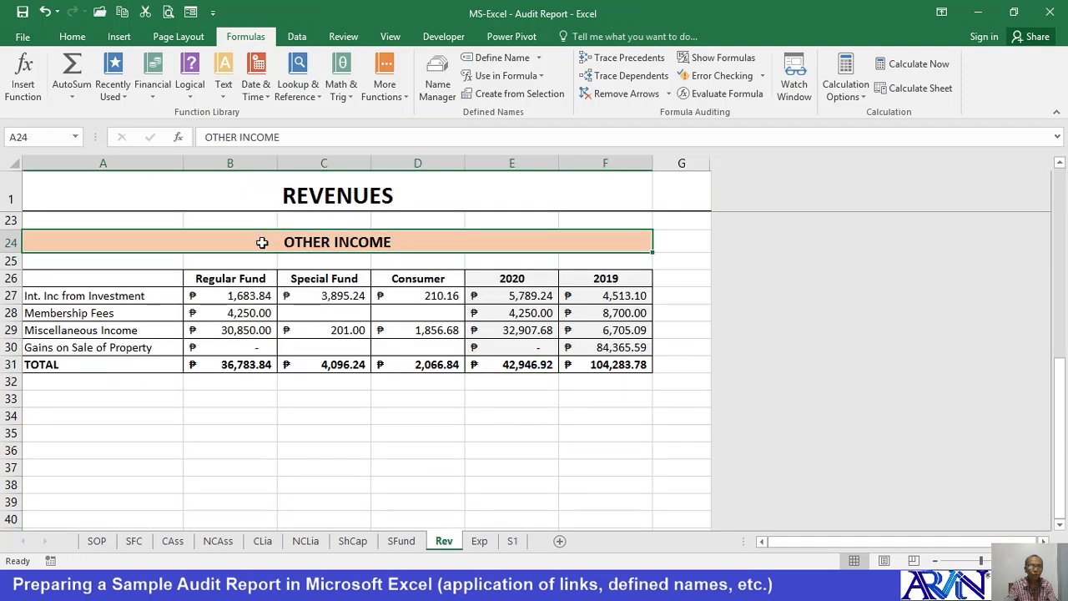
left_click(39, 139)
type("Ot")
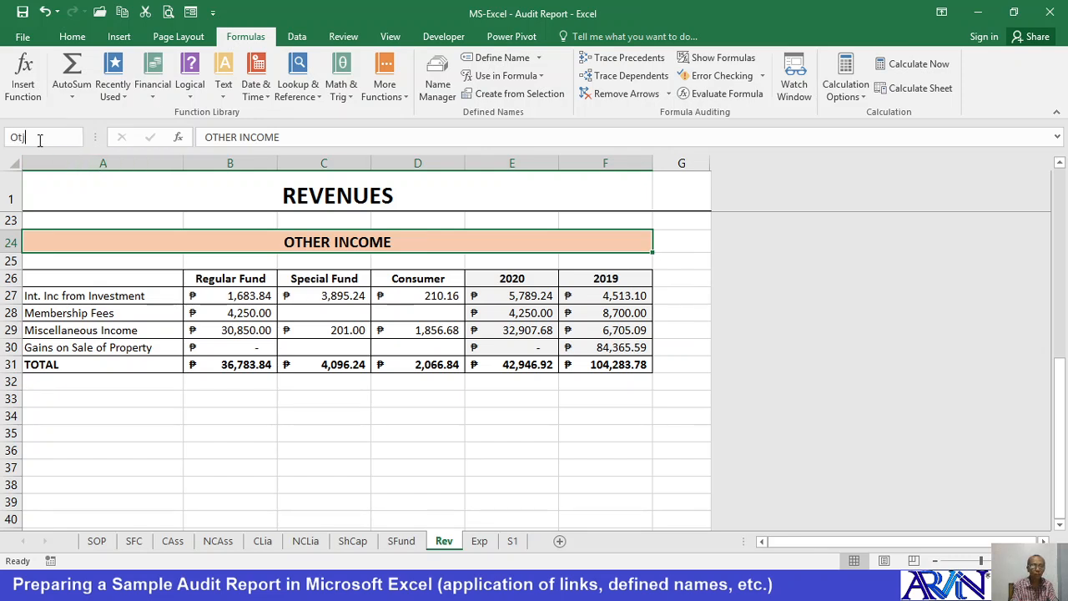
type("hIn")
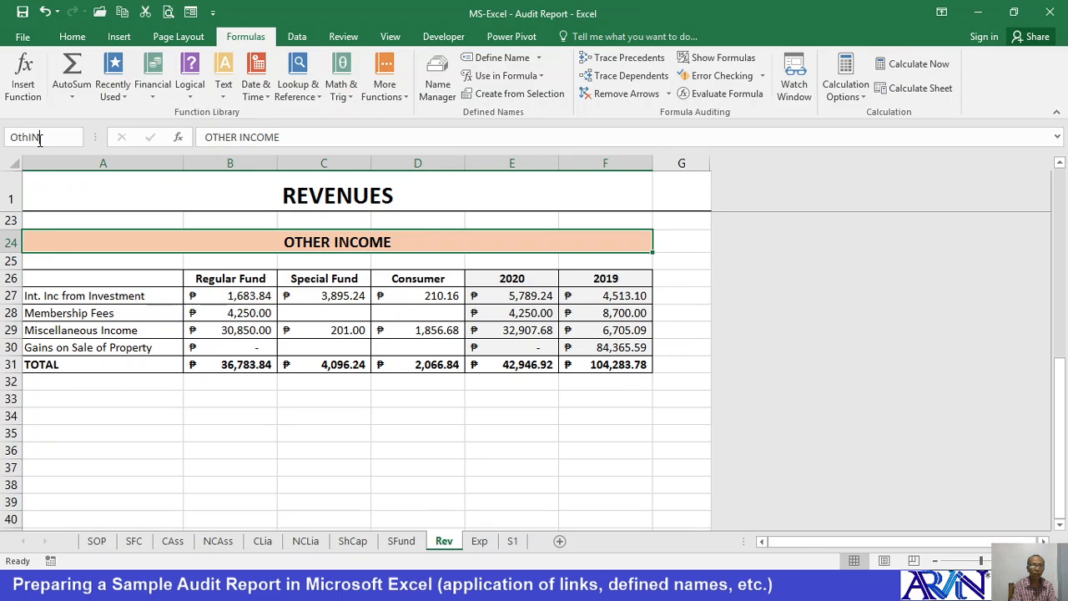
key("Return")
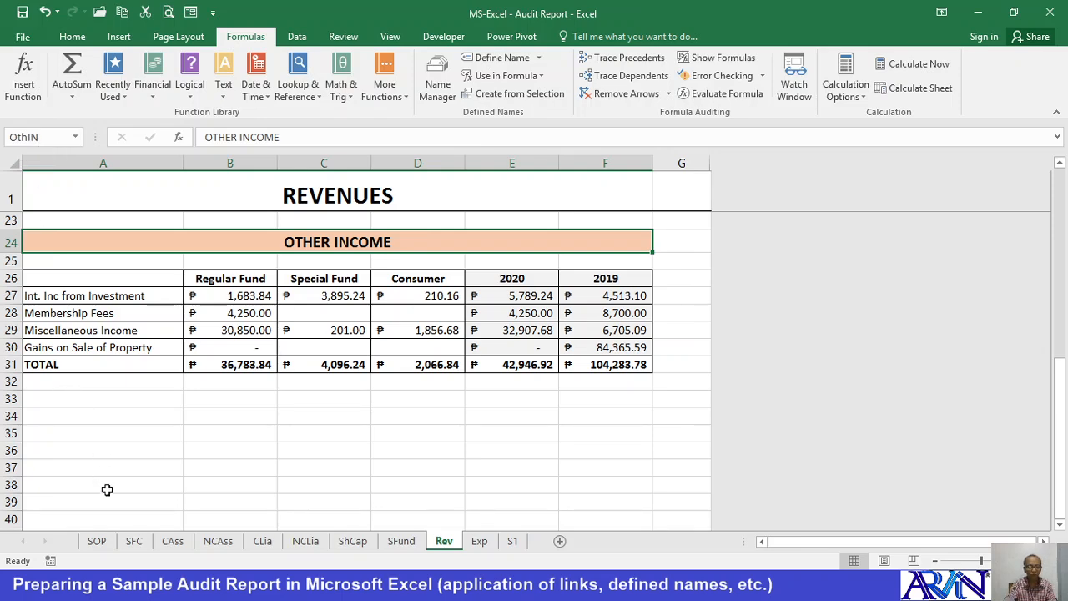
Hyperlink note number 20 of Other Income on the SOP sheet to the defined name OthIN
left_click(102, 545)
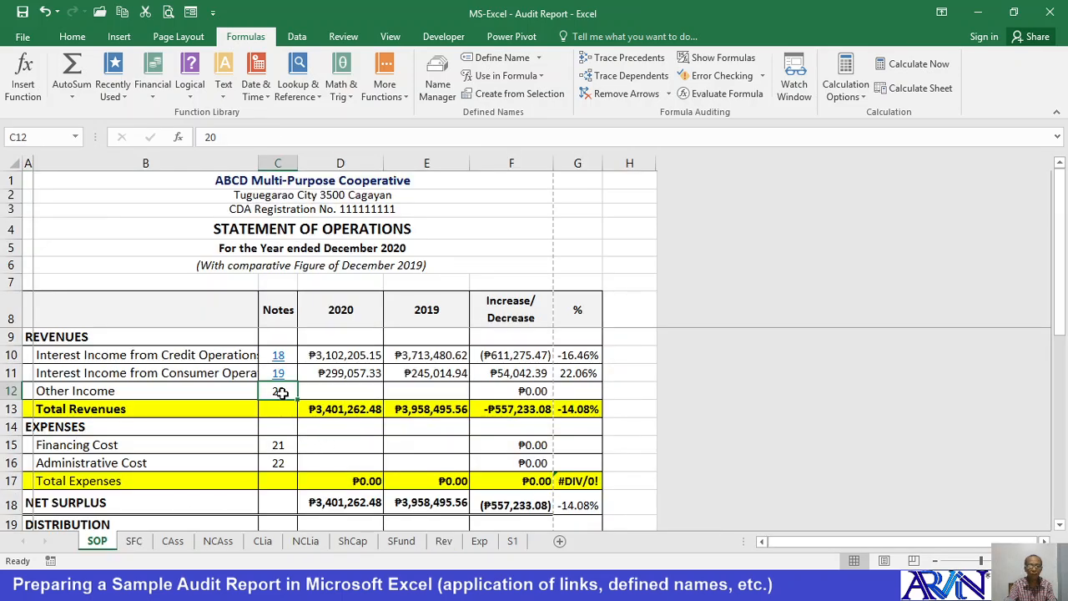
key("ctrl+k")
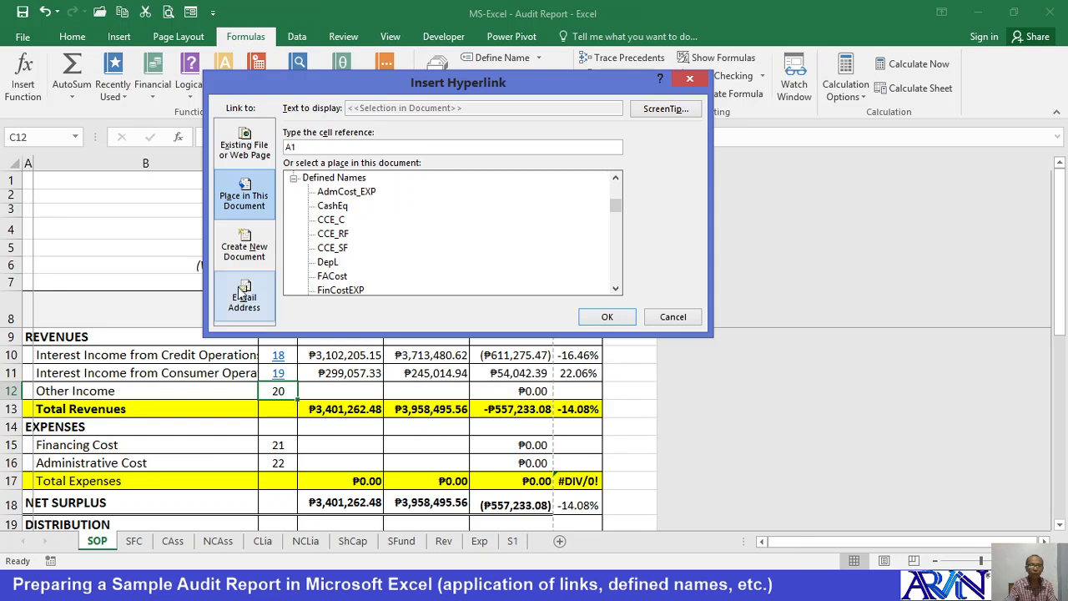
left_click(329, 238)
scroll(353, 242, "down", 5)
scroll(353, 242, "down", 15)
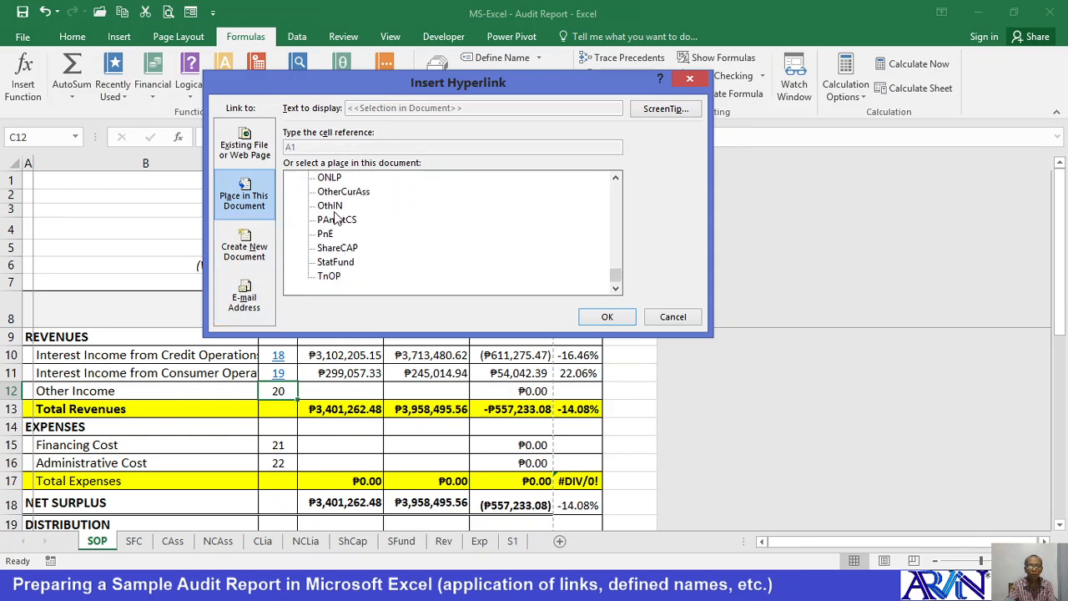
left_click(337, 208)
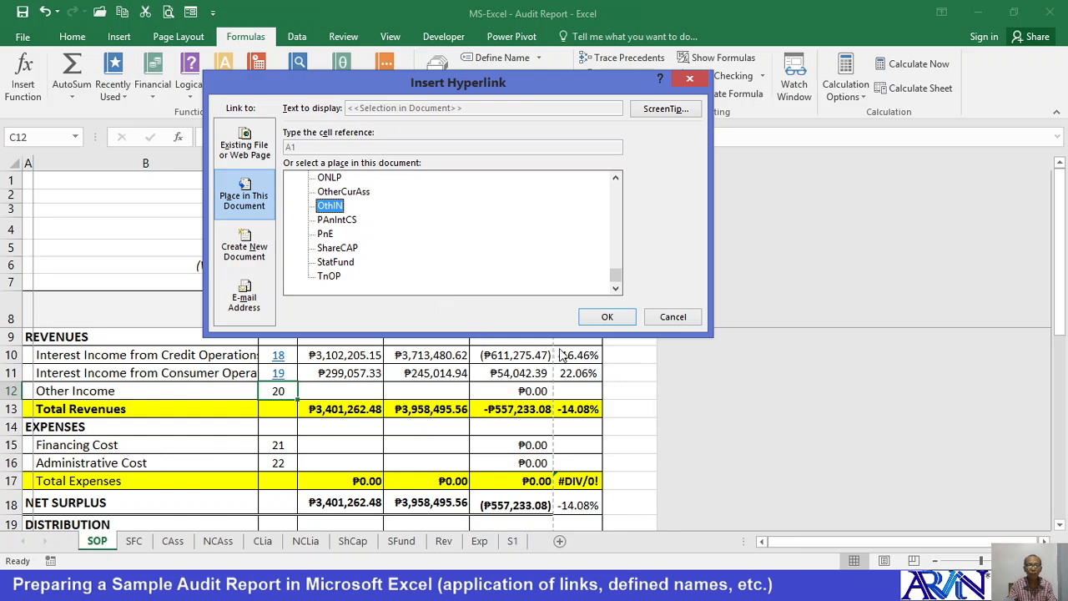
left_click(608, 317)
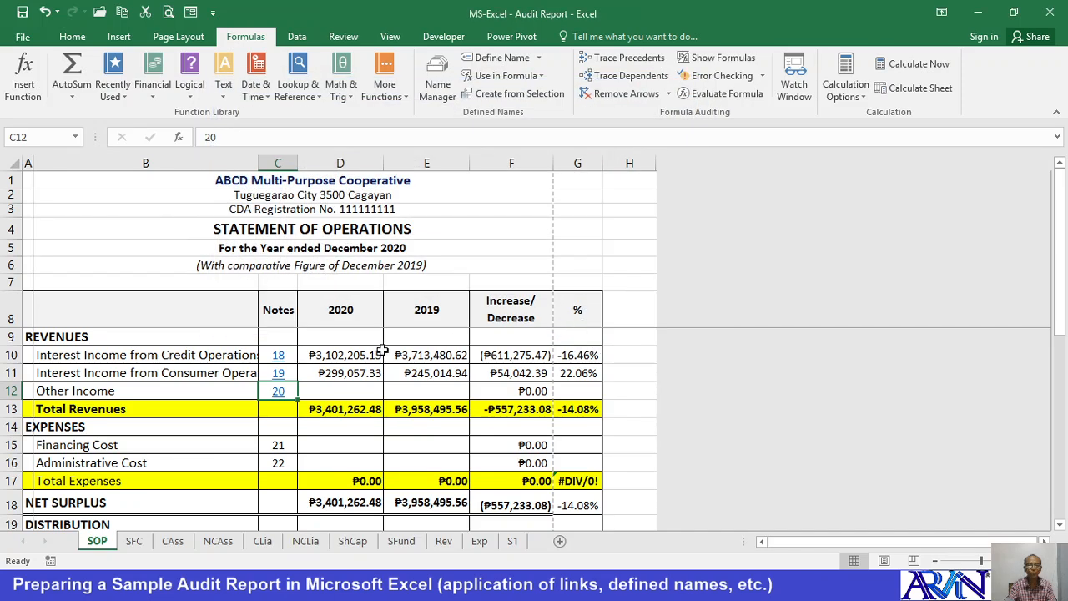
Fill in Other Income with =n20_2020 as the 2020 amount and =n19_2019 as the 2019 amount
left_click(352, 389)
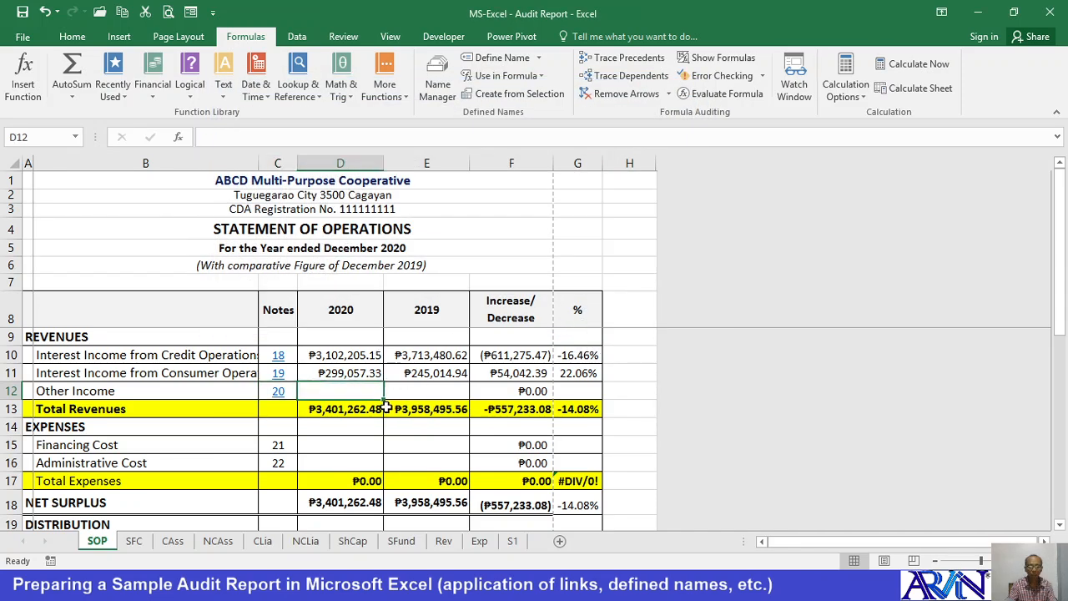
type("=n")
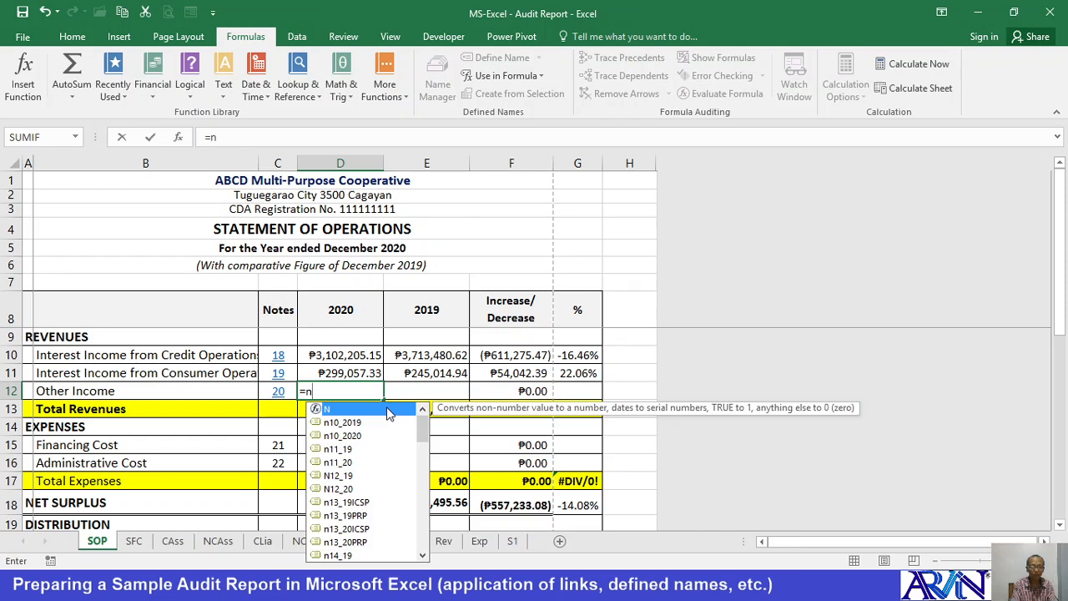
type("20")
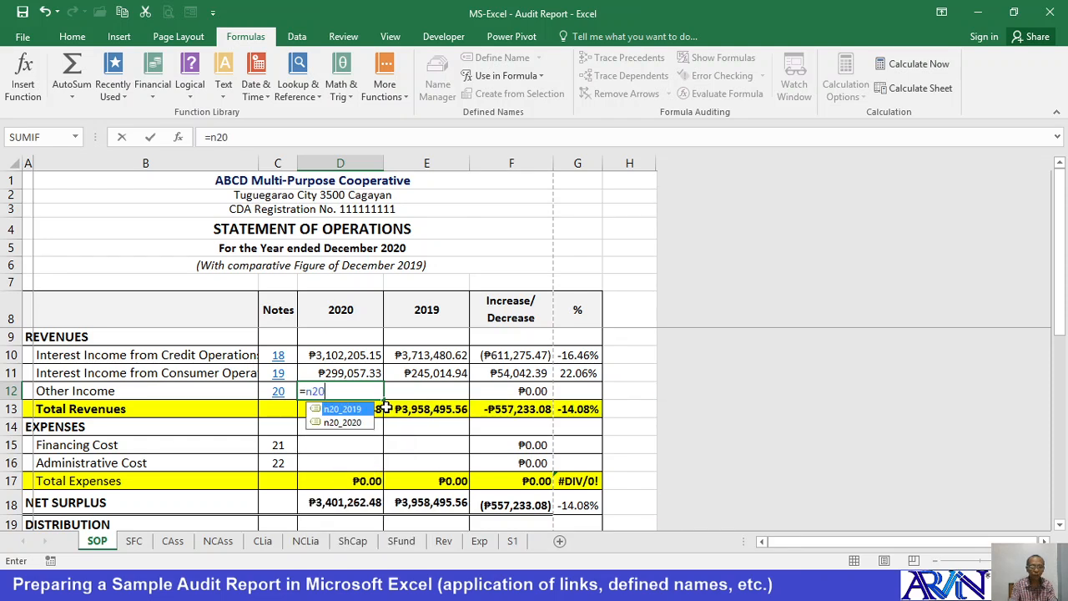
double_click(355, 421)
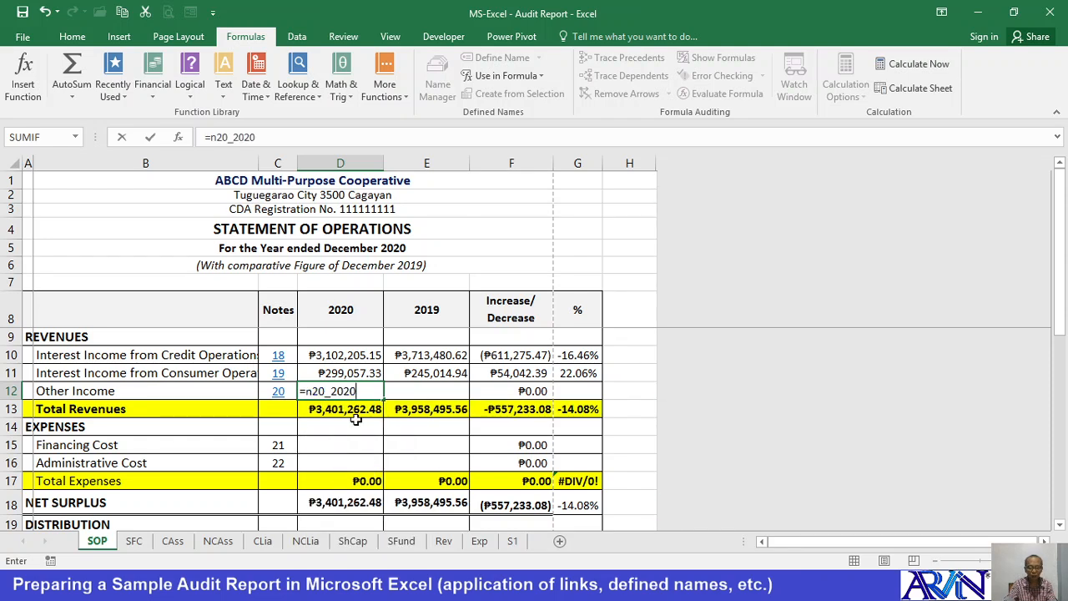
left_click(415, 389)
type("=n19")
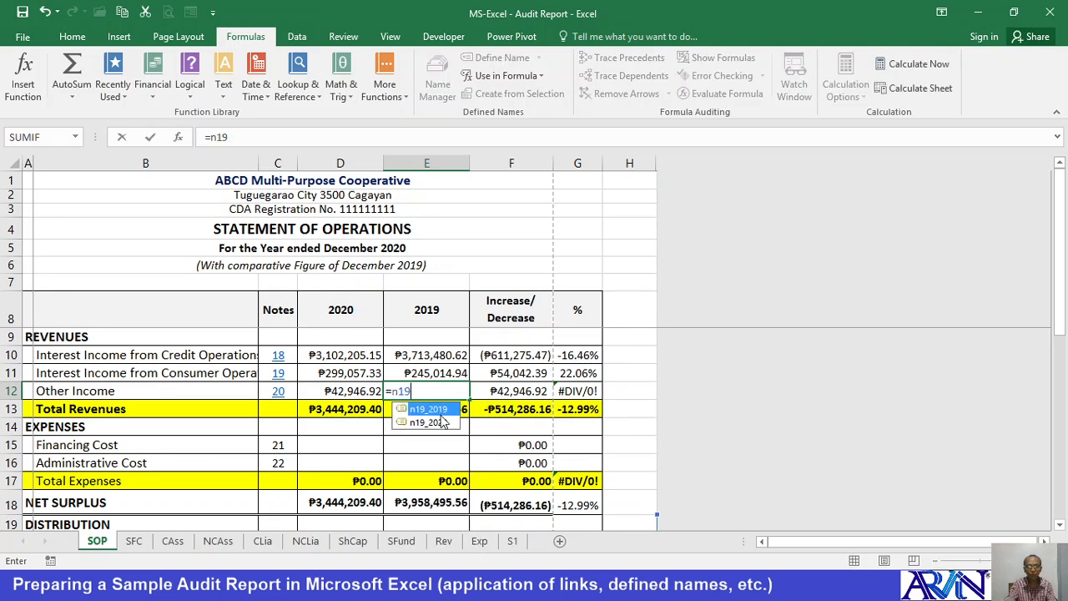
double_click(444, 409)
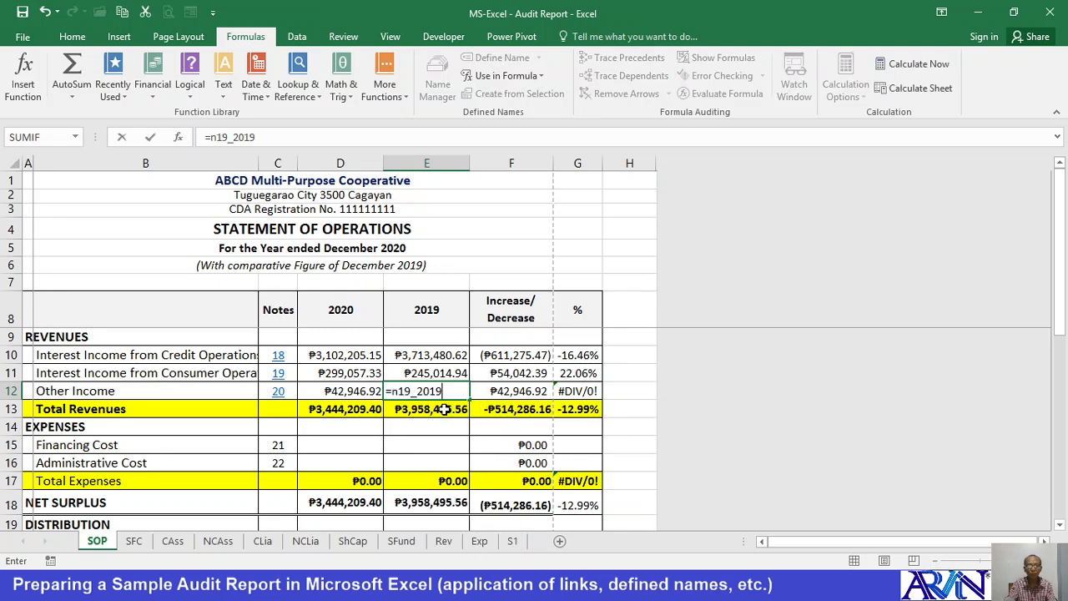
Fill in Financing Cost with =n21_2020 as the 2020 amount and =n21_2019 as the 2019 amount
left_click(331, 449)
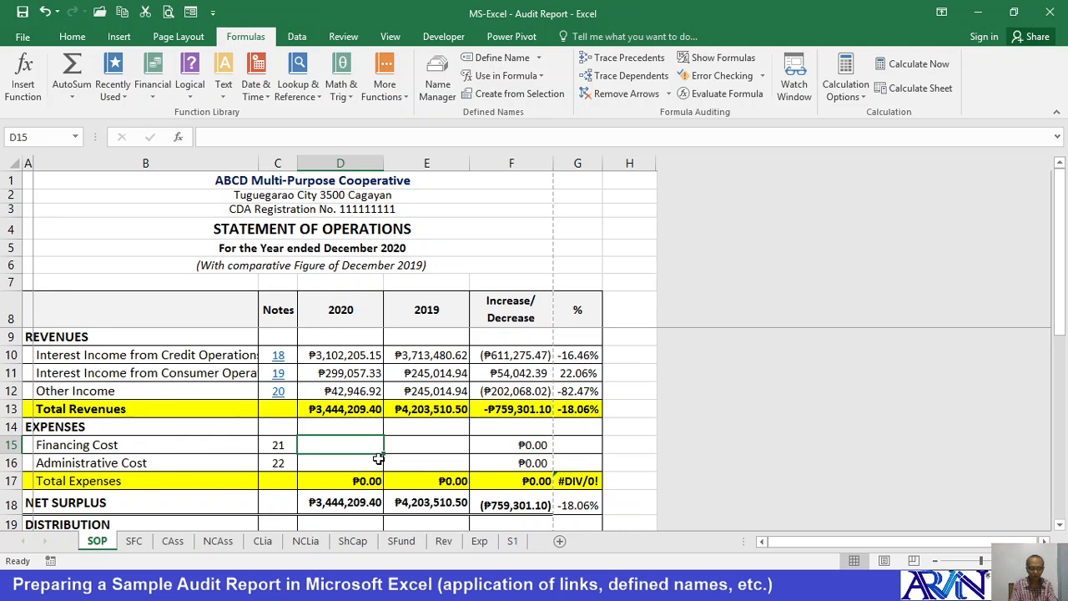
type("=n21")
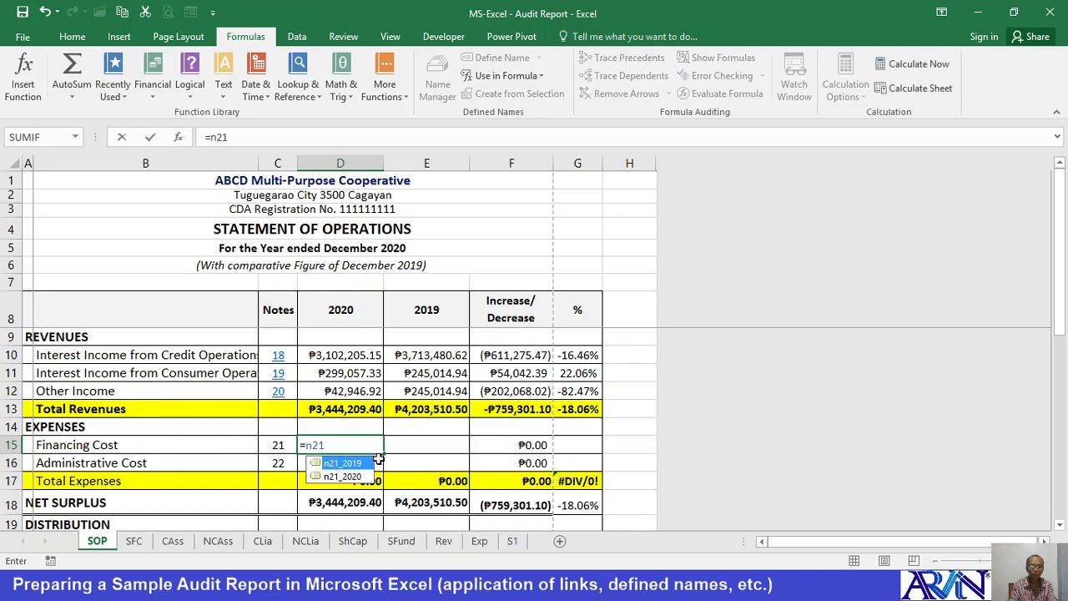
key("Down")
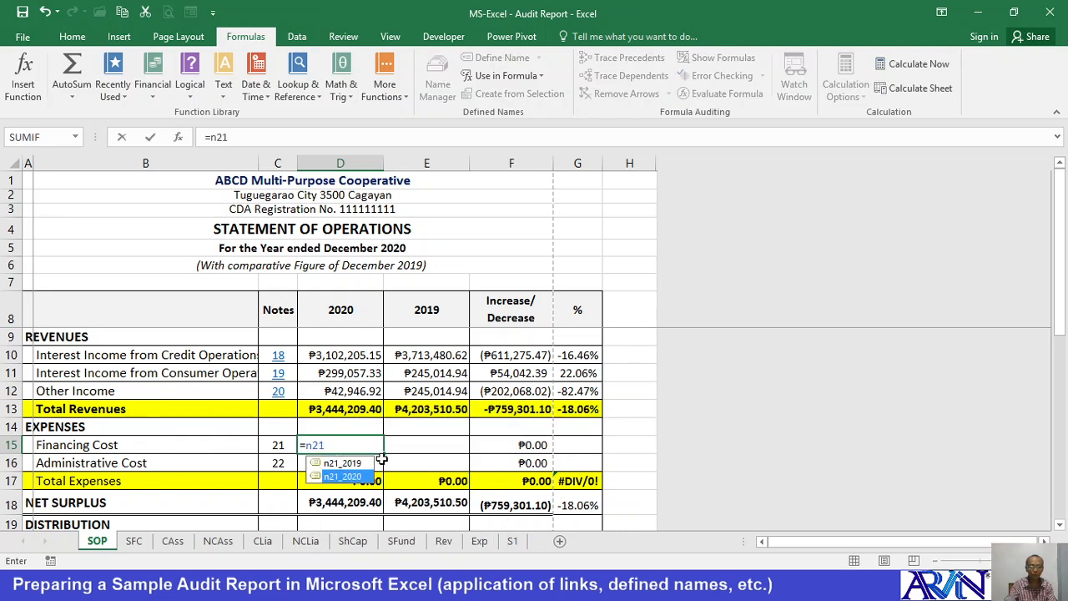
double_click(333, 478)
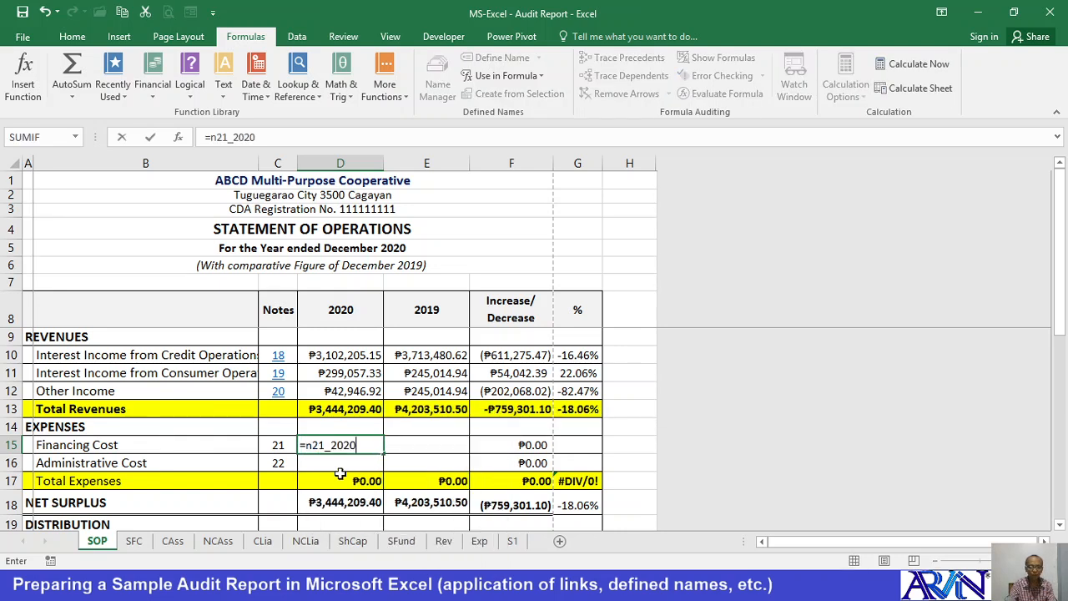
left_click(424, 444)
type("=")
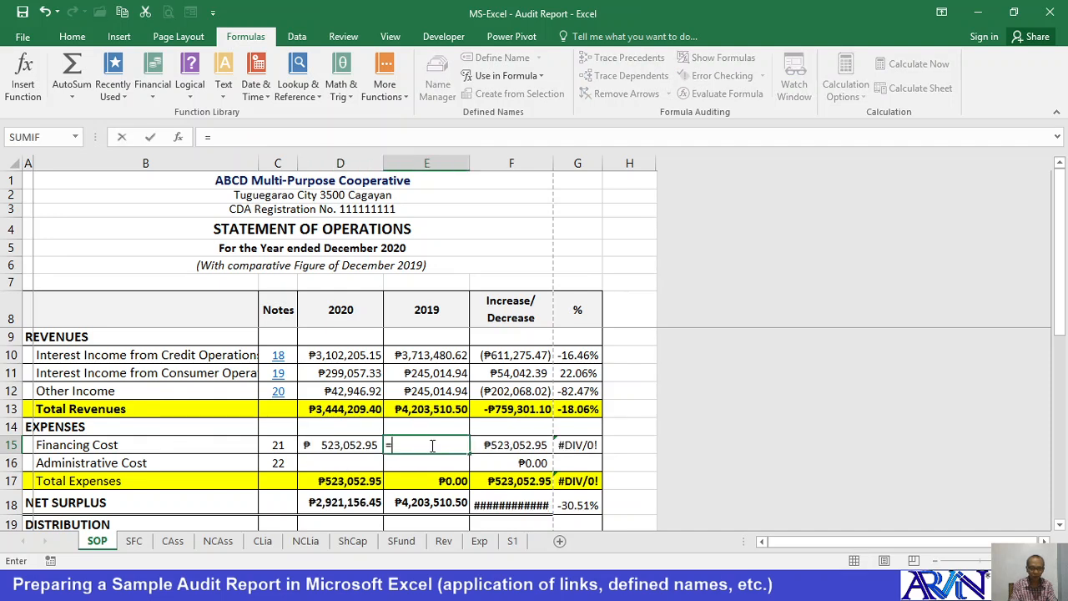
type("n")
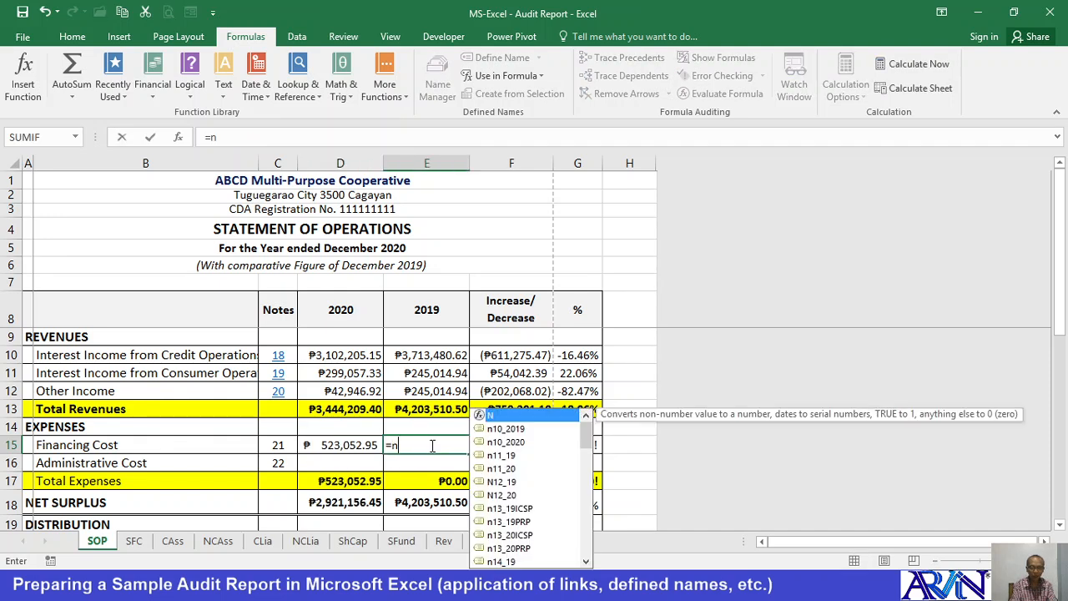
type("2")
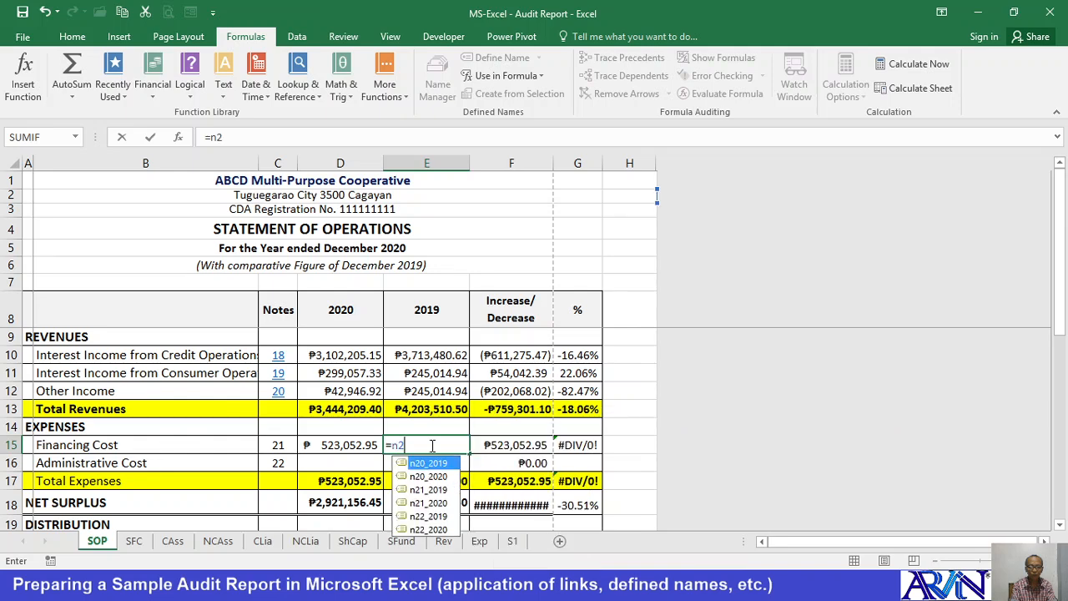
key("BackSpace")
type("21")
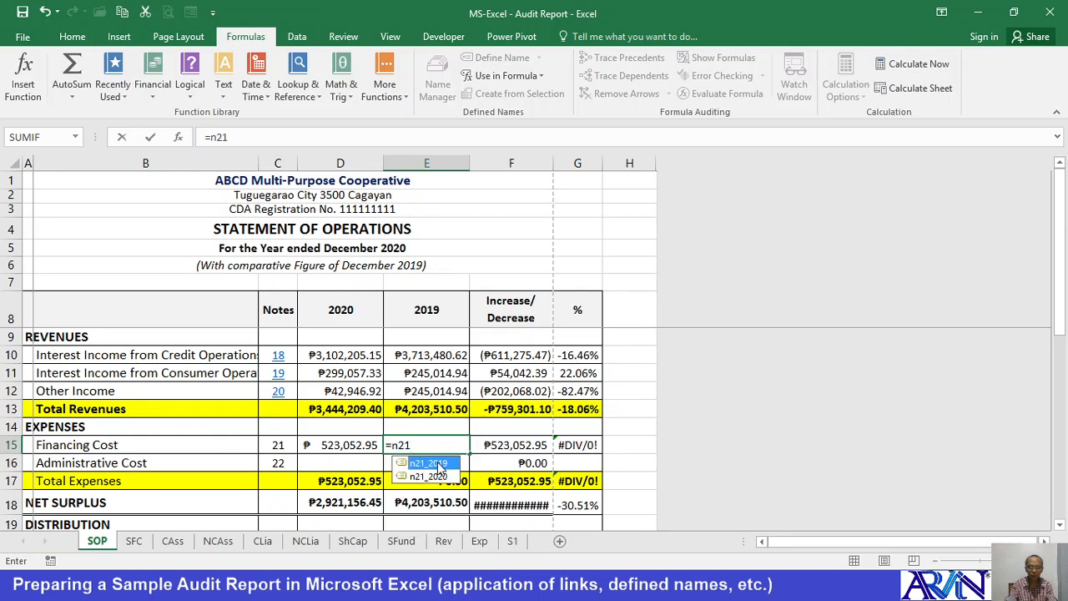
double_click(440, 464)
Enter =n22_2020 in the 2019 column of Administrative Cost
left_click(354, 465)
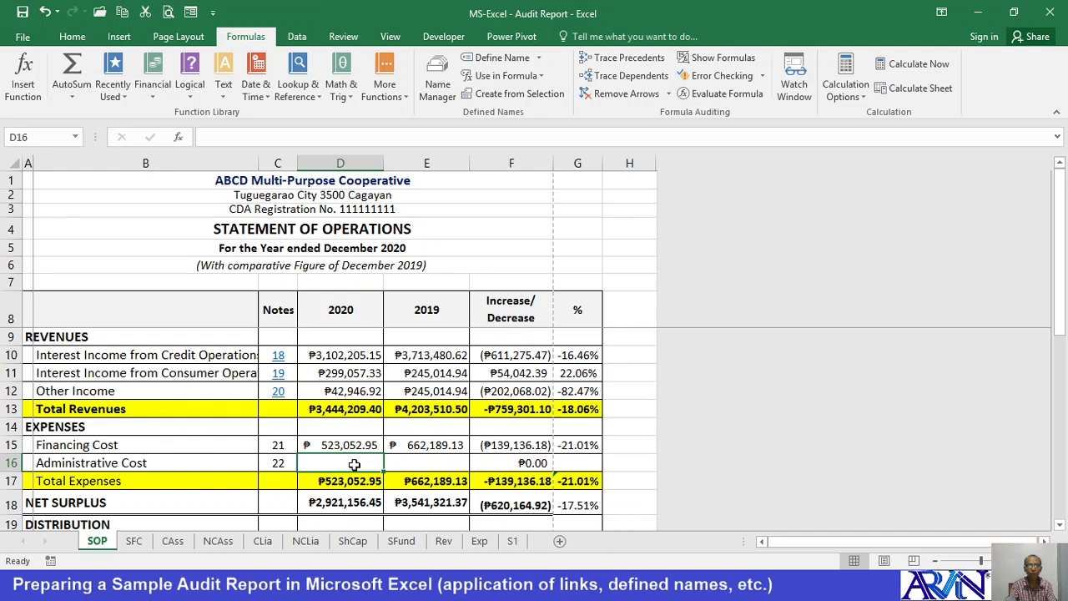
left_click(411, 465)
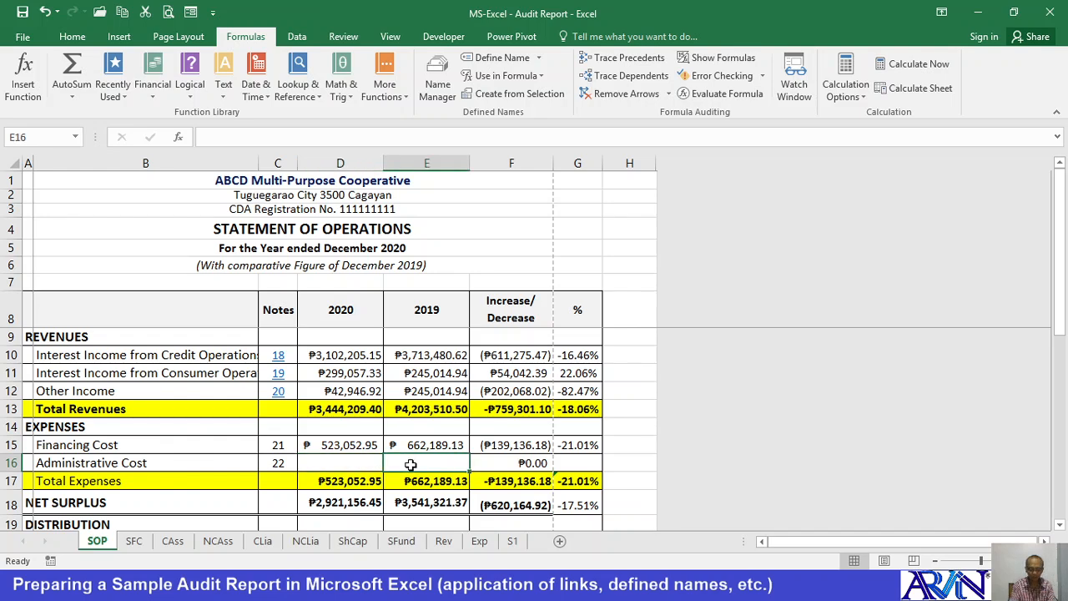
type("=n221")
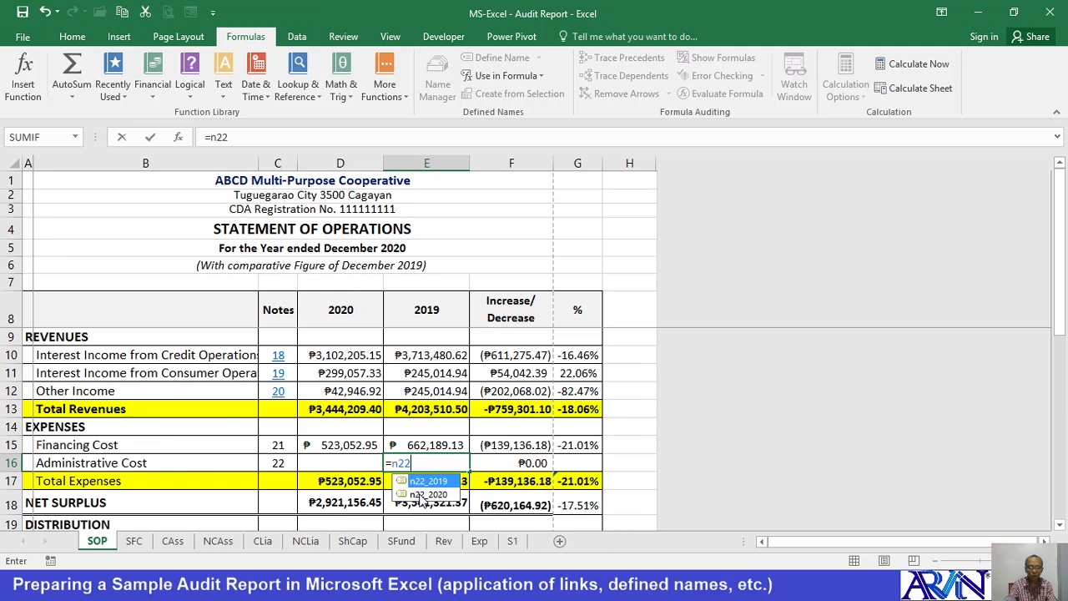
key("Down")
key("Tab")
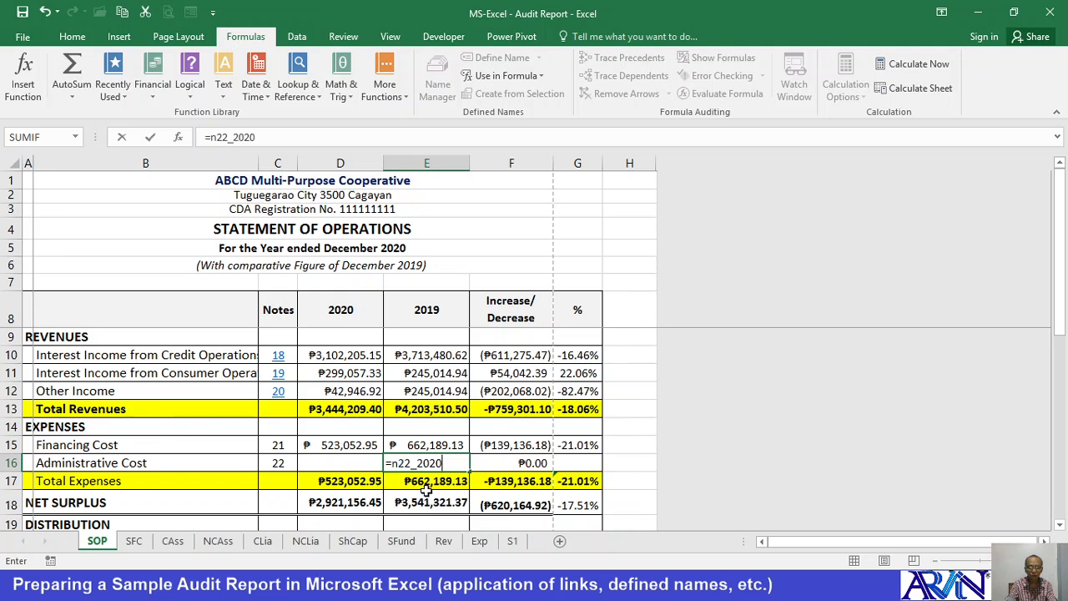
Fill in the 2020 amount of Administrative Cost with =n22_2020
left_click(352, 462)
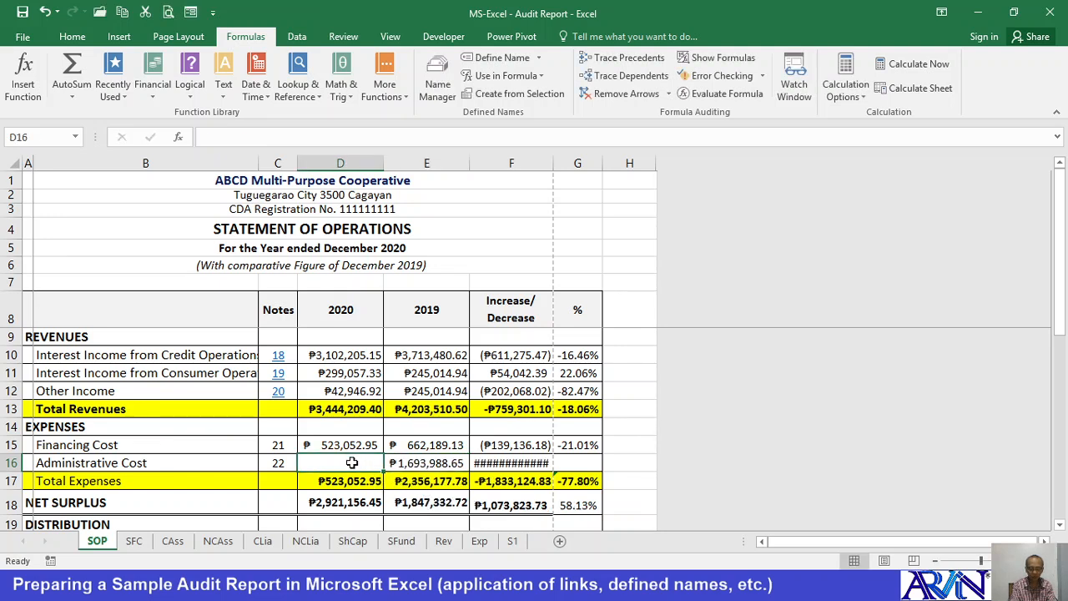
type("=n")
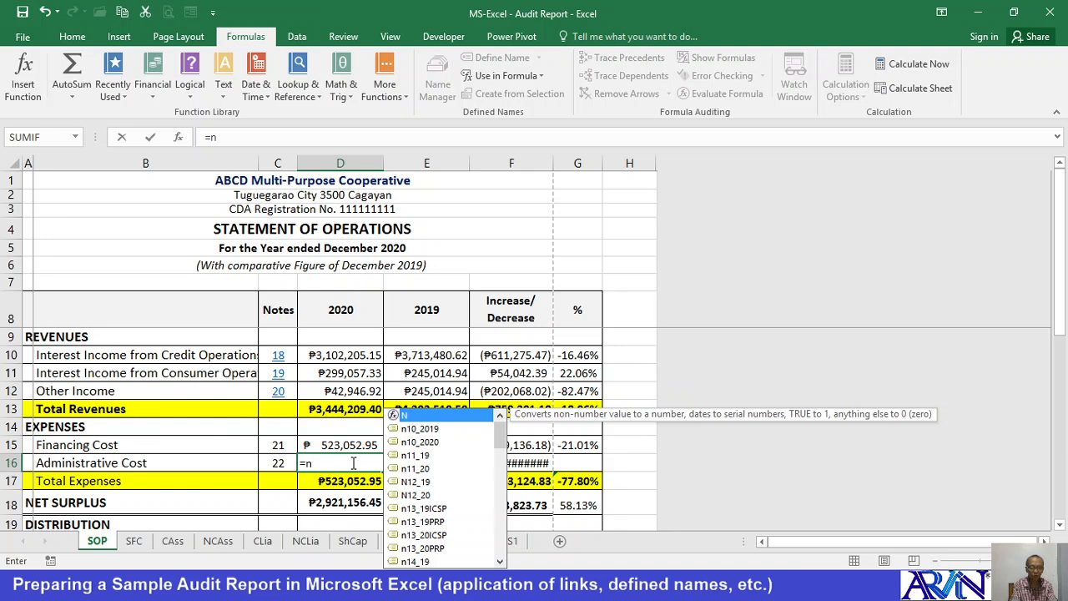
type("22")
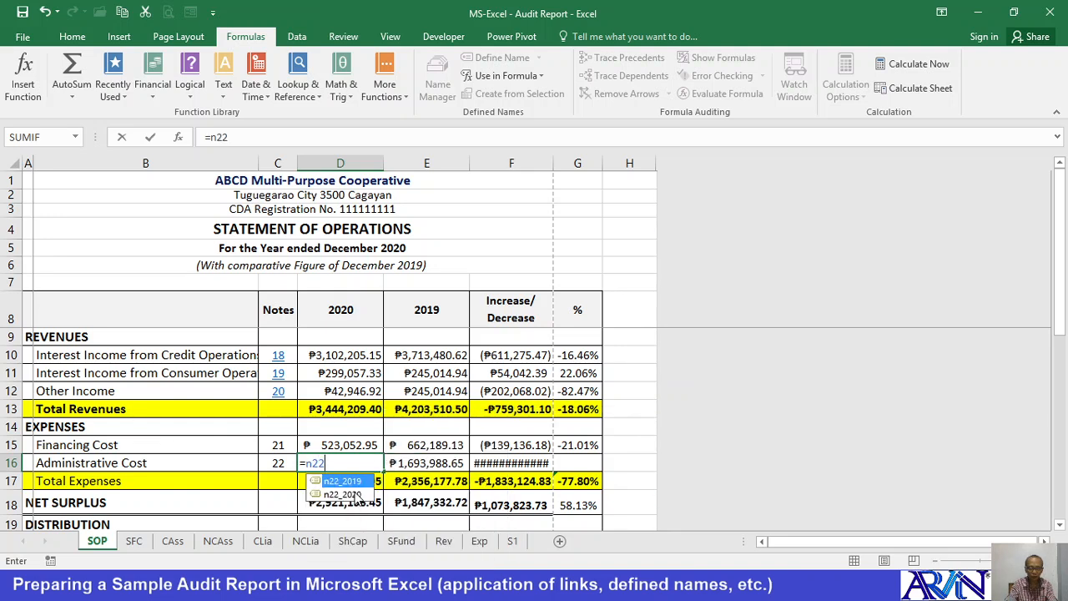
double_click(354, 493)
key("Return")
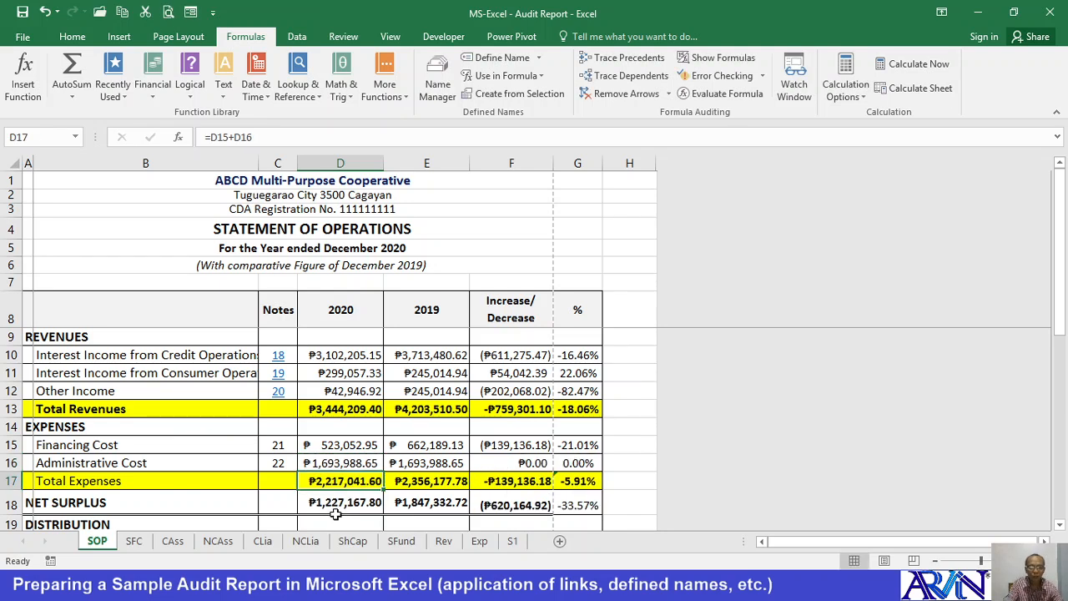
Correct the 2019 amount of Administrative Cost to =n22_2019
left_click(437, 469)
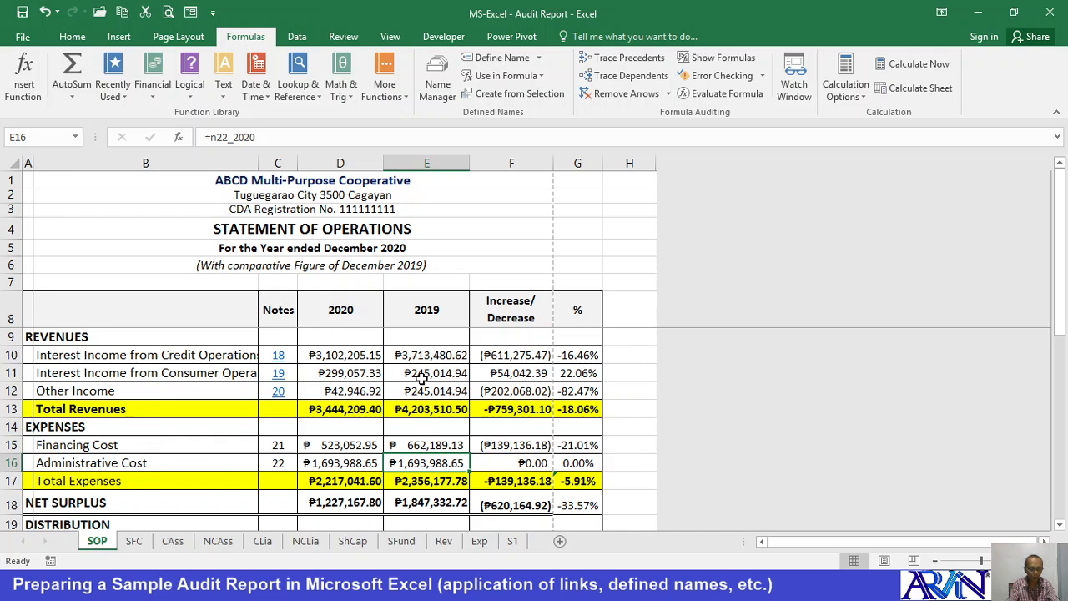
key("F2")
key("BackSpace")
key("BackSpace")
key("BackSpace")
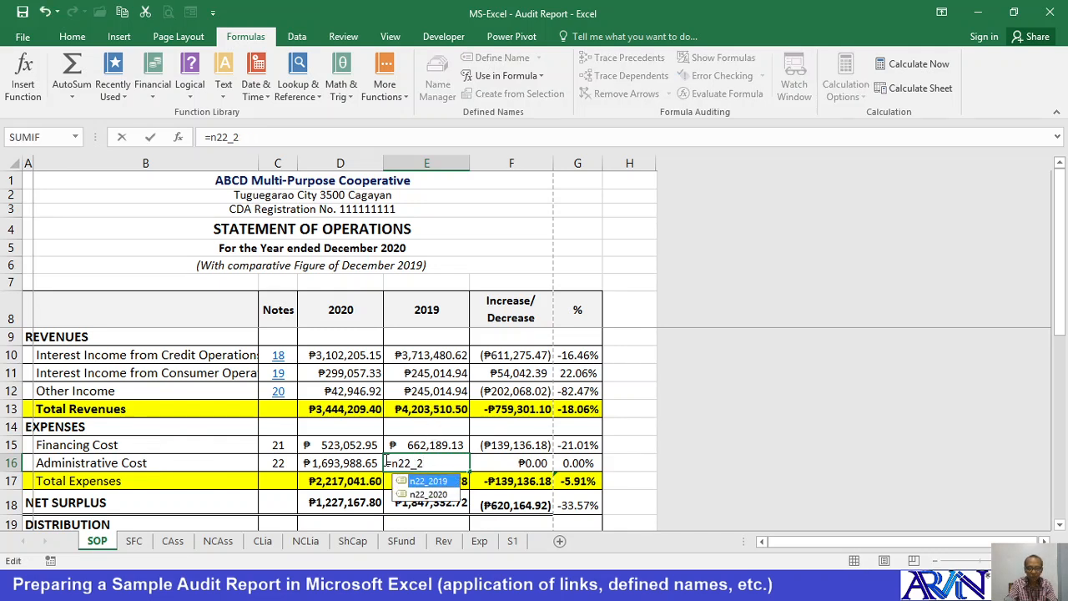
double_click(435, 483)
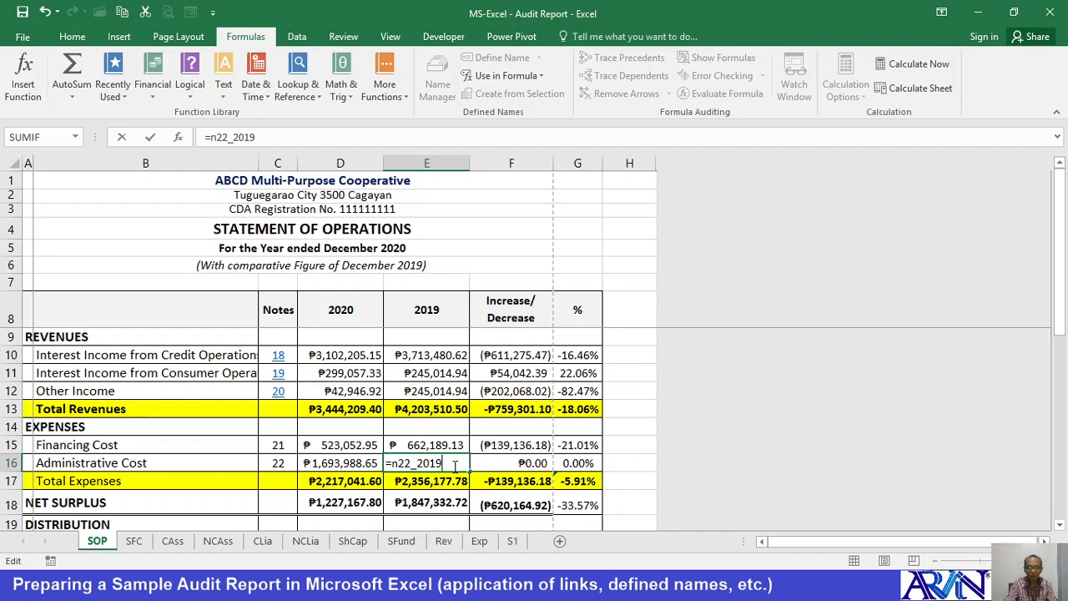
key("Return")
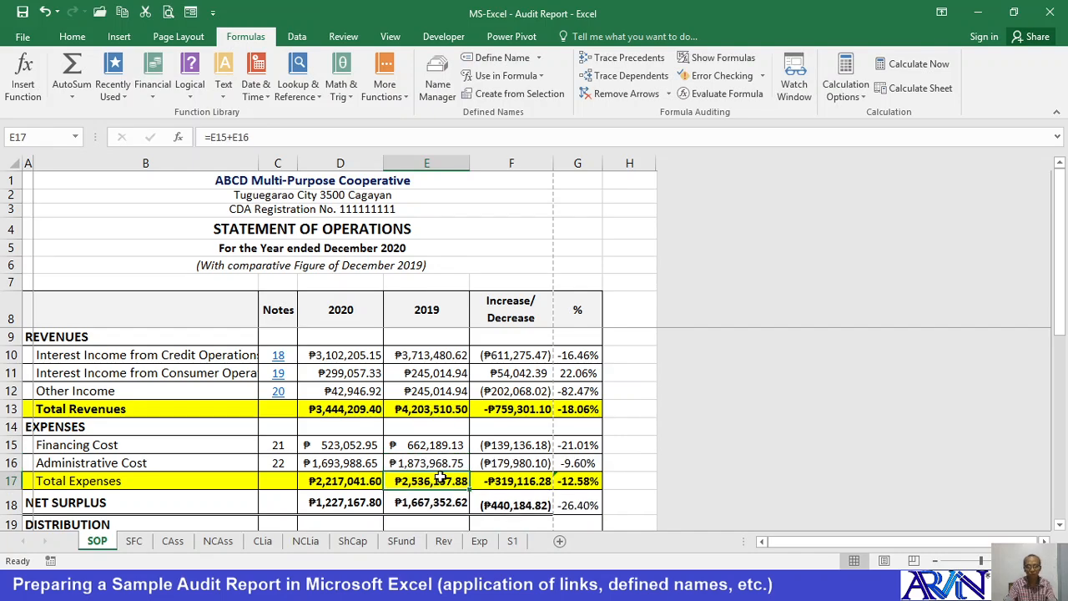
Hyperlink note number 21 of Financing Cost to the defined name FinCostEXP
scroll(441, 476, "down", 1)
scroll(440, 476, "down", 1)
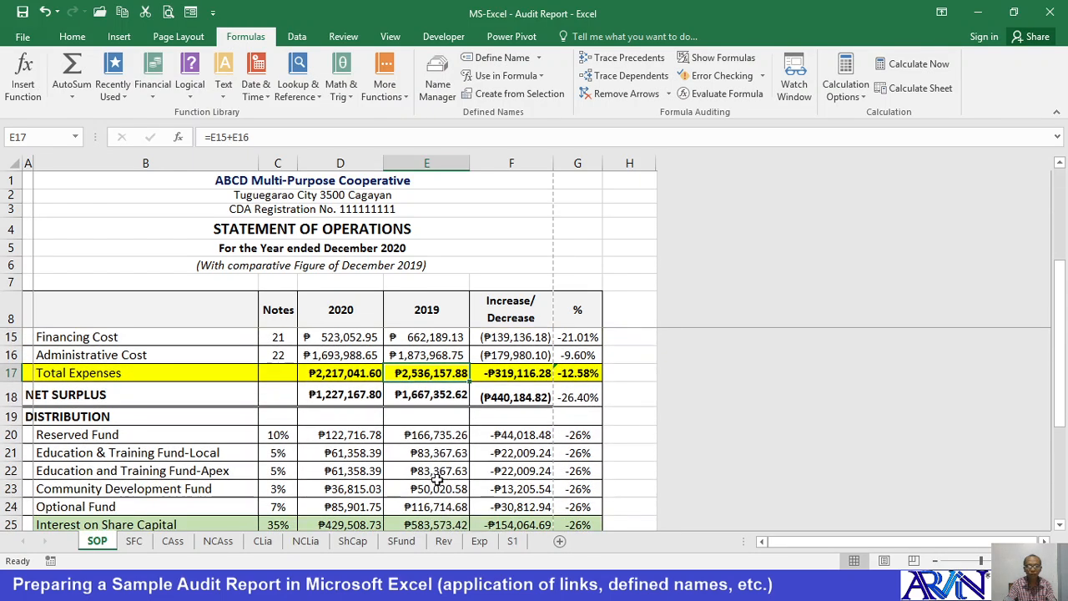
scroll(437, 479, "up", 2)
scroll(438, 480, "down", 1)
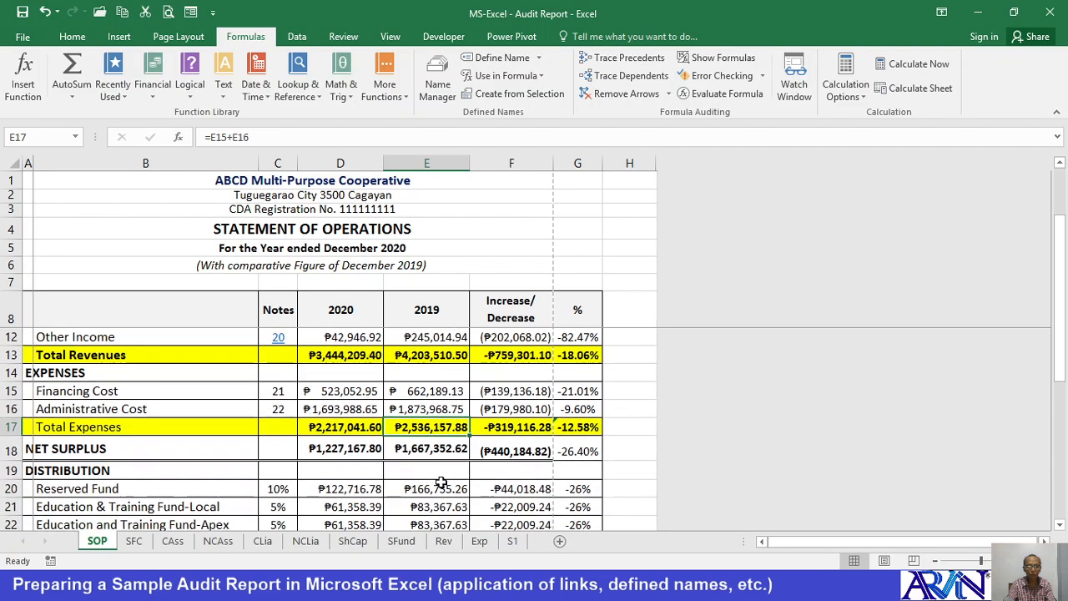
left_click(276, 390)
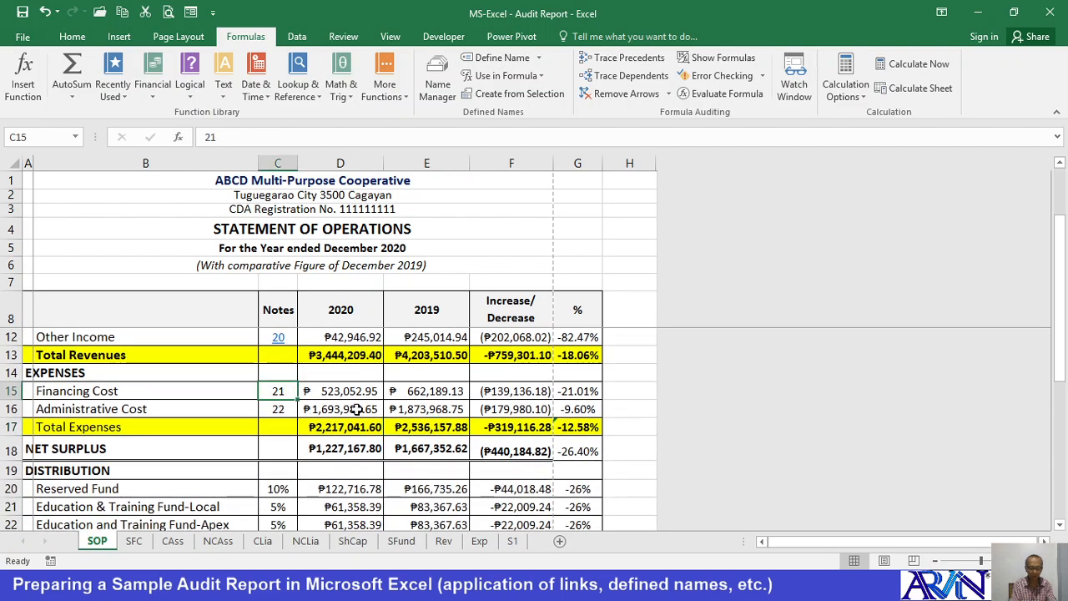
key("ctrl+k")
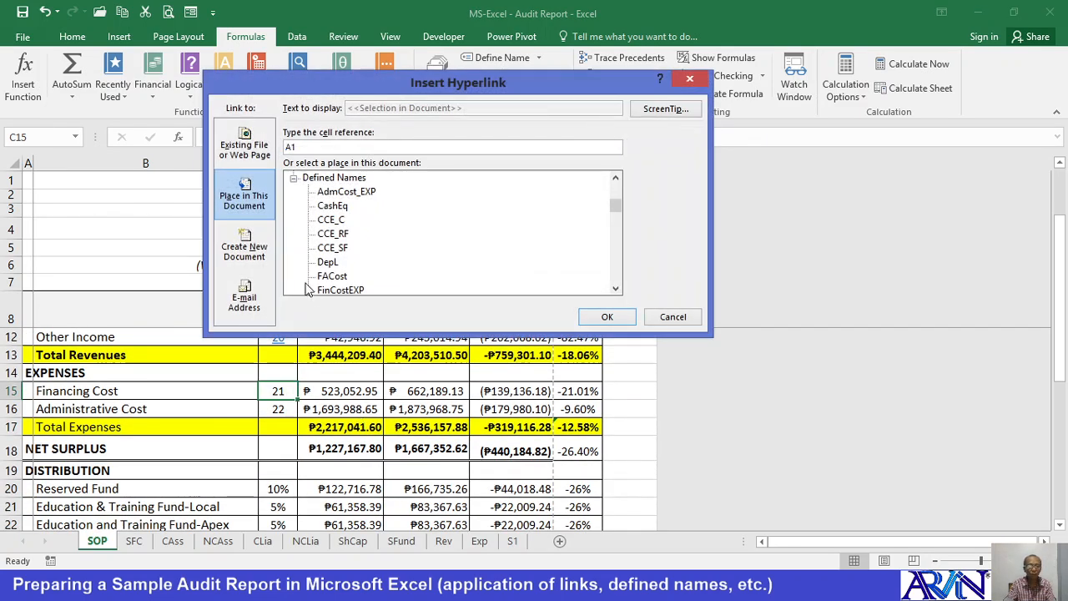
left_click(331, 219)
scroll(357, 250, "down", 1)
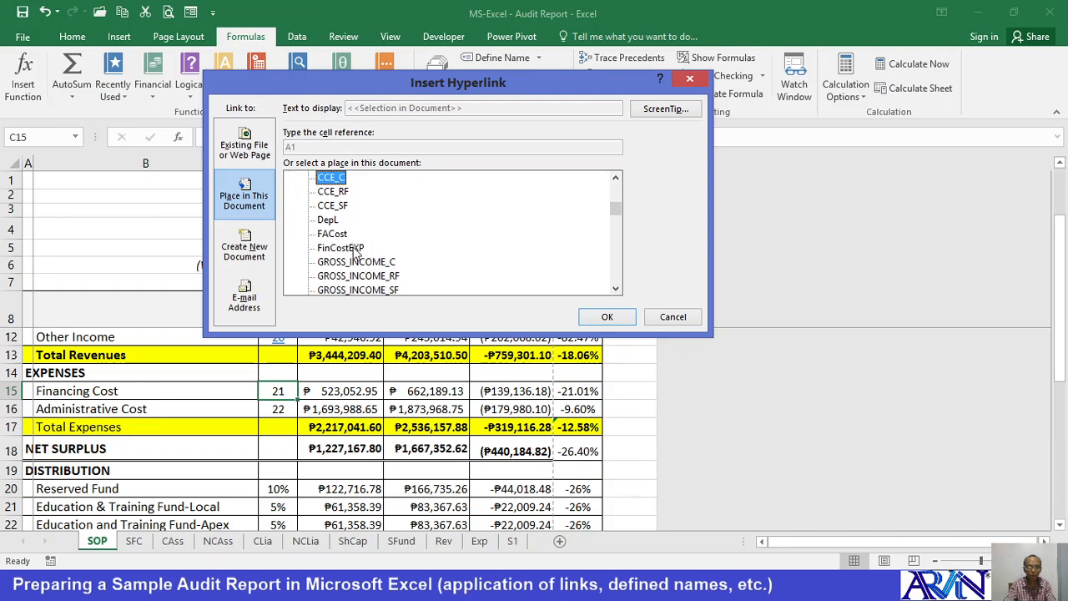
left_click(354, 249)
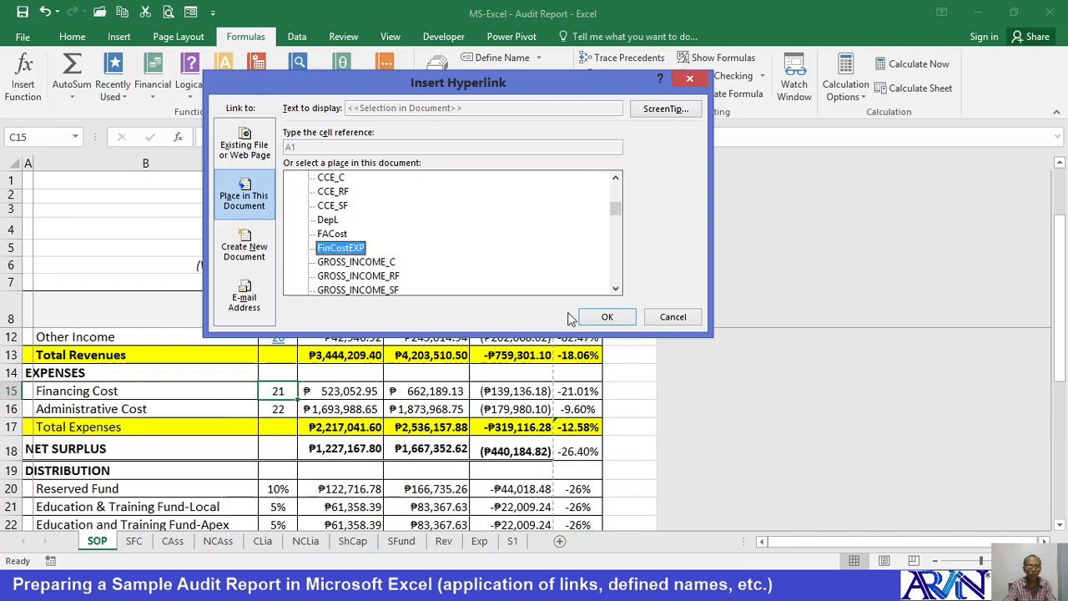
left_click(607, 316)
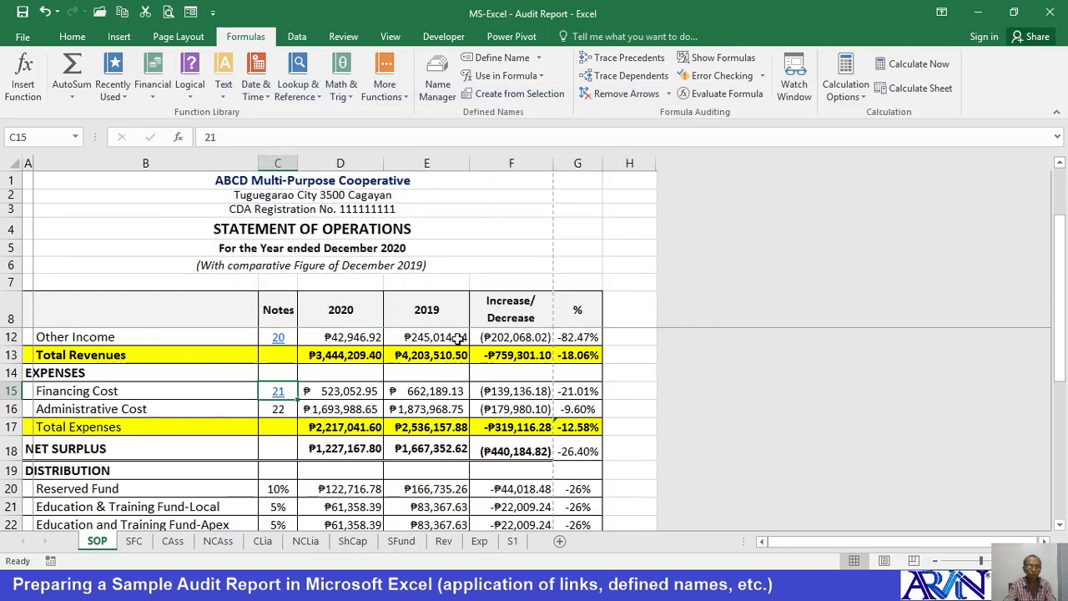
Hyperlink note number 22 of Administrative Cost to the defined name AdmCost_EXP
left_click(278, 409)
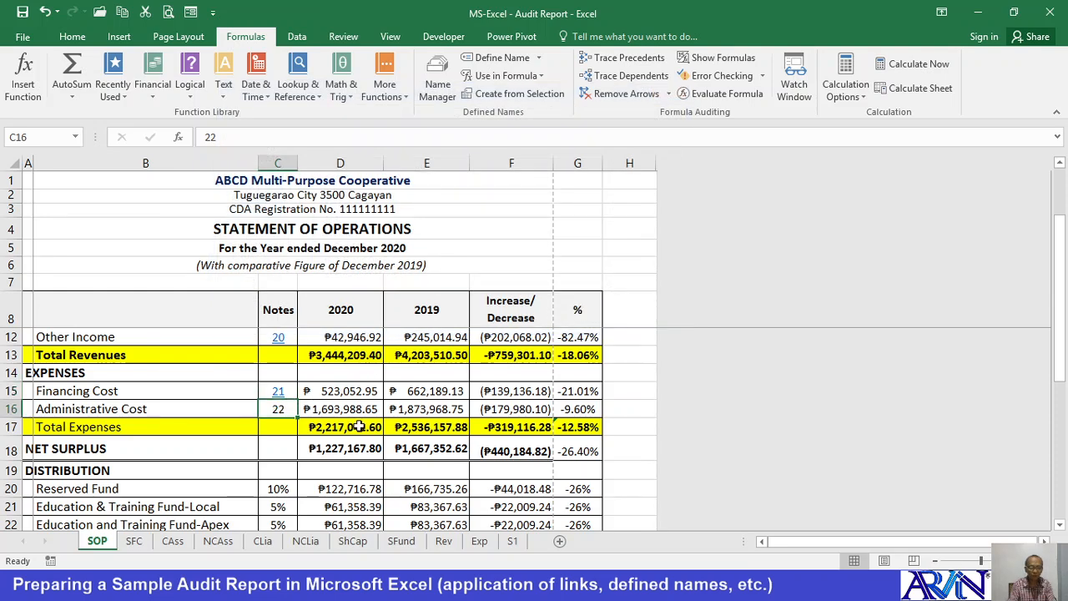
key("ctrl+k")
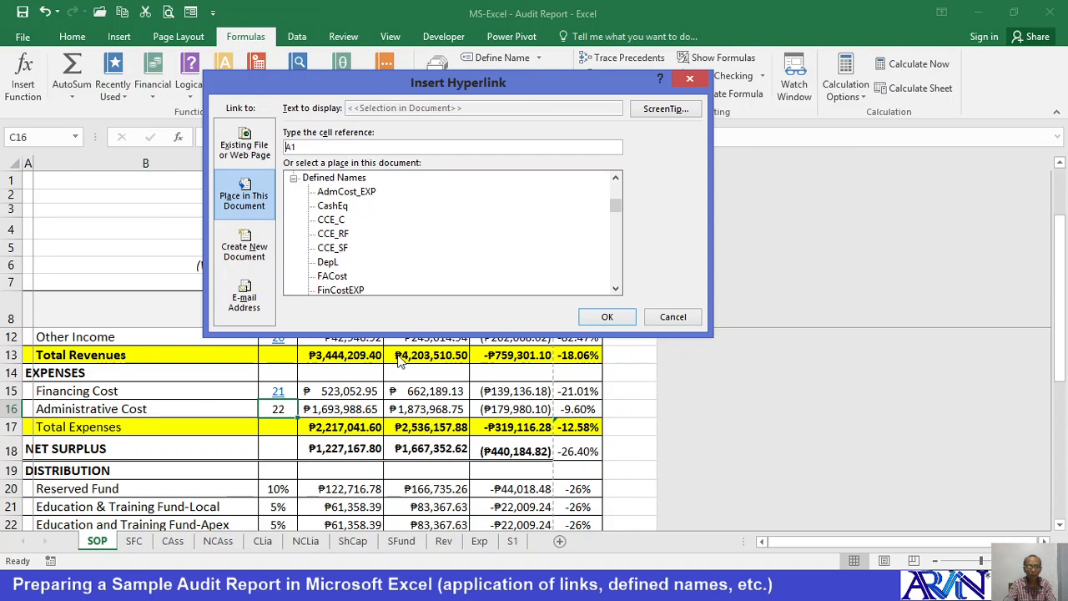
left_click(345, 192)
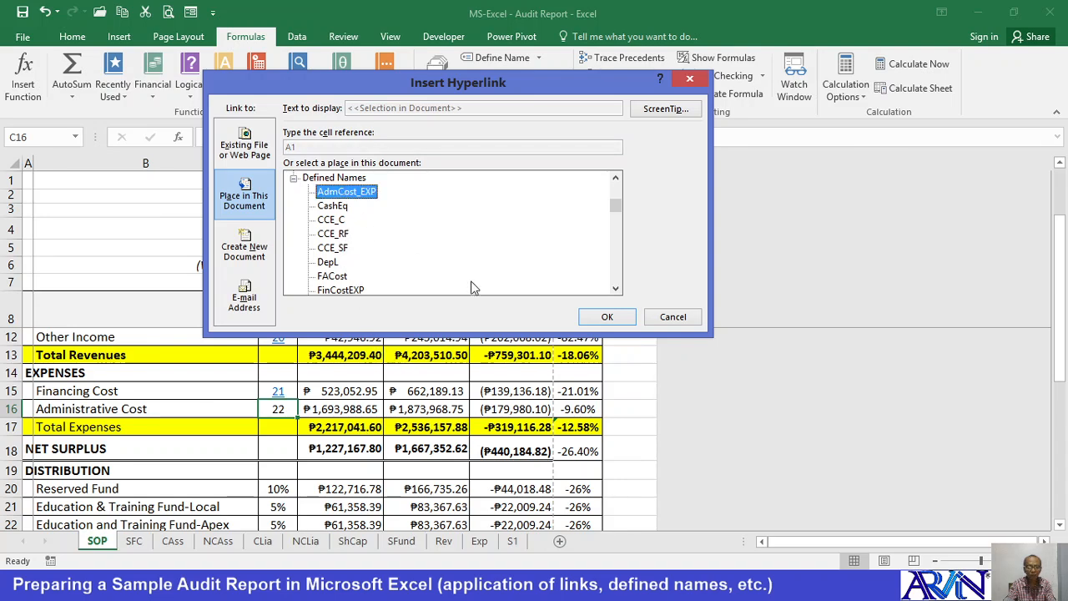
left_click(608, 316)
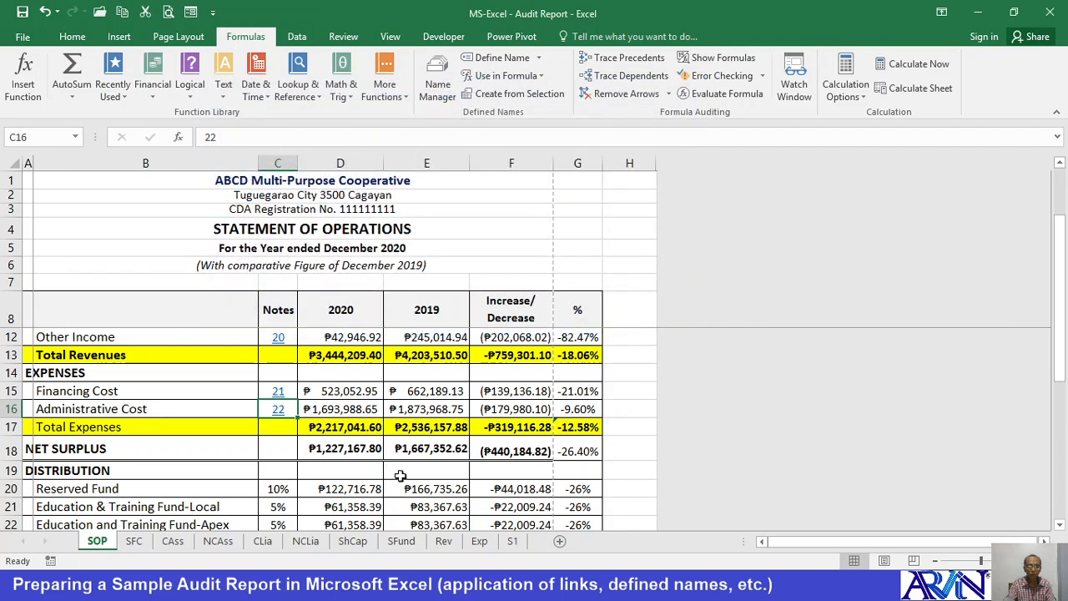
Narrow column B of the Statement of Operations slightly and check the formula of the 2020 Reserved Fund amount
scroll(399, 472, "down", 1)
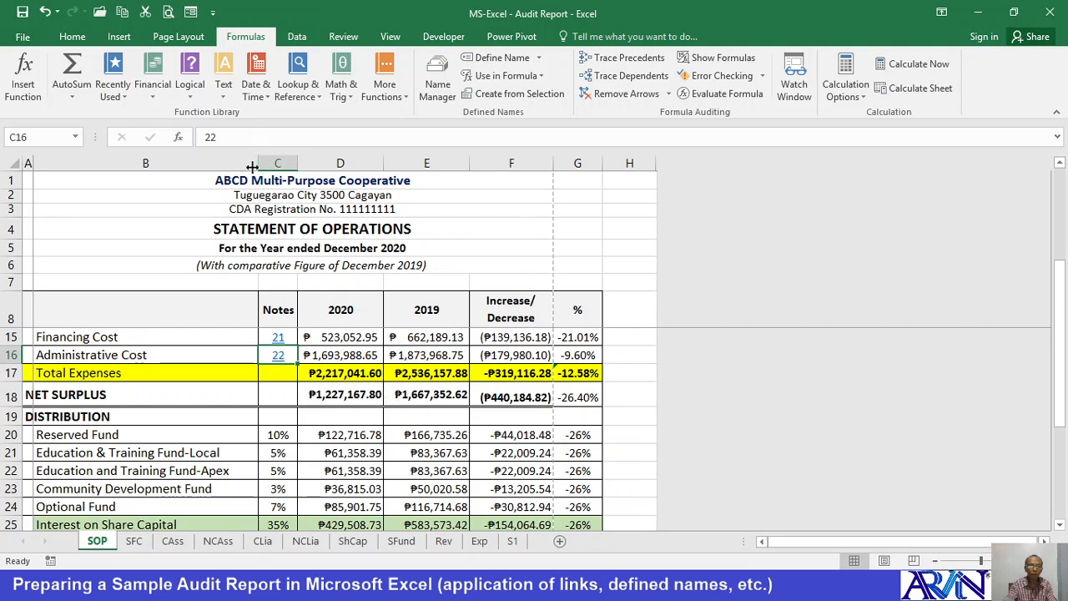
left_click_drag(260, 164, 250, 167)
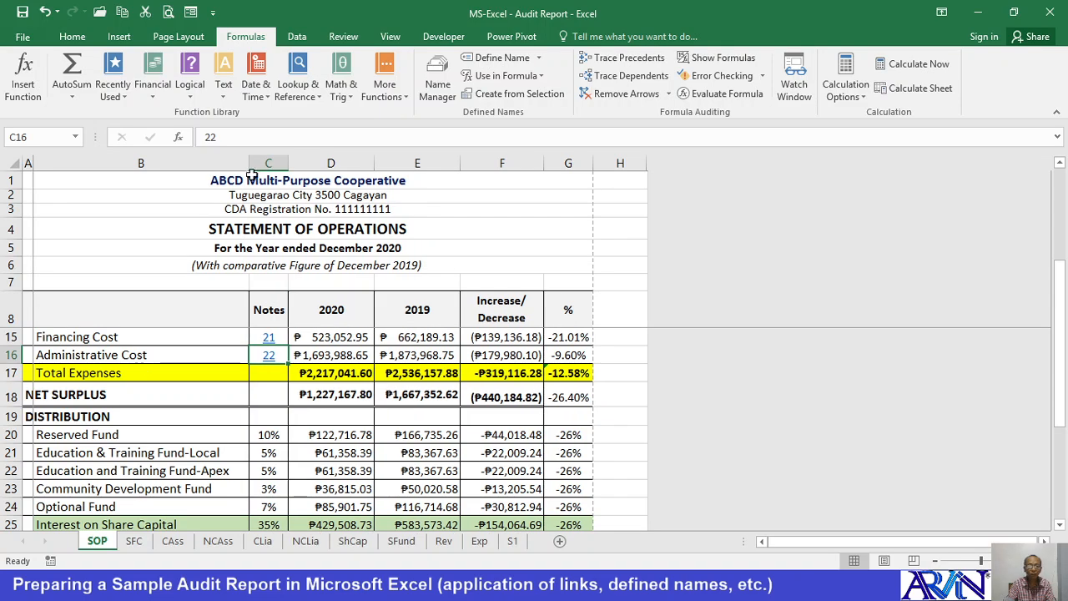
left_click(337, 437)
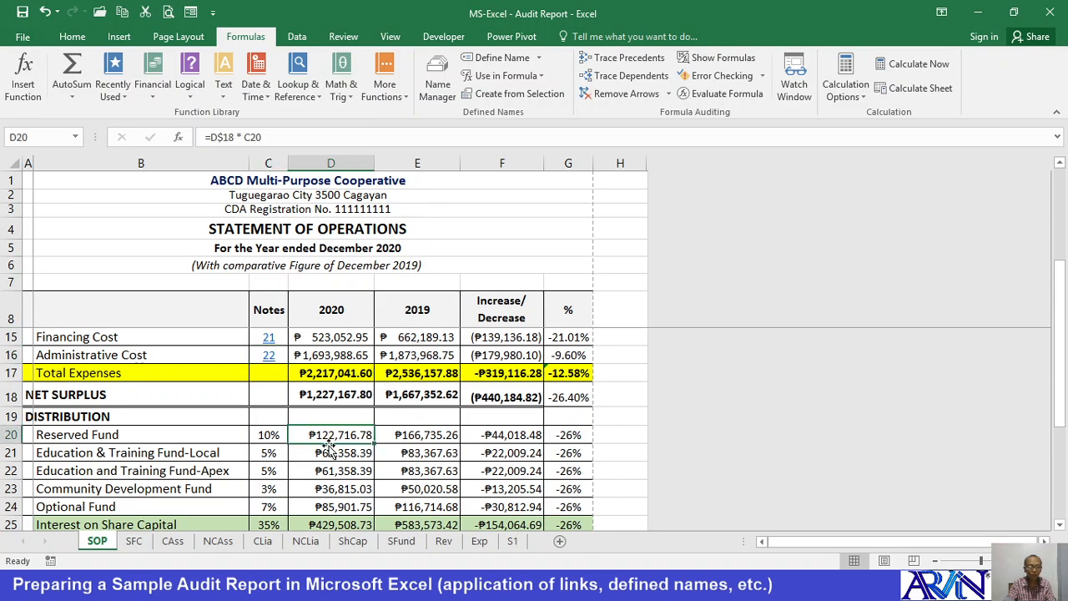
scroll(111, 454, "up", 1)
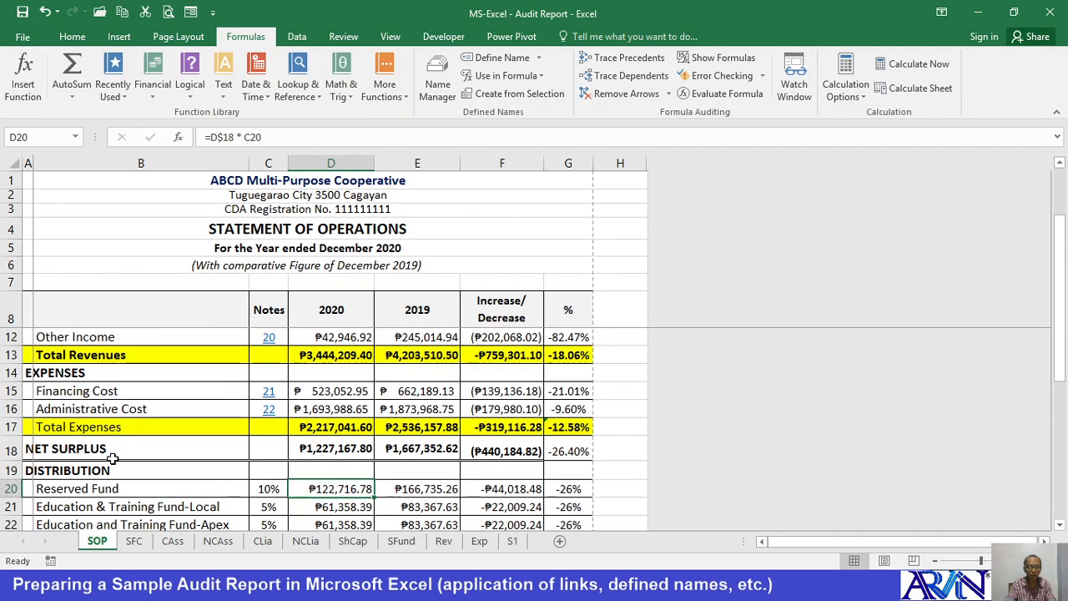
Review the Statement of Operations distribution items and their percentages, from Reserved Fund down to Patronage Refund
scroll(112, 457, "down", 1)
scroll(203, 477, "down", 1)
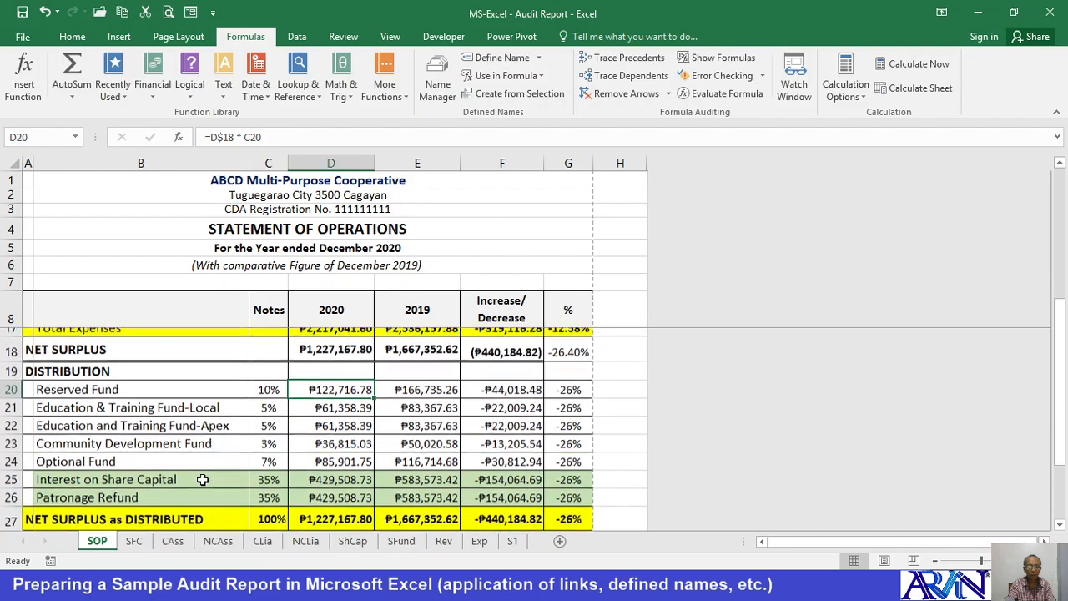
scroll(208, 473, "up", 1)
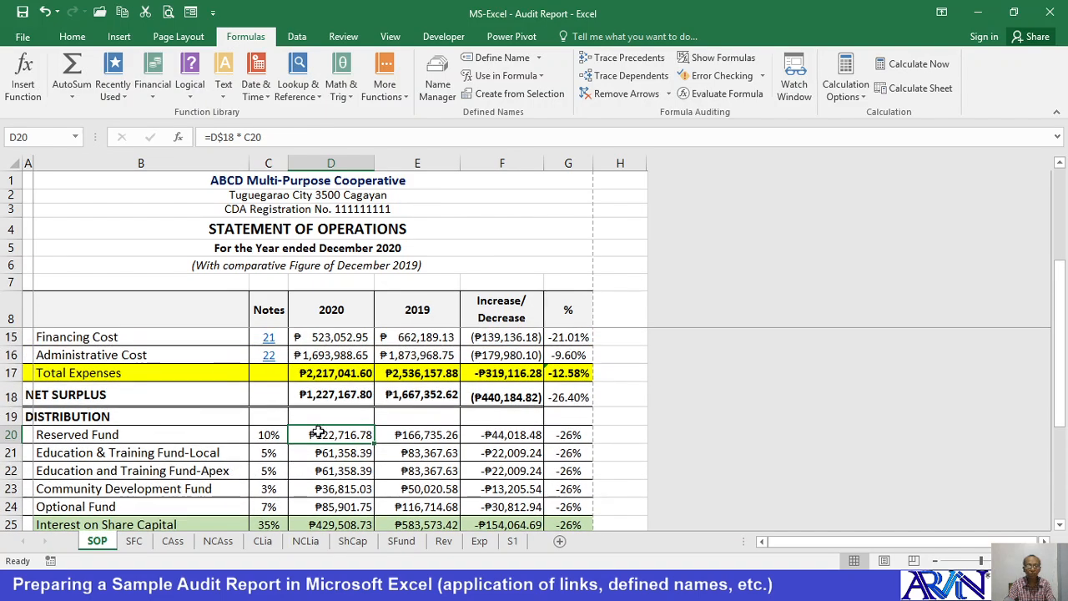
scroll(209, 437, "down", 1)
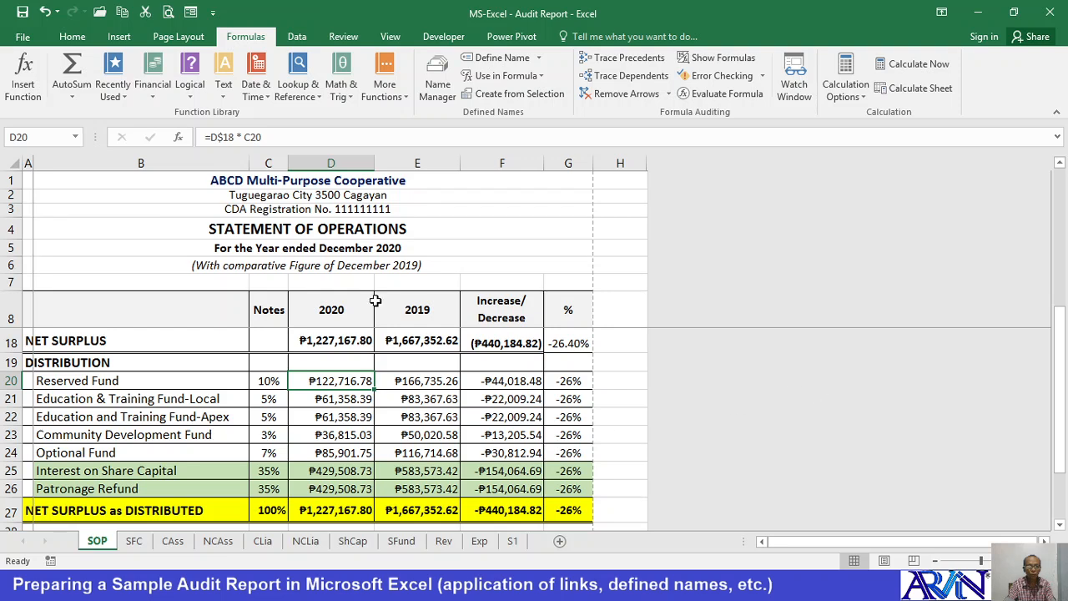
left_click(267, 382)
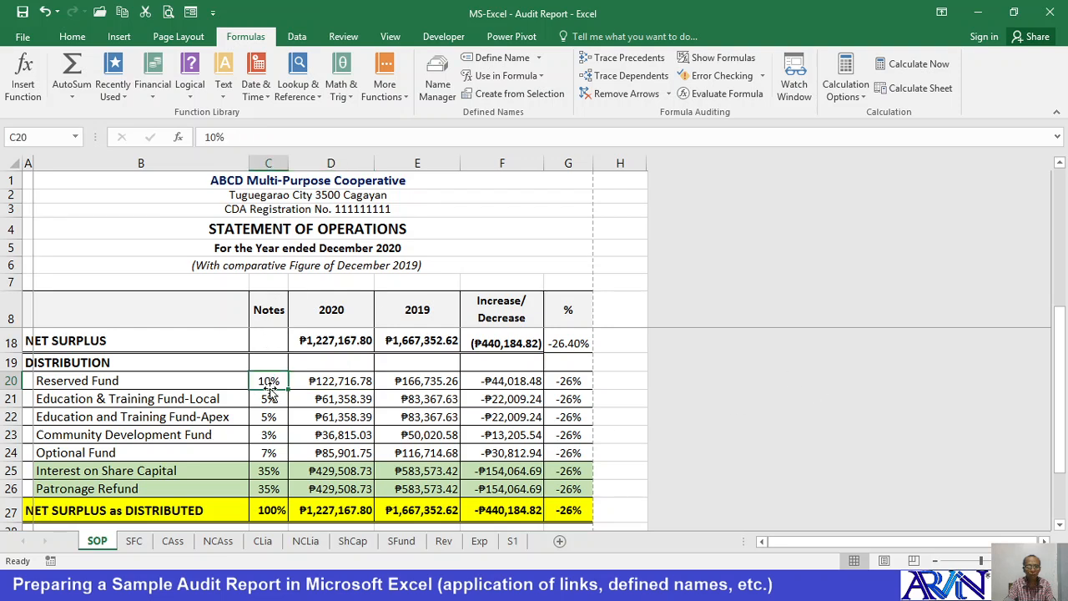
left_click(188, 400)
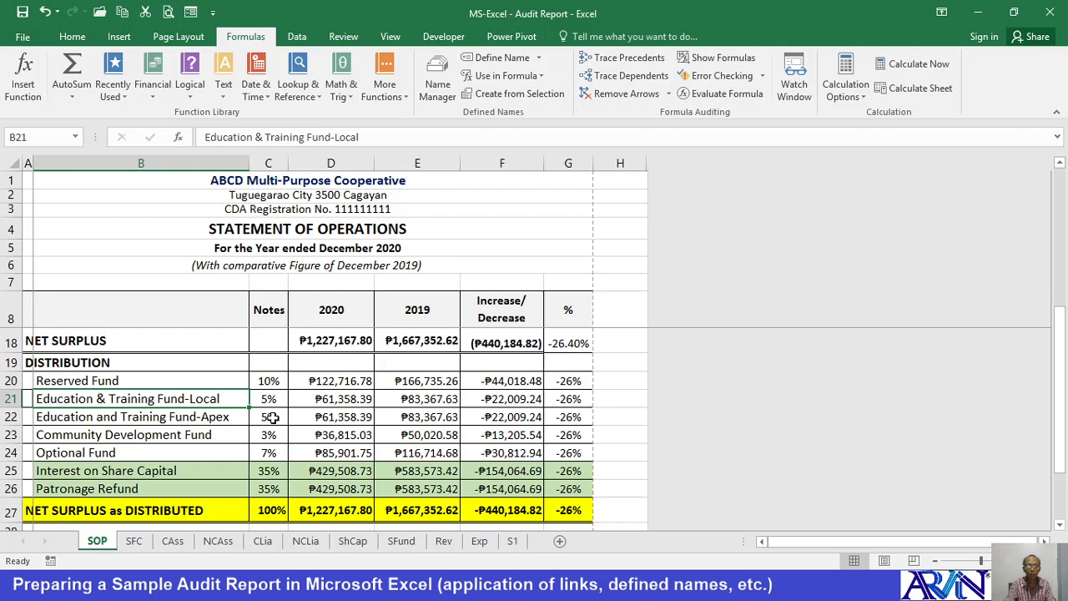
left_click(219, 419)
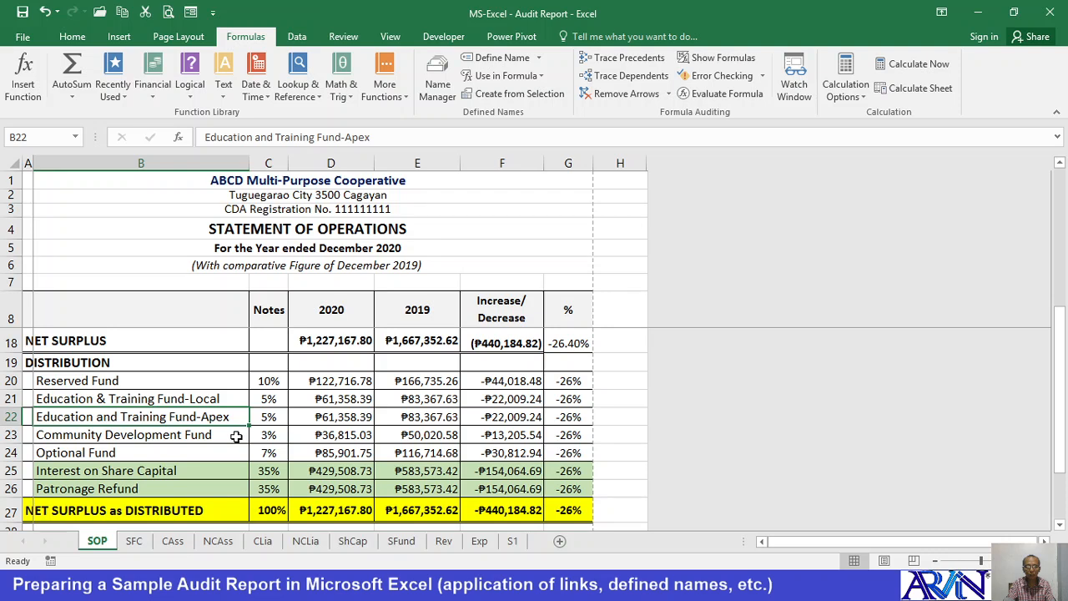
left_click(236, 436)
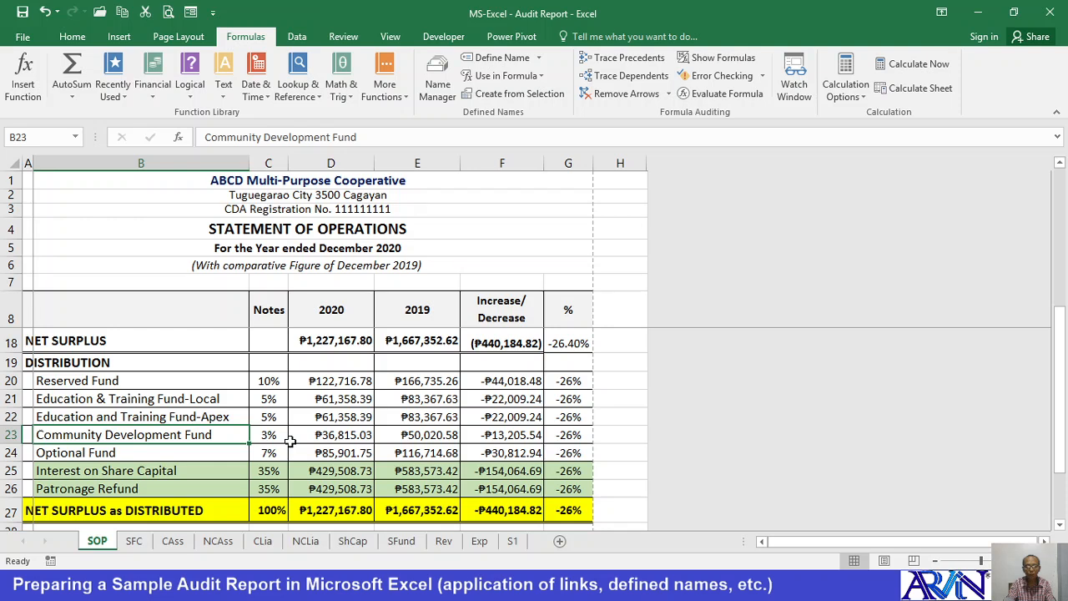
left_click(205, 451)
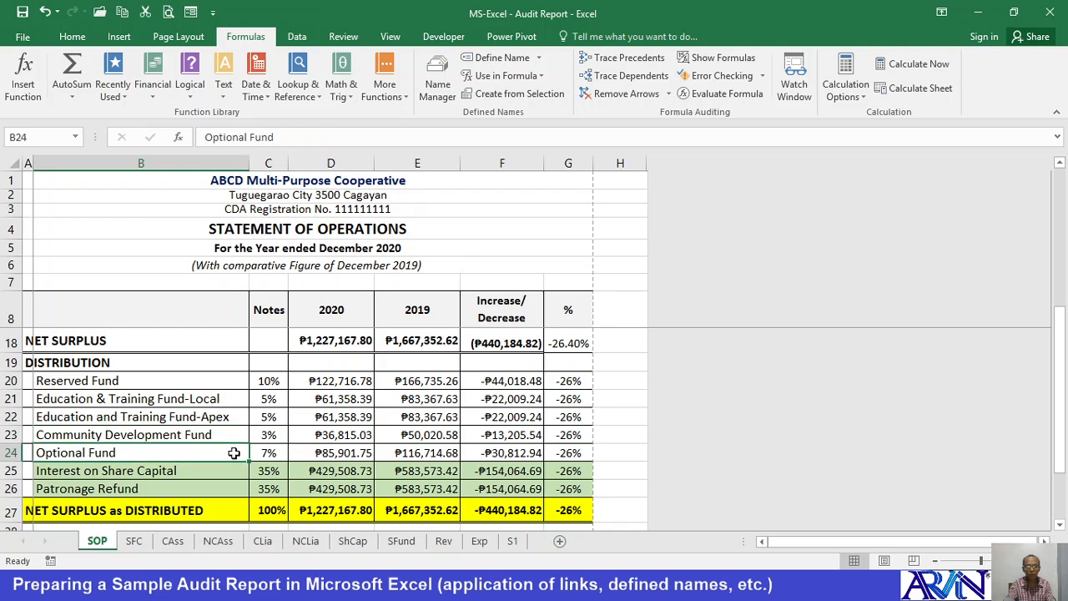
left_click(214, 470)
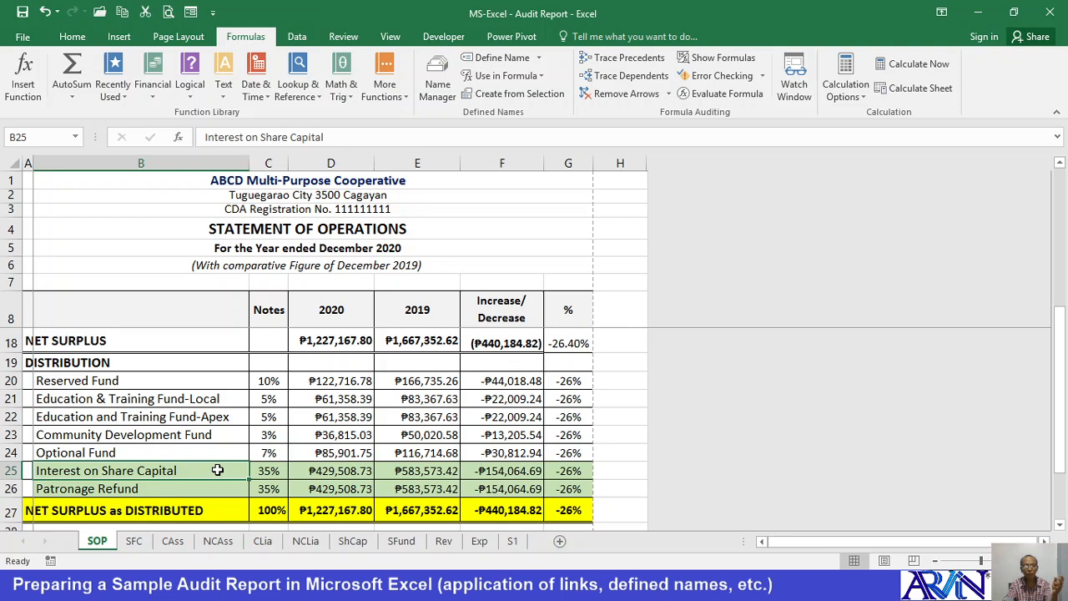
left_click(182, 490)
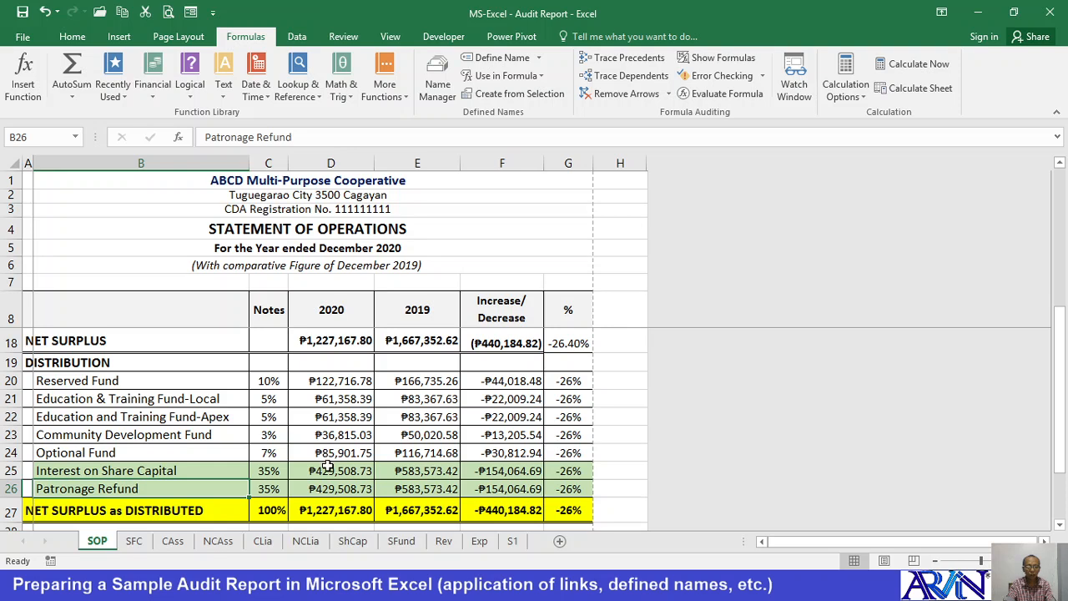
Examine the 2020 distribution amounts and the cell references in the Reserved Fund formula
left_click_drag(328, 467, 331, 496)
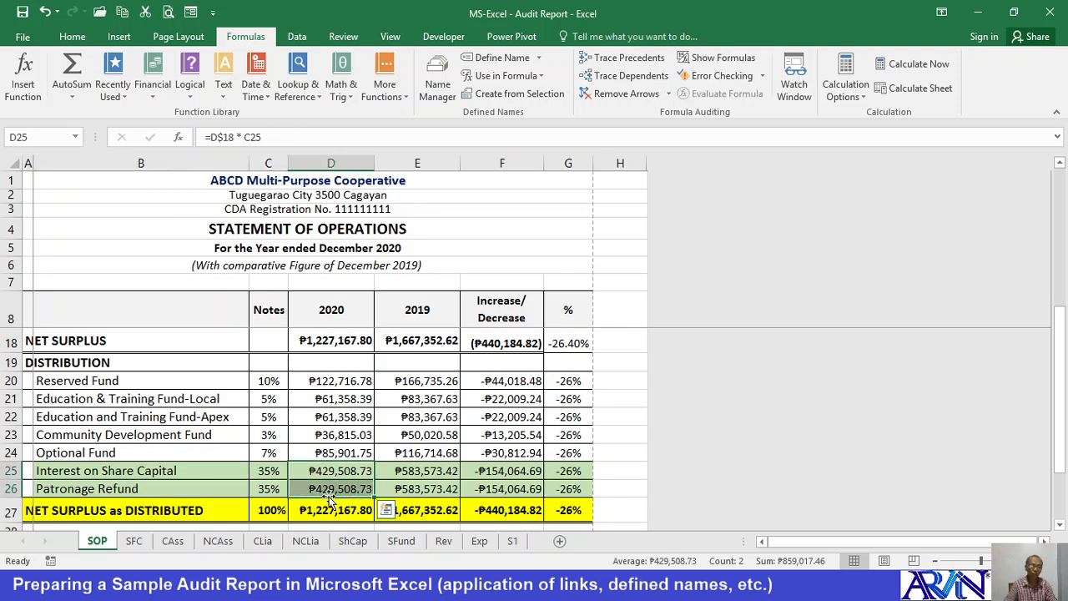
left_click_drag(342, 381, 342, 453)
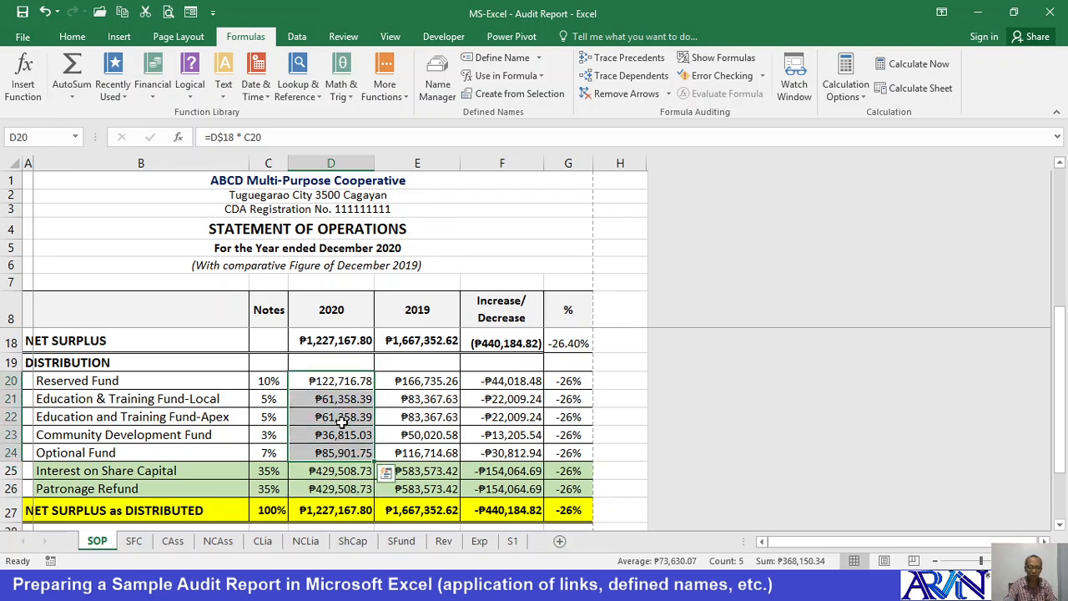
scroll(342, 421, "up", 1)
left_click(349, 434)
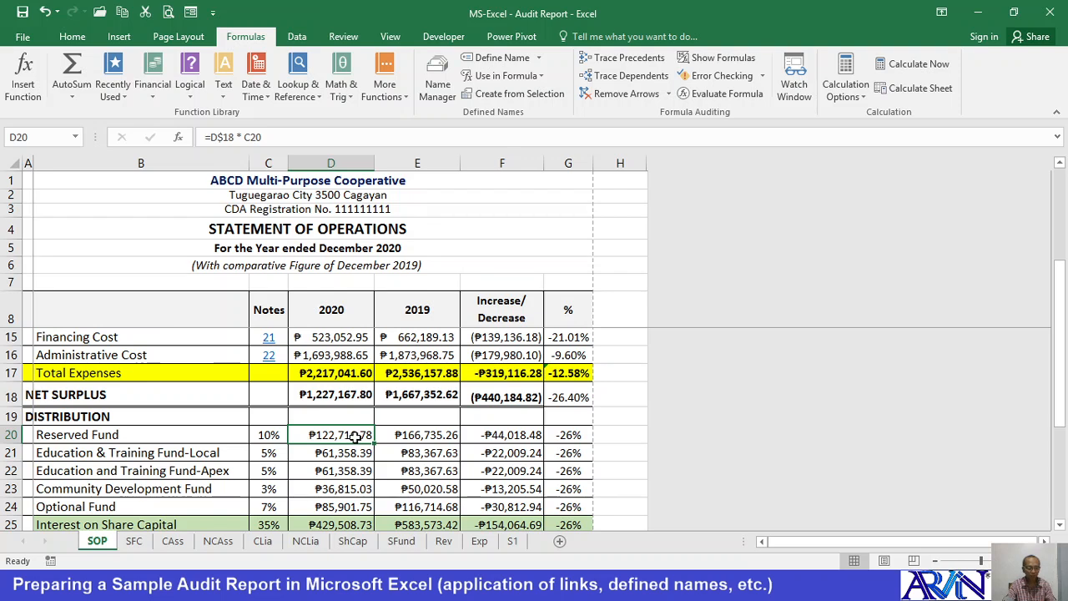
double_click(349, 434)
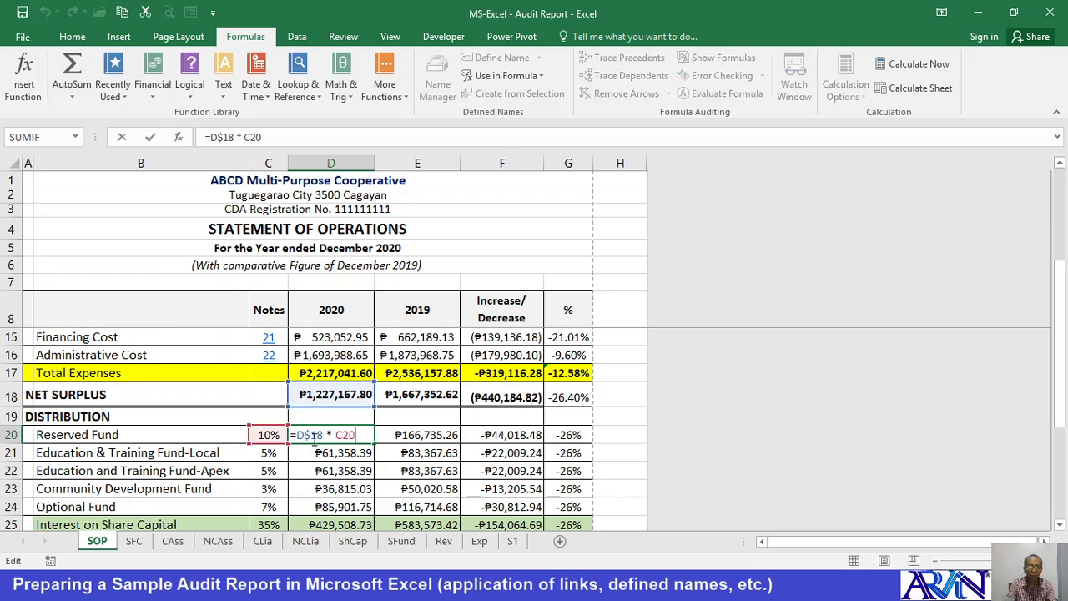
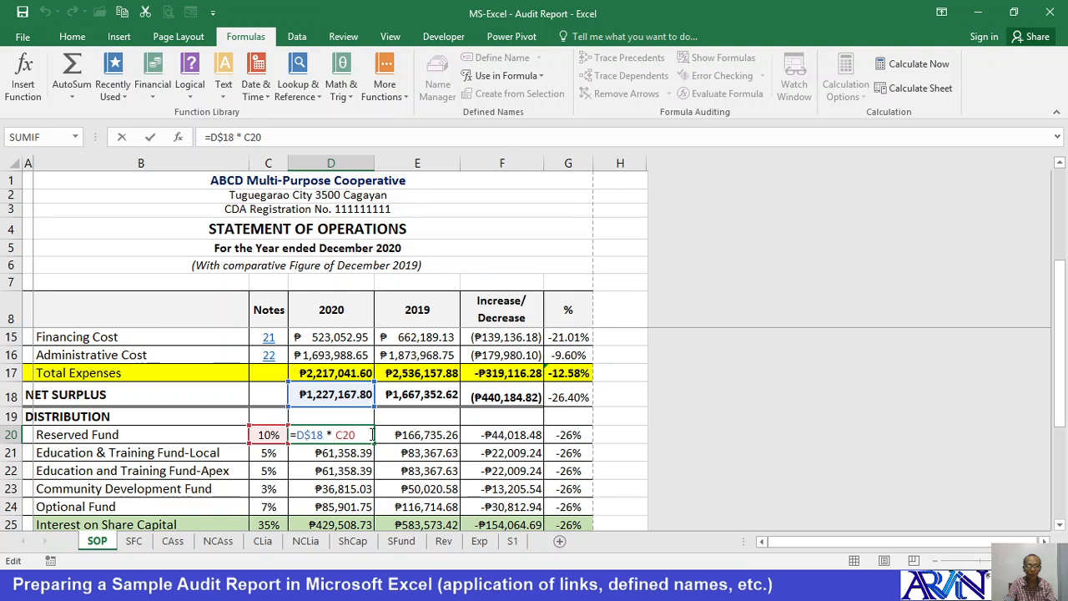
key("ctrl+Return")
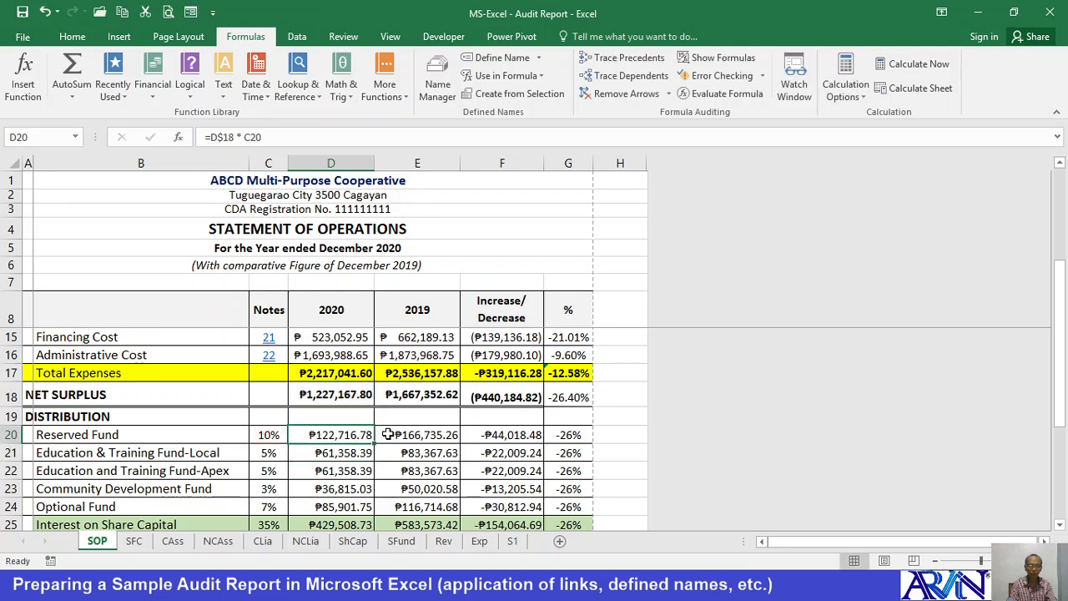
key("ctrl+c")
key("Down")
key("shift+Down")
key("shift+Down")
key("shift+Down")
key("shift+Down")
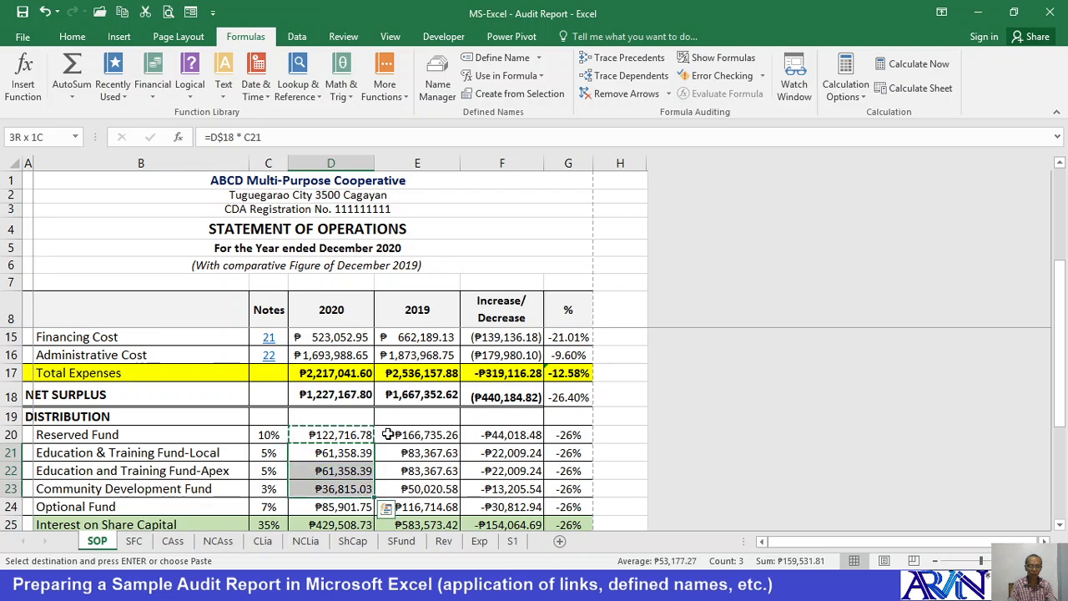
key("shift+Down")
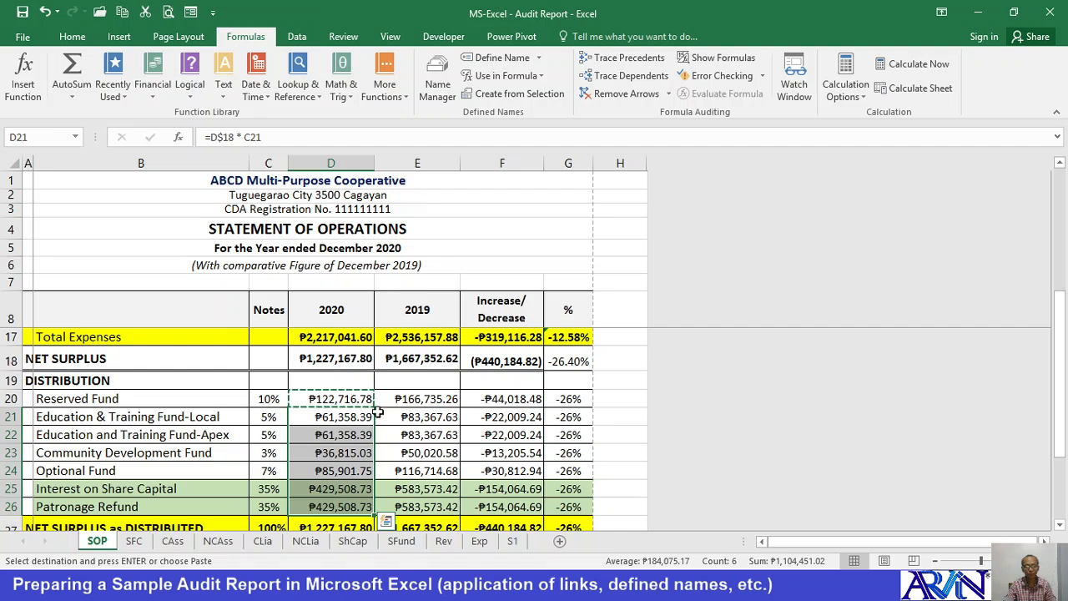
Check the formulas of the 2019 Reserved Fund amount and of the credit operations income's Increase/Decrease and percentage
left_click(421, 401)
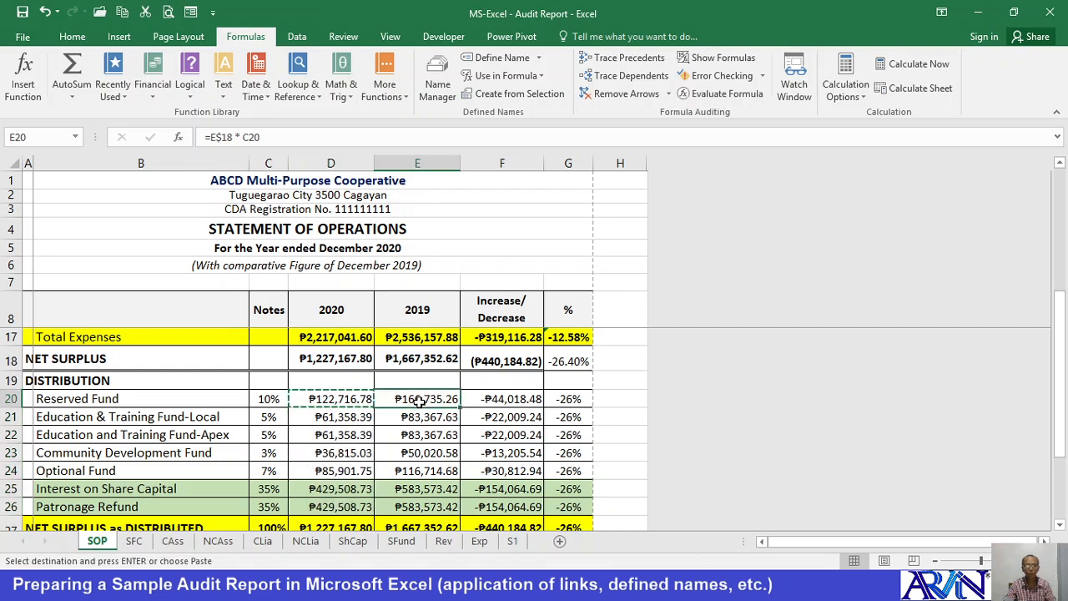
scroll(488, 426, "down", 2)
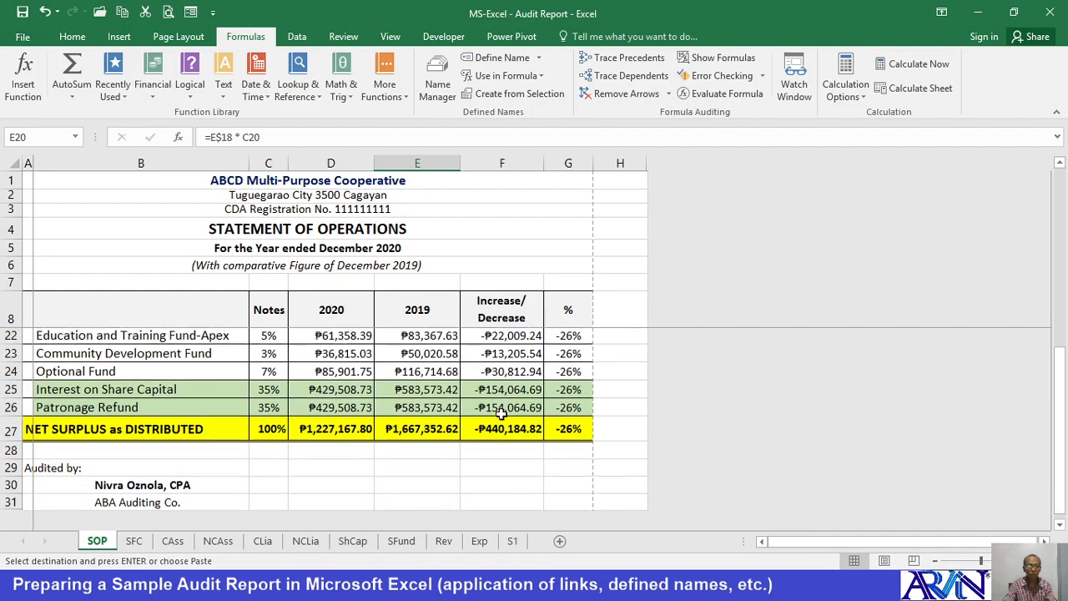
scroll(501, 412, "up", 4)
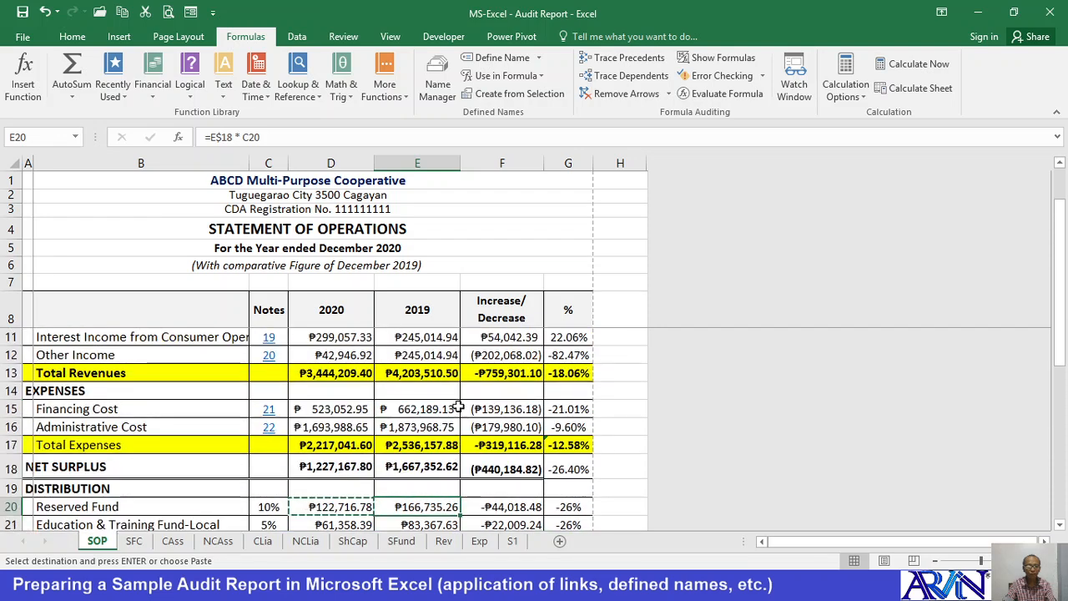
scroll(400, 397, "up", 1)
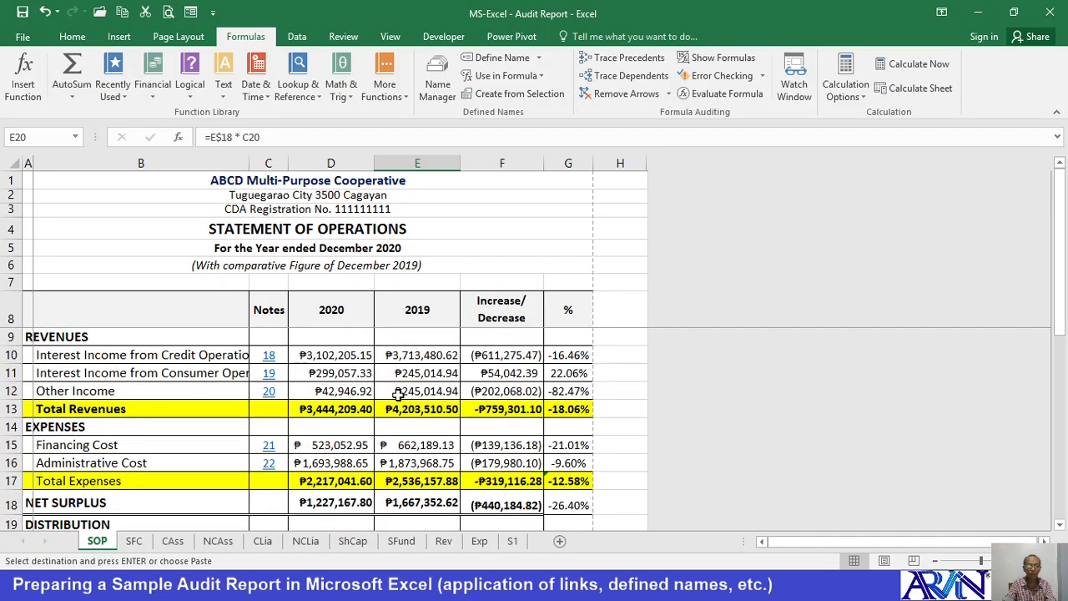
key("Escape")
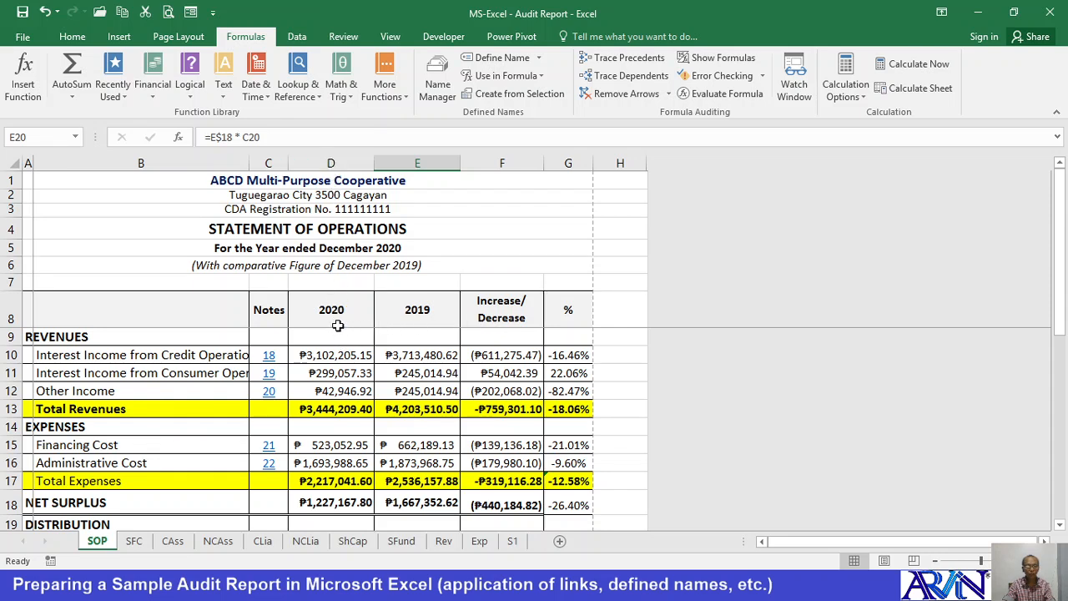
left_click(432, 314)
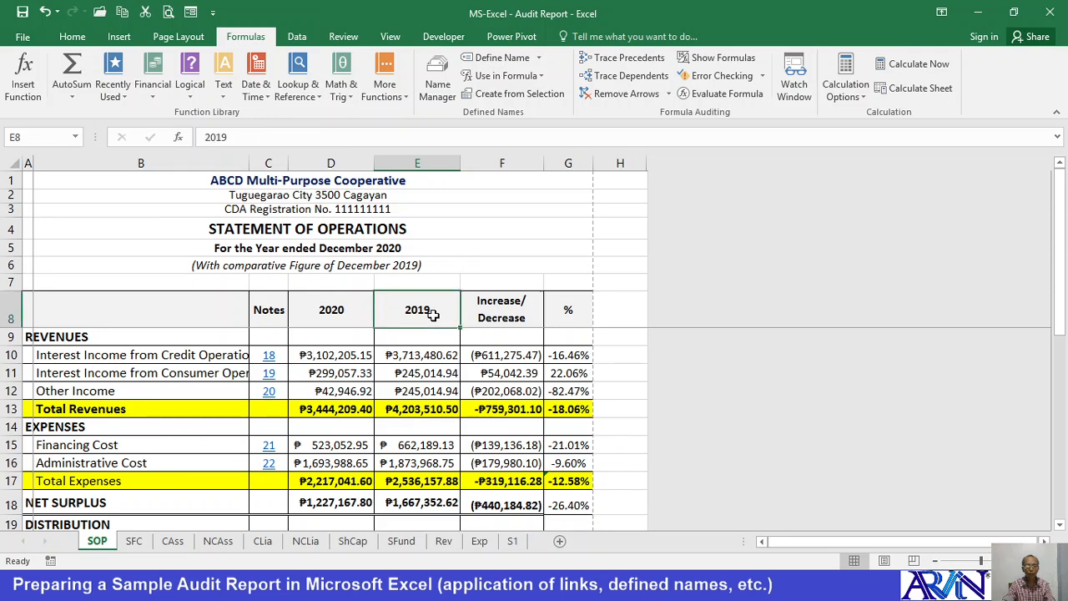
left_click(504, 359)
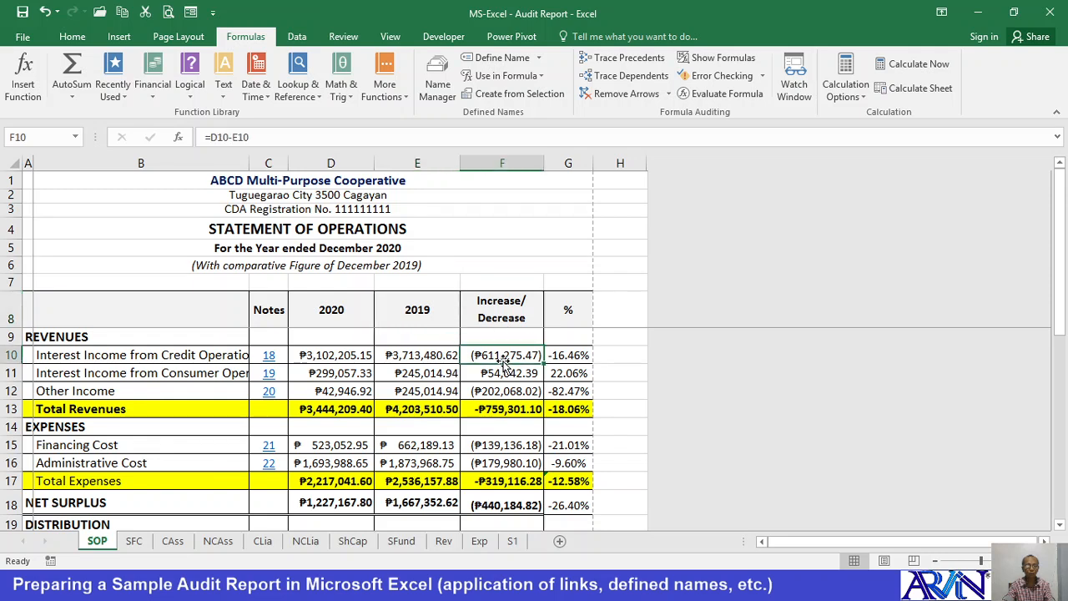
left_click(570, 356)
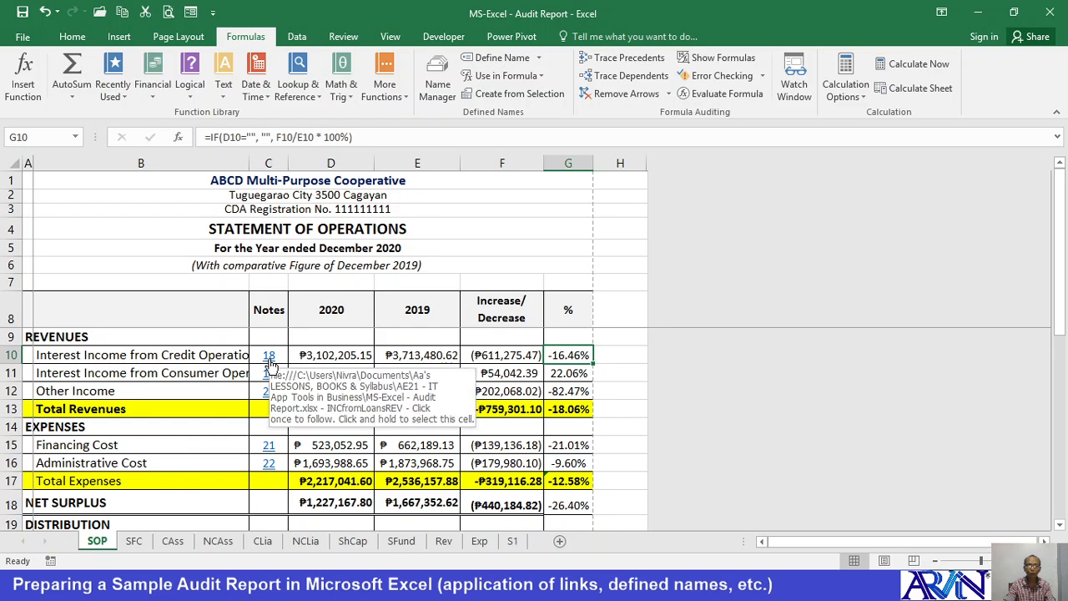
Follow the note 18 hyperlink to the Rev sheet and insert a left block arrow about 0.45" high and 0.64" wide in cell G1
left_click(269, 356)
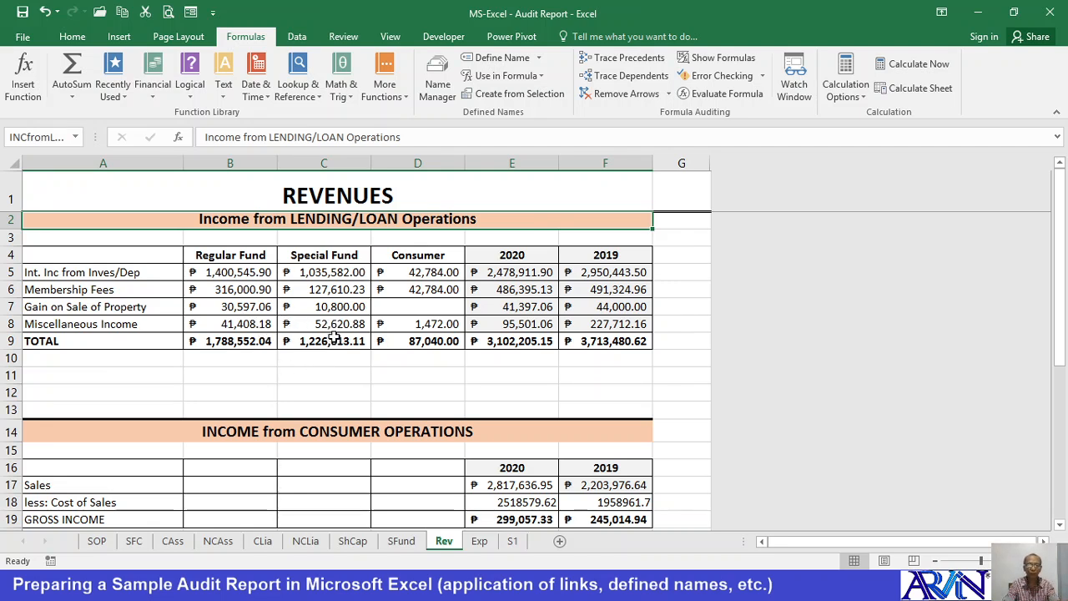
left_click(126, 34)
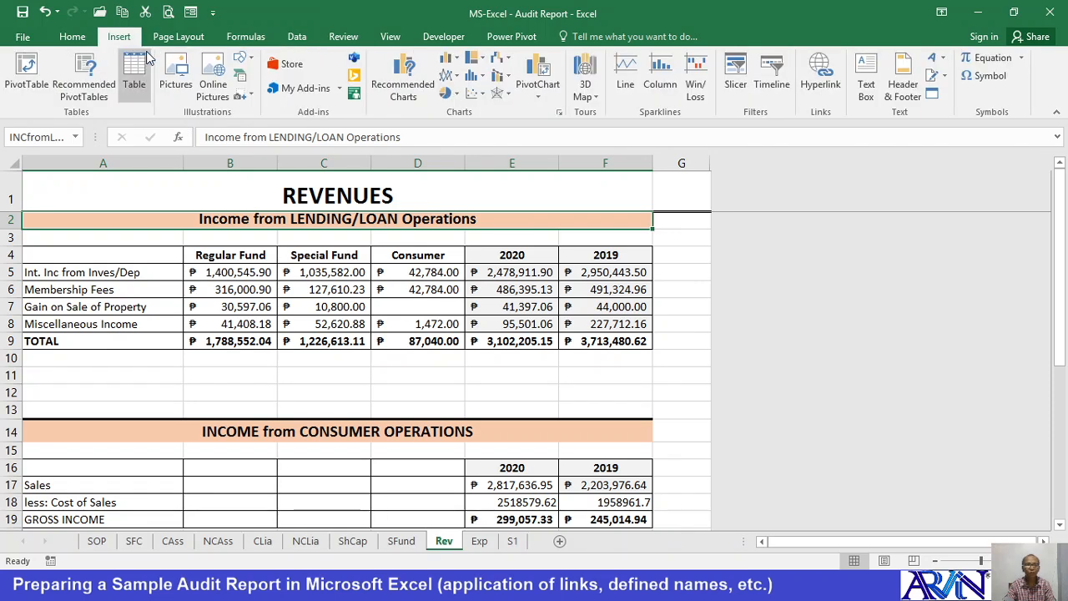
left_click(240, 63)
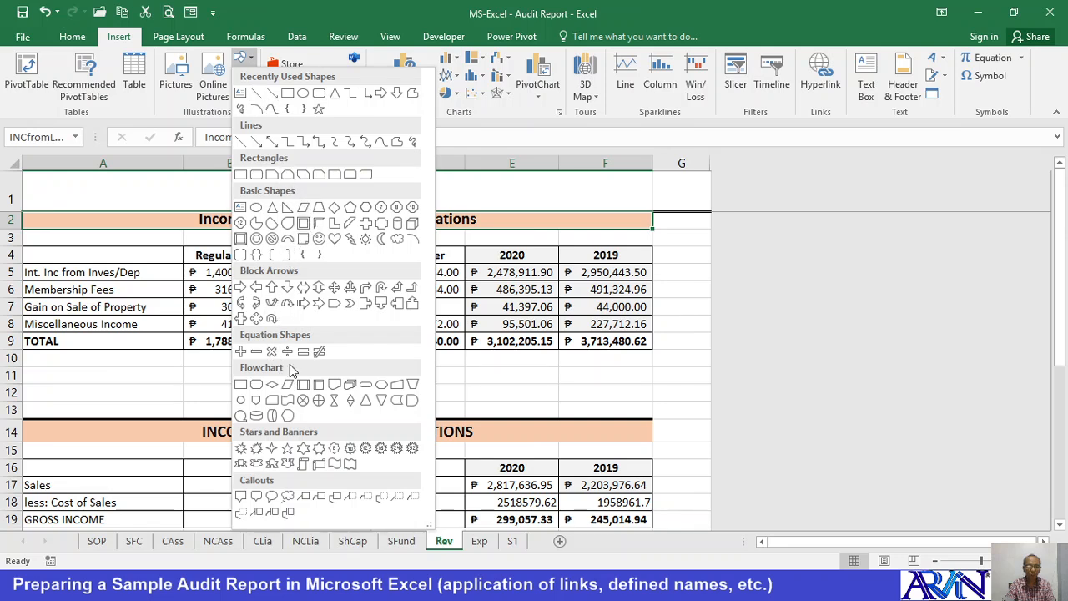
left_click(256, 288)
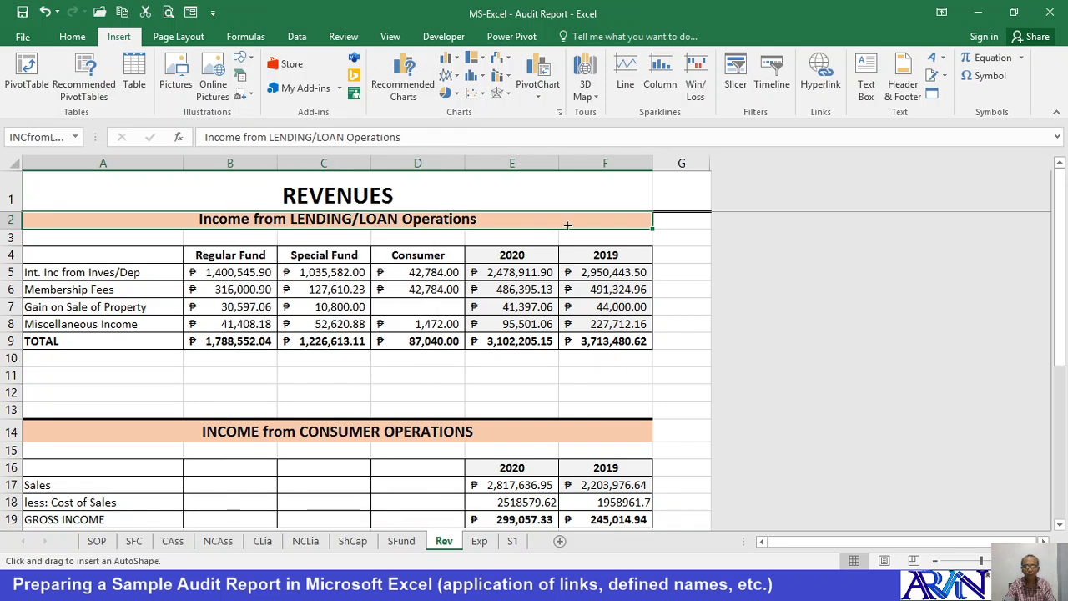
left_click_drag(652, 176, 705, 211)
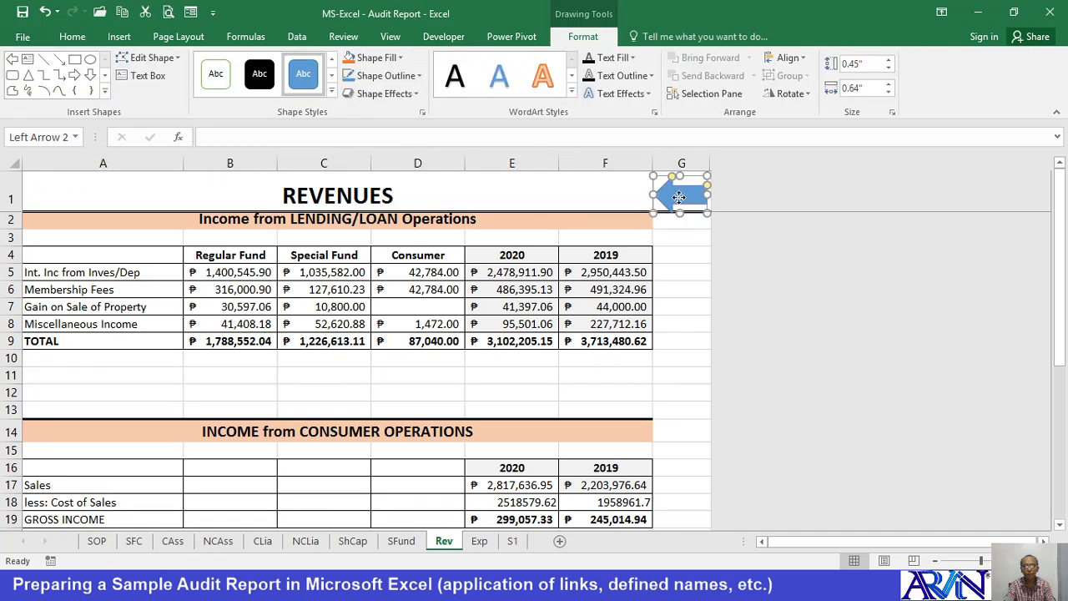
Label the left arrow beside the REVENUES title BACK and leave the shape selected
right_click(679, 198)
left_click(716, 287)
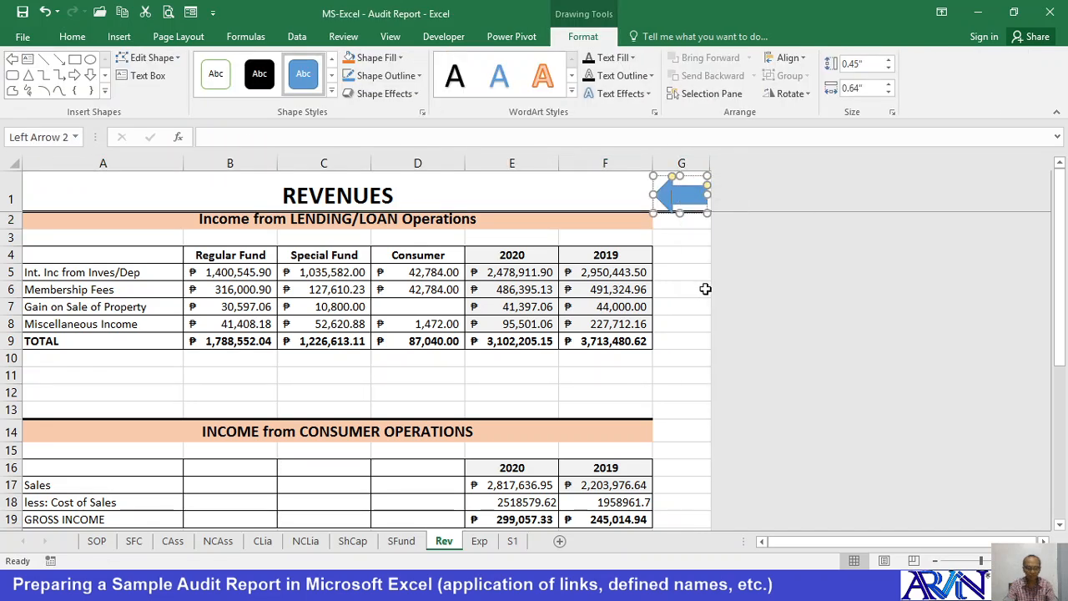
type("BACK")
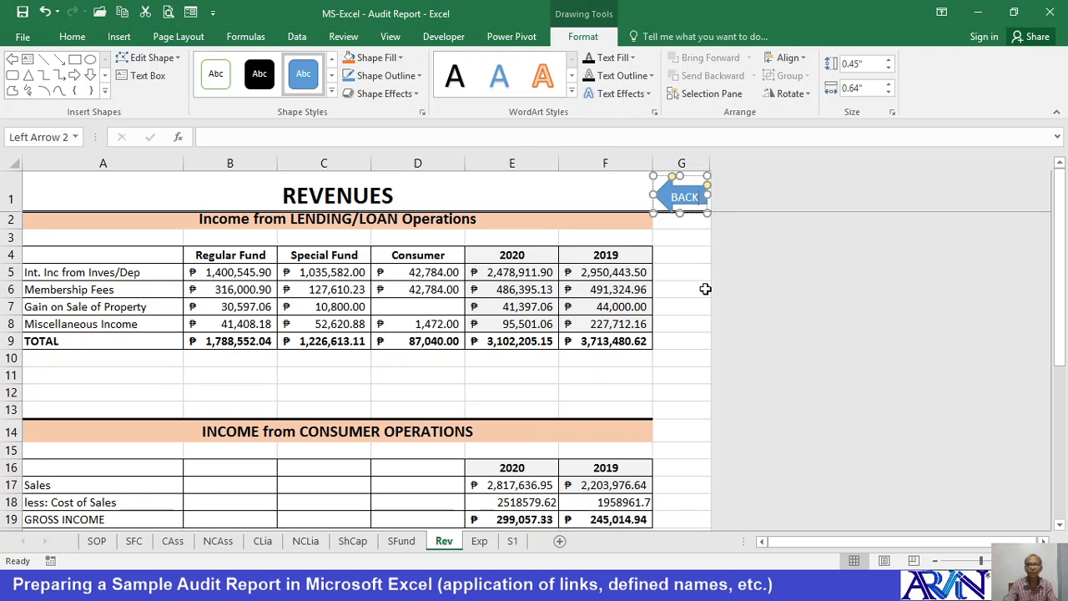
left_click(682, 237)
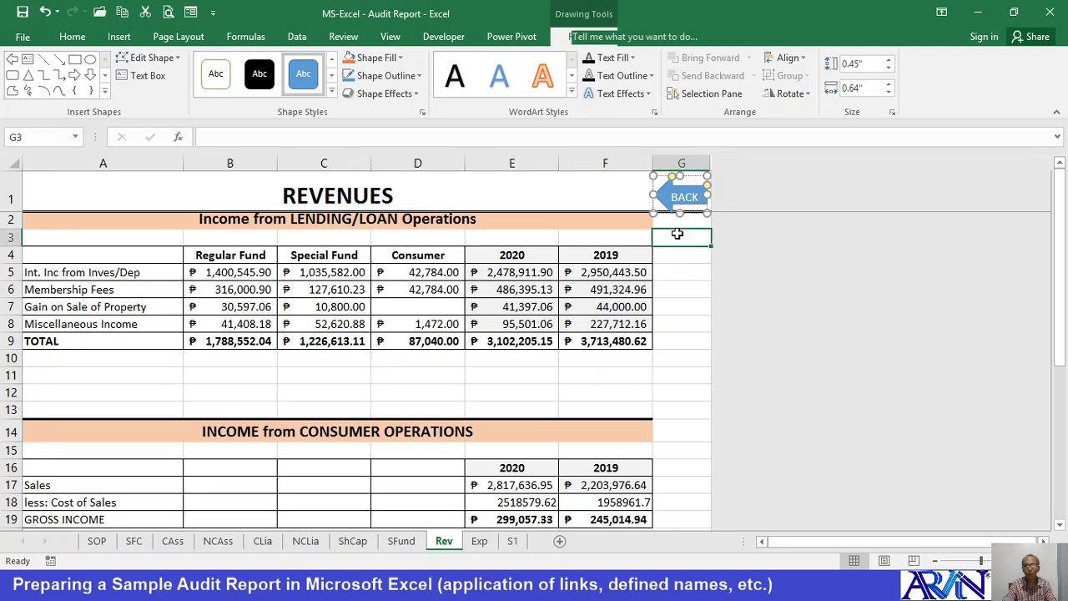
left_click(676, 190)
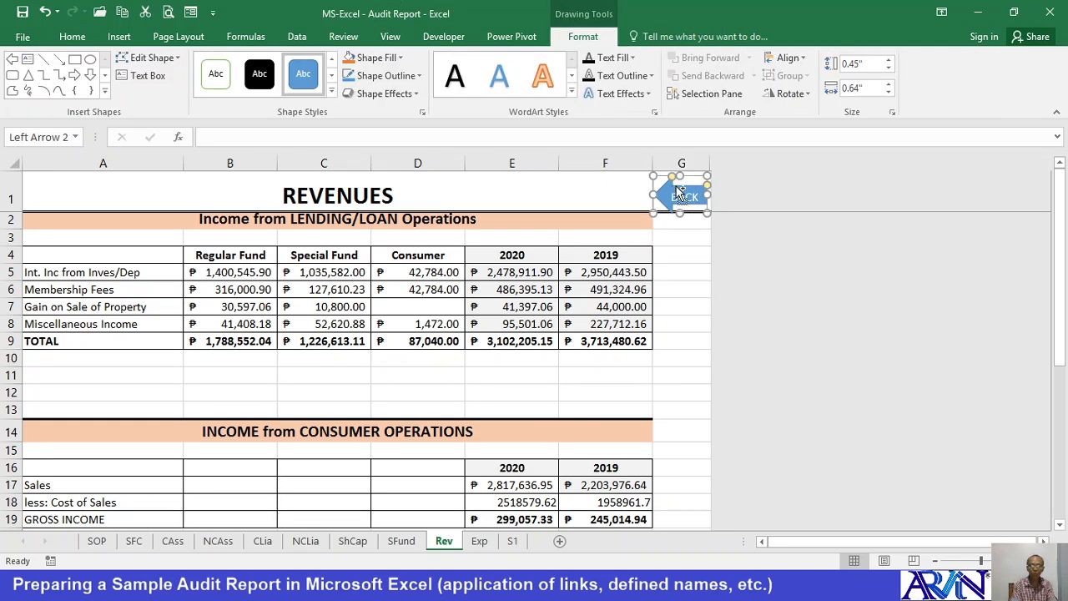
Hyperlink the BACK arrow on the Rev sheet to cell A1 of the SOP sheet and follow the link
key("ctrl+k")
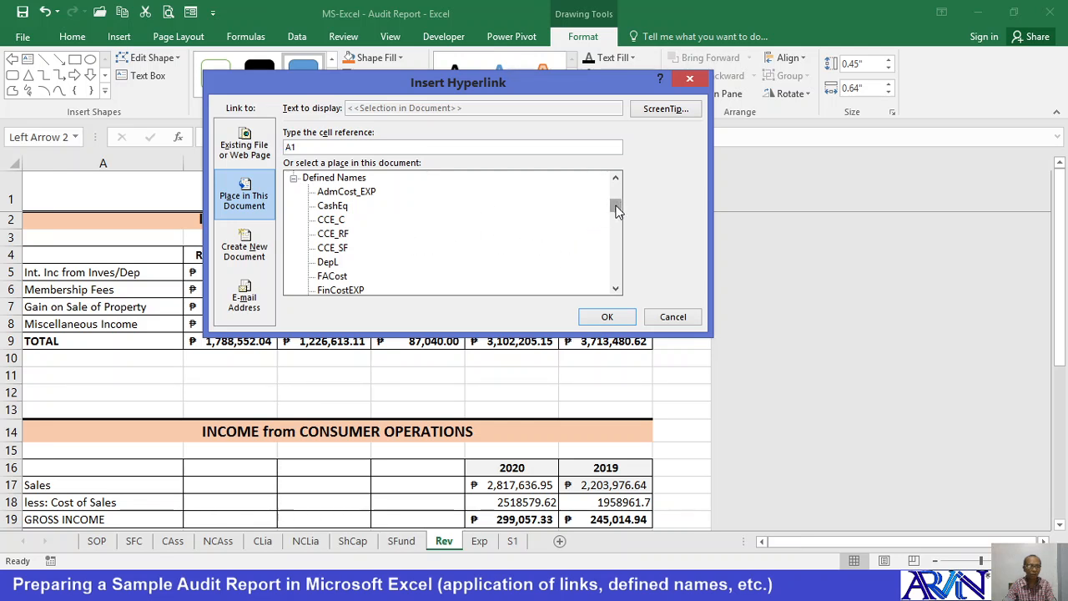
left_click_drag(617, 210, 617, 182)
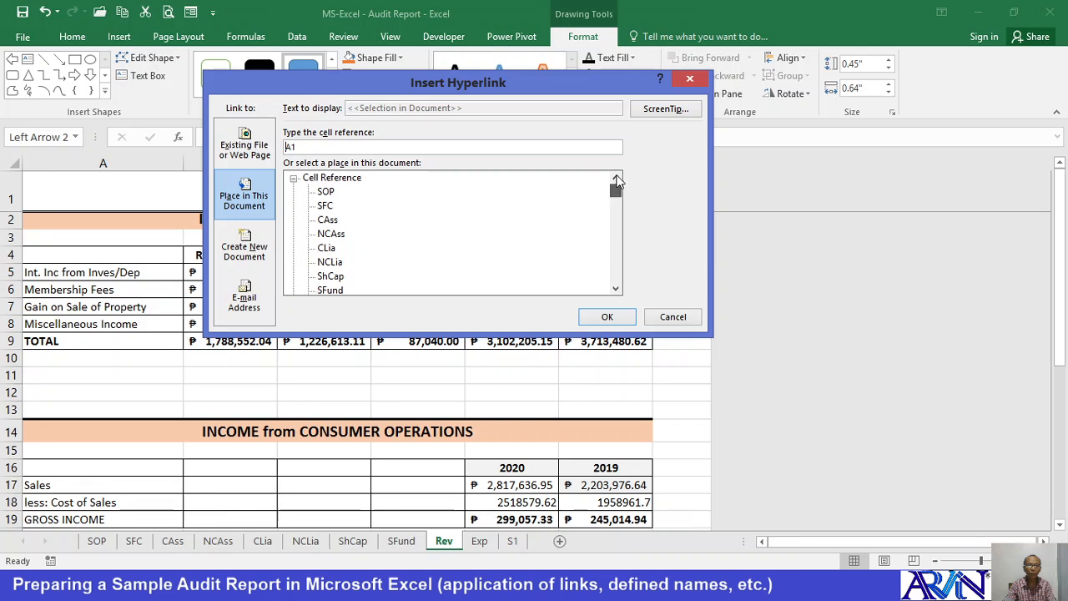
left_click(334, 197)
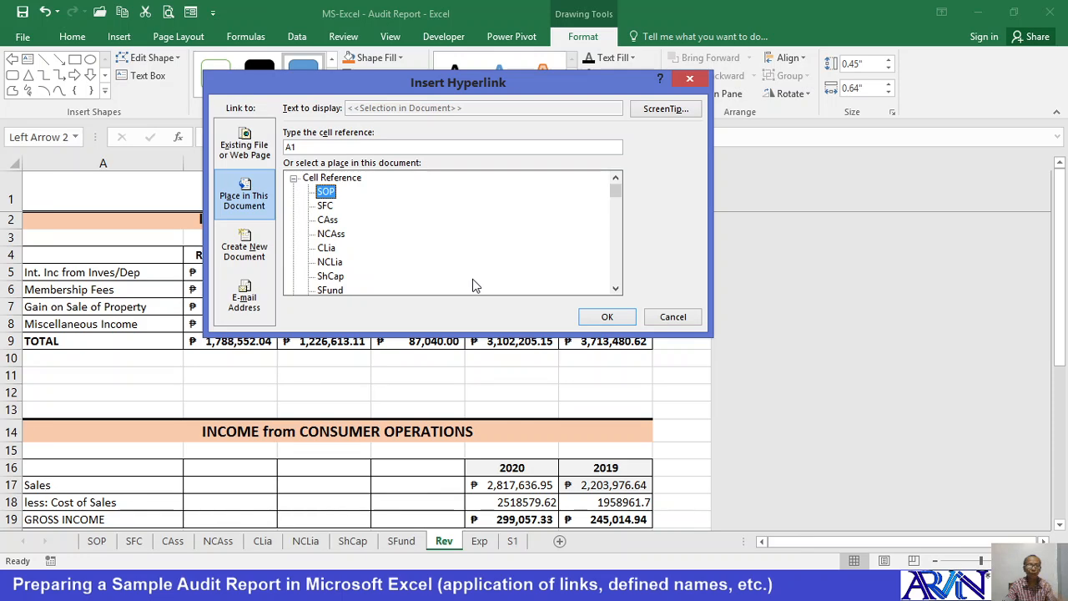
left_click(604, 316)
left_click(681, 237)
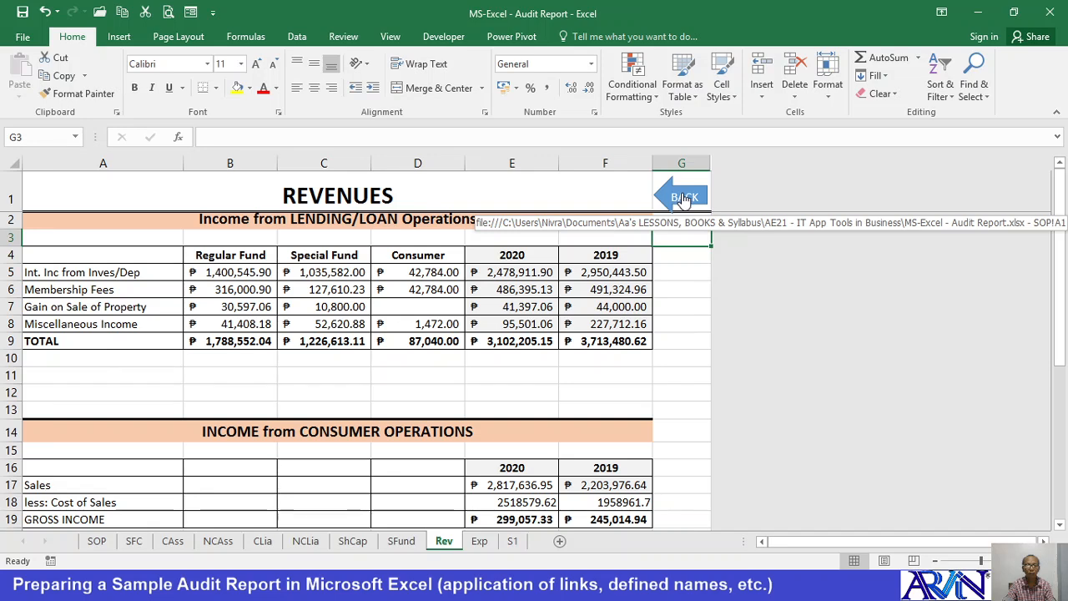
left_click(682, 200)
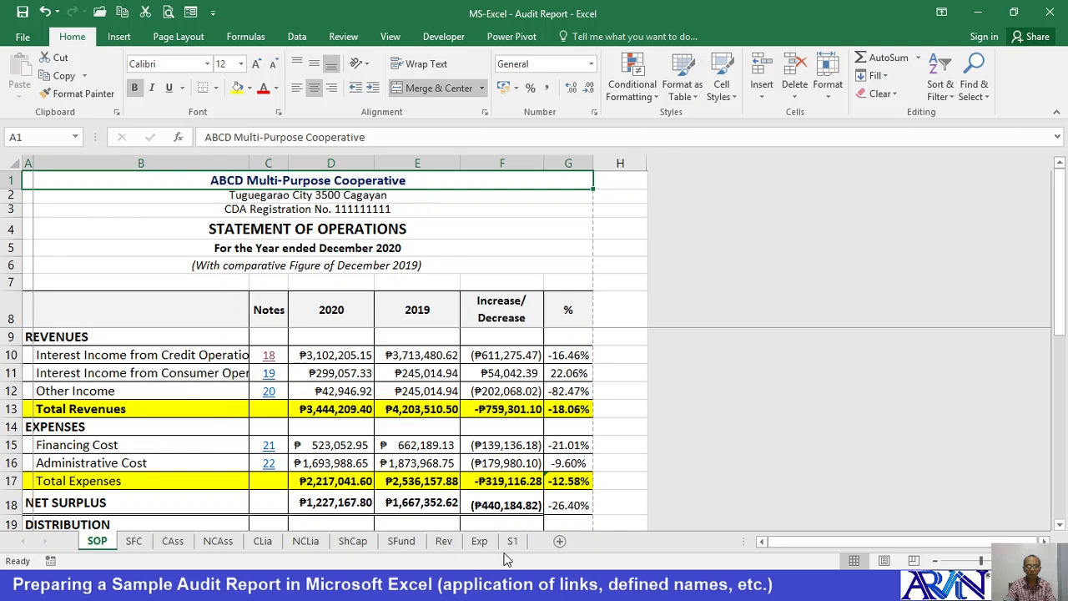
Copy the BACK arrow from the Rev sheet to the Exp sheet and place it in G1 beside the EXPENSES title
left_click(443, 540)
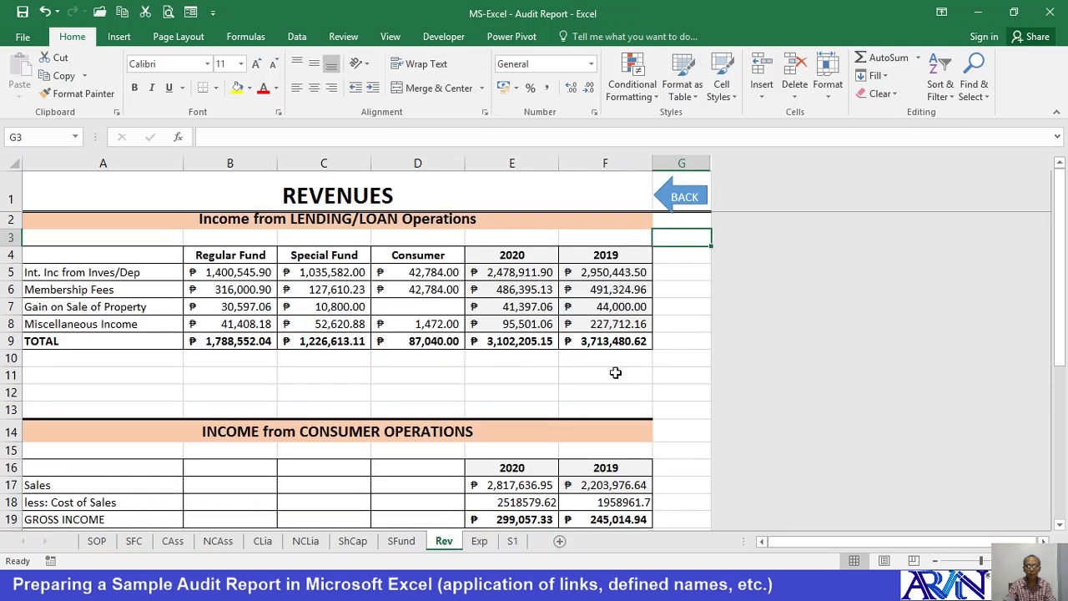
left_click(661, 194, "ctrl")
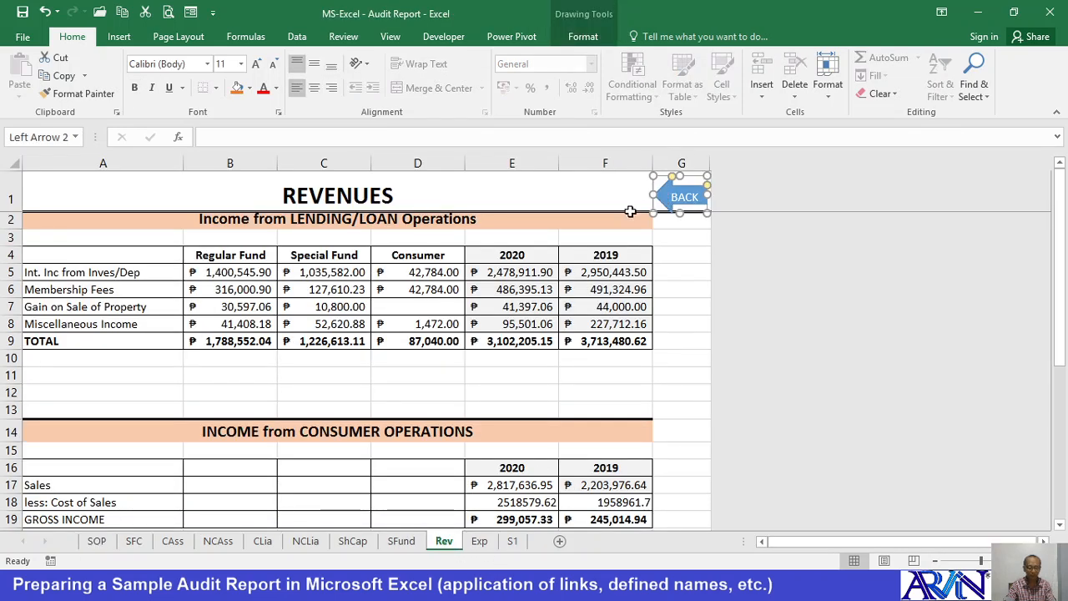
left_click(483, 543)
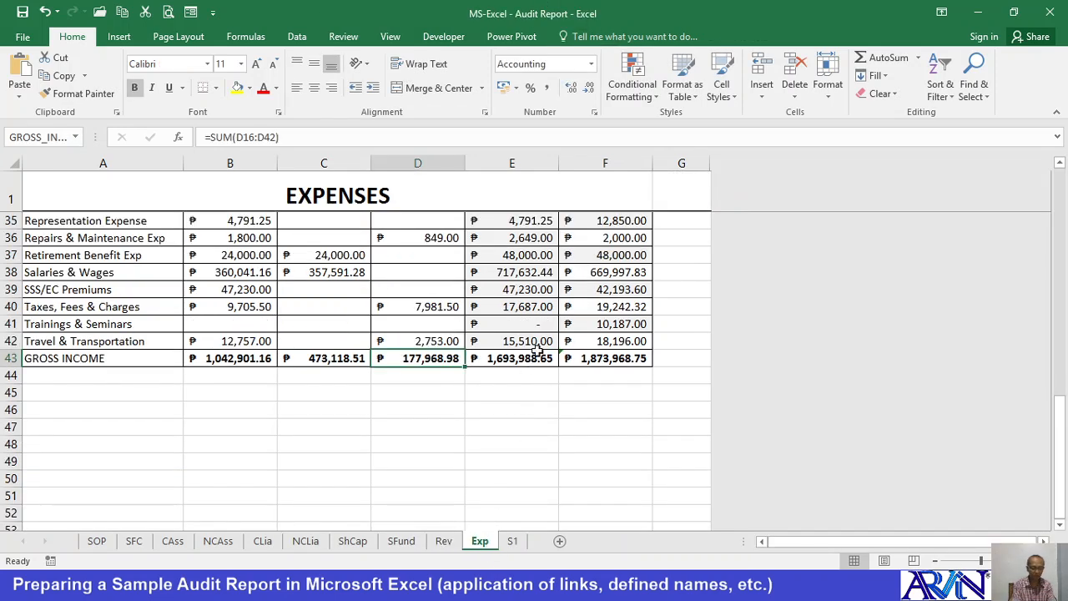
key("ctrl+v")
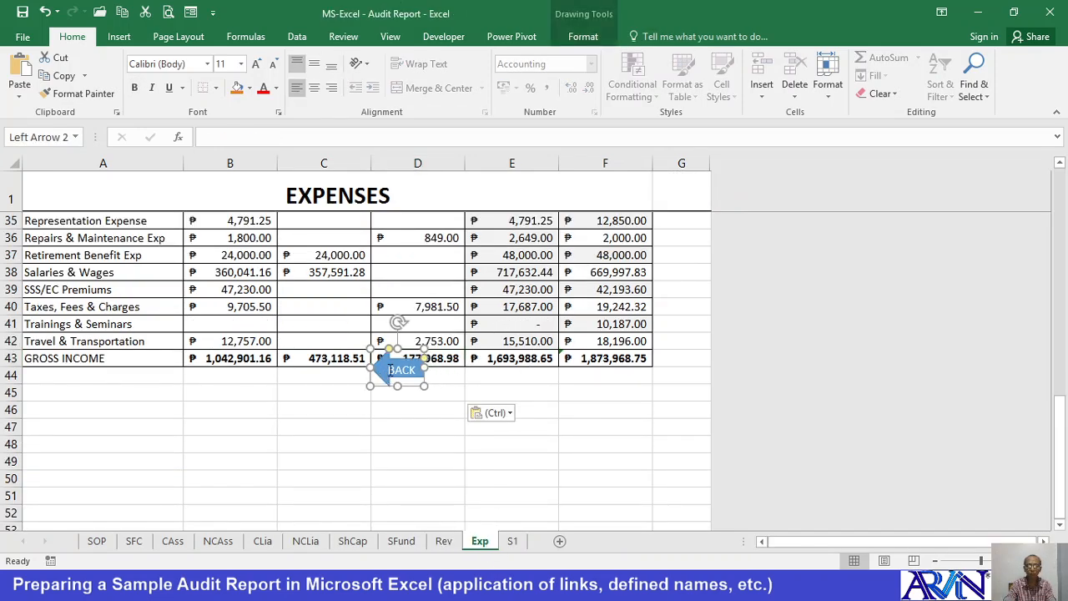
left_click_drag(382, 375, 467, 307)
left_click_drag(650, 187, 665, 189)
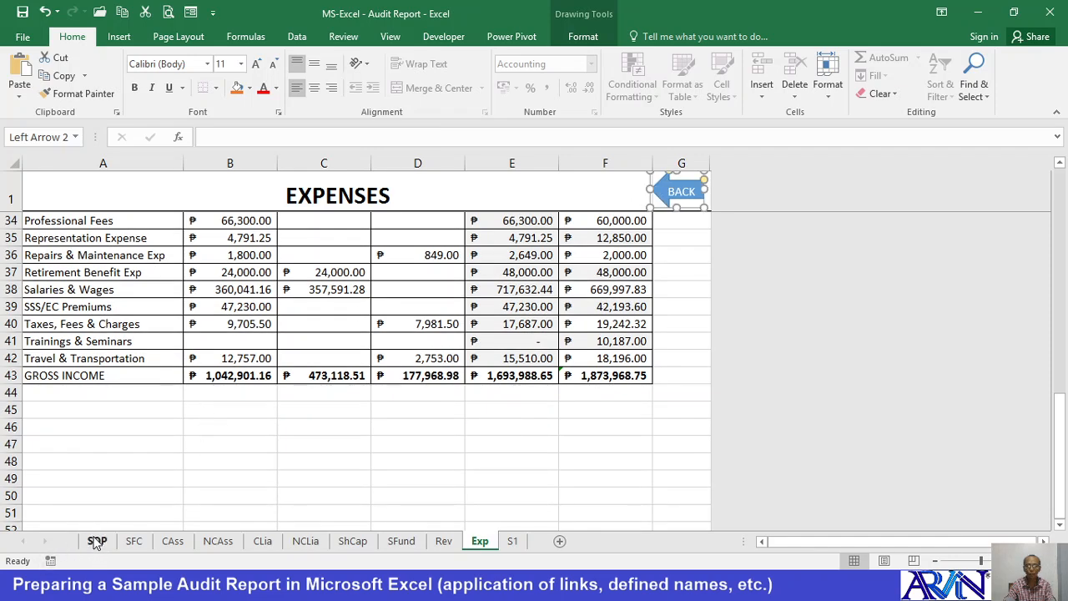
Insert a left block arrow about 0.41" high and 0.65" wide in the title row of the CAss sheet, at column G
left_click(173, 545)
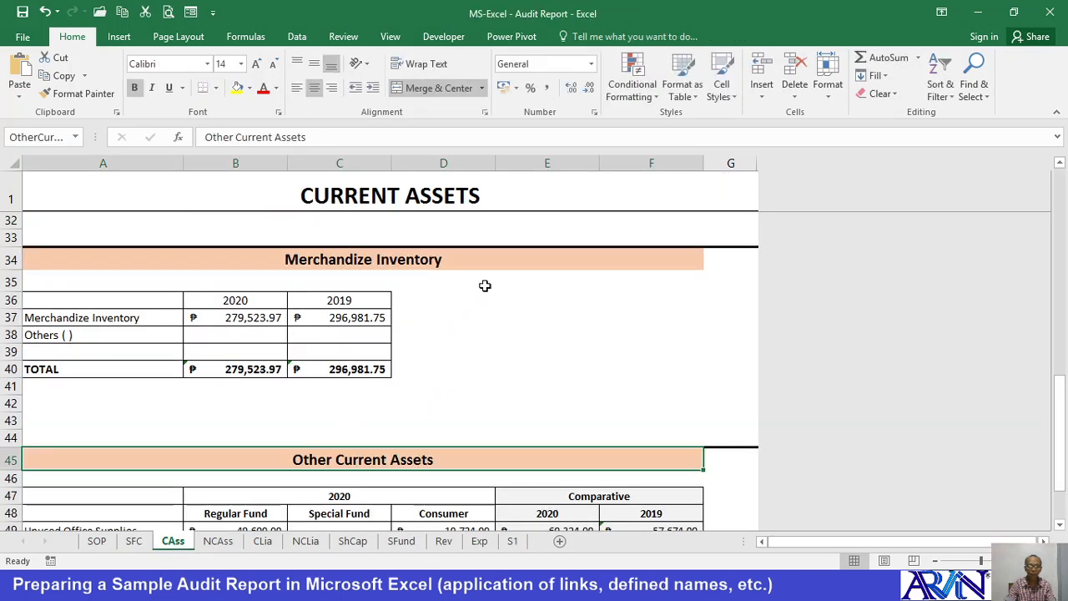
left_click(119, 36)
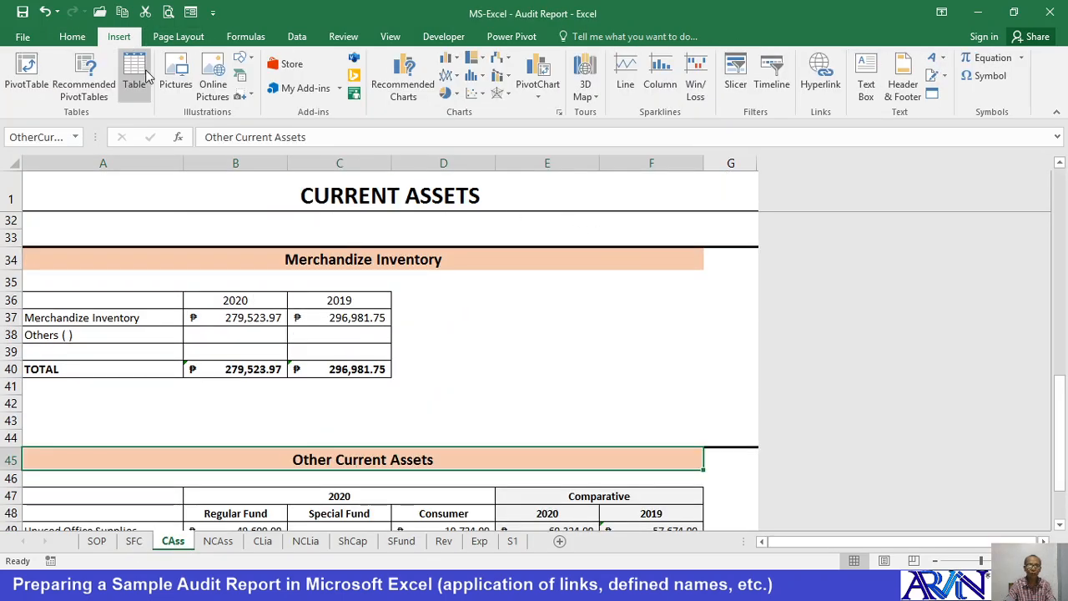
left_click(242, 58)
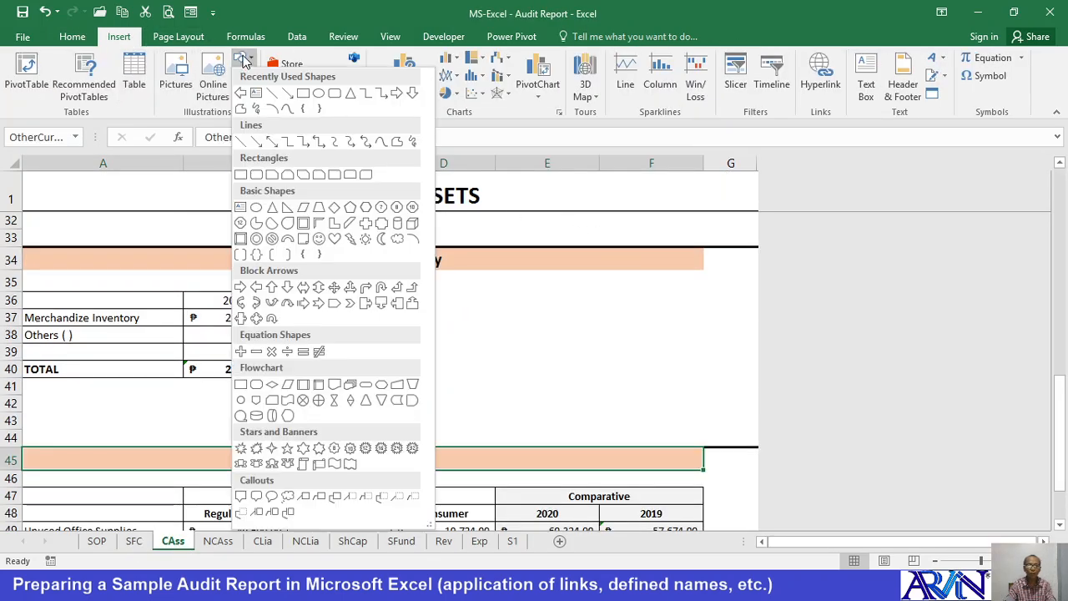
left_click(241, 288)
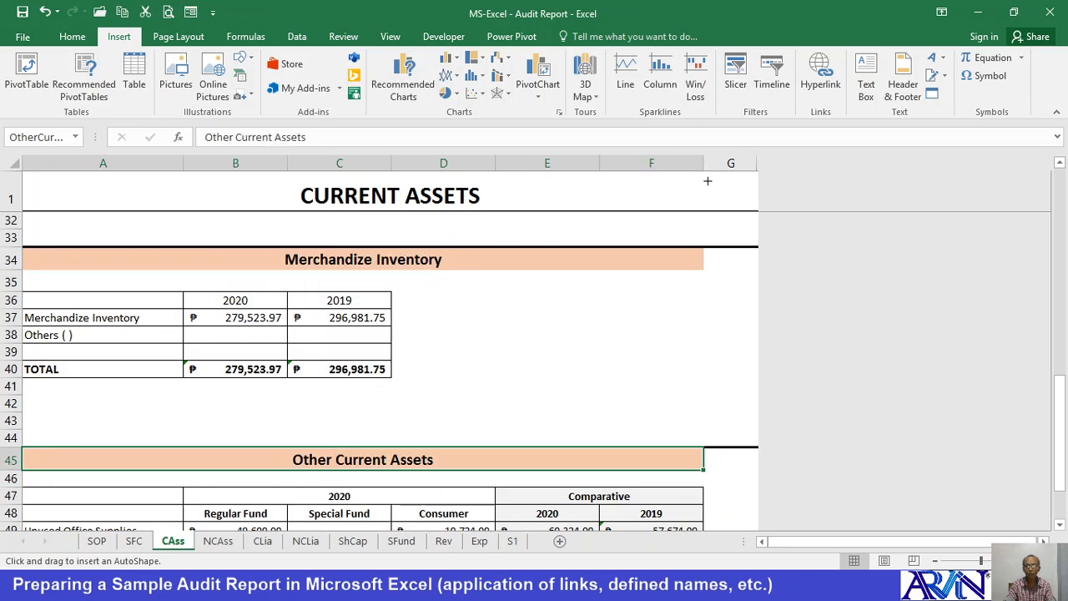
mouse_move(706, 180)
left_mouse_down()
mouse_move(744, 214)
mouse_move(767, 212)
mouse_move(756, 208)
left_mouse_up()
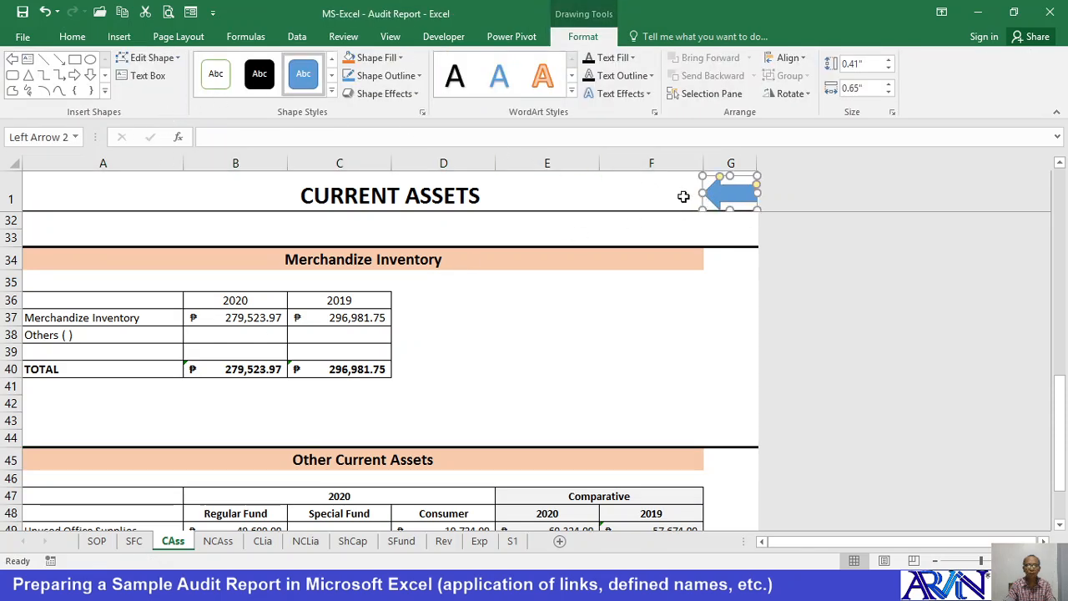
Label the arrow beside the CURRENT ASSETS title BACK SFC and widen it to about 1.02"
right_click(734, 195)
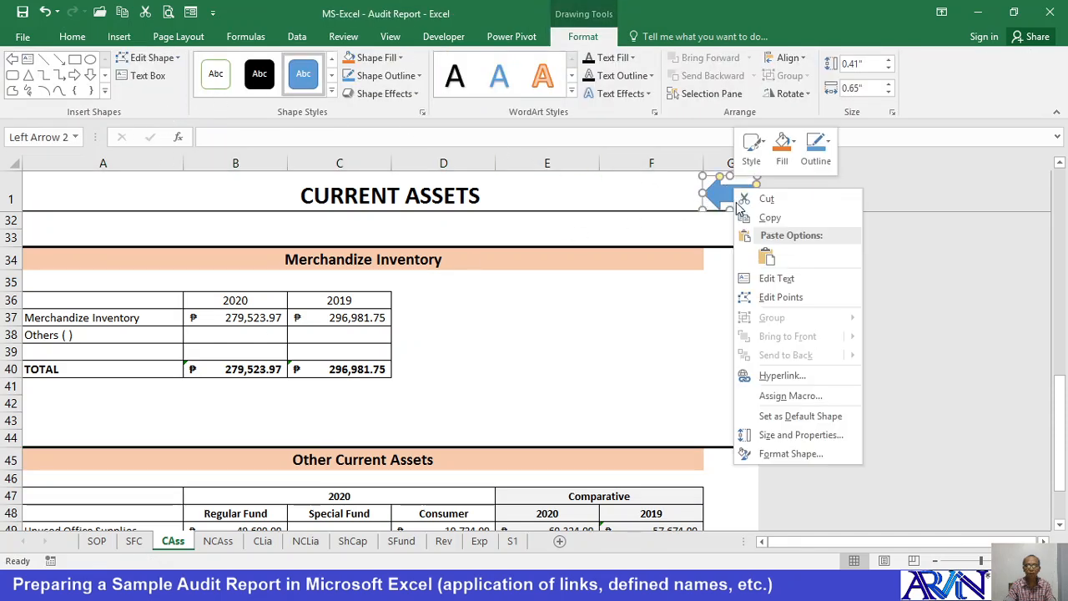
left_click(767, 280)
type("BAC")
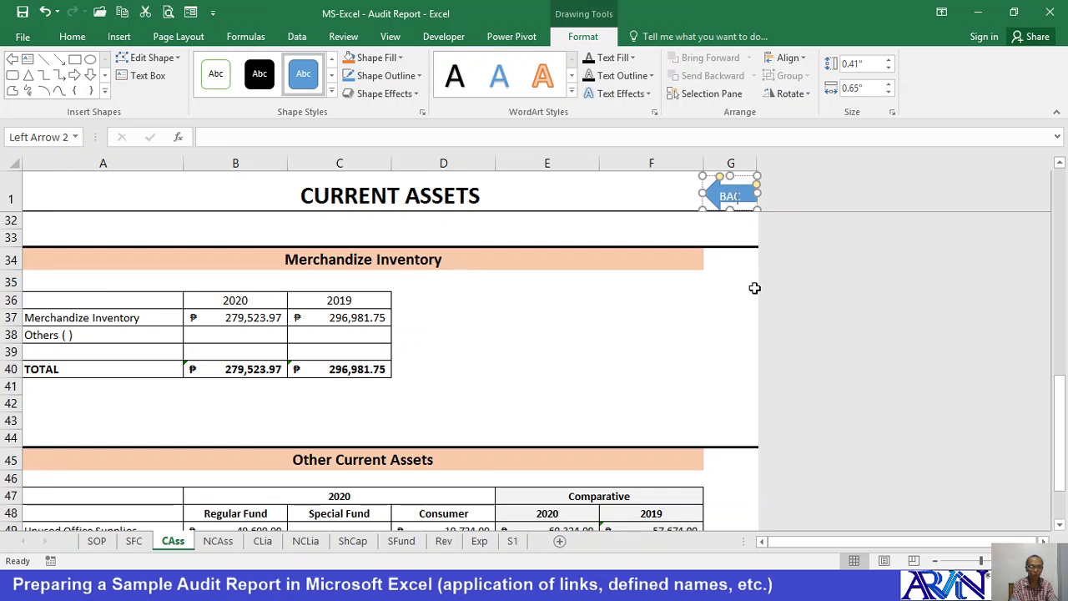
type("K")
left_click_drag(702, 194, 671, 193)
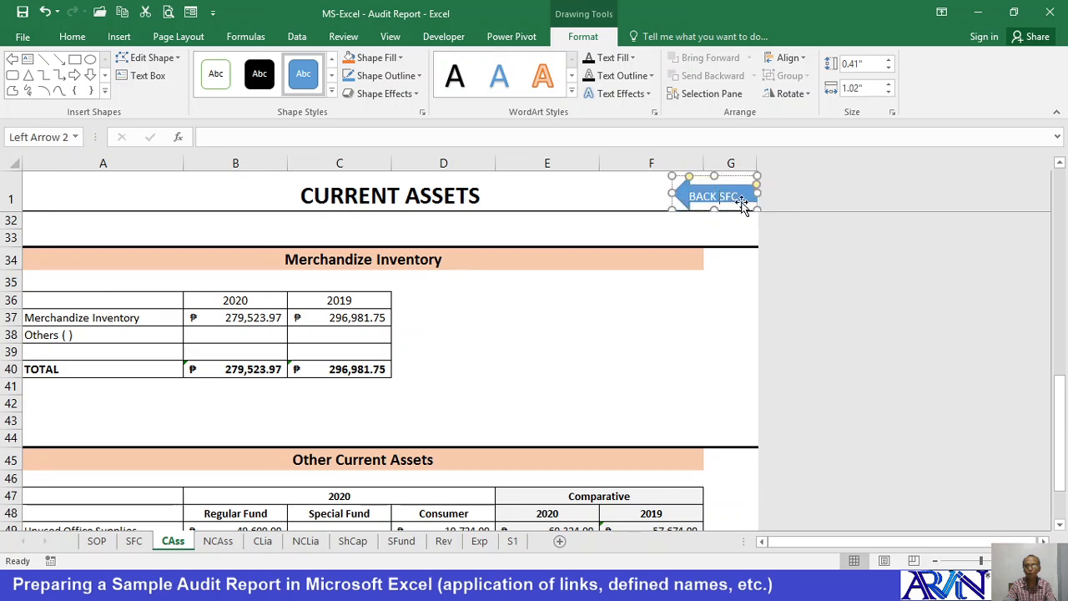
Reduce the CURRENT ASSETS arrow's label to 10.5 pt and change its text to BACK to SFC
type("20")
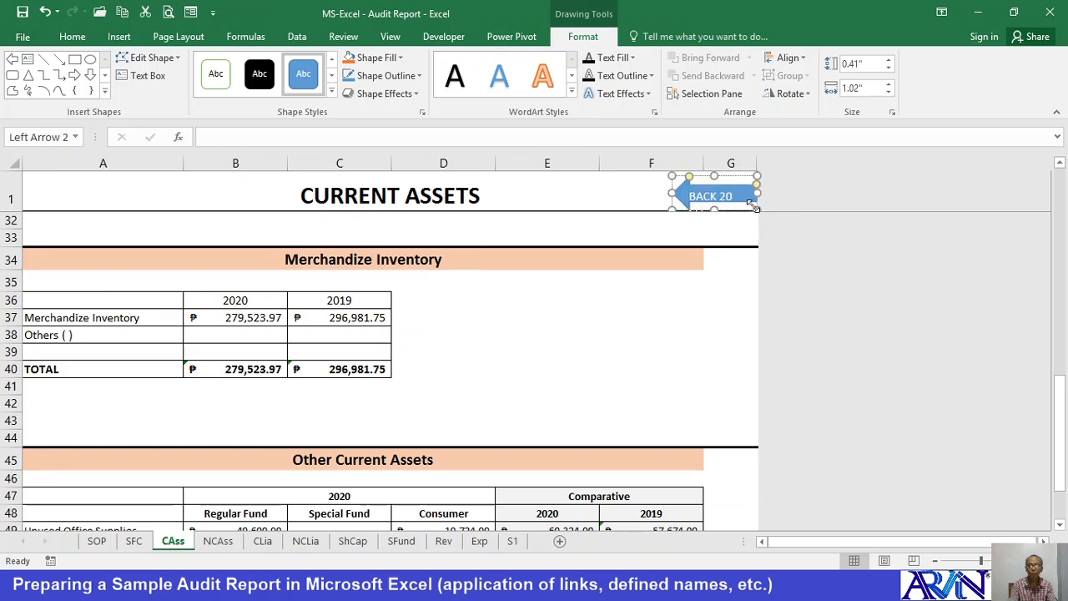
key("ctrl+a")
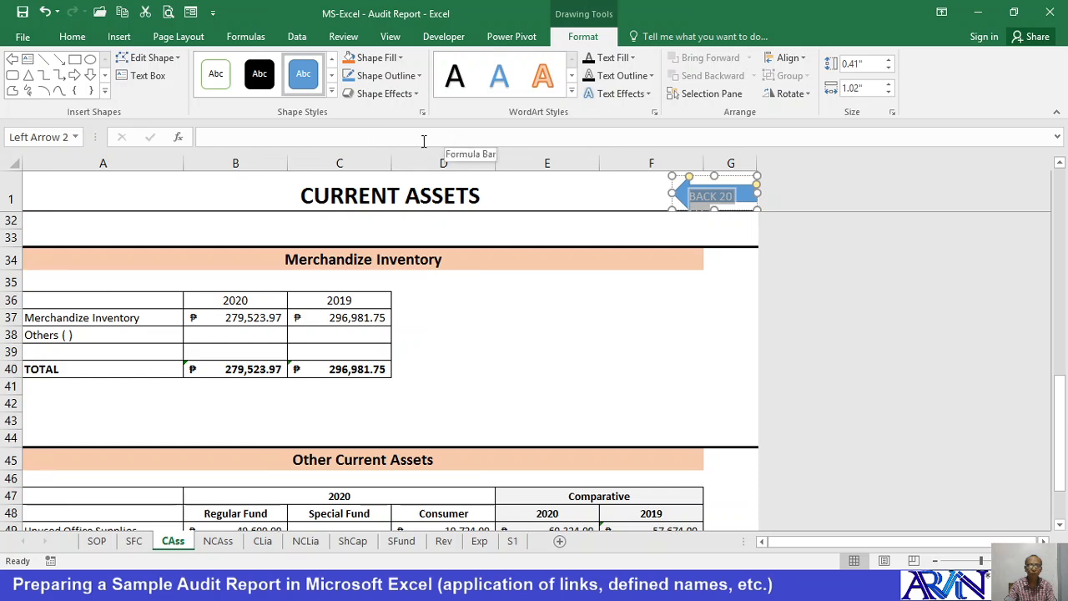
left_click(82, 37)
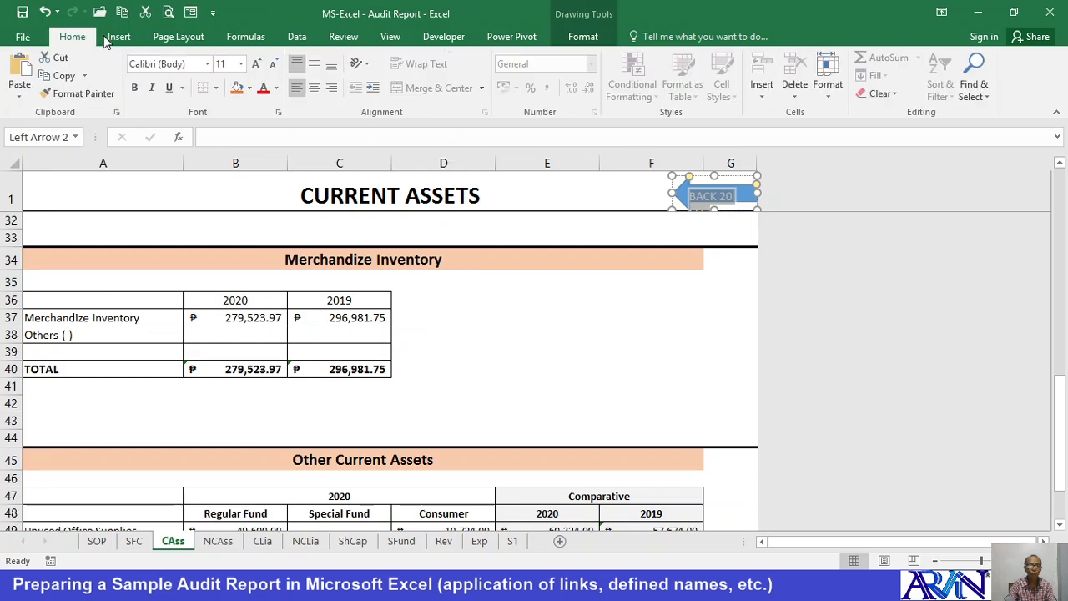
left_click(272, 64)
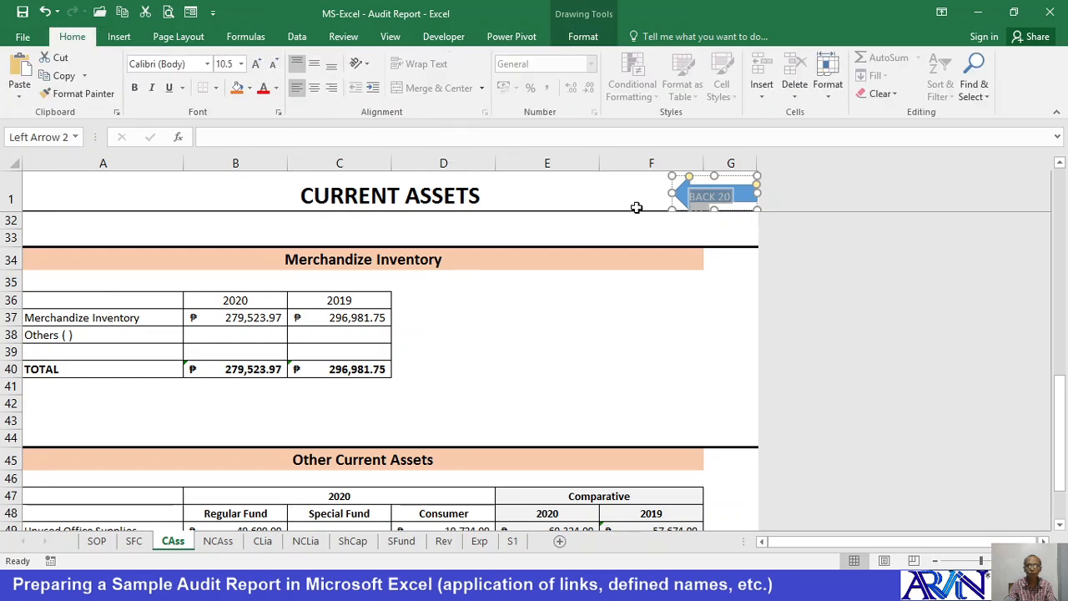
left_click(719, 193)
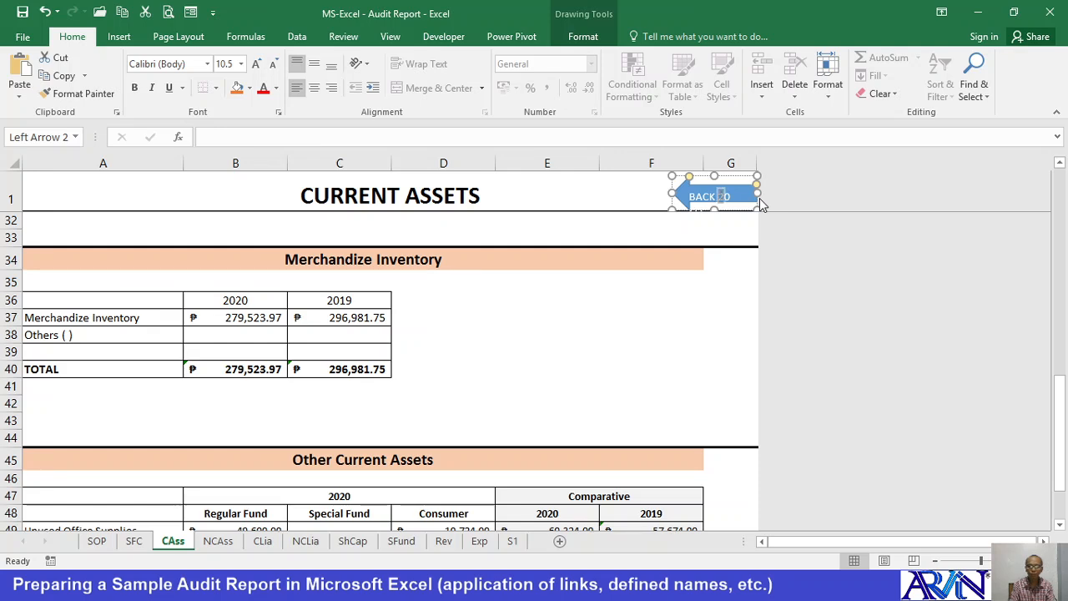
type("to SFC")
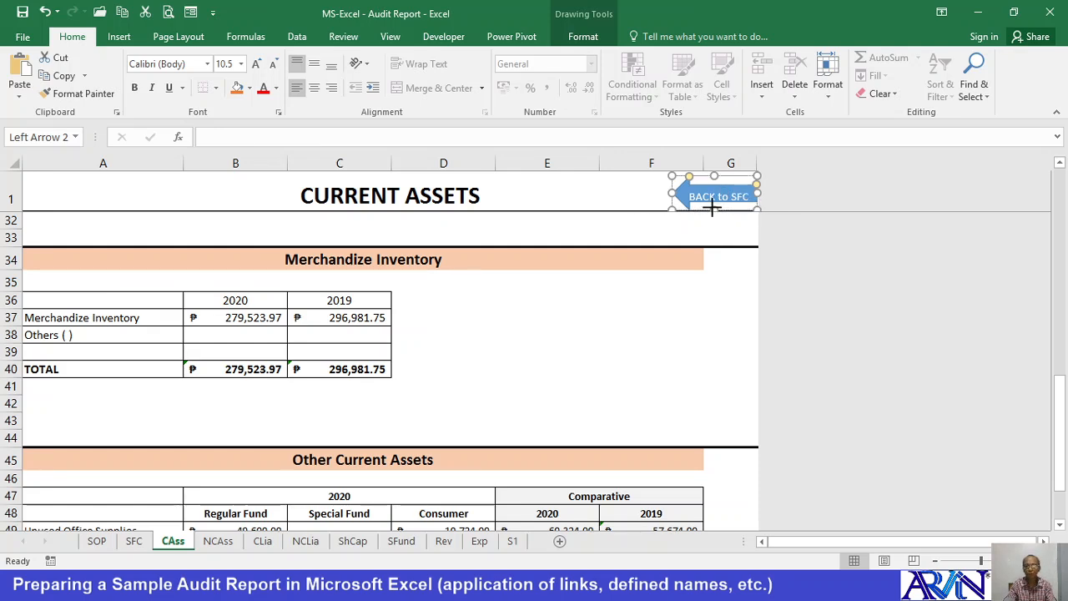
Try to adjust the height of the BACK to SFC arrow beside the CURRENT ASSETS title
left_click_drag(712, 208, 712, 210)
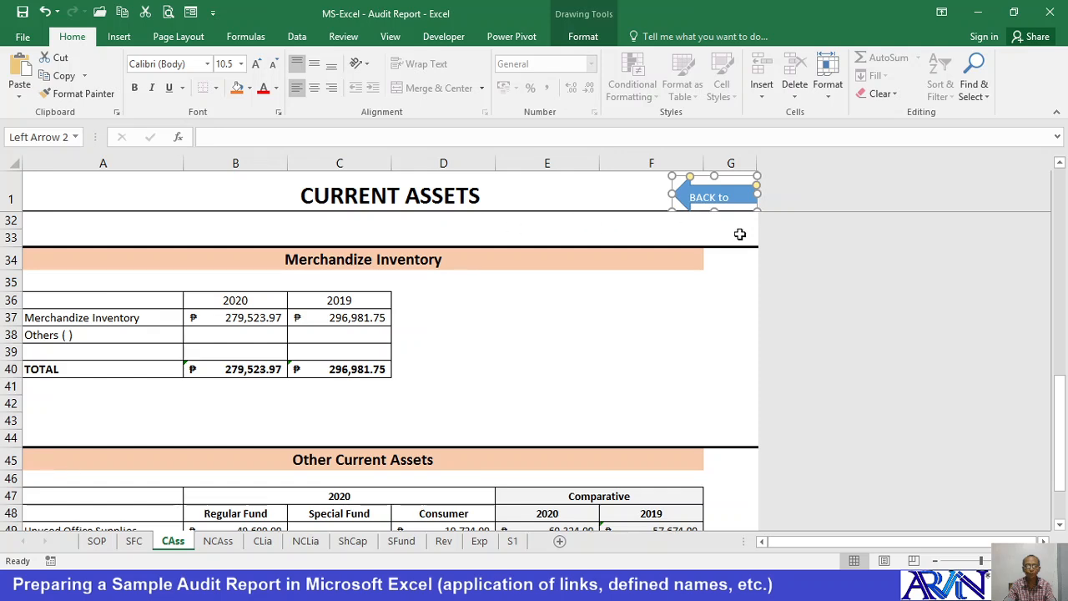
left_click(4, 216)
left_click(9, 201)
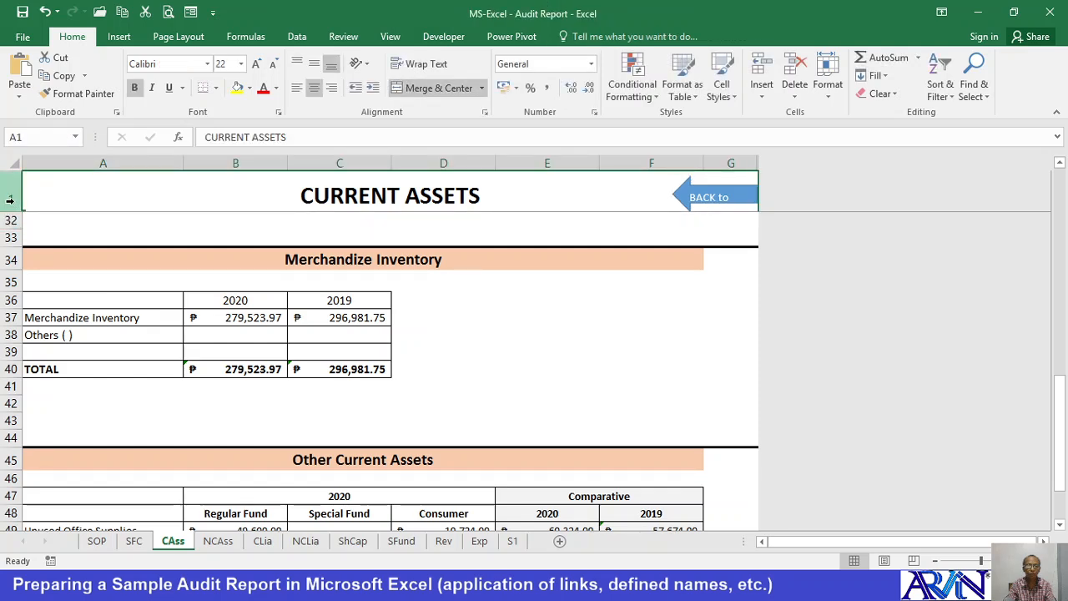
left_click(720, 190)
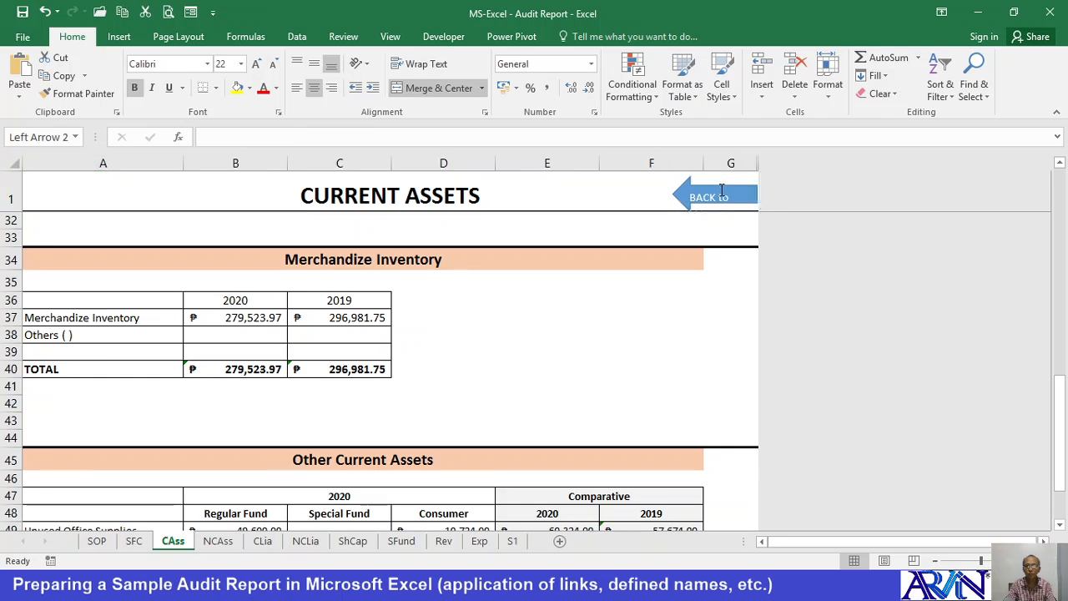
left_click_drag(672, 193, 673, 181)
left_click_drag(719, 207, 715, 215)
Shrink the stretched BACK to SFC arrow so it fits within row 1 and ends inside column G
scroll(525, 246, "up", 3)
scroll(475, 208, "up", 3)
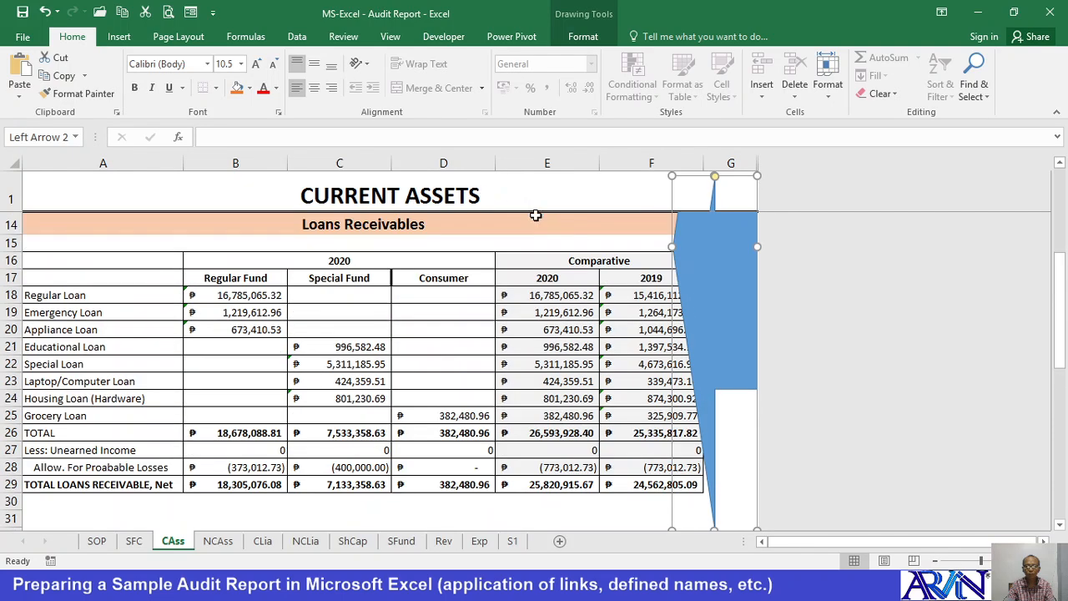
scroll(703, 246, "up", 4)
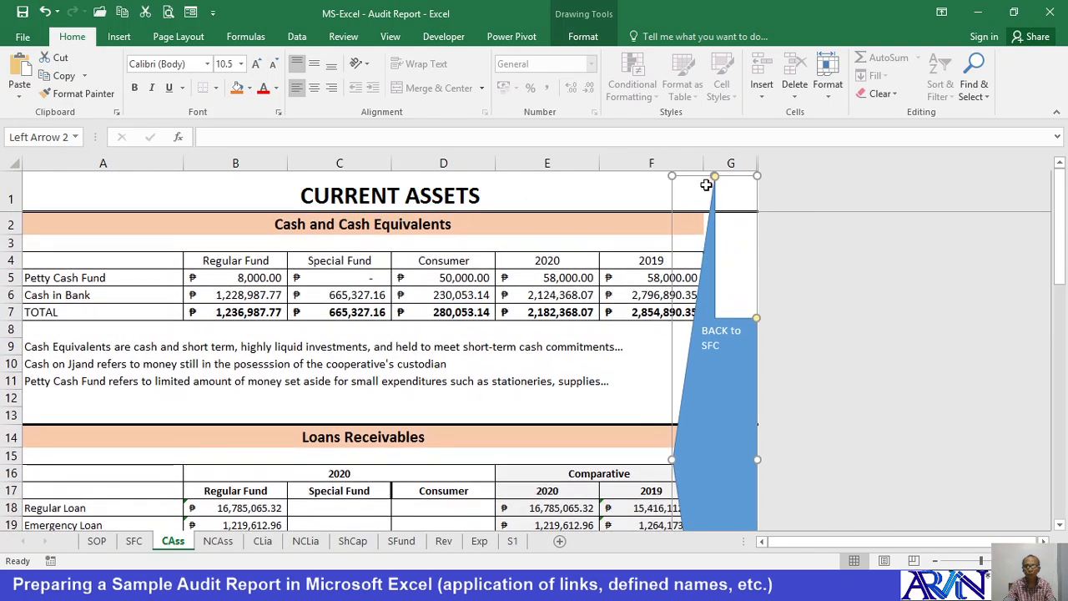
scroll(745, 357, "down", 5)
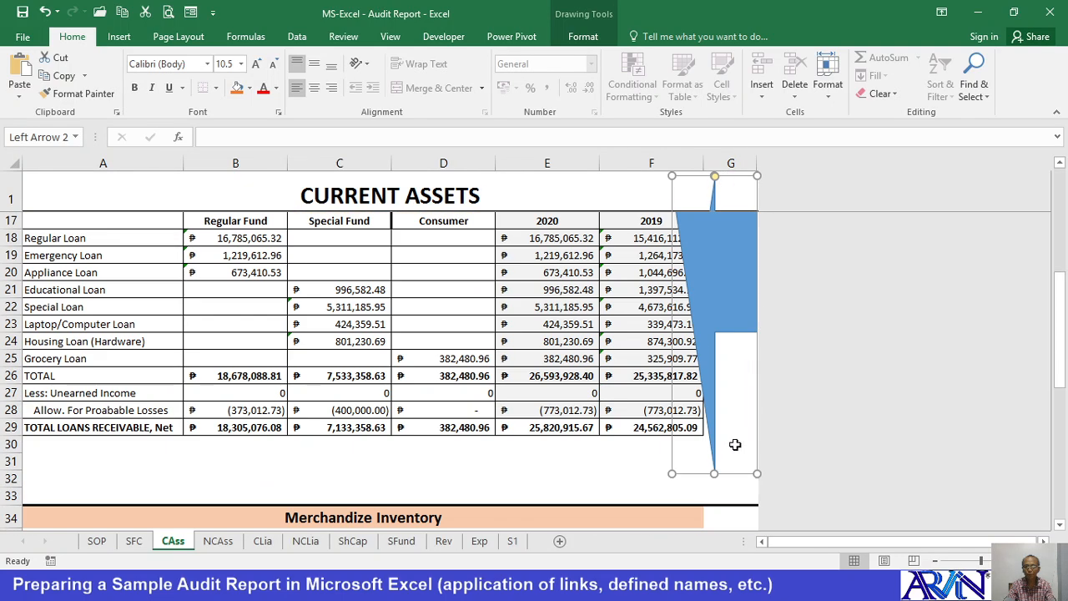
left_click_drag(719, 472, 691, 197)
scroll(667, 221, "up", 5)
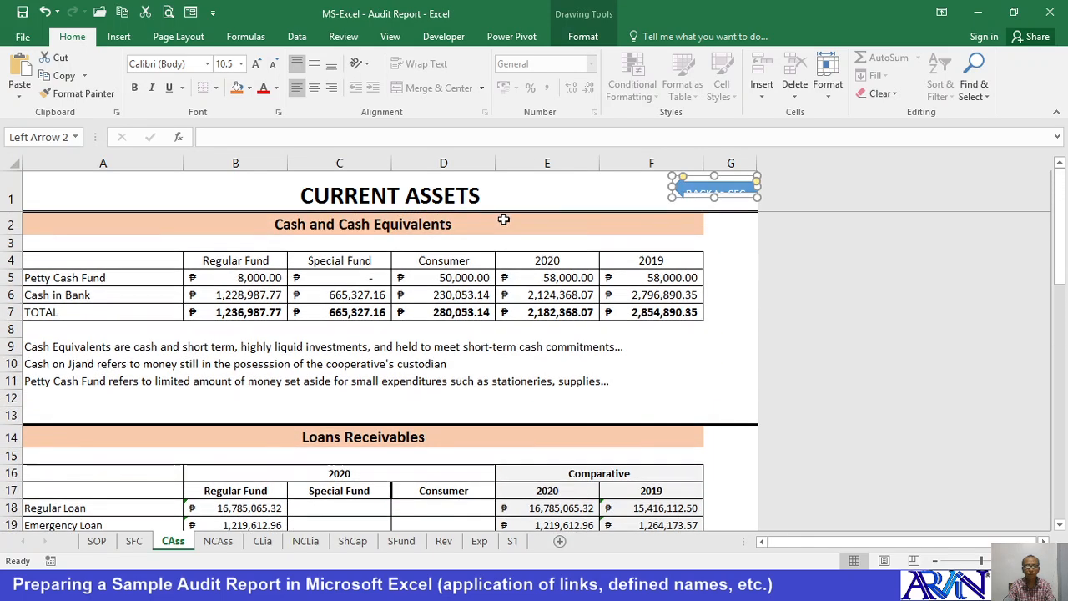
left_click_drag(713, 198, 745, 193)
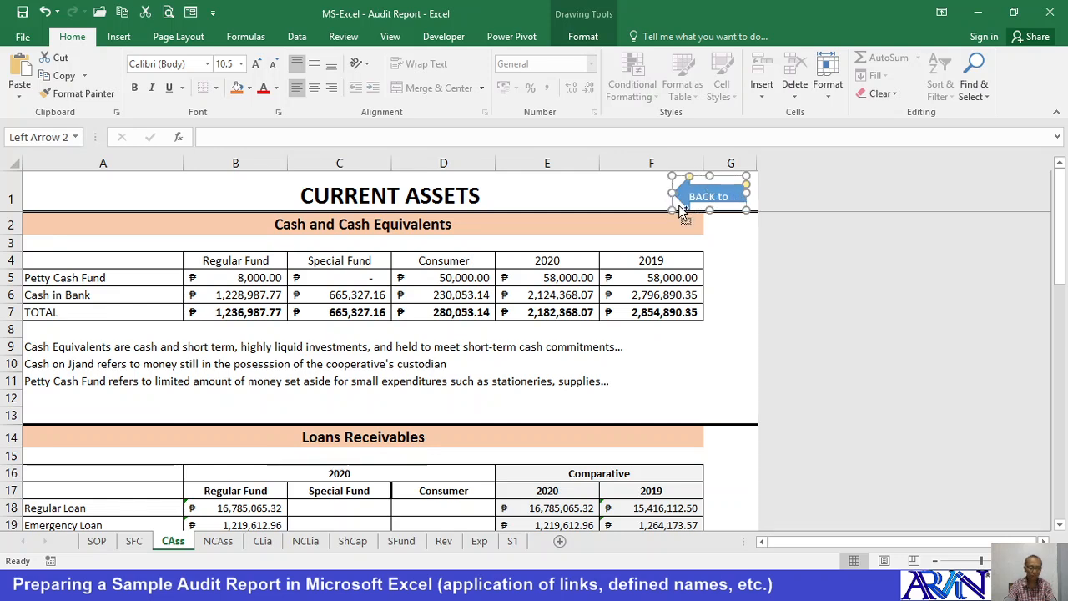
Paste the BACK to SFC arrow onto the NCAss sheet and place it beside the NONCURRENT ASSETS title
left_click(218, 542)
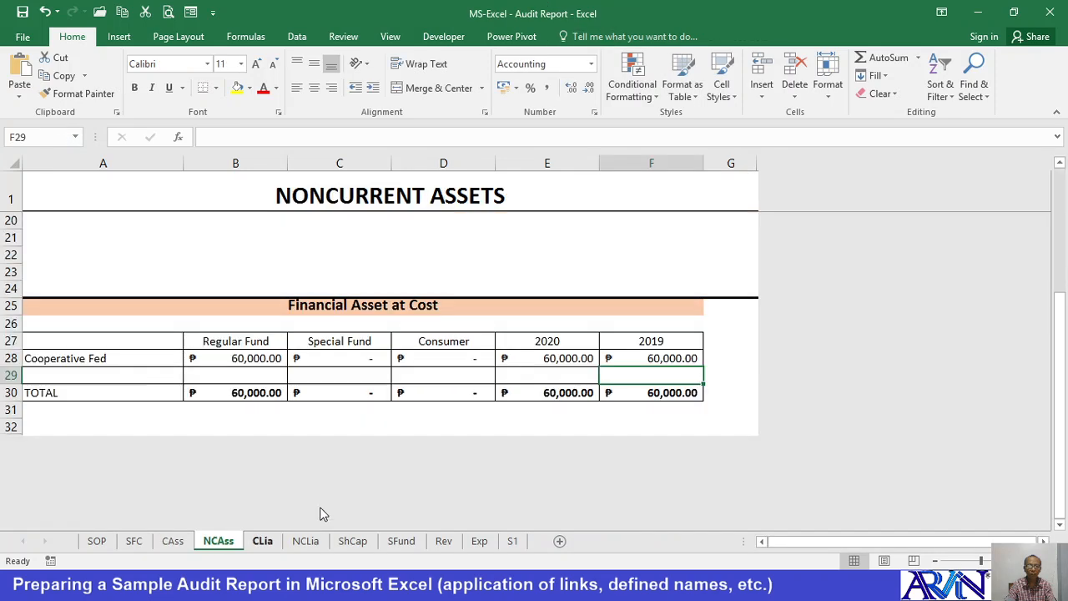
left_click(607, 199)
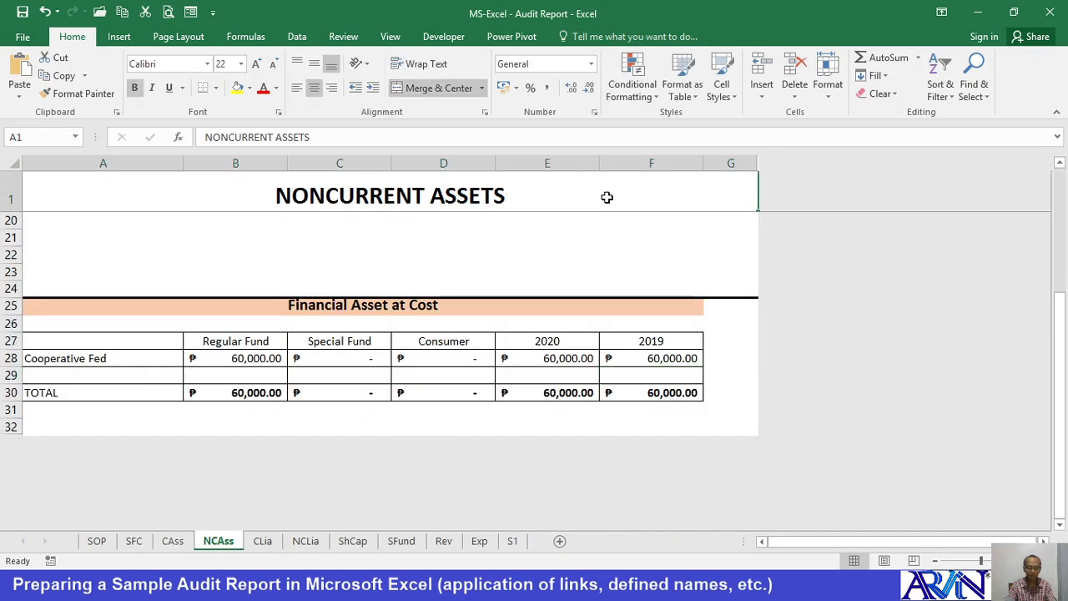
key("ctrl+v")
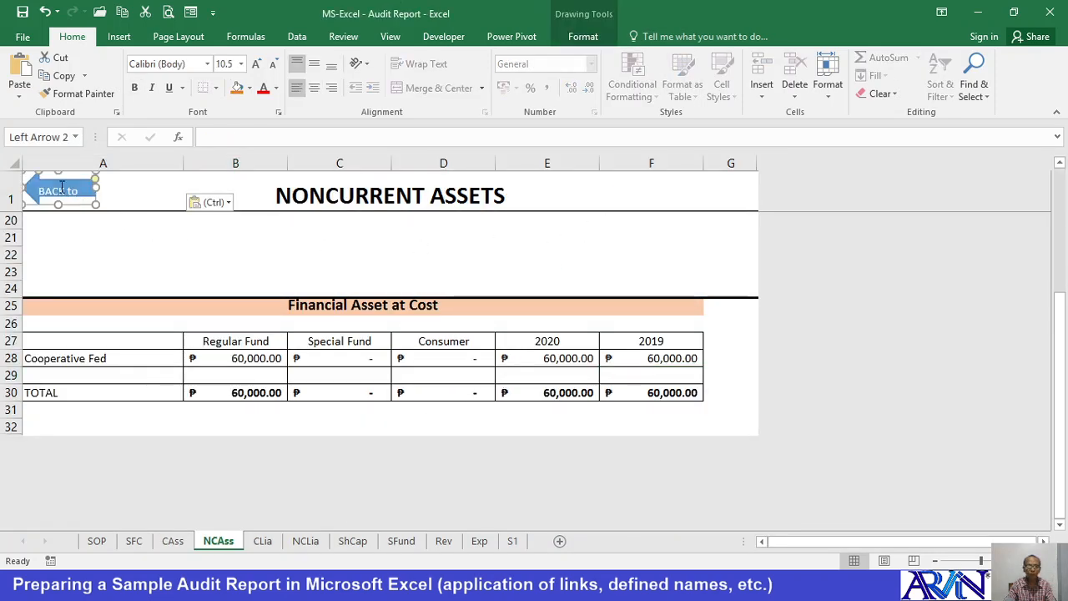
left_click_drag(33, 179, 682, 192)
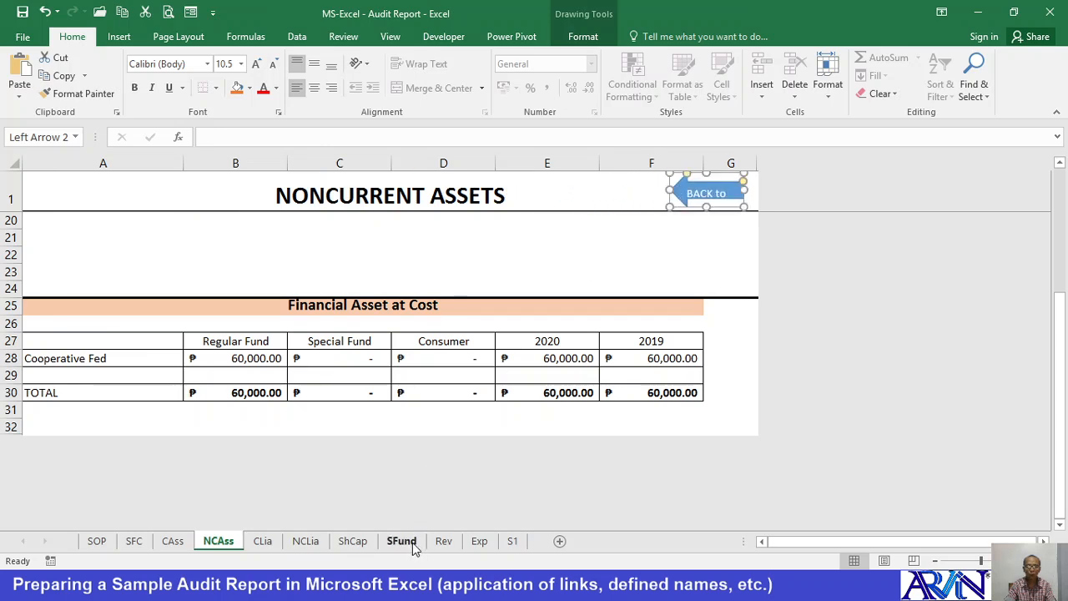
Group the sheets from CLia to SFund and try to paste the BACK to SFC arrow onto all of them
left_click(404, 542)
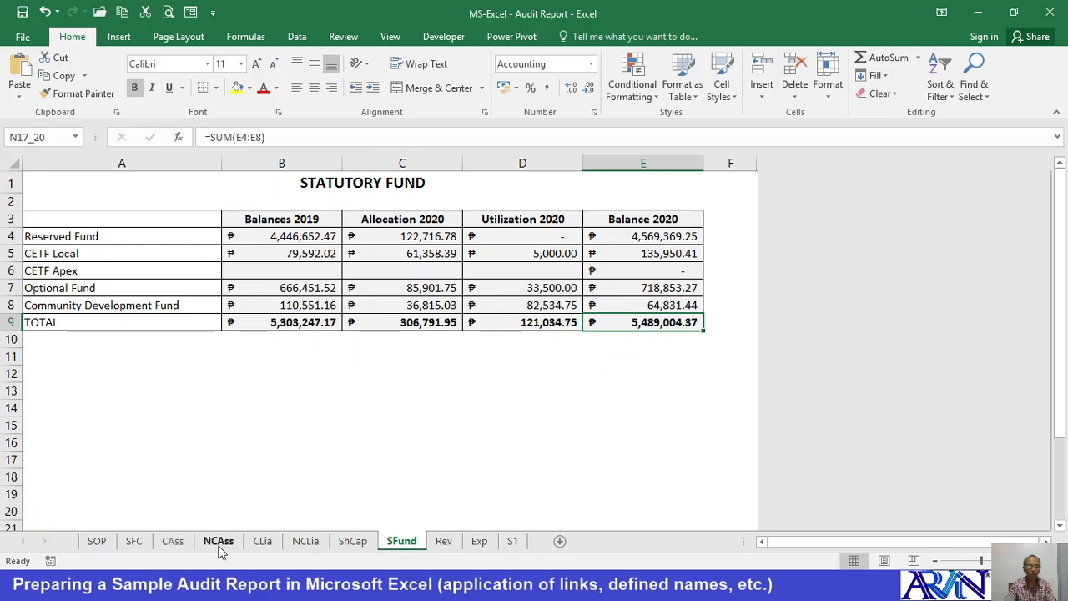
left_click(261, 544)
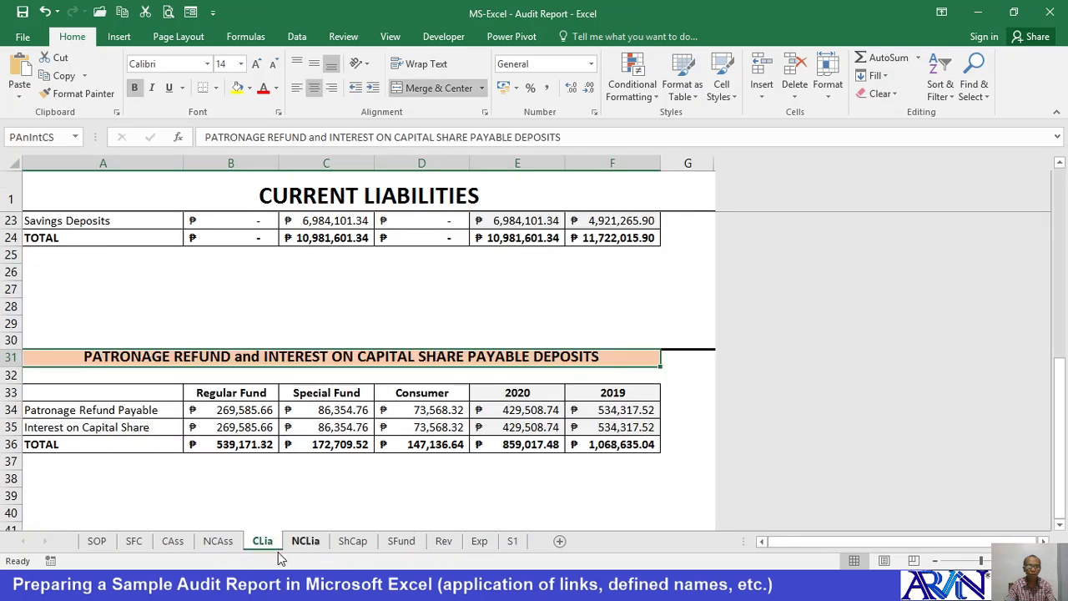
left_click(404, 542, "shift")
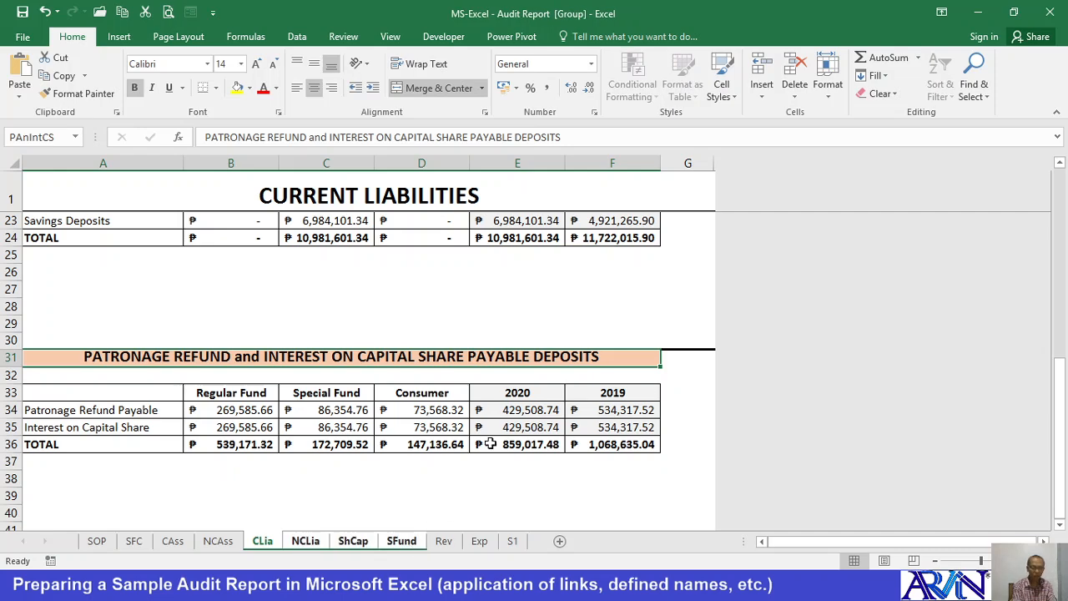
key("ctrl+v")
key("Return")
type("1")
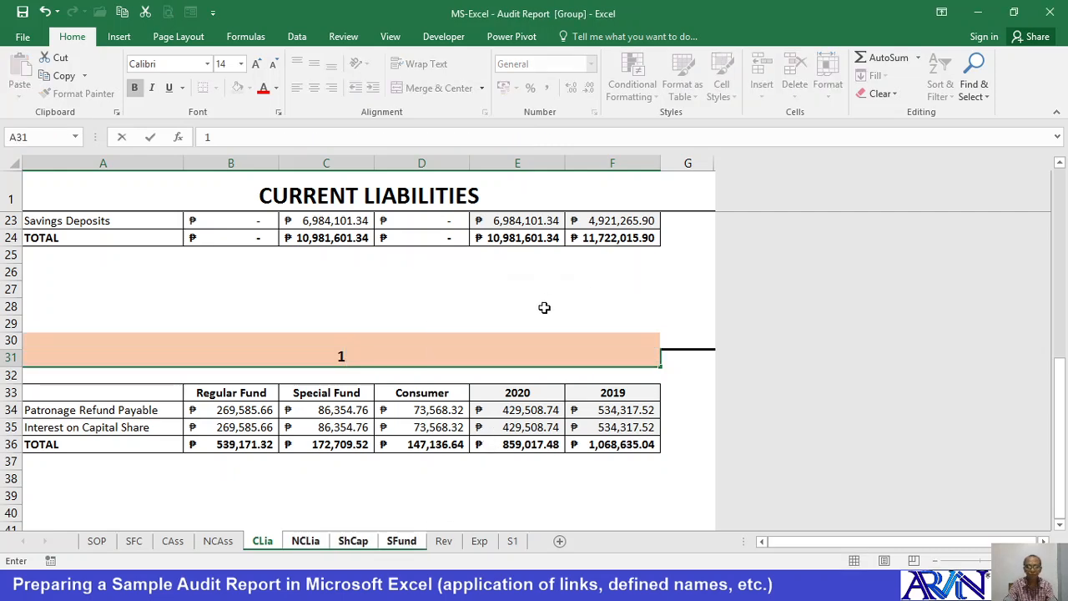
key("Escape")
Try pasting the arrow into the title row of the grouped sheets and check the ShCap and SFund sheets for it
scroll(544, 308, "up", 7)
right_click(668, 195)
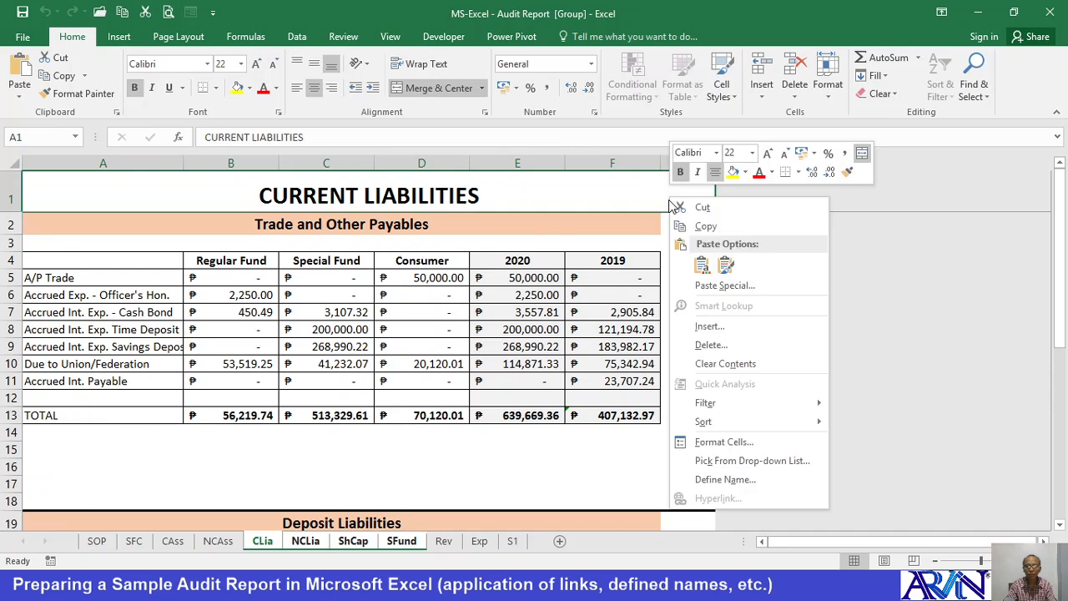
left_click(702, 265)
left_click(544, 337)
left_click(425, 347)
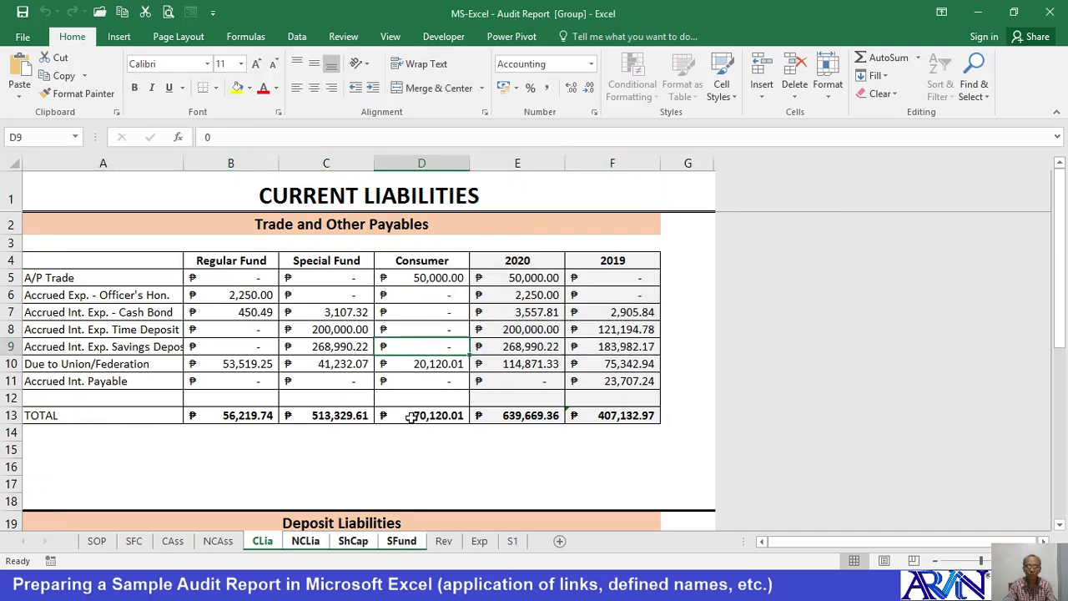
left_click(353, 542)
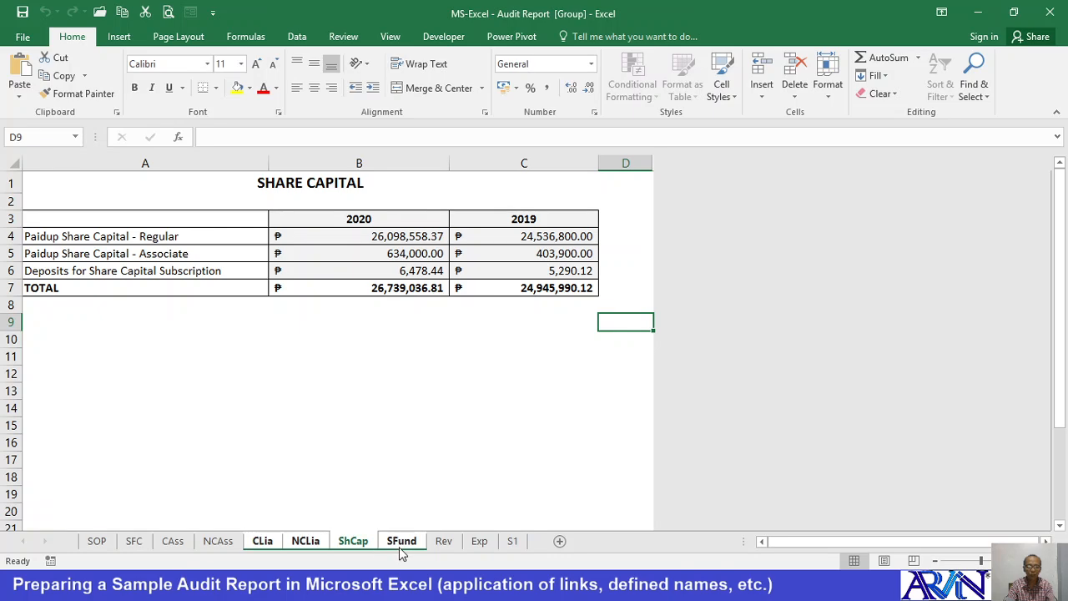
left_click(398, 544)
left_click(217, 542)
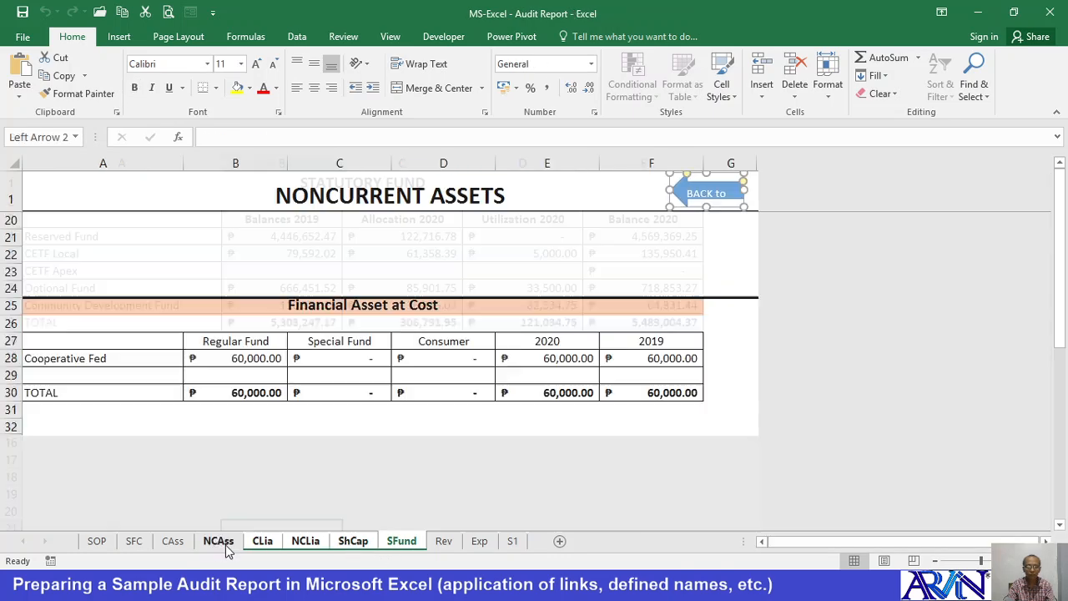
left_click(263, 544)
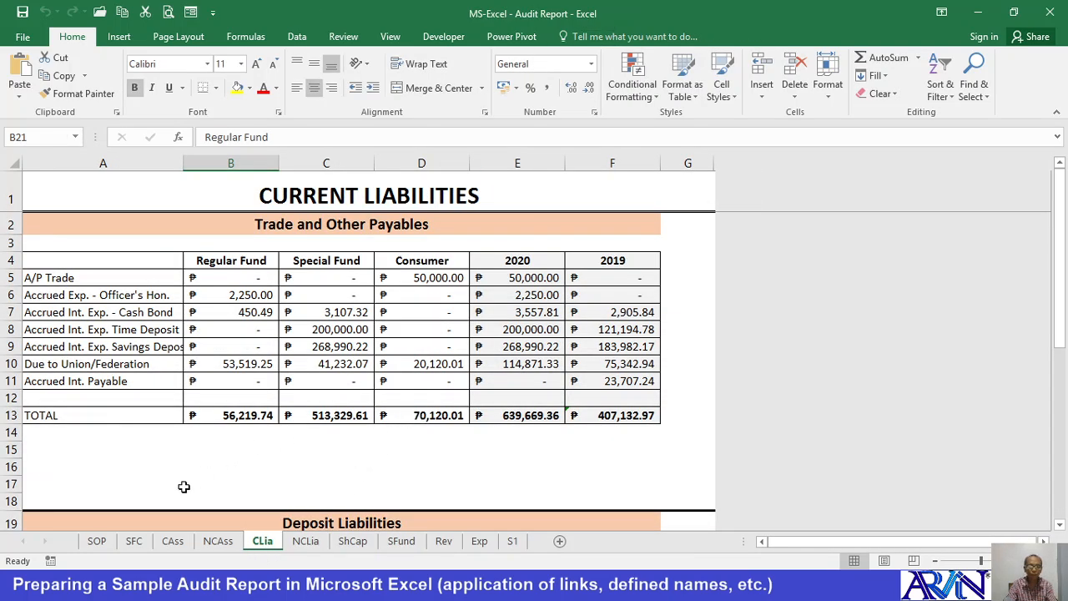
Follow the note 4 link on the SFC sheet and hyperlink the arrow beside the CURRENT ASSETS title to the SFC sheet
left_click(134, 540)
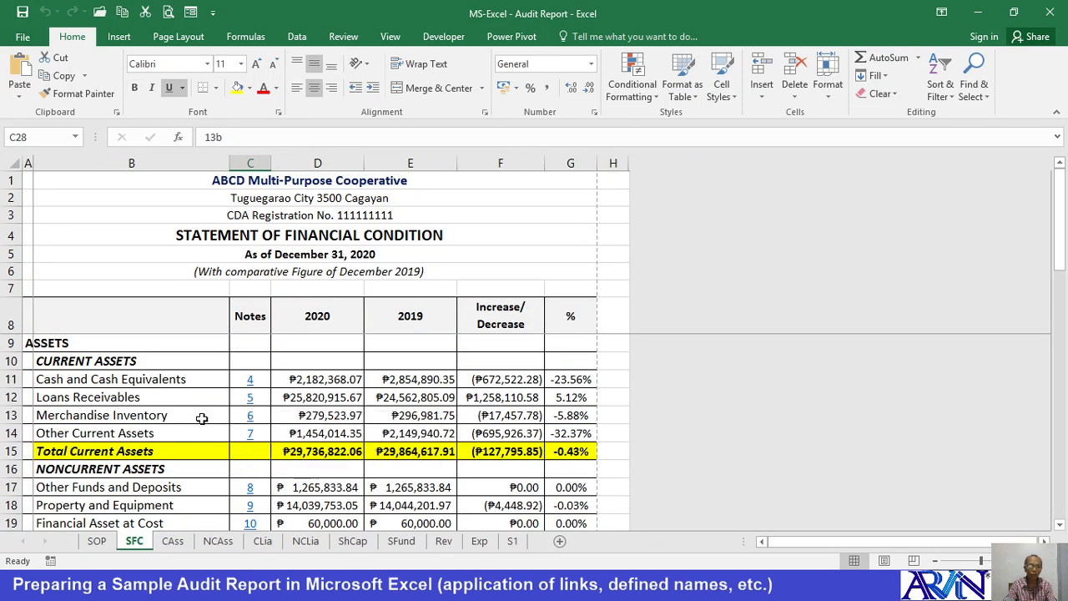
left_click(252, 382)
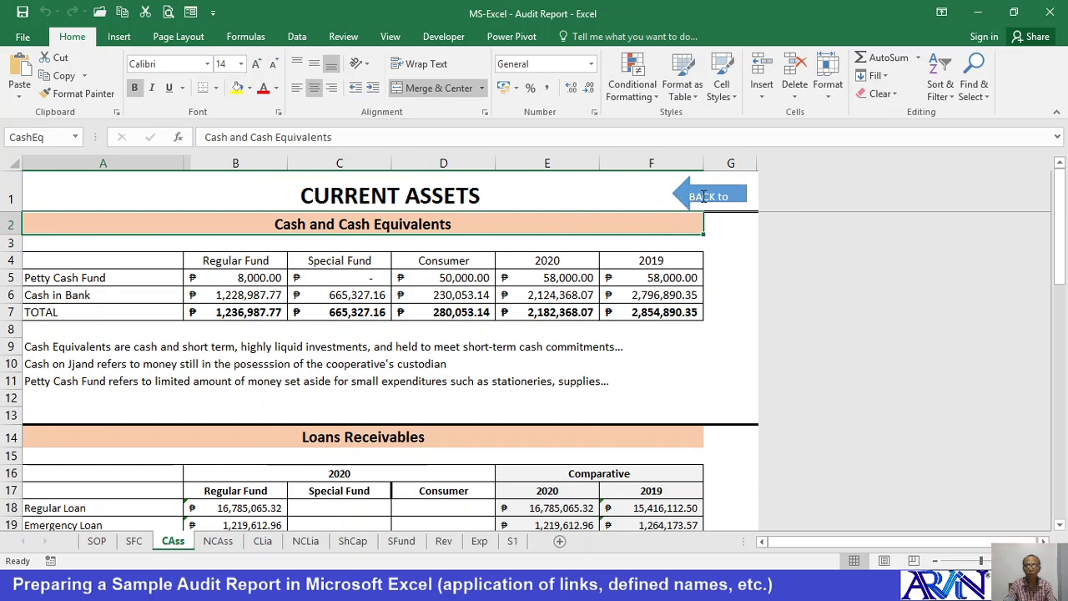
left_click(703, 203)
left_click(707, 202, "ctrl")
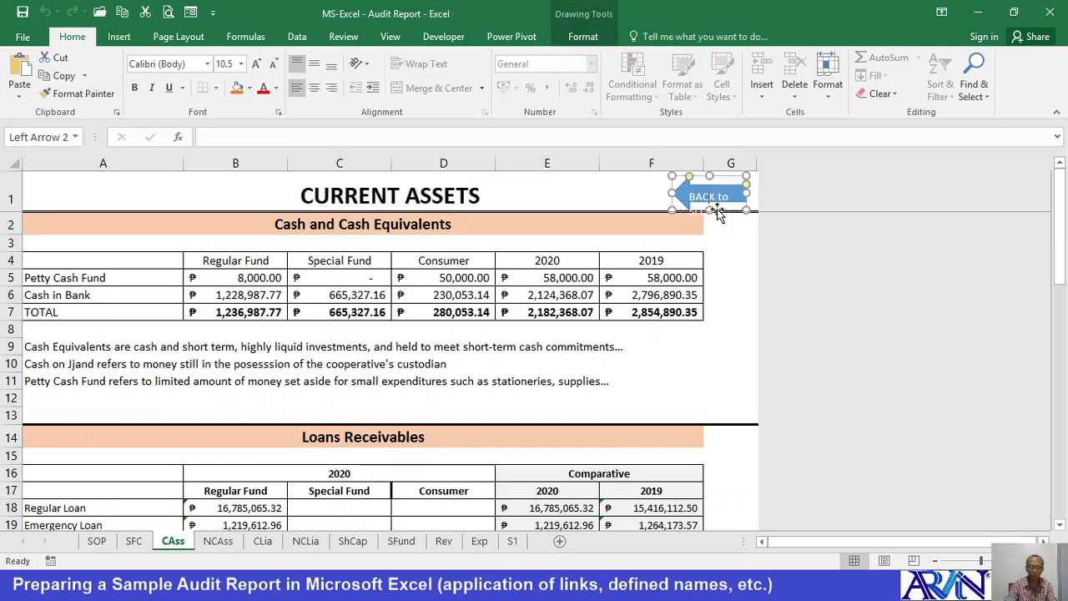
key("ctrl+k")
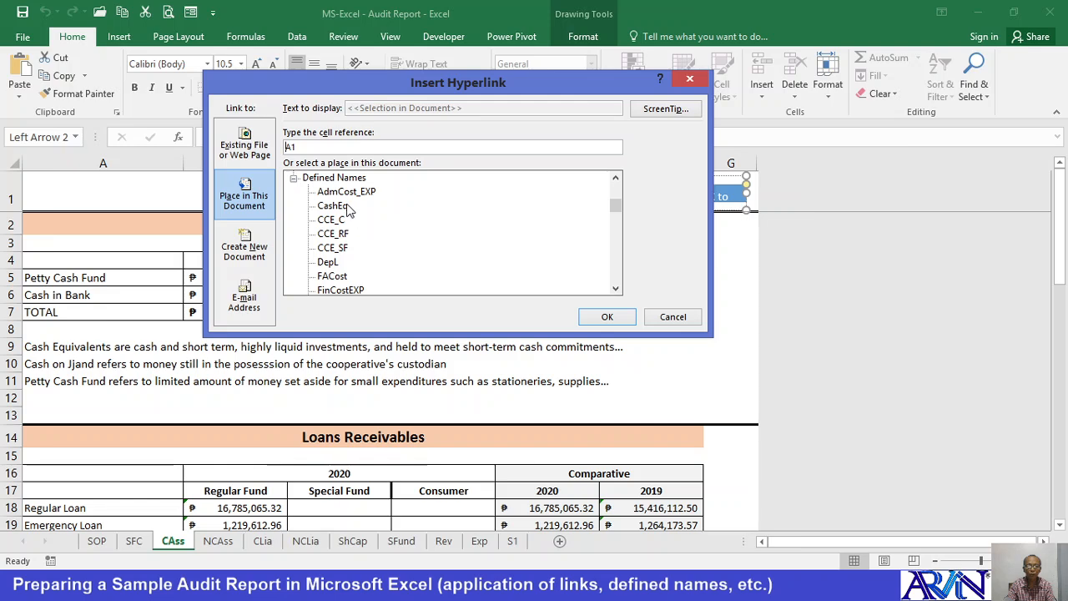
left_click(615, 181)
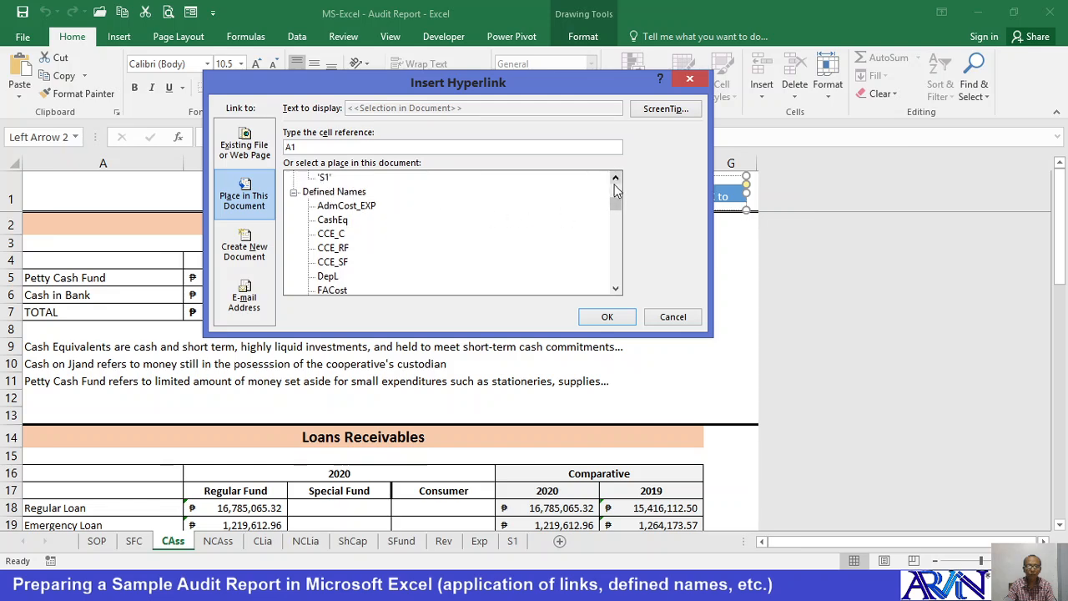
left_click_drag(618, 205, 615, 185)
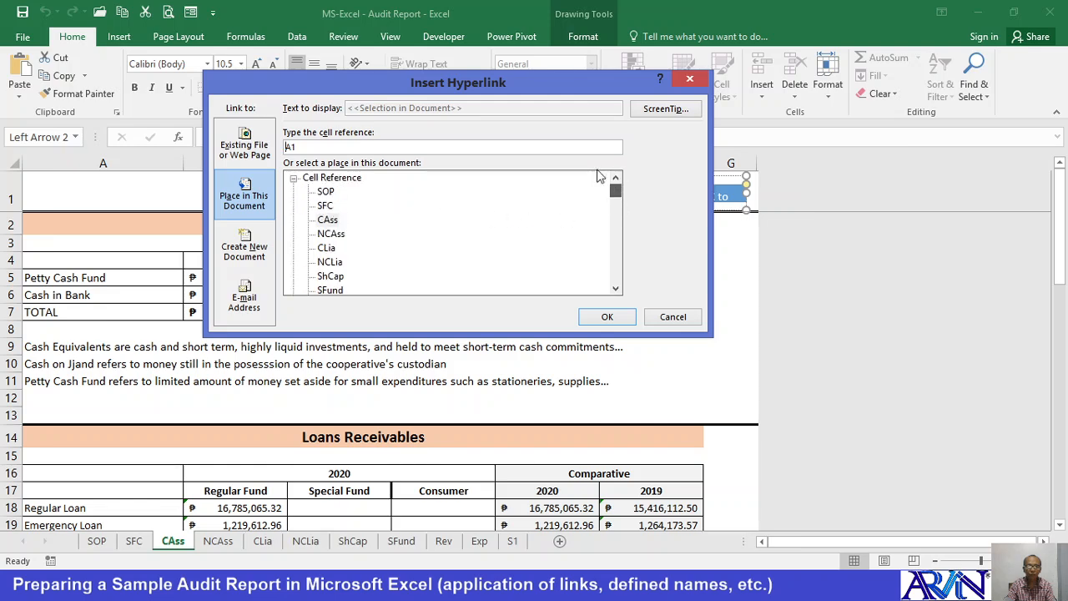
left_click(326, 205)
left_click(604, 317)
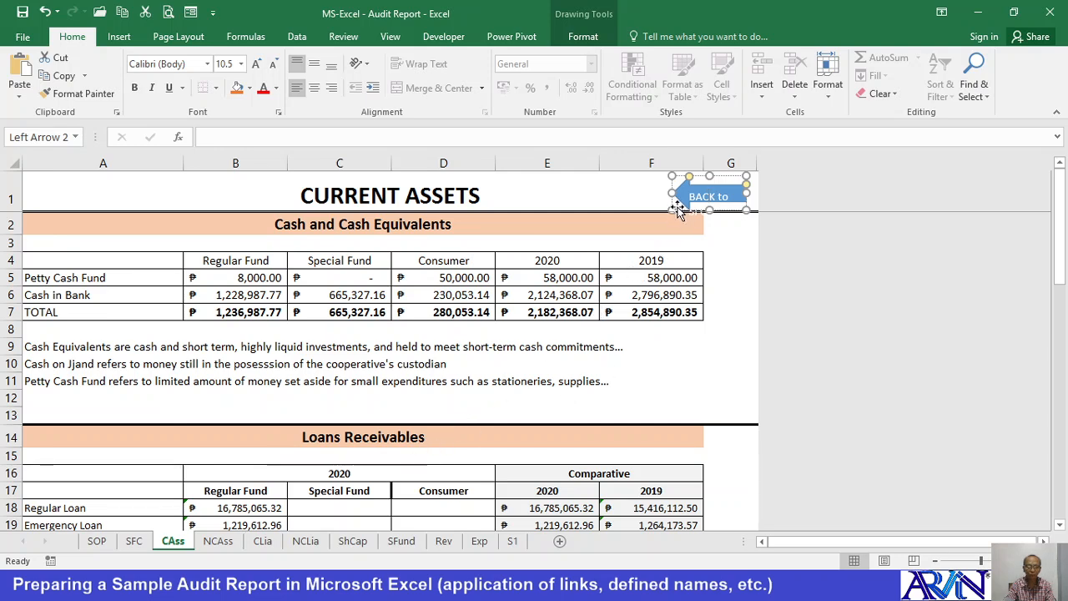
Replace the unlinked arrow on the NCAss sheet with the hyperlinked one, placed in row 1 beside the NONCURRENT ASSETS title
left_click(219, 540)
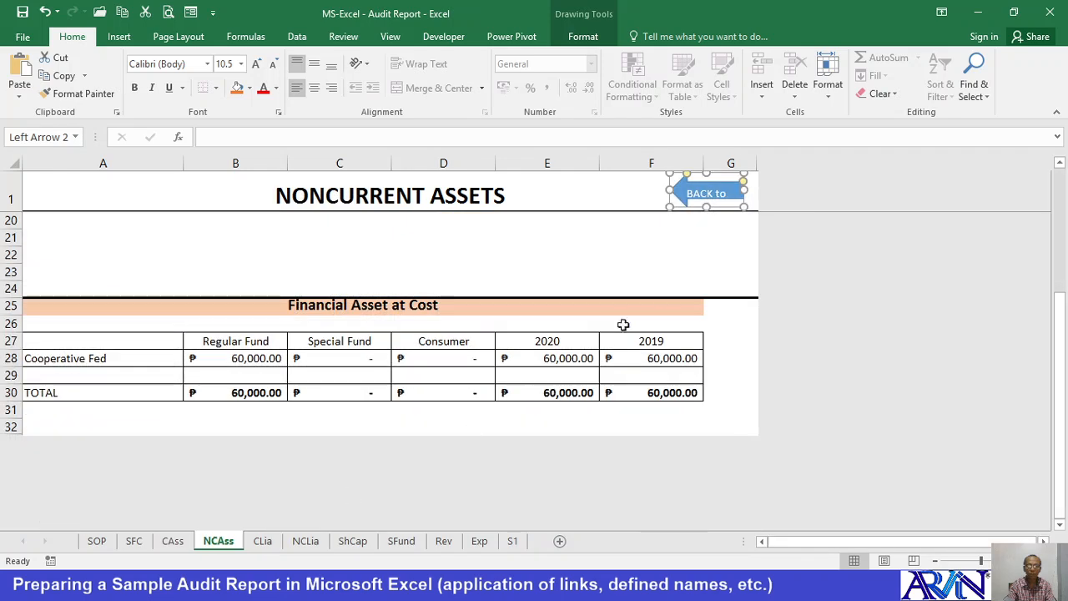
key("Delete")
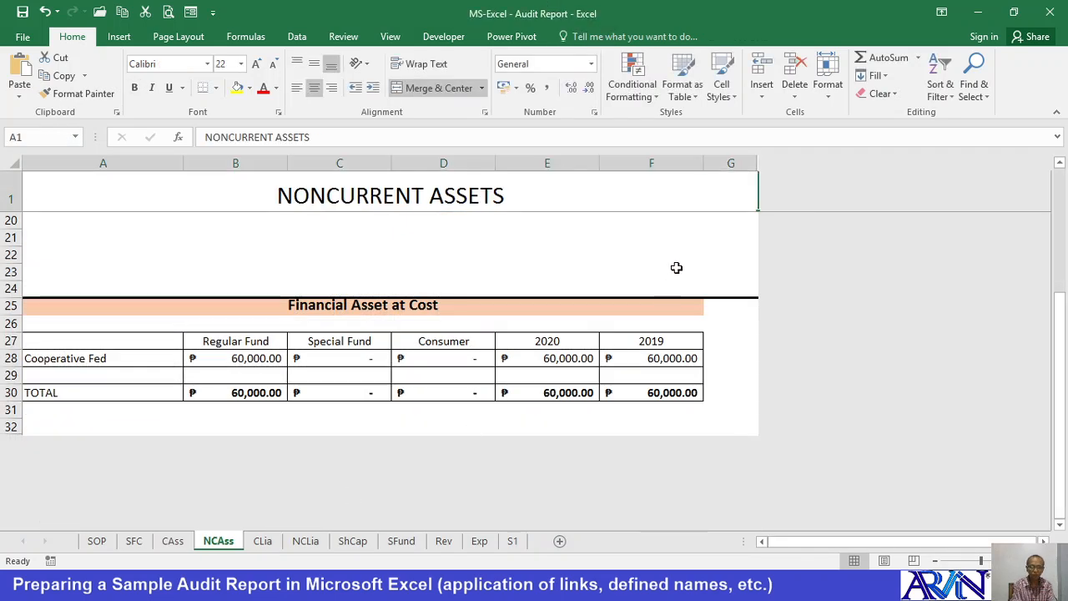
left_click(723, 237)
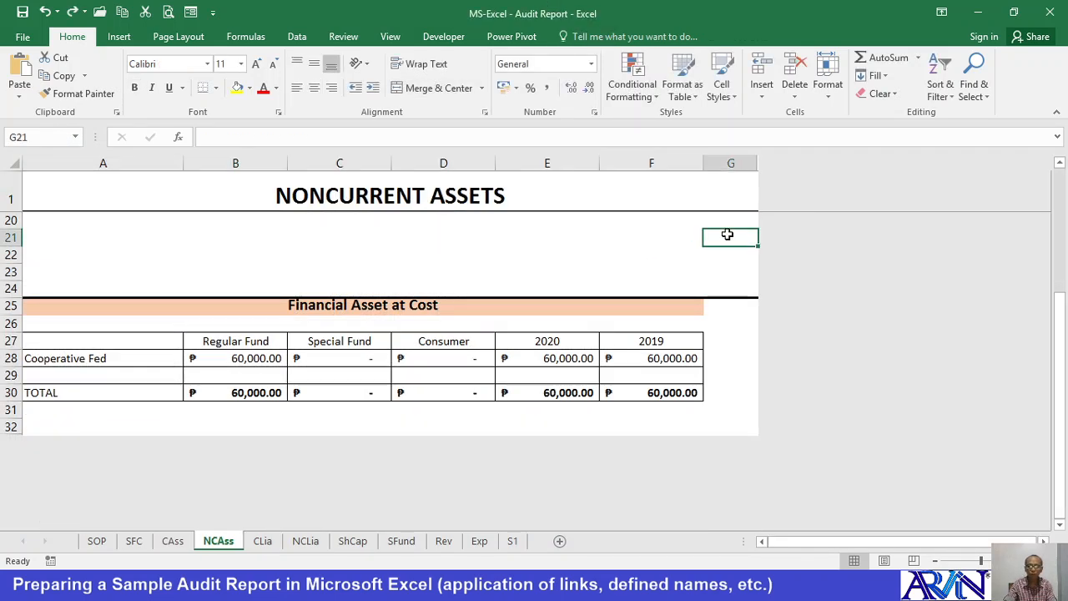
scroll(731, 222, "up", 3)
left_click(745, 199)
scroll(740, 200, "up", 3)
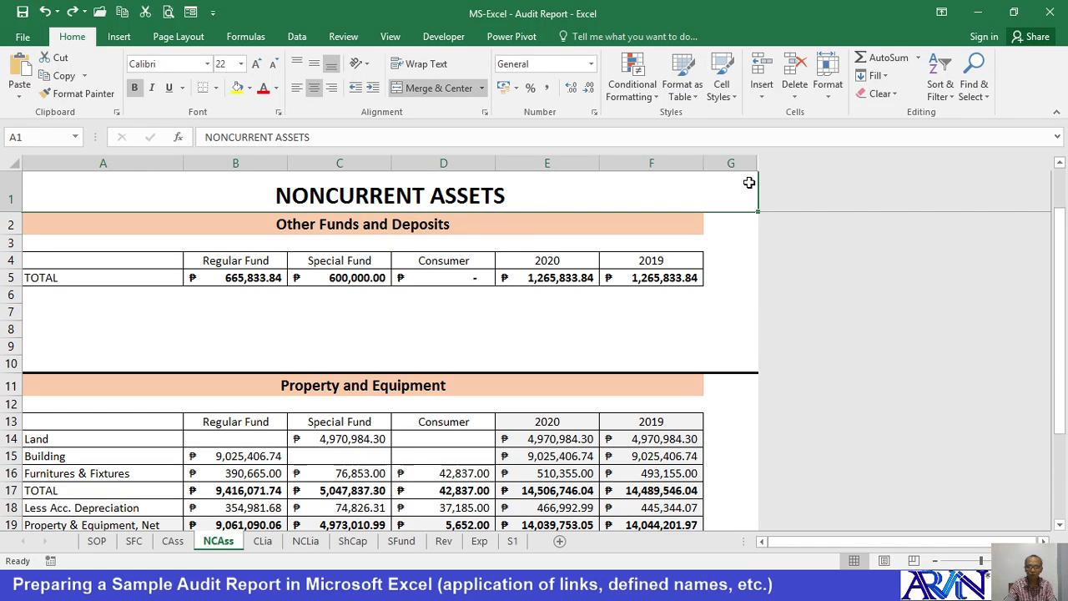
left_click(743, 234)
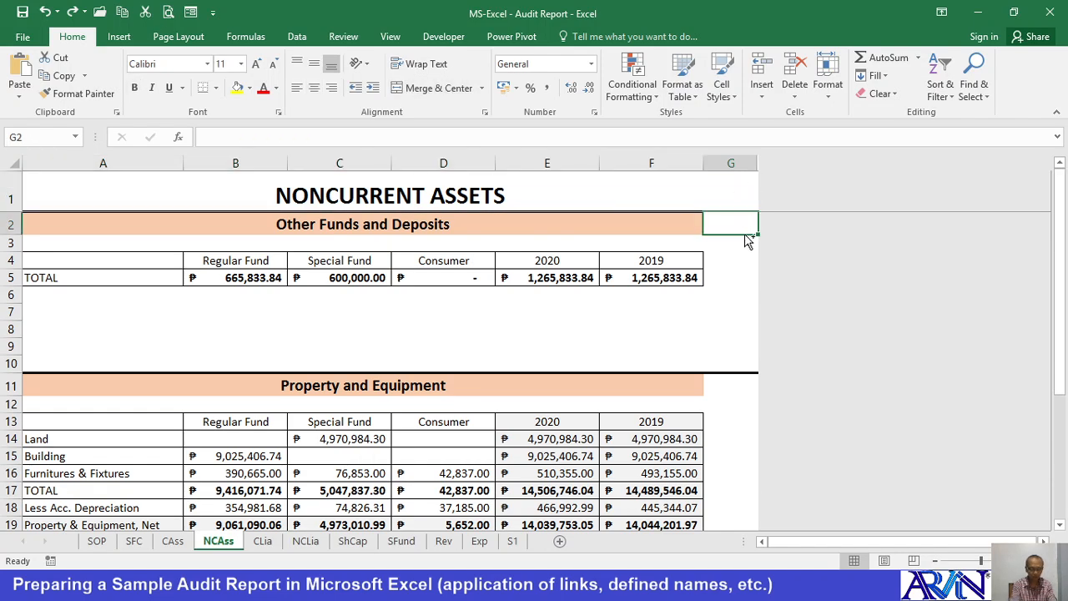
key("ctrl+v")
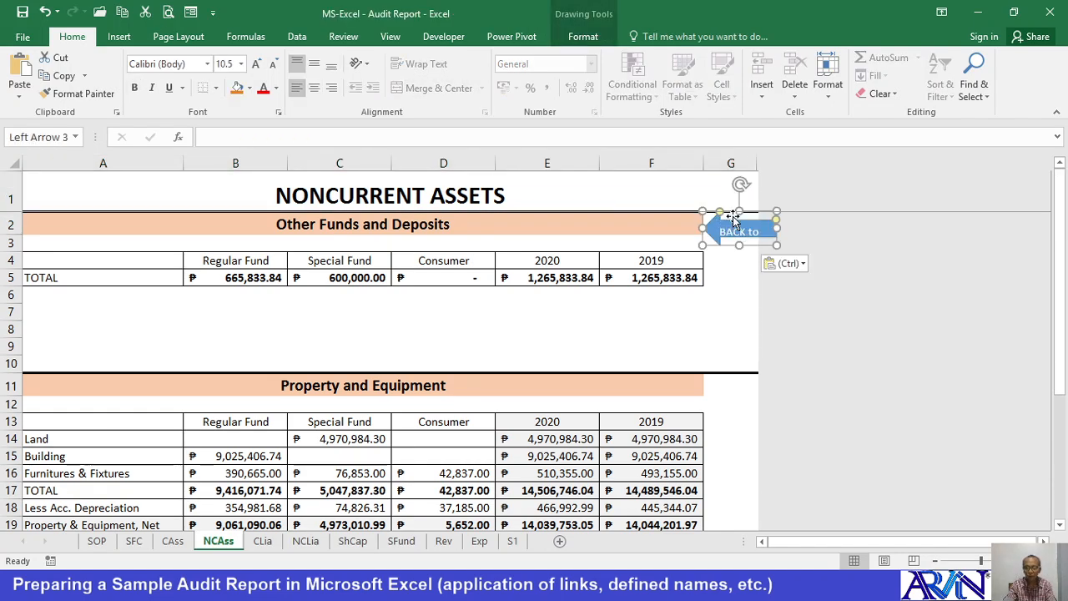
left_click_drag(732, 216, 713, 165)
Widen column G on the CLia sheet and paste the hyperlinked arrow in row 1 beside the CURRENT LIABILITIES title
left_click(262, 540)
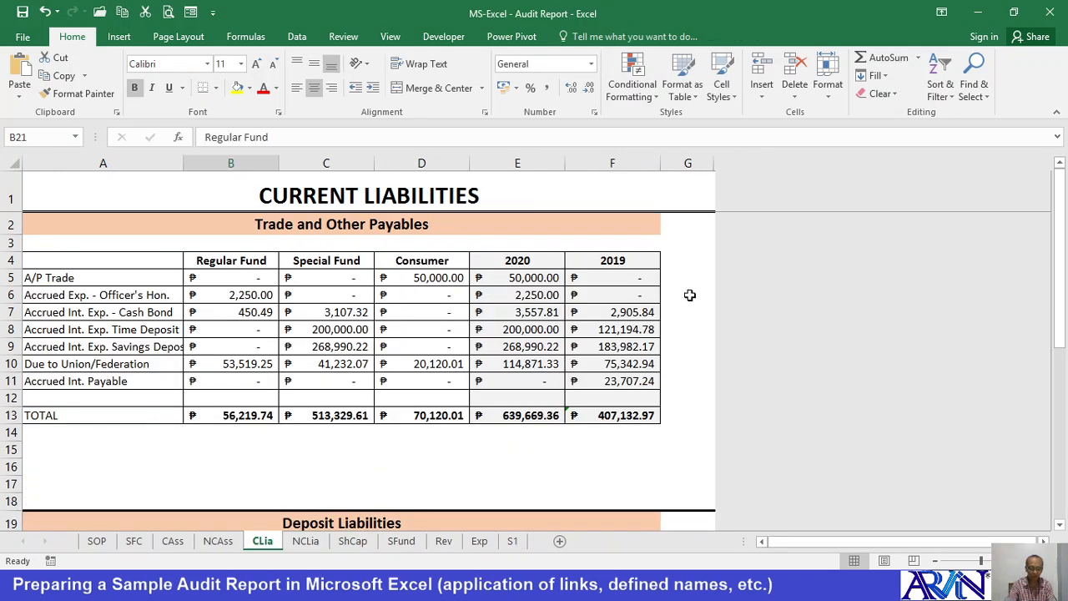
key("ctrl+v")
key("Escape")
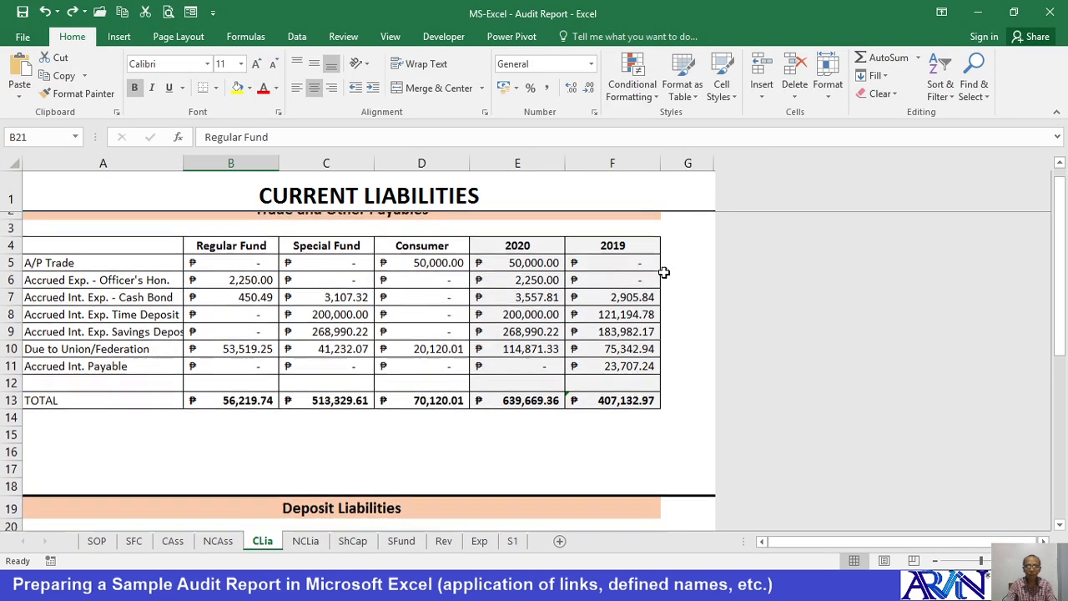
left_click_drag(714, 163, 748, 163)
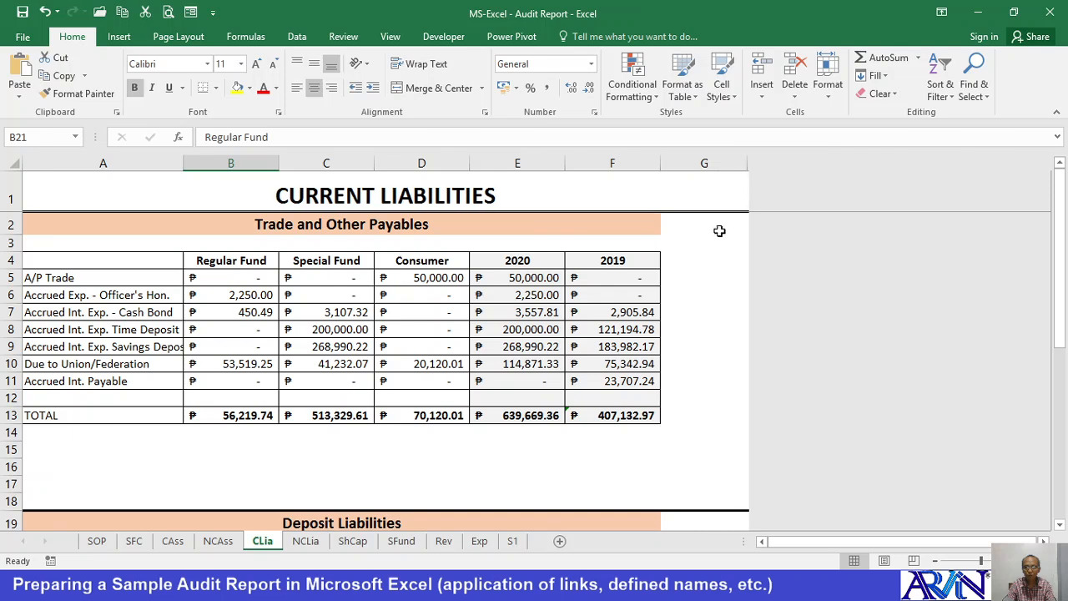
left_click(712, 236)
key("ctrl+v")
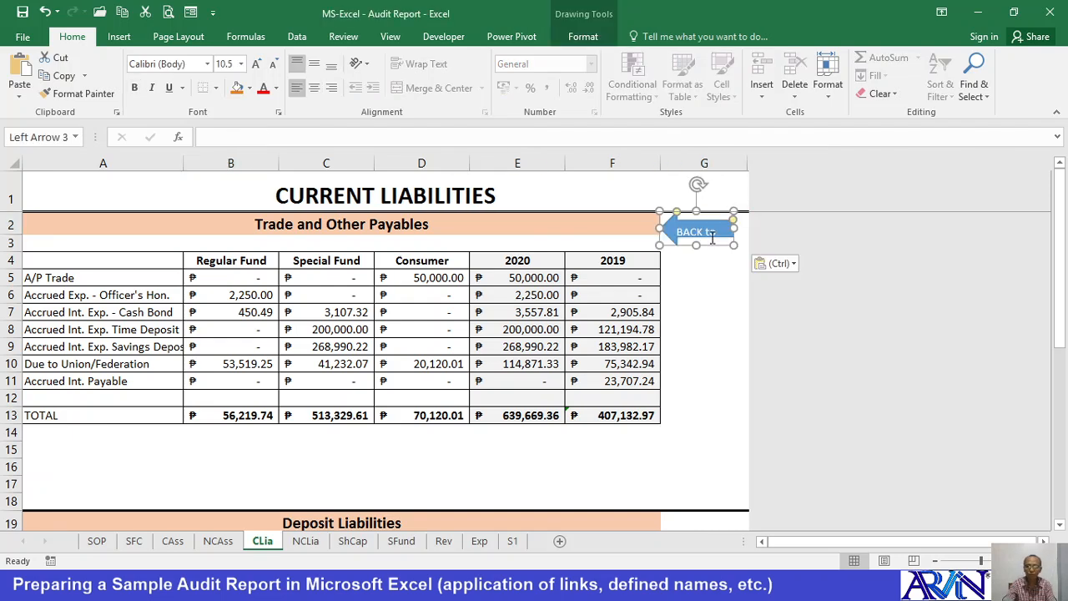
left_click(707, 212)
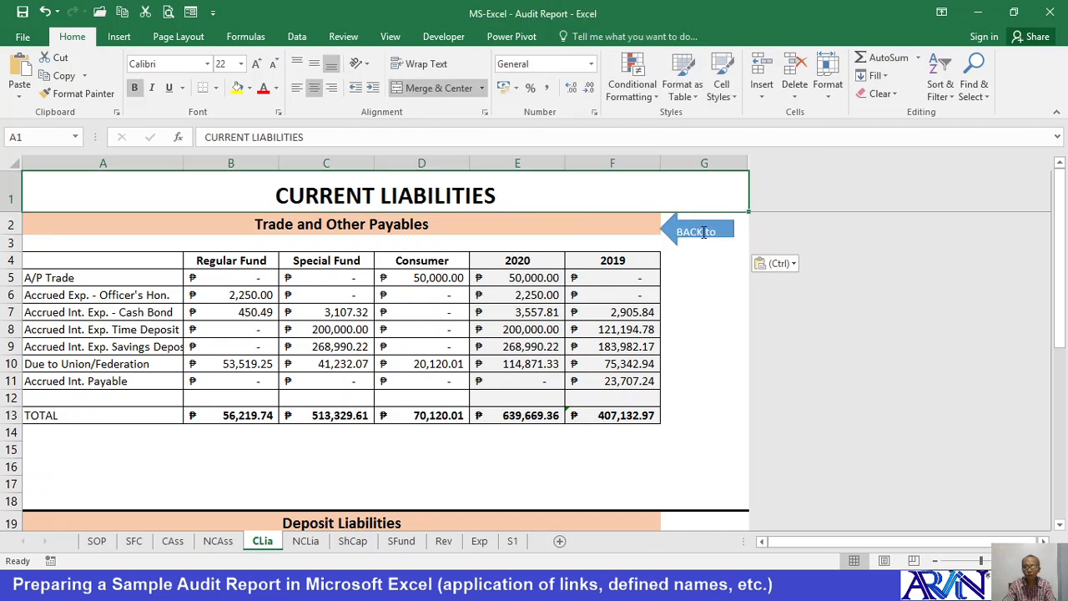
left_click(697, 236)
left_click_drag(682, 246, 688, 209)
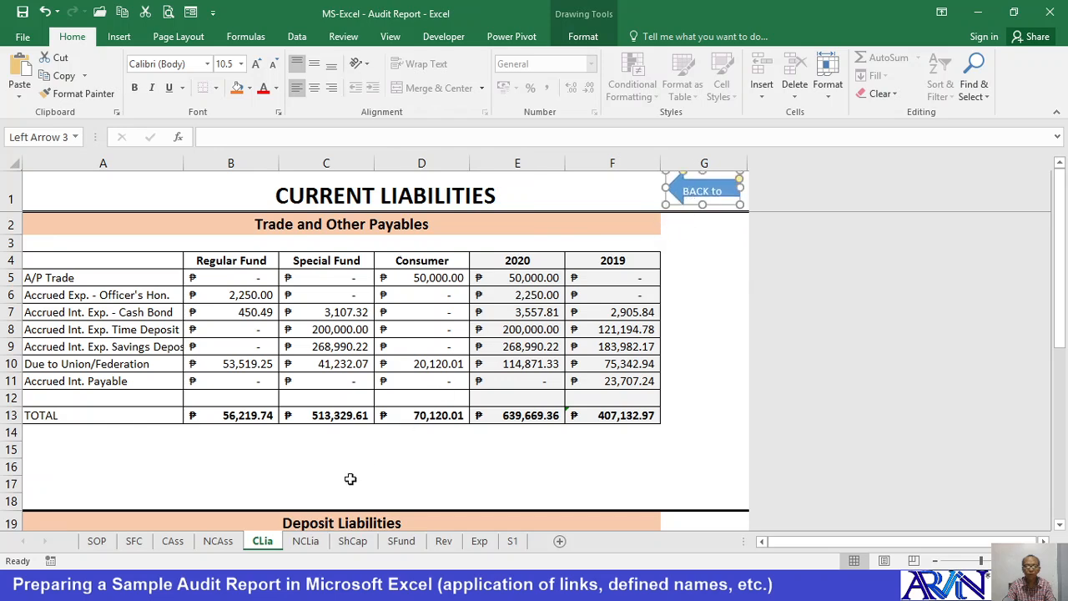
Widen column G on the NCLia sheet and paste the hyperlinked arrow in row 1 beside the NONCURRENT LIABILITIES title
left_click(304, 542)
scroll(642, 292, "up", 1)
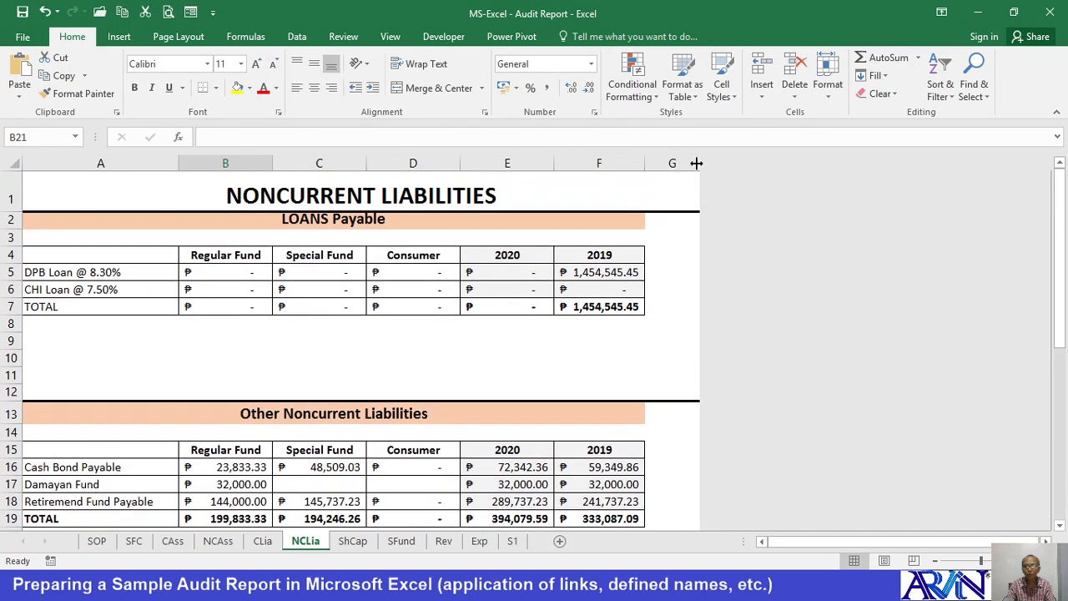
left_click_drag(696, 163, 725, 163)
left_click(684, 198)
left_click(679, 233)
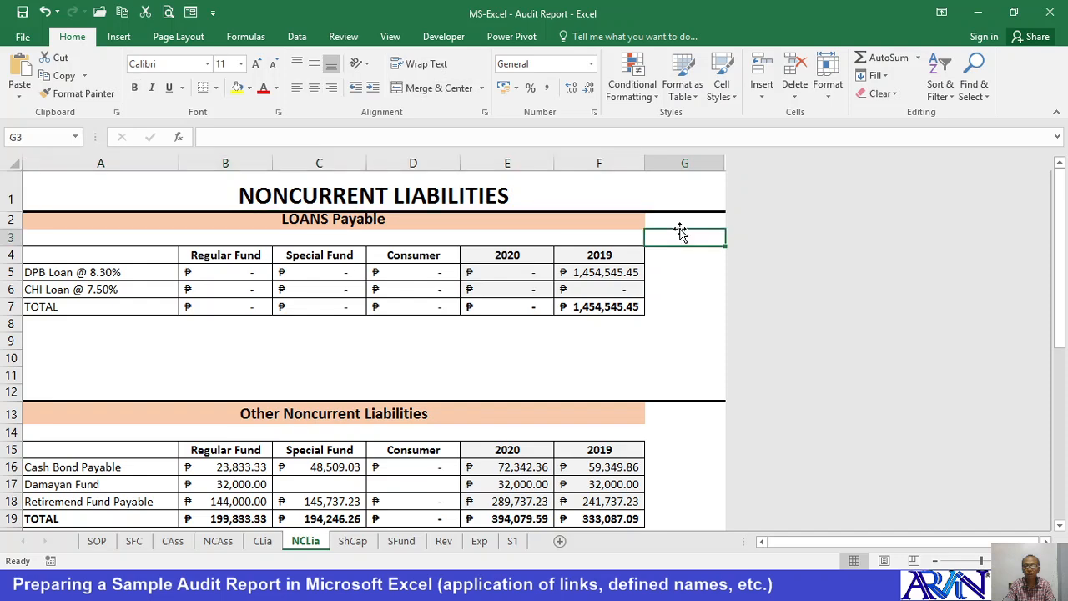
key("ctrl+v")
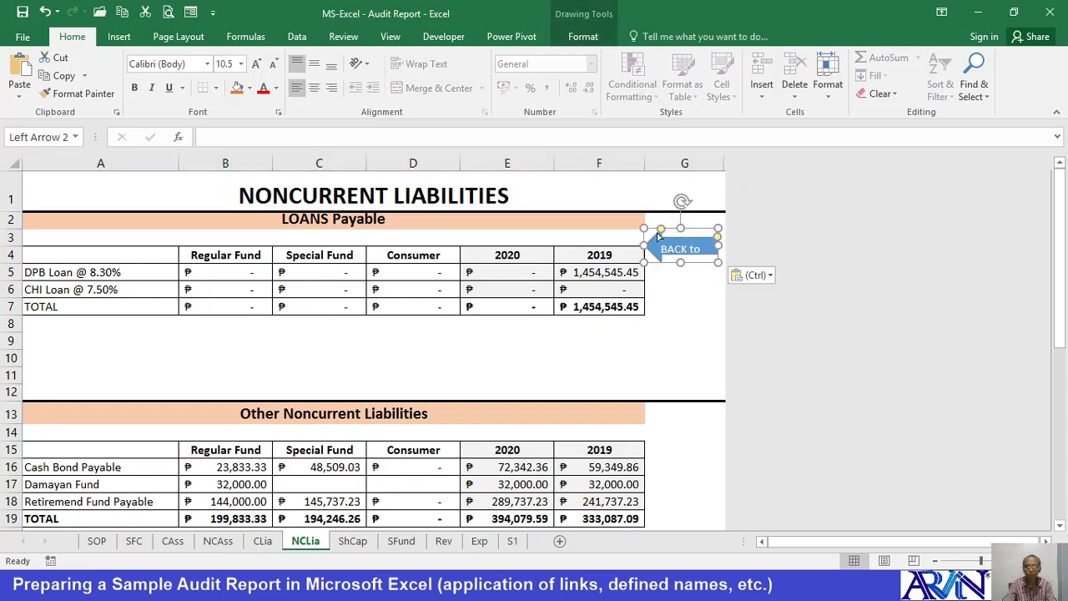
left_click_drag(677, 230, 701, 176)
key("ctrl+z")
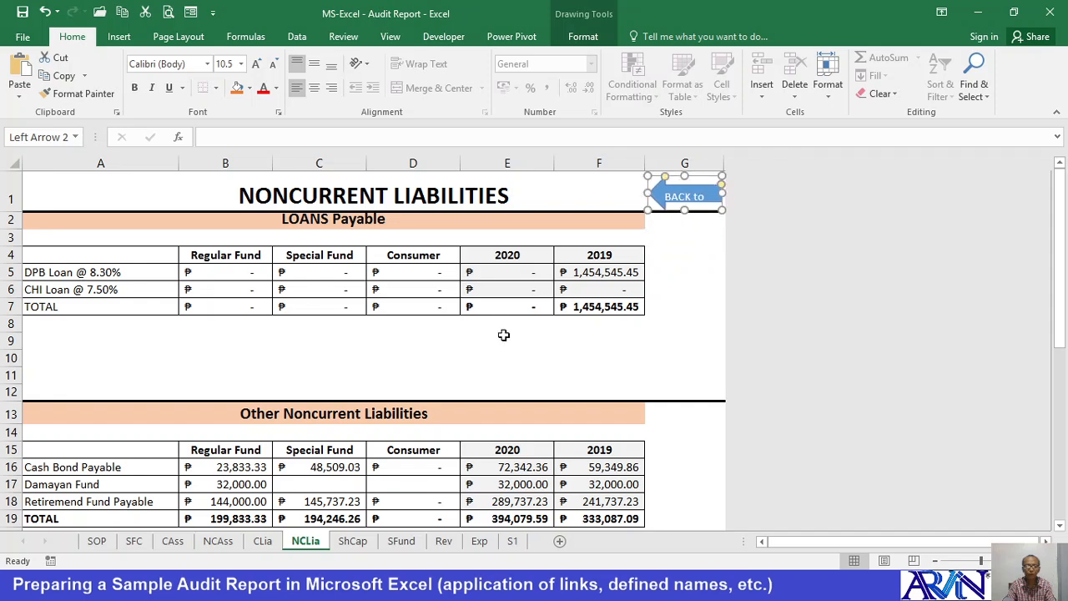
Paste the hyperlinked arrow on the ShCap sheet and place it in rows 1 and 2 beside the SHARE CAPITAL title
left_click(352, 541)
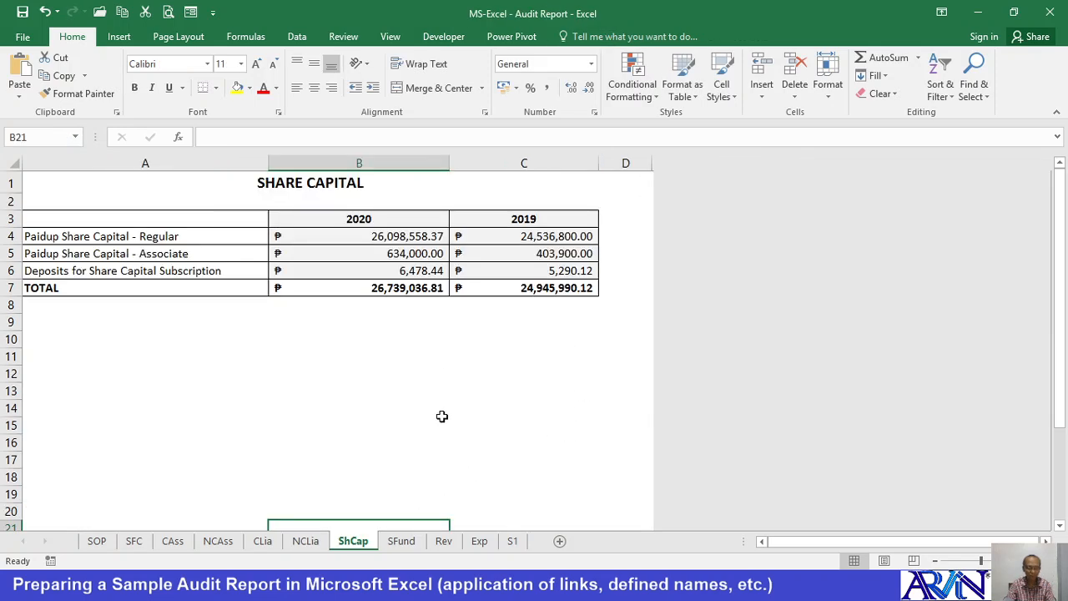
key("ctrl+v")
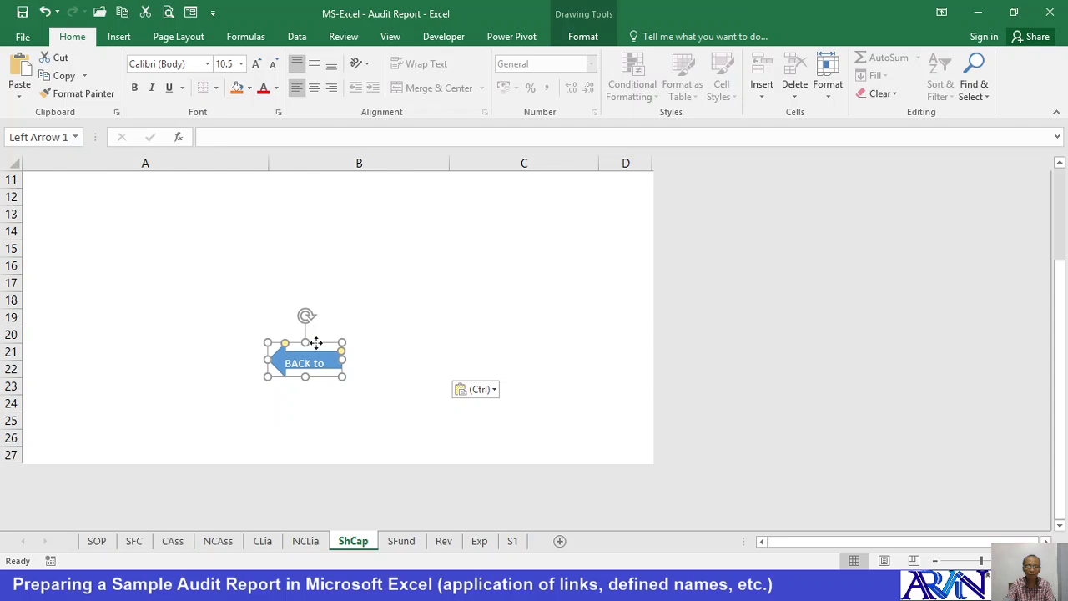
left_click_drag(316, 343, 582, 225)
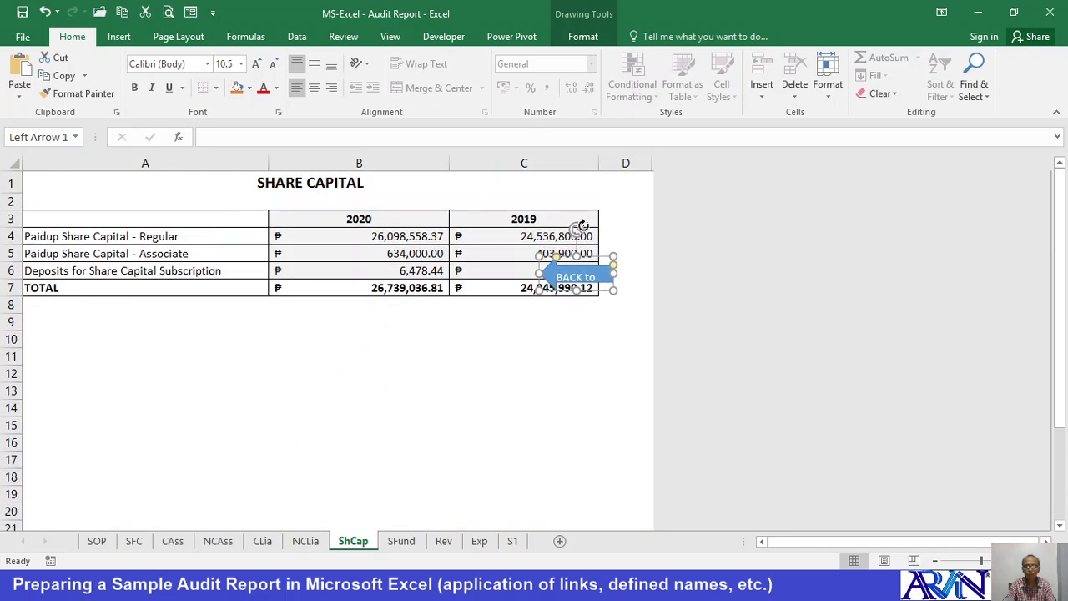
left_click_drag(597, 262, 656, 171)
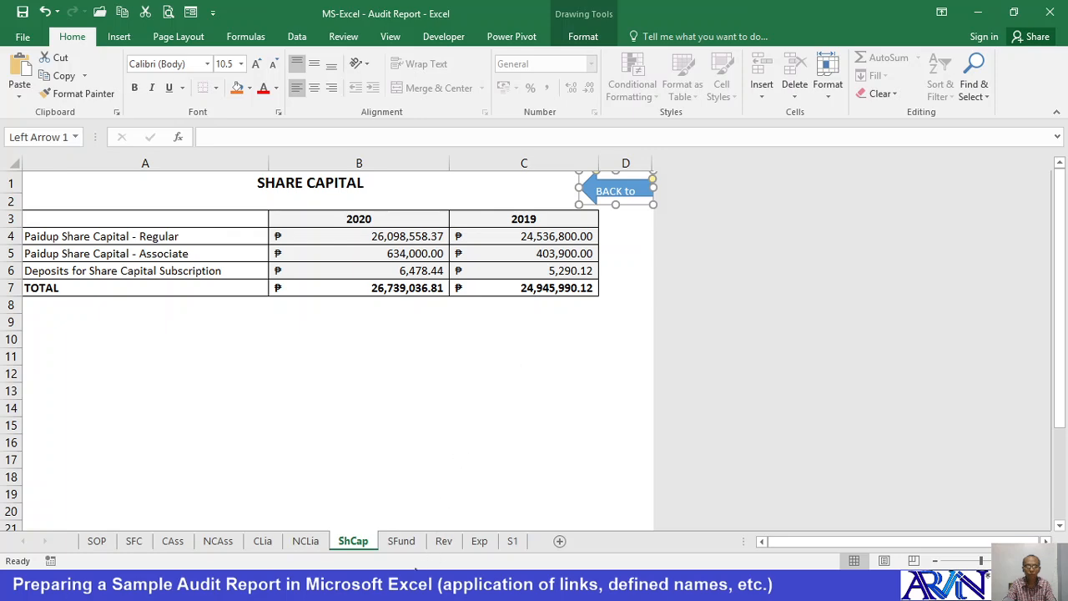
Paste the hyperlinked arrow on the SFund sheet beside the STATUTORY FUND title and narrow it from its tip to start near column F
left_click(401, 542)
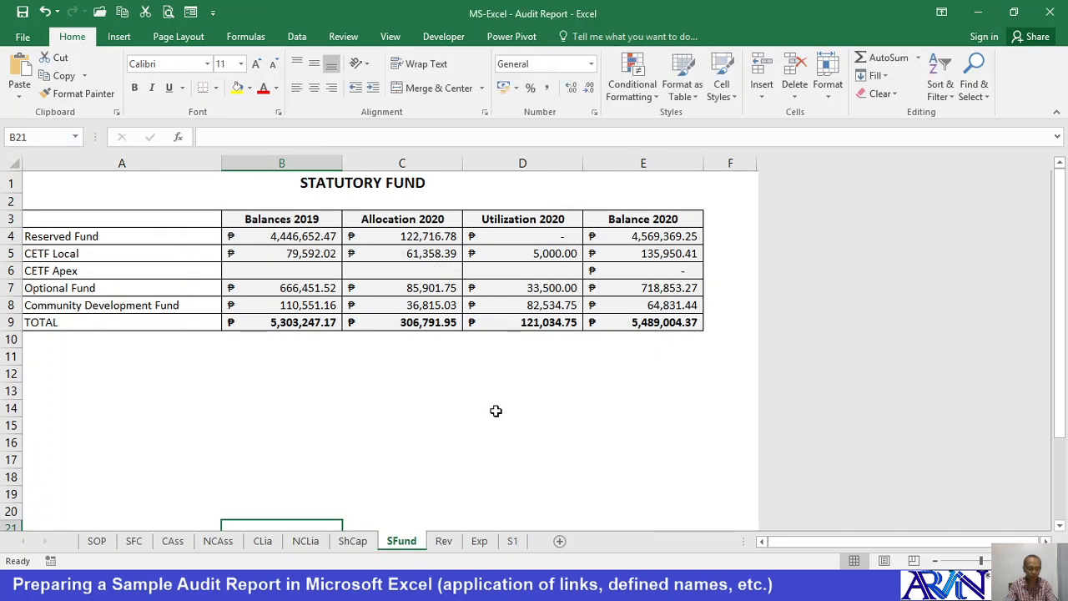
key("ctrl+v")
scroll(308, 412, "up", 3)
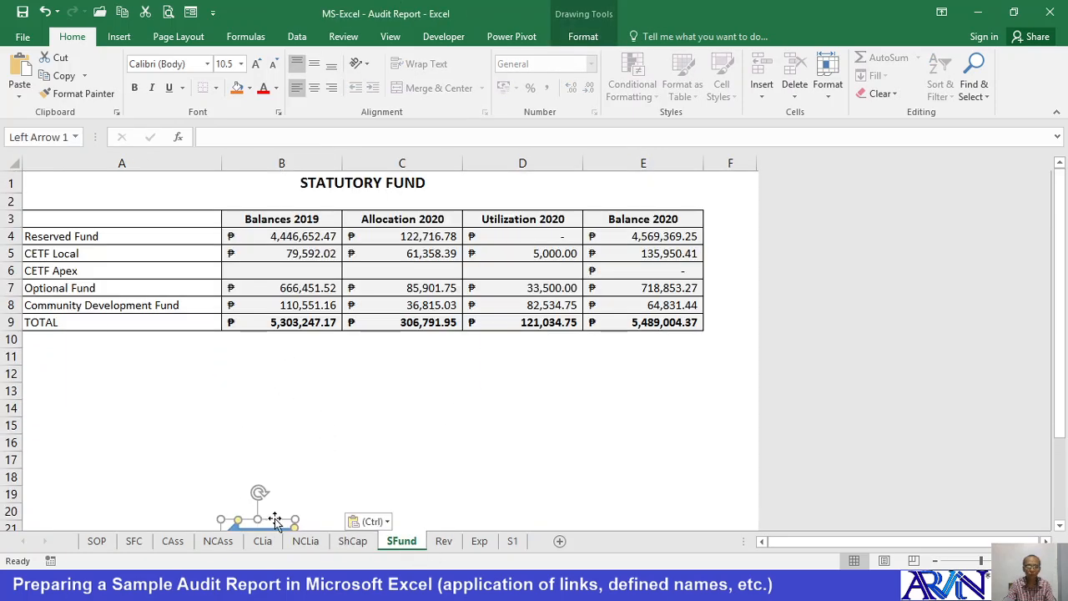
left_click_drag(275, 518, 731, 170)
left_click_drag(251, 503, 738, 163)
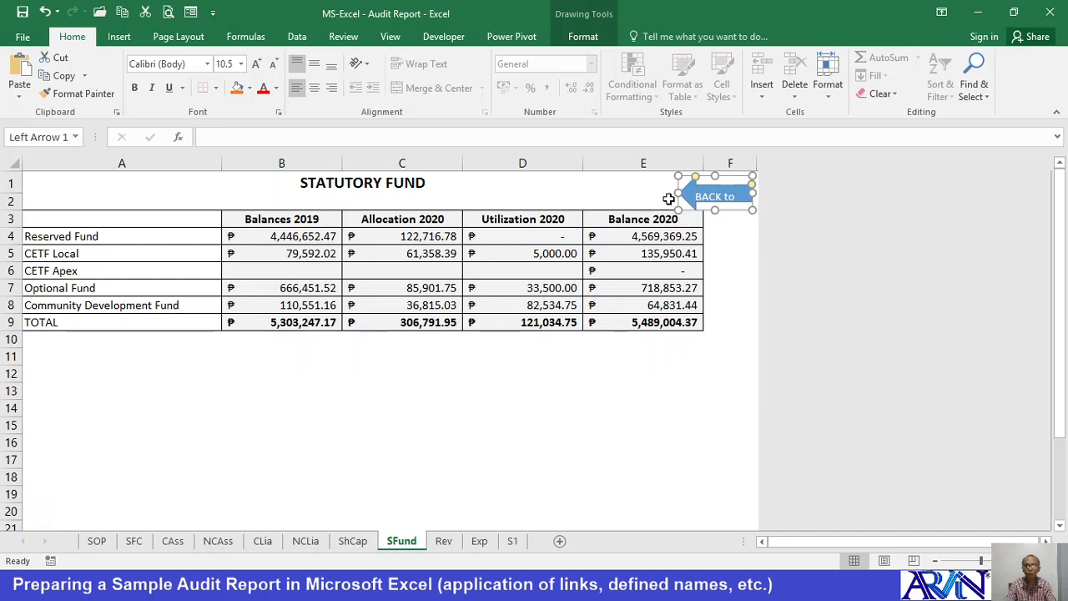
left_click_drag(677, 192, 695, 193)
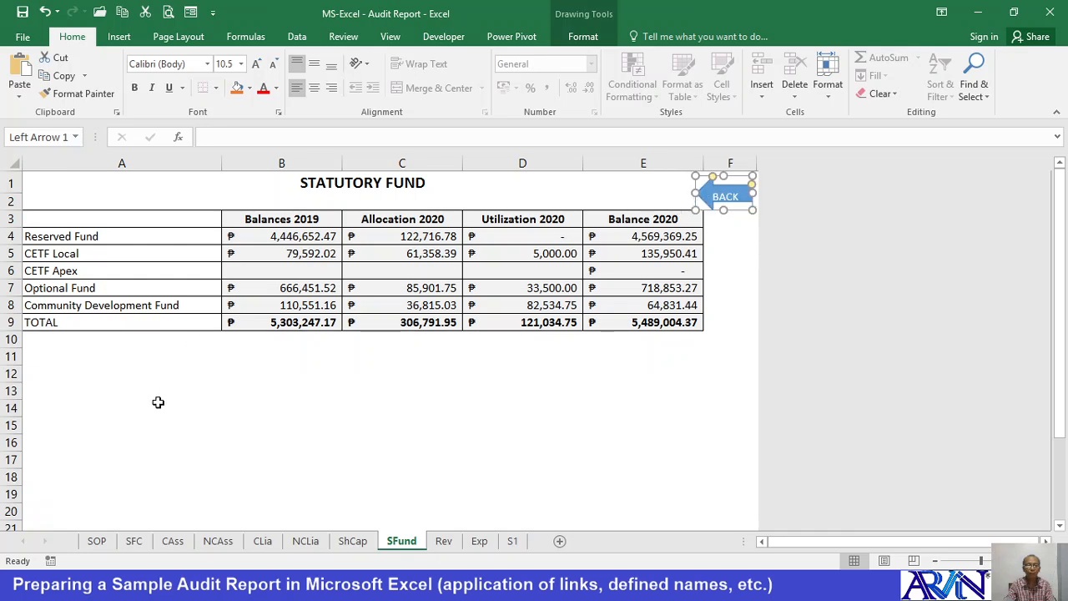
Check the arrows beside the REVENUES and EXPENSES titles on the Rev and Exp sheets, and review the Statement of Operations on the SOP sheet
left_click(444, 542)
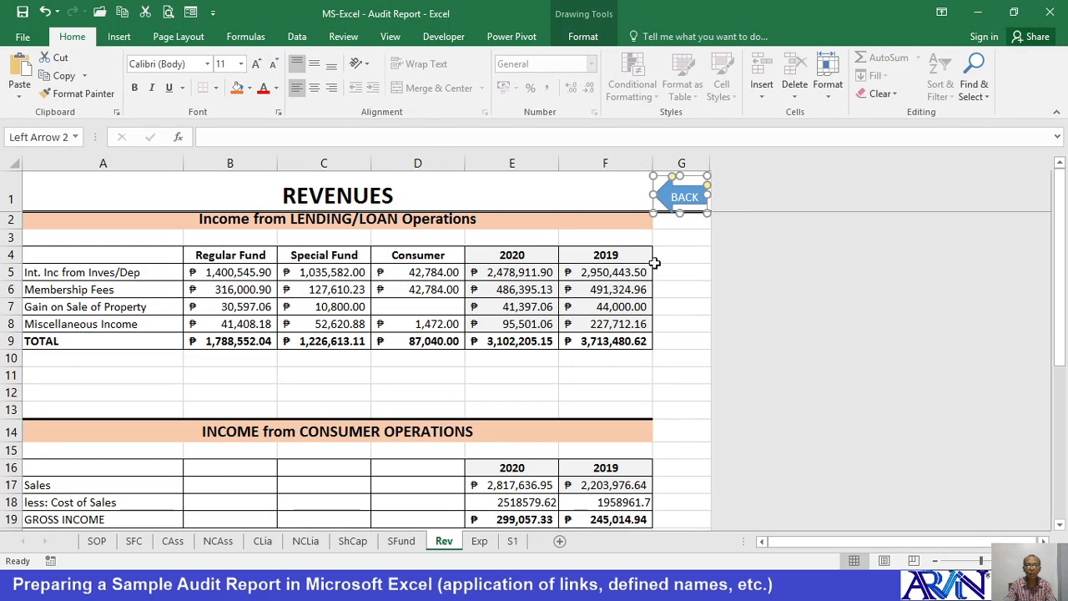
left_click(479, 541)
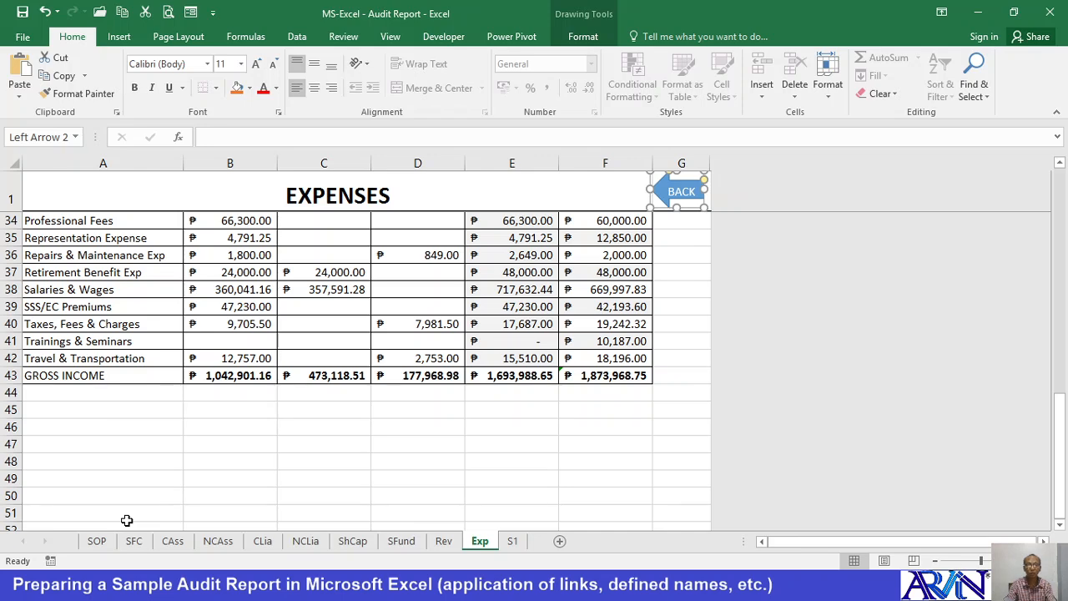
scroll(155, 500, "up", 2)
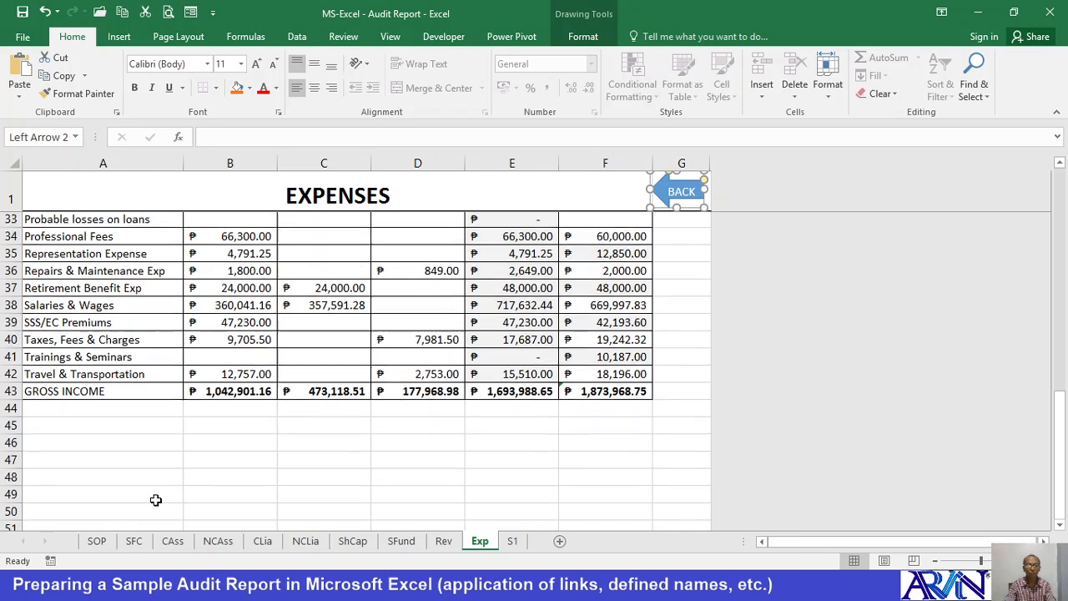
left_click(97, 541)
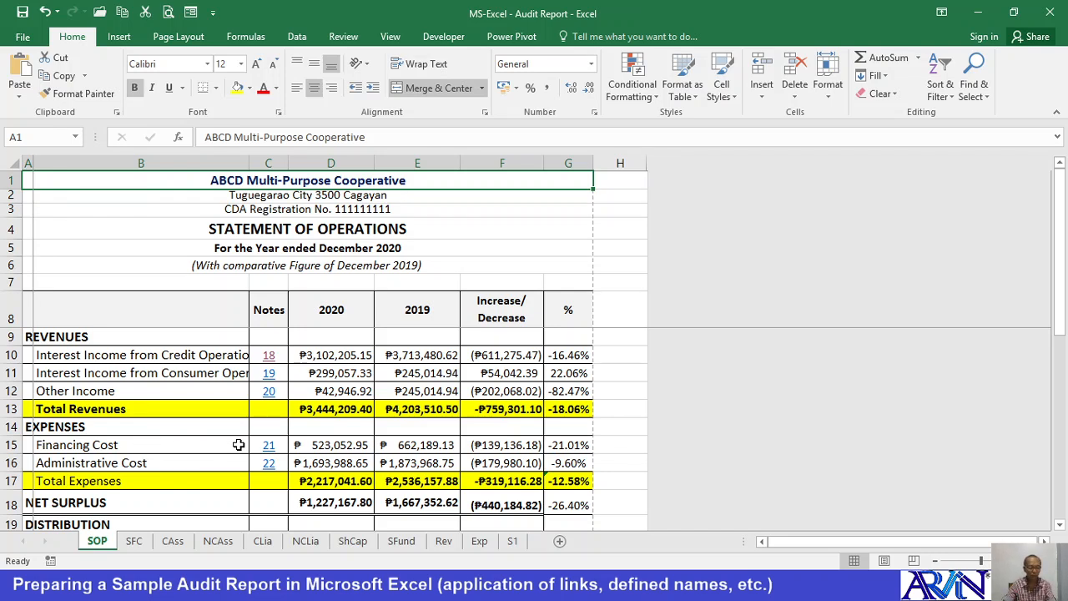
left_click(130, 262)
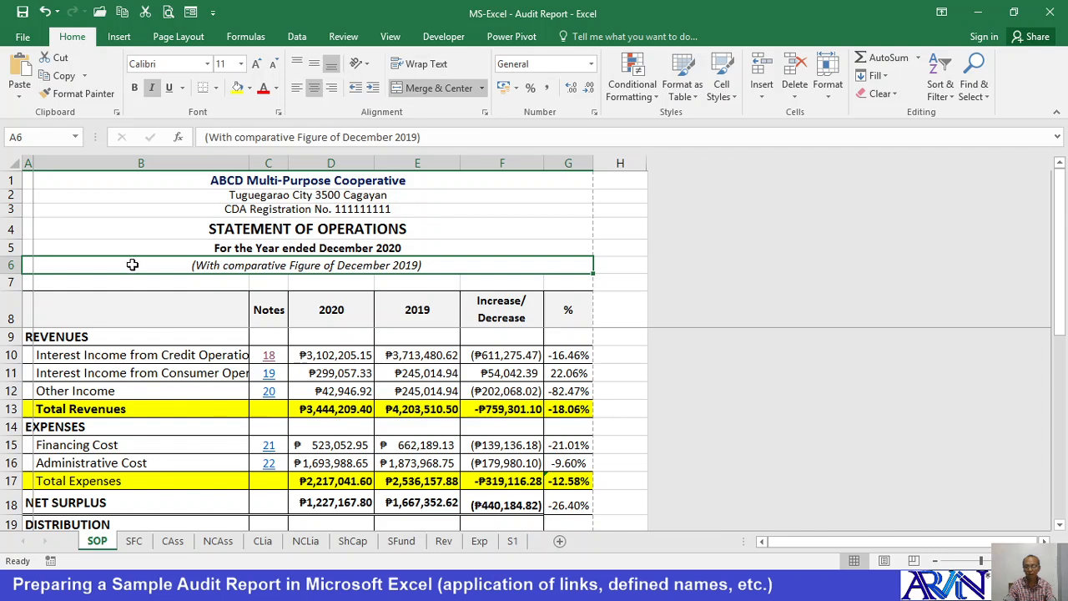
left_click(112, 373)
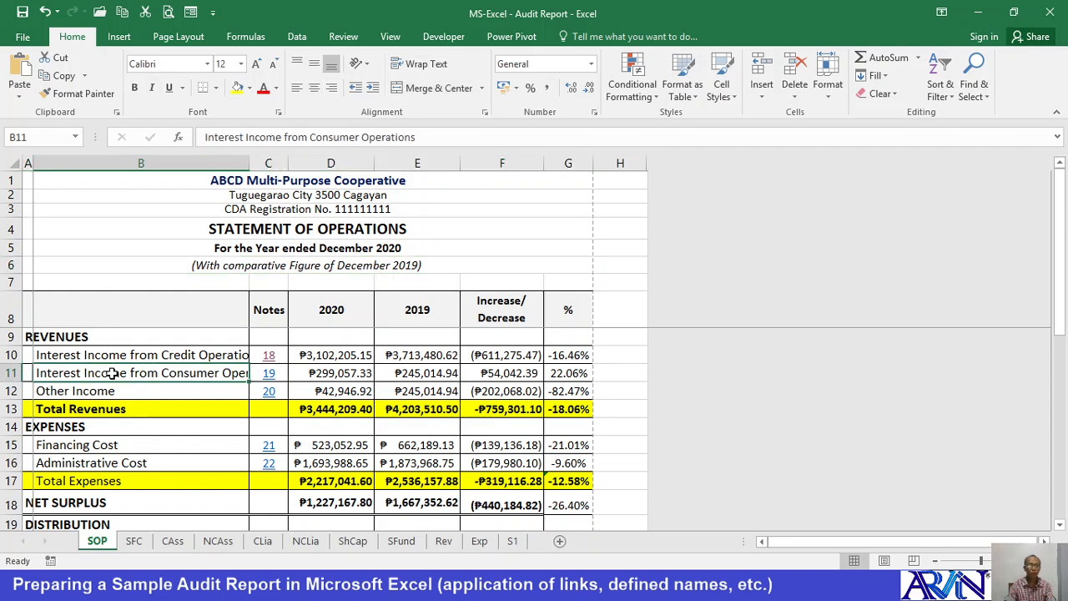